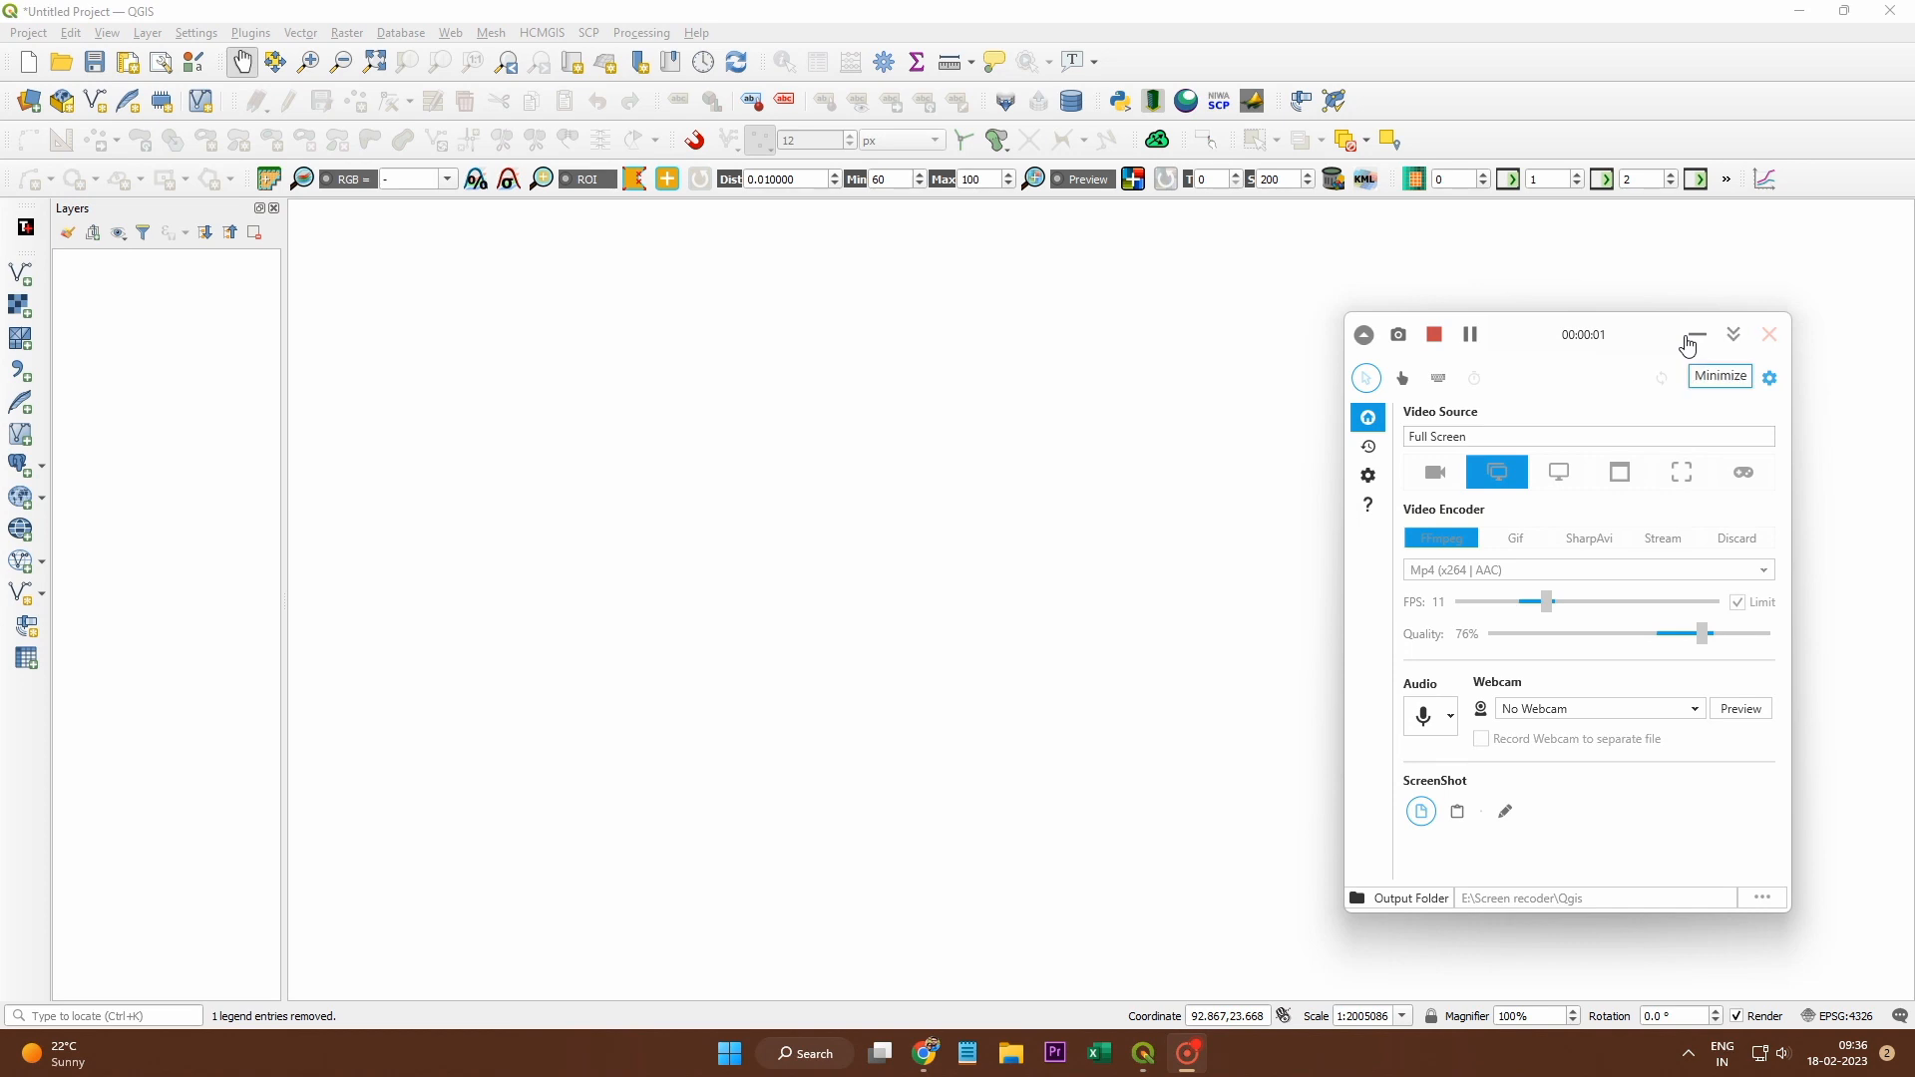
# Step: Switch to Google Chrome, search for usgs and open the EarthExplorer site from the results
pyautogui.click(1690, 342)
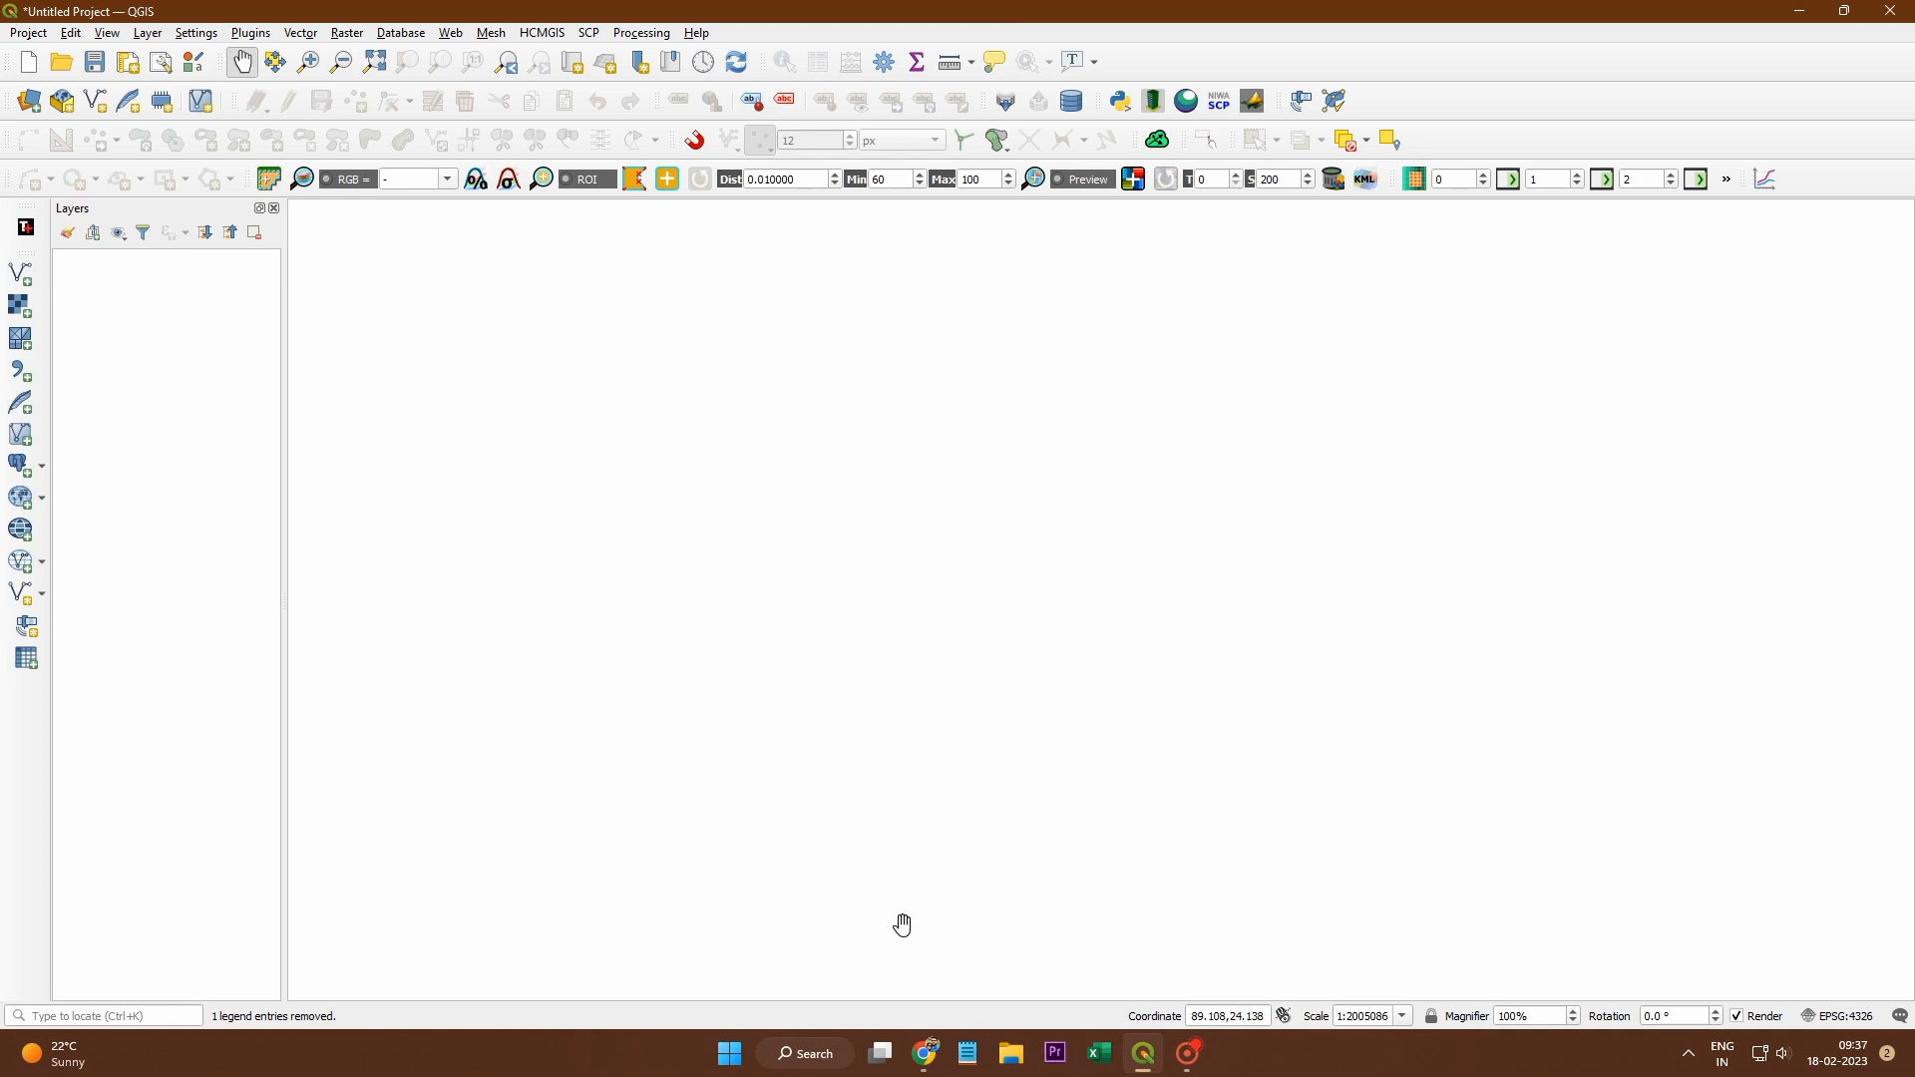
pyautogui.click(929, 1064)
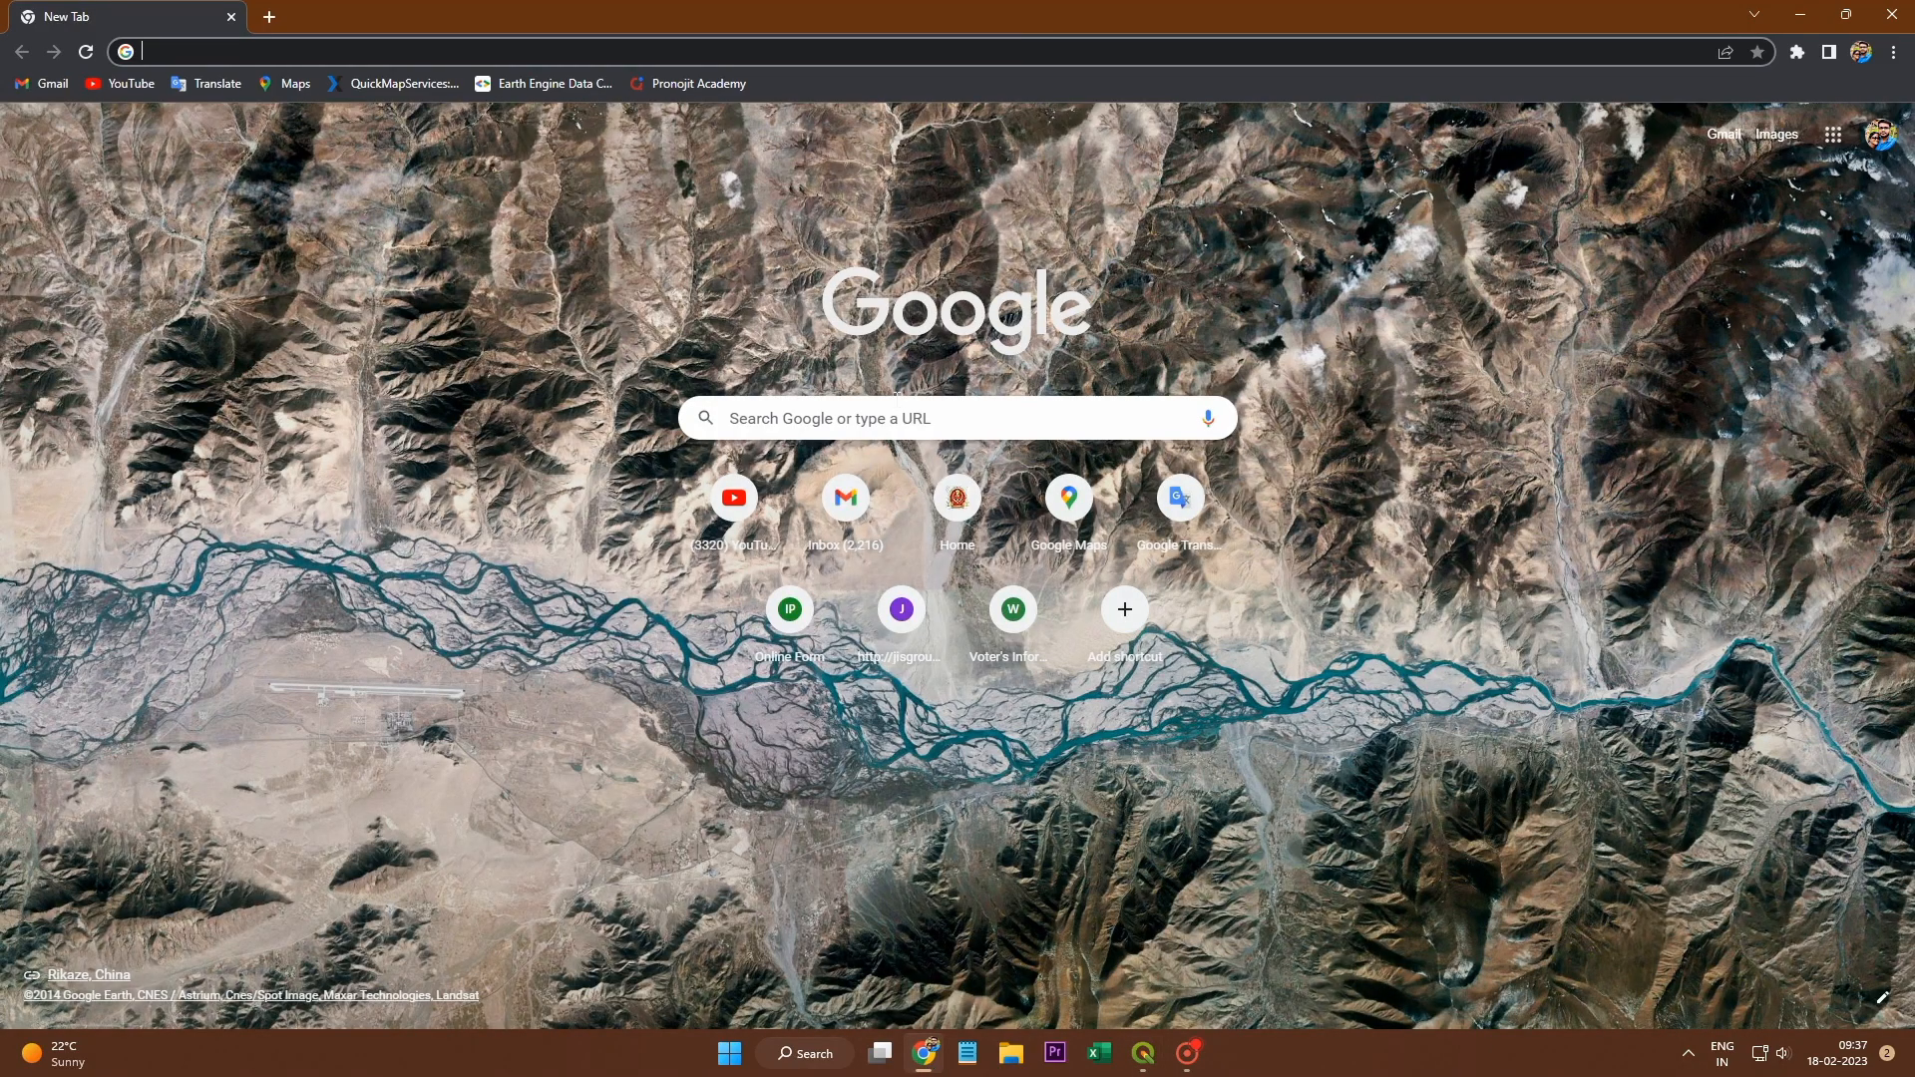
pyautogui.click(857, 420)
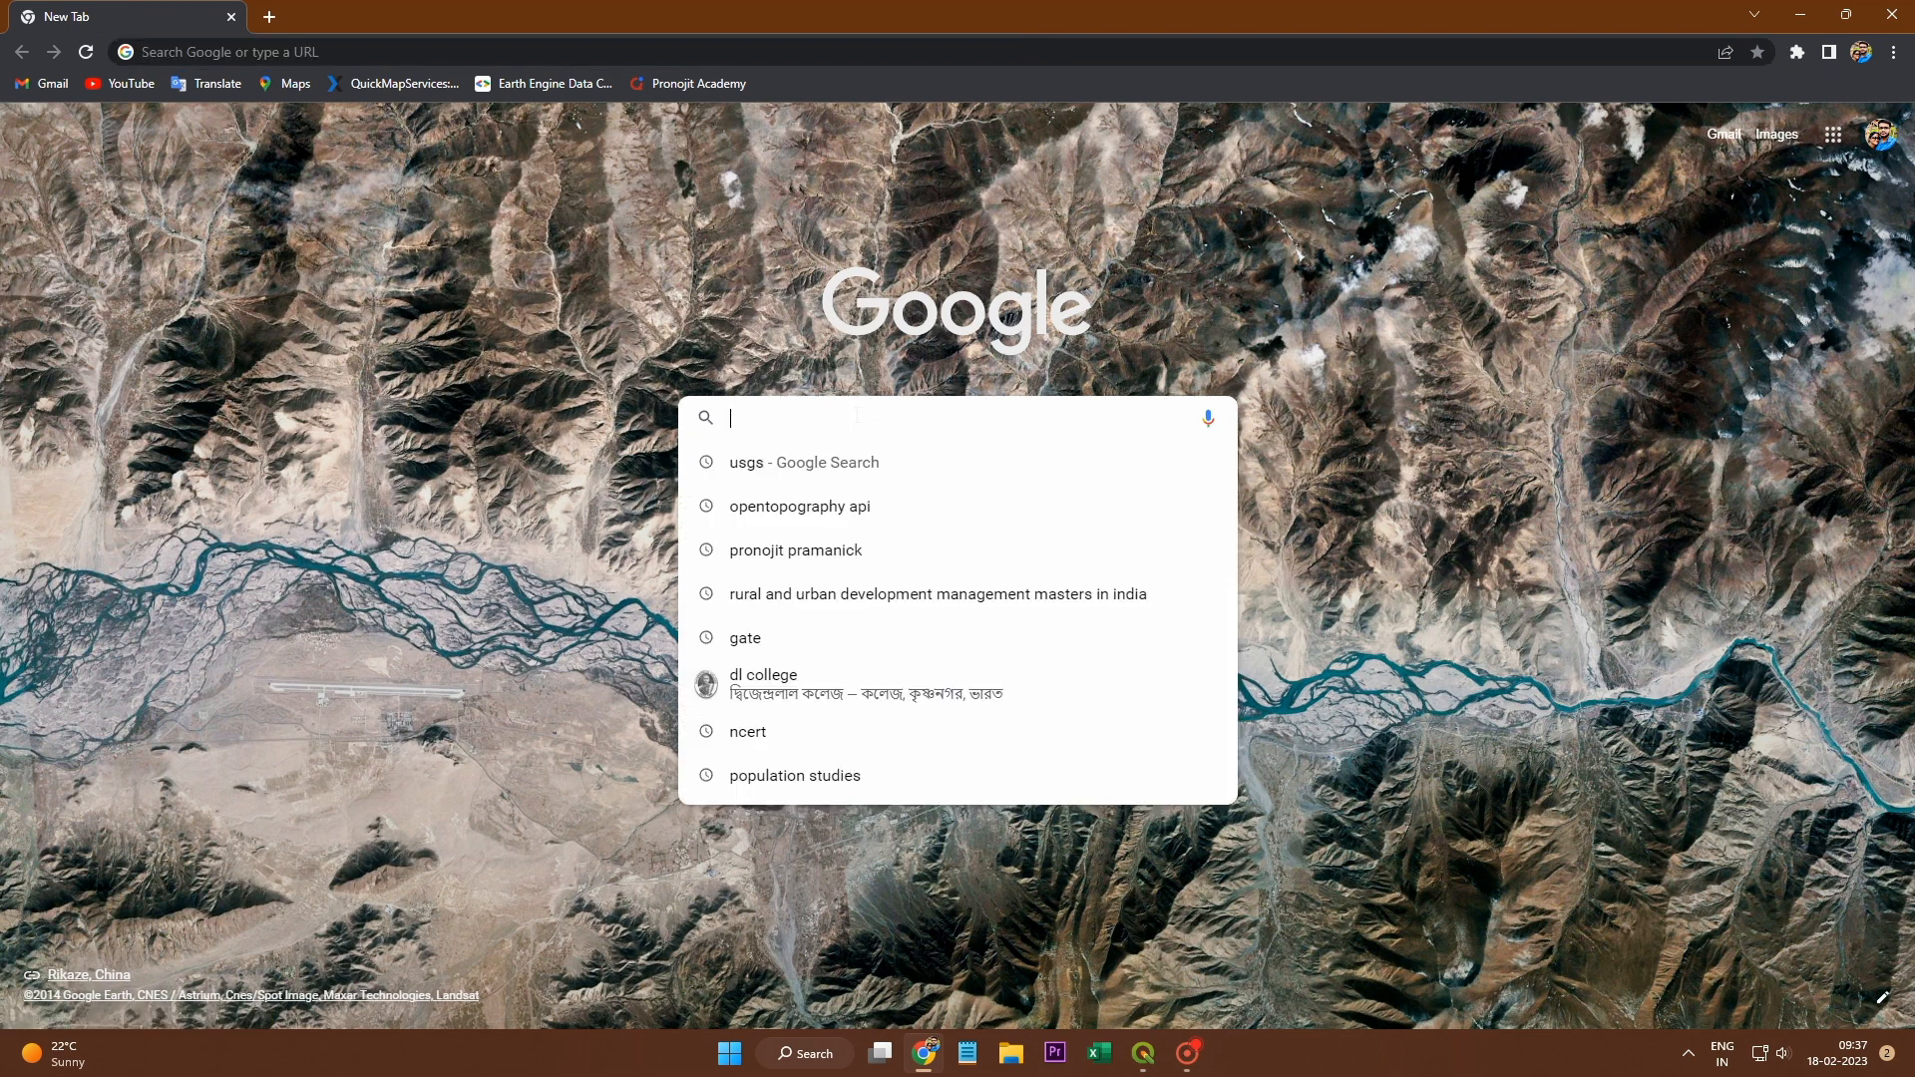
pyautogui.click(749, 465)
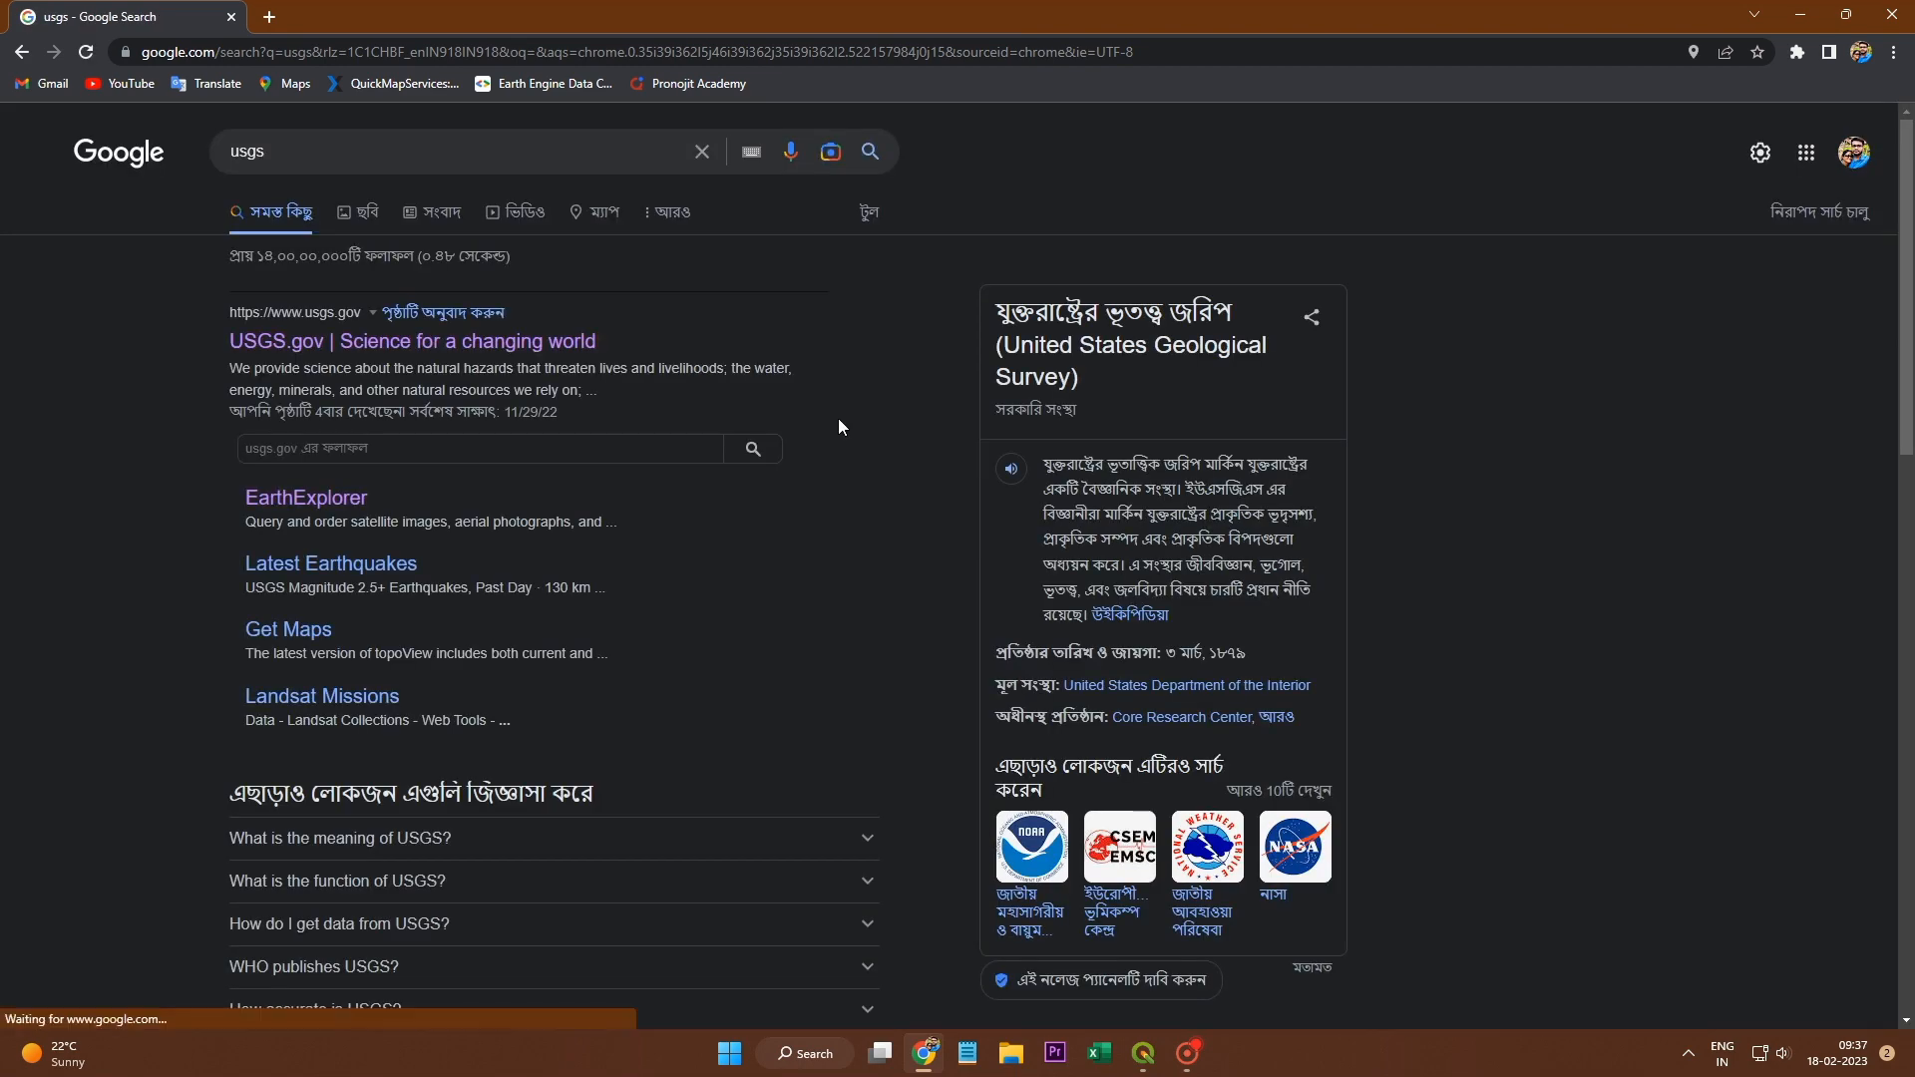
pyautogui.click(307, 503)
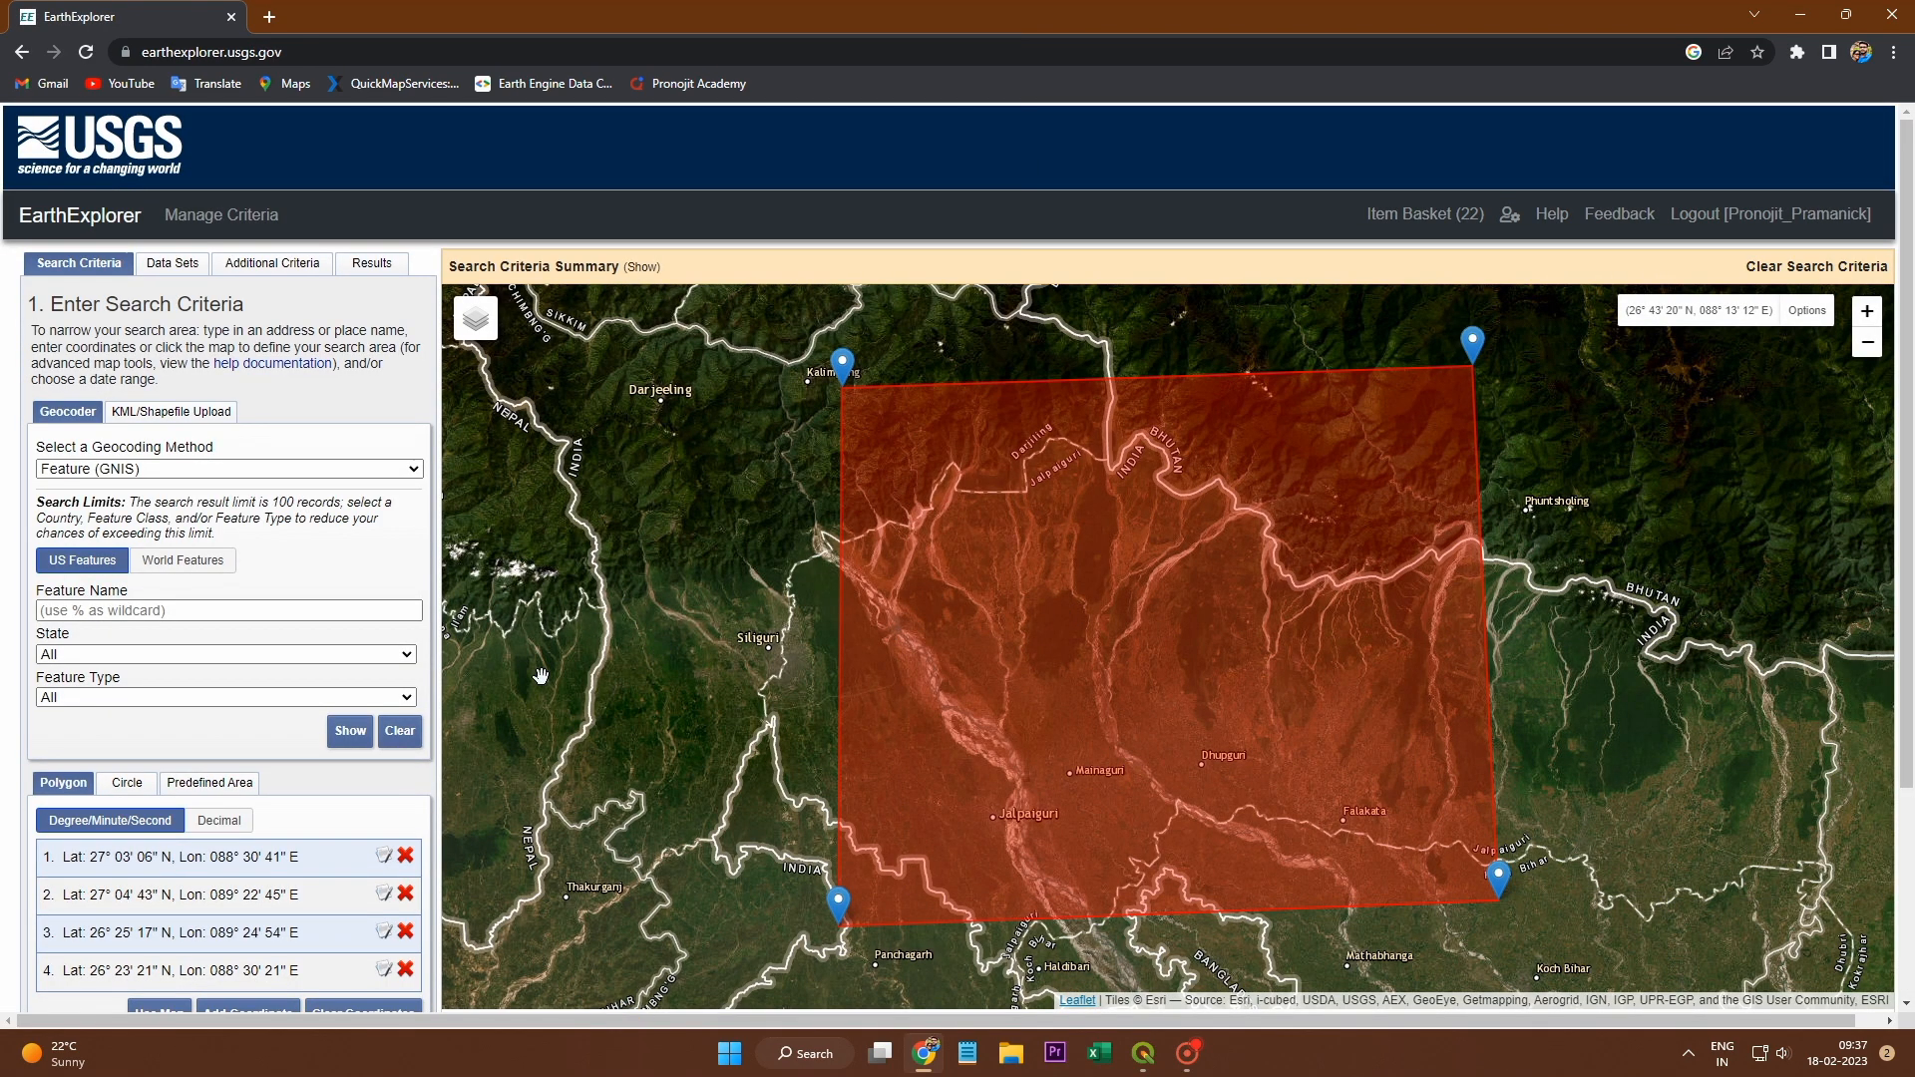
# Step: Remove all four existing polygon coordinates from the search area
pyautogui.click(405, 855)
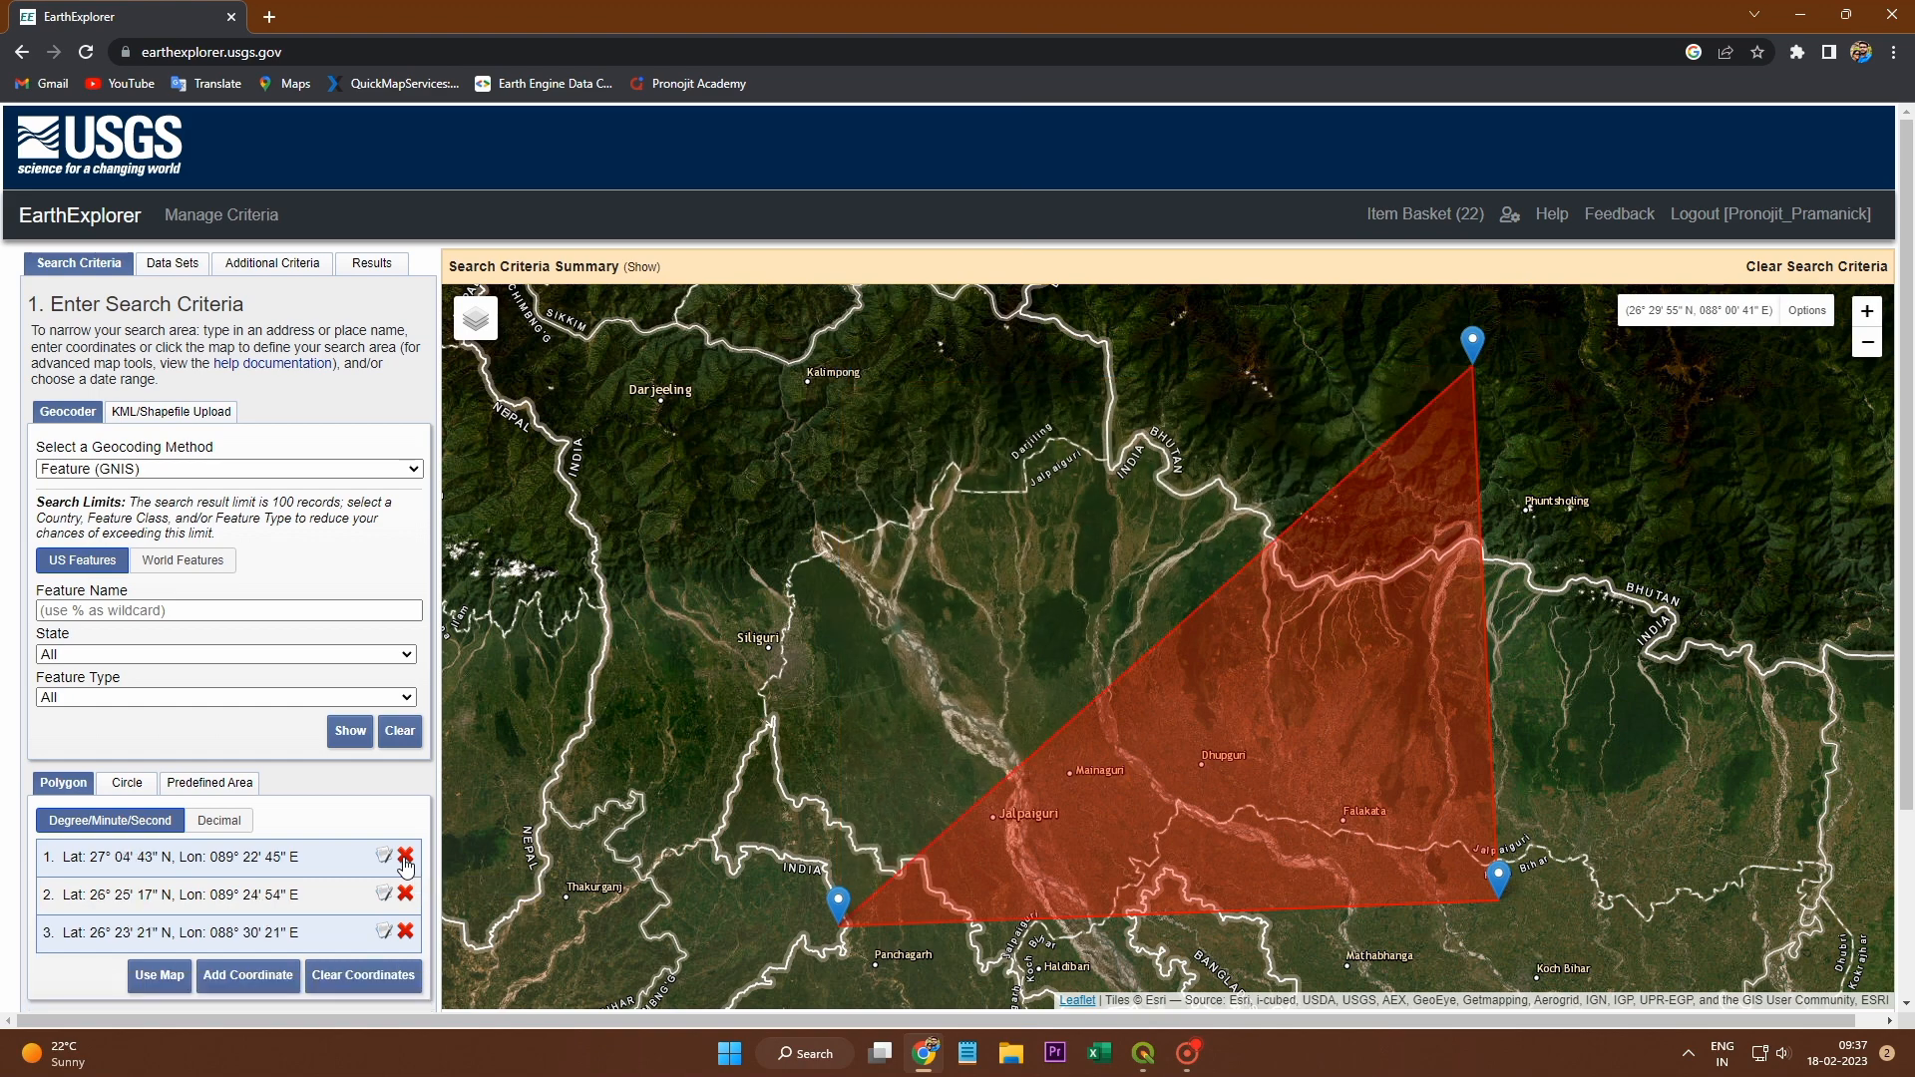
pyautogui.click(405, 894)
pyautogui.click(405, 894)
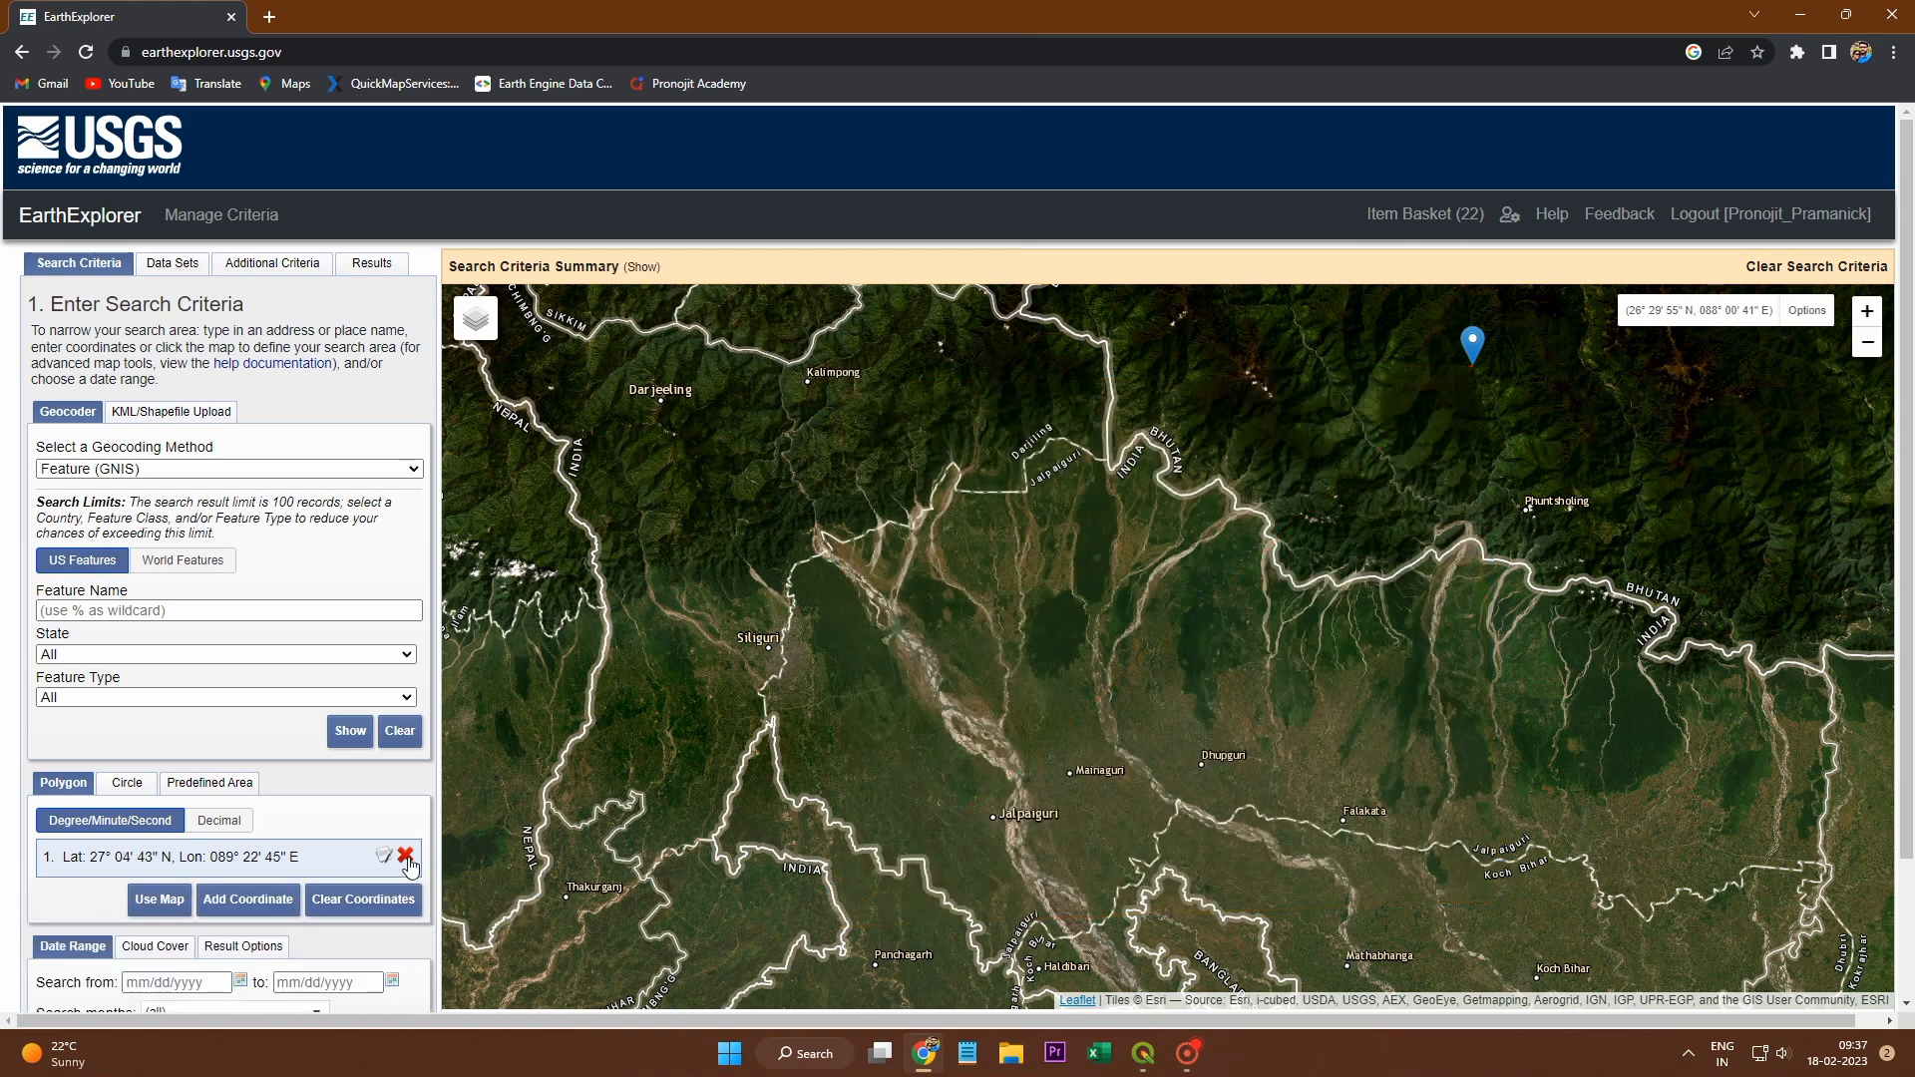
pyautogui.click(406, 857)
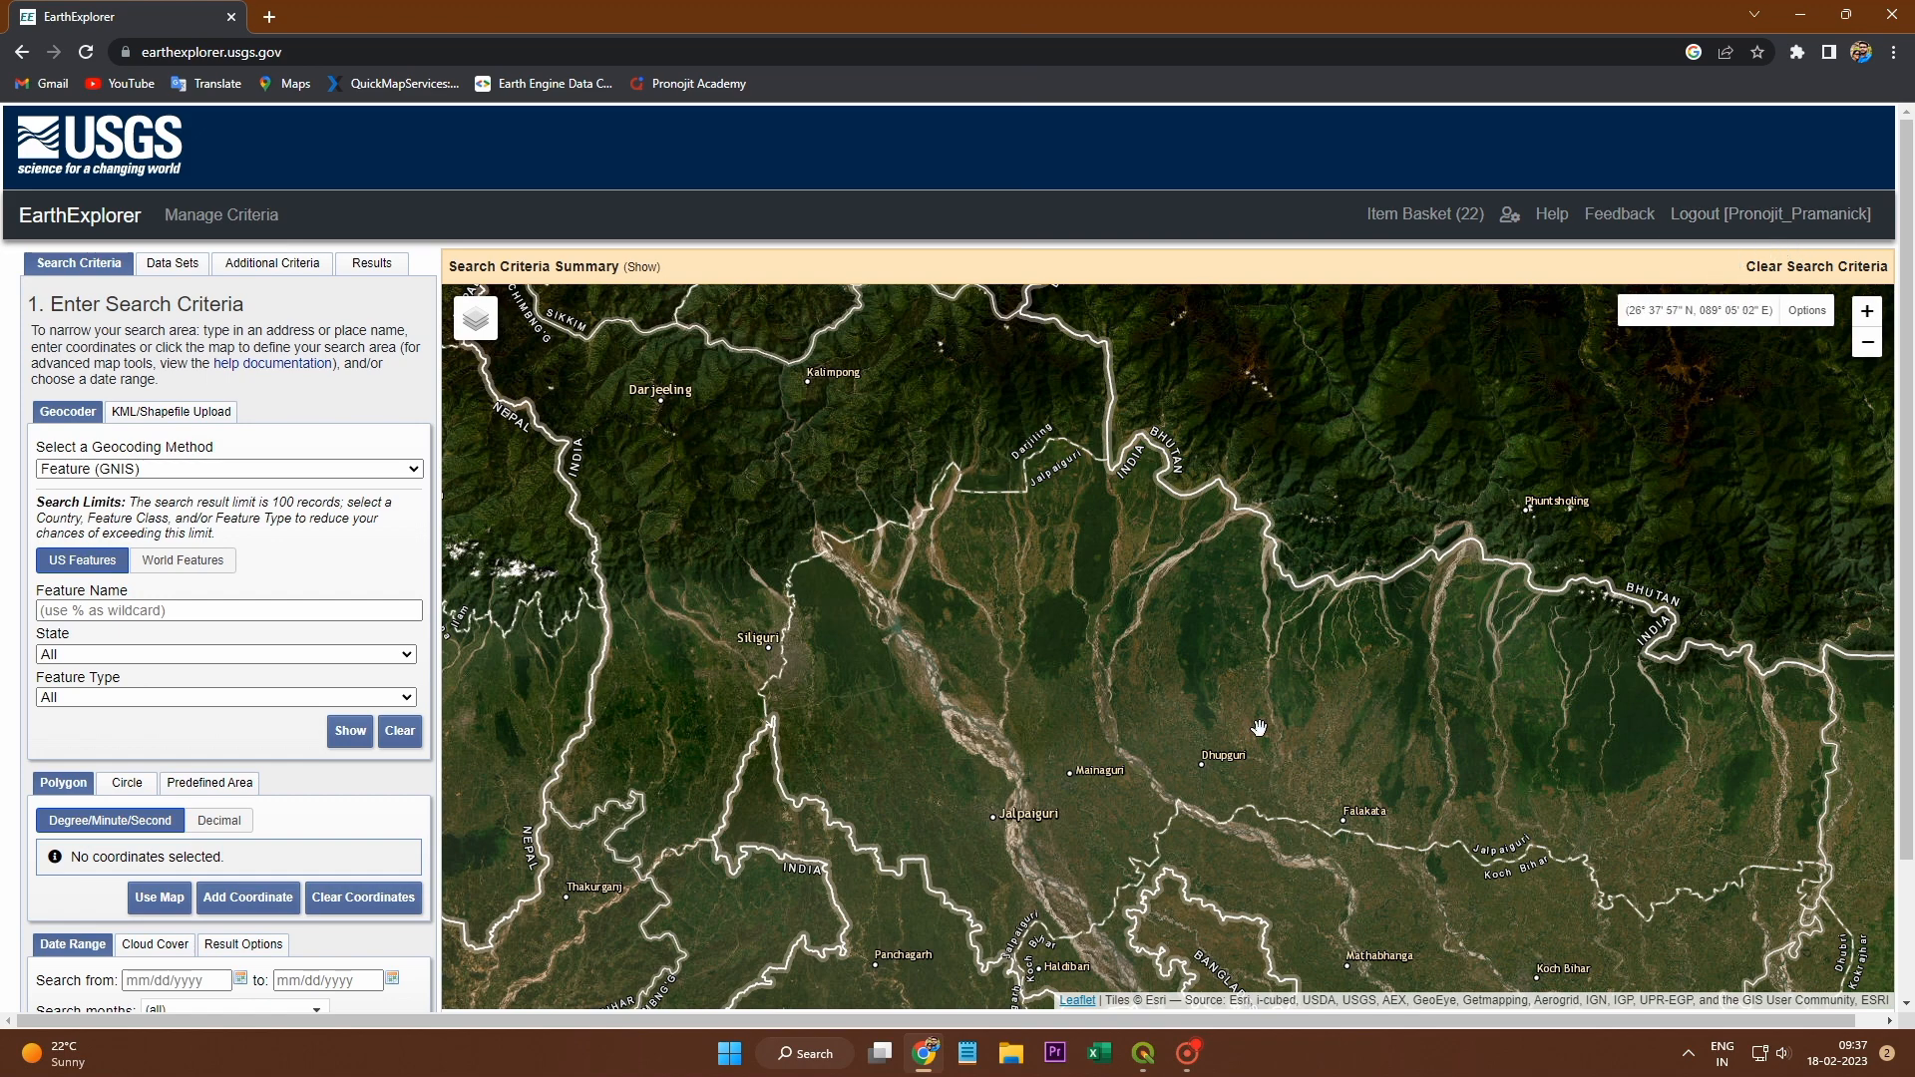
# Step: Examine the map around Siliguri and Jalpaiguri to locate the study area
pyautogui.scroll(-2, 1261, 696)
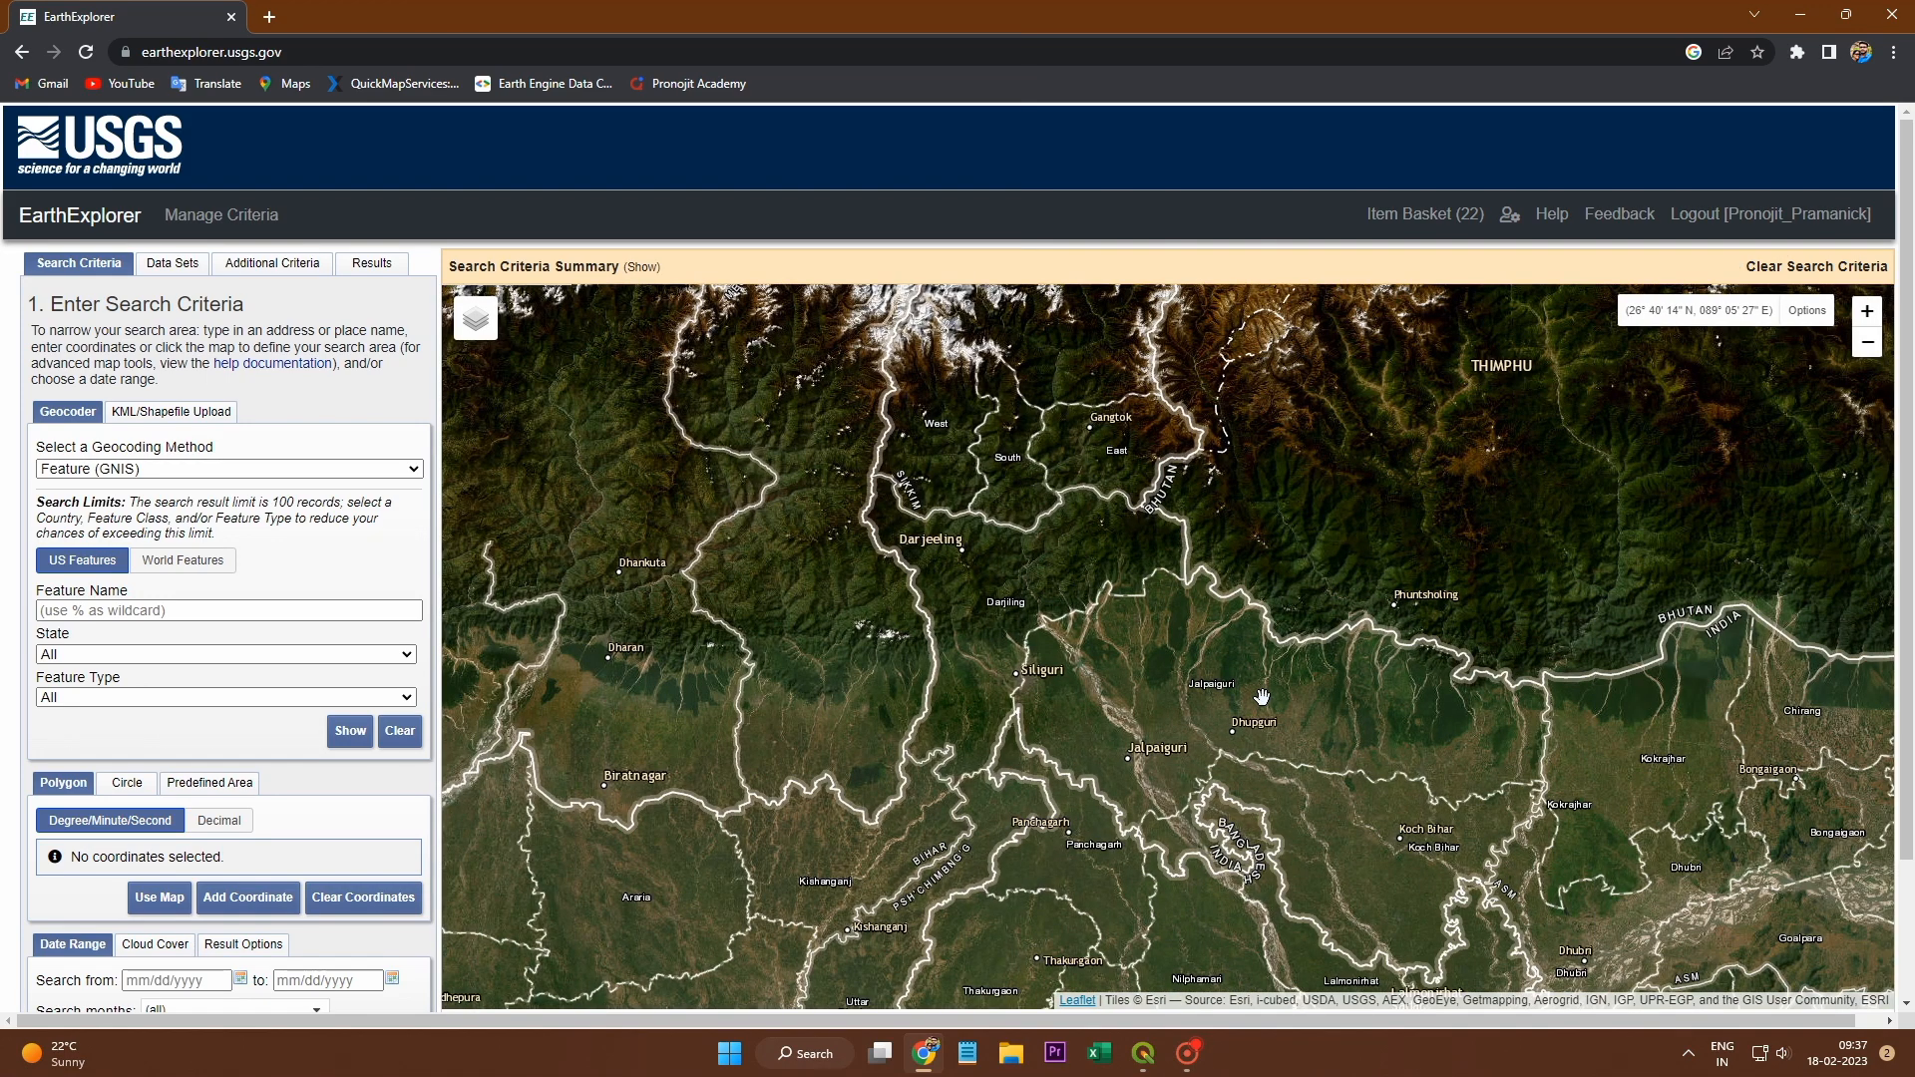
pyautogui.scroll(2, 1264, 702)
pyautogui.moveTo(1263, 705); pyautogui.dragTo(1229, 691)
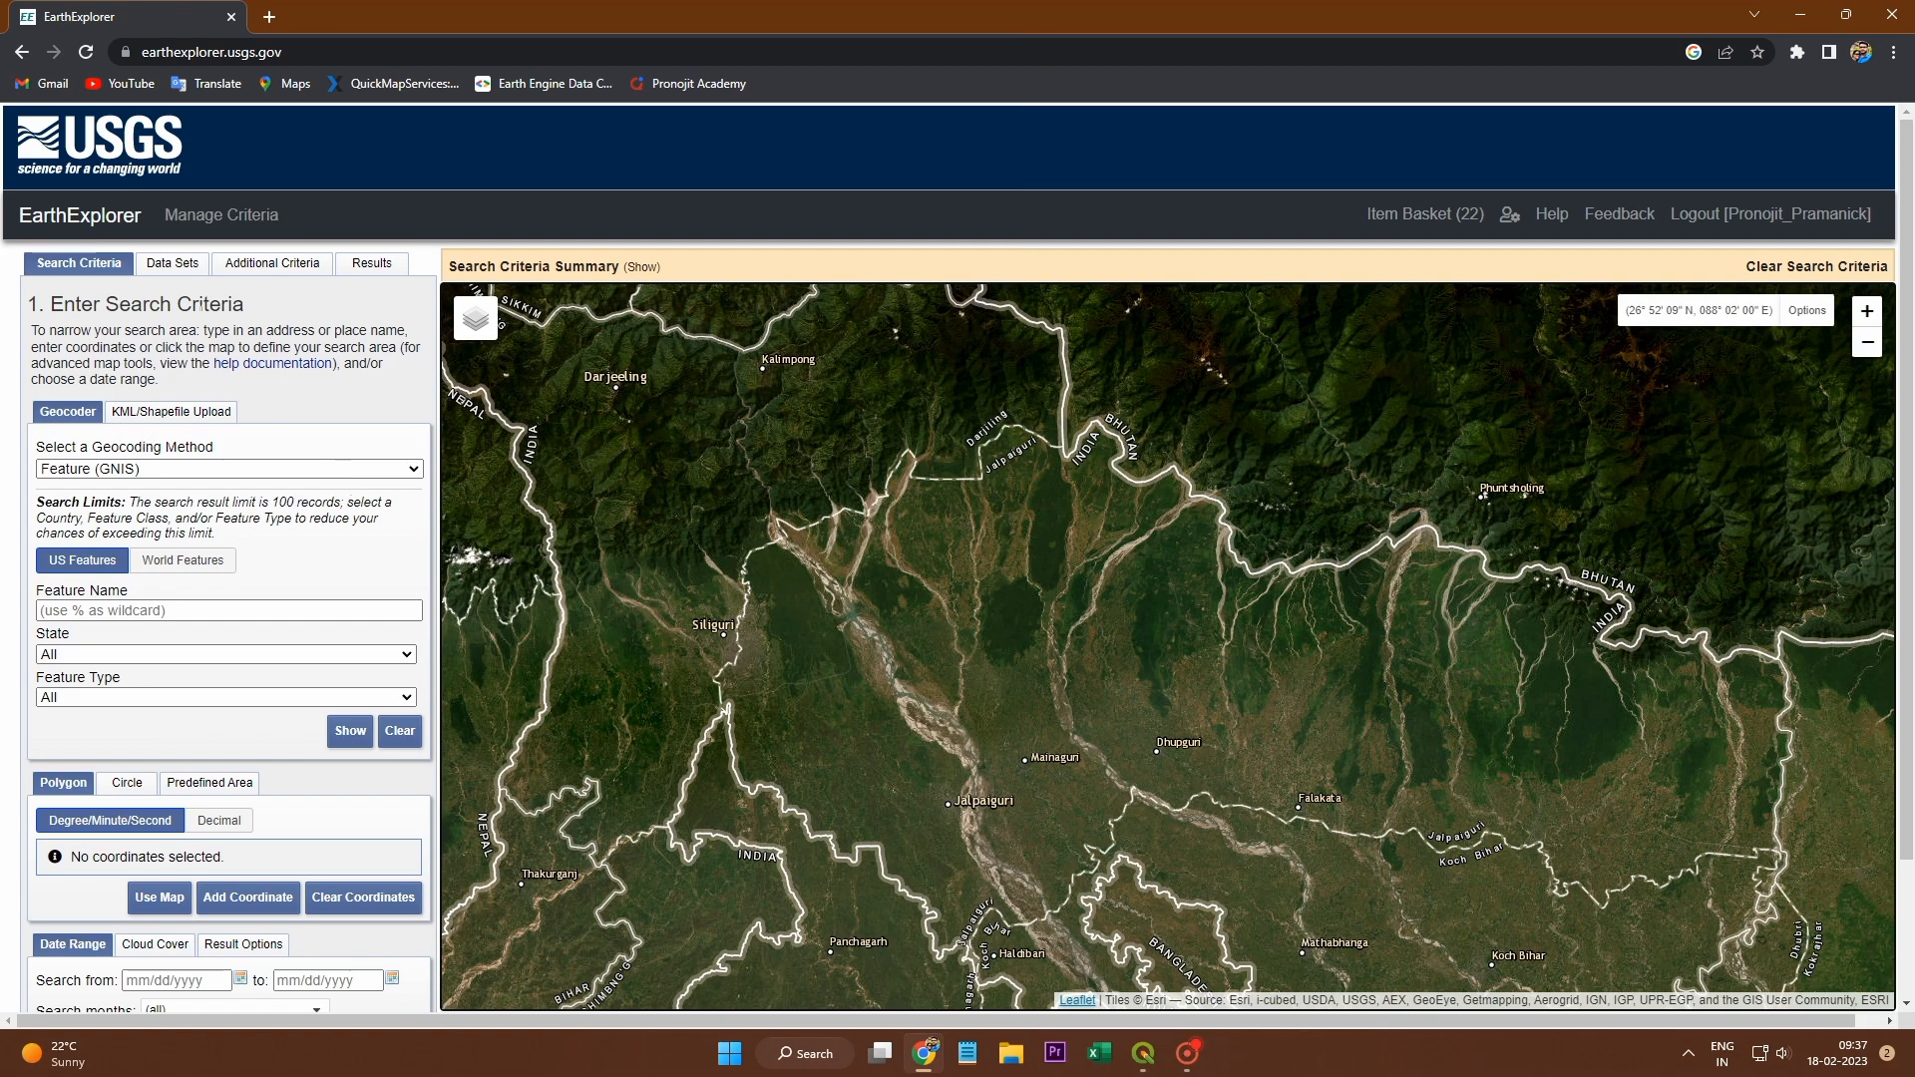
pyautogui.scroll(-3, 1239, 724)
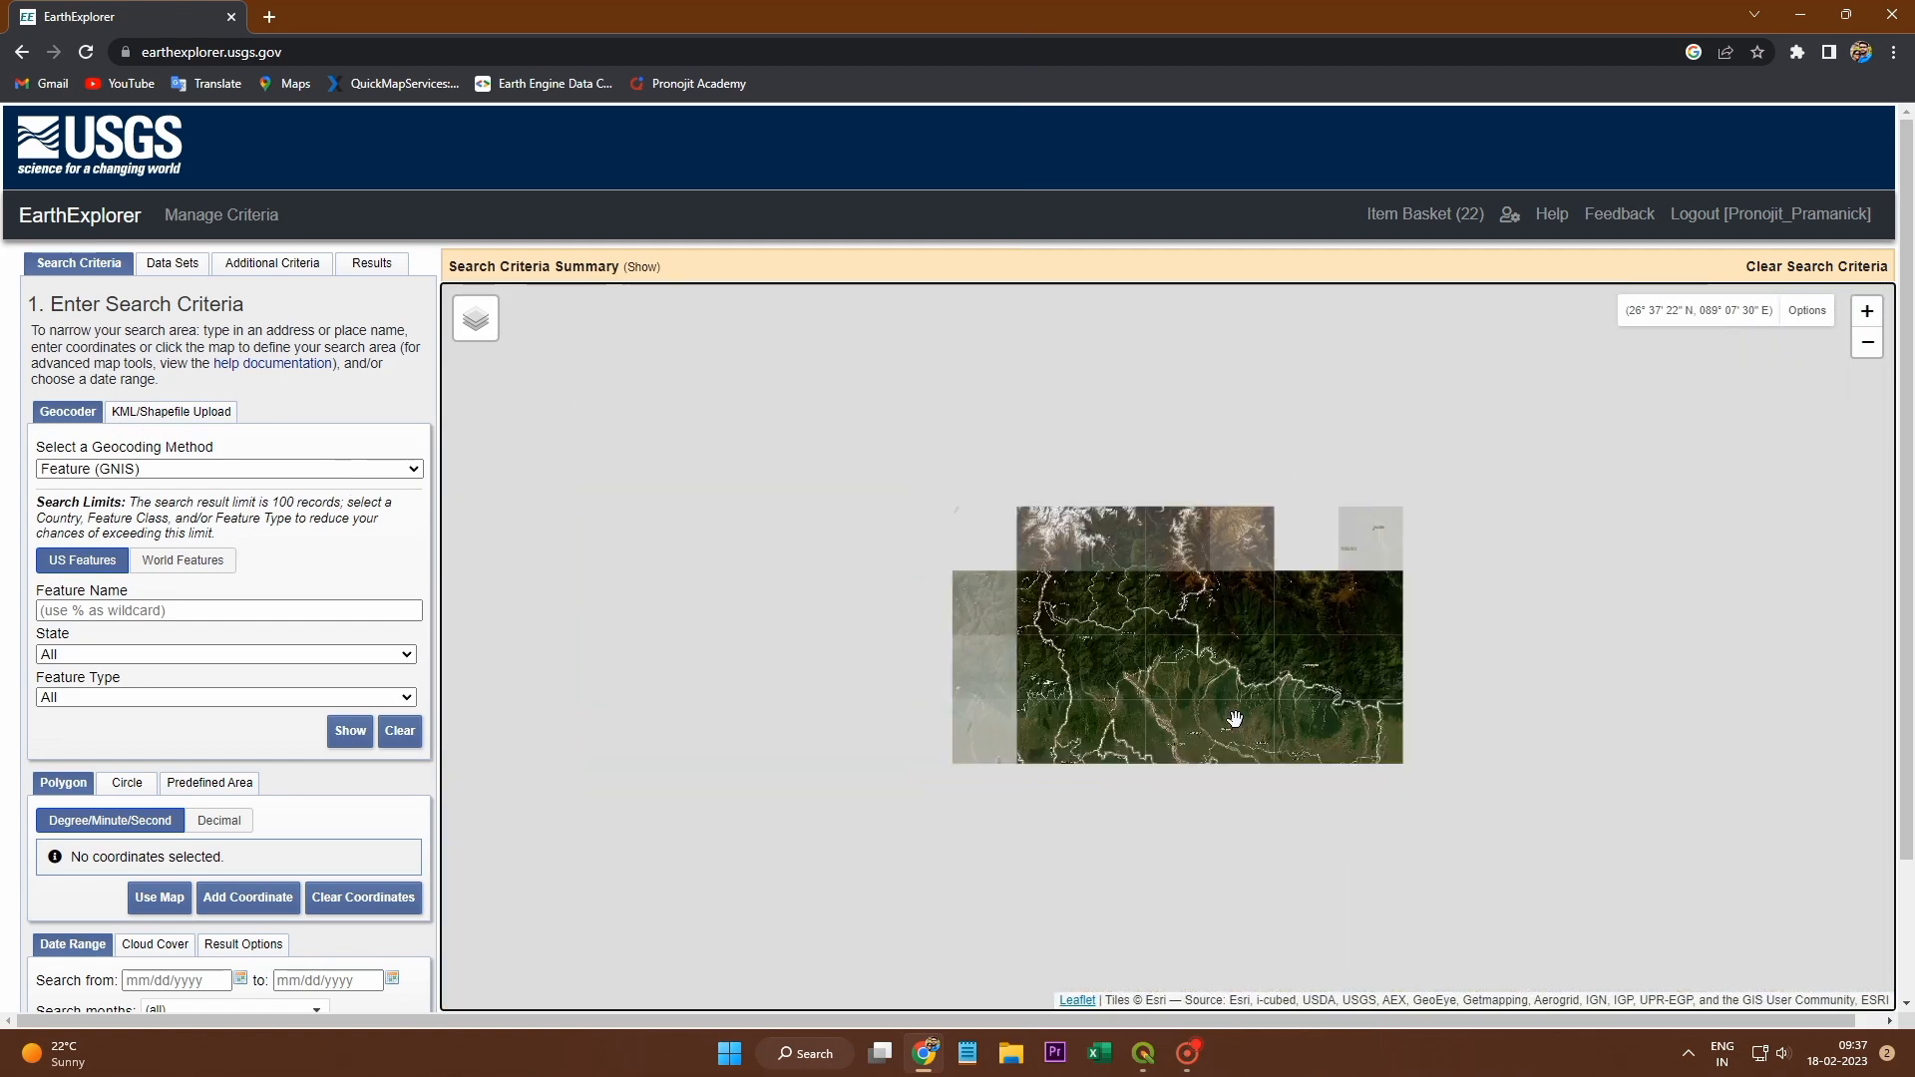
pyautogui.scroll(-4, 1231, 727)
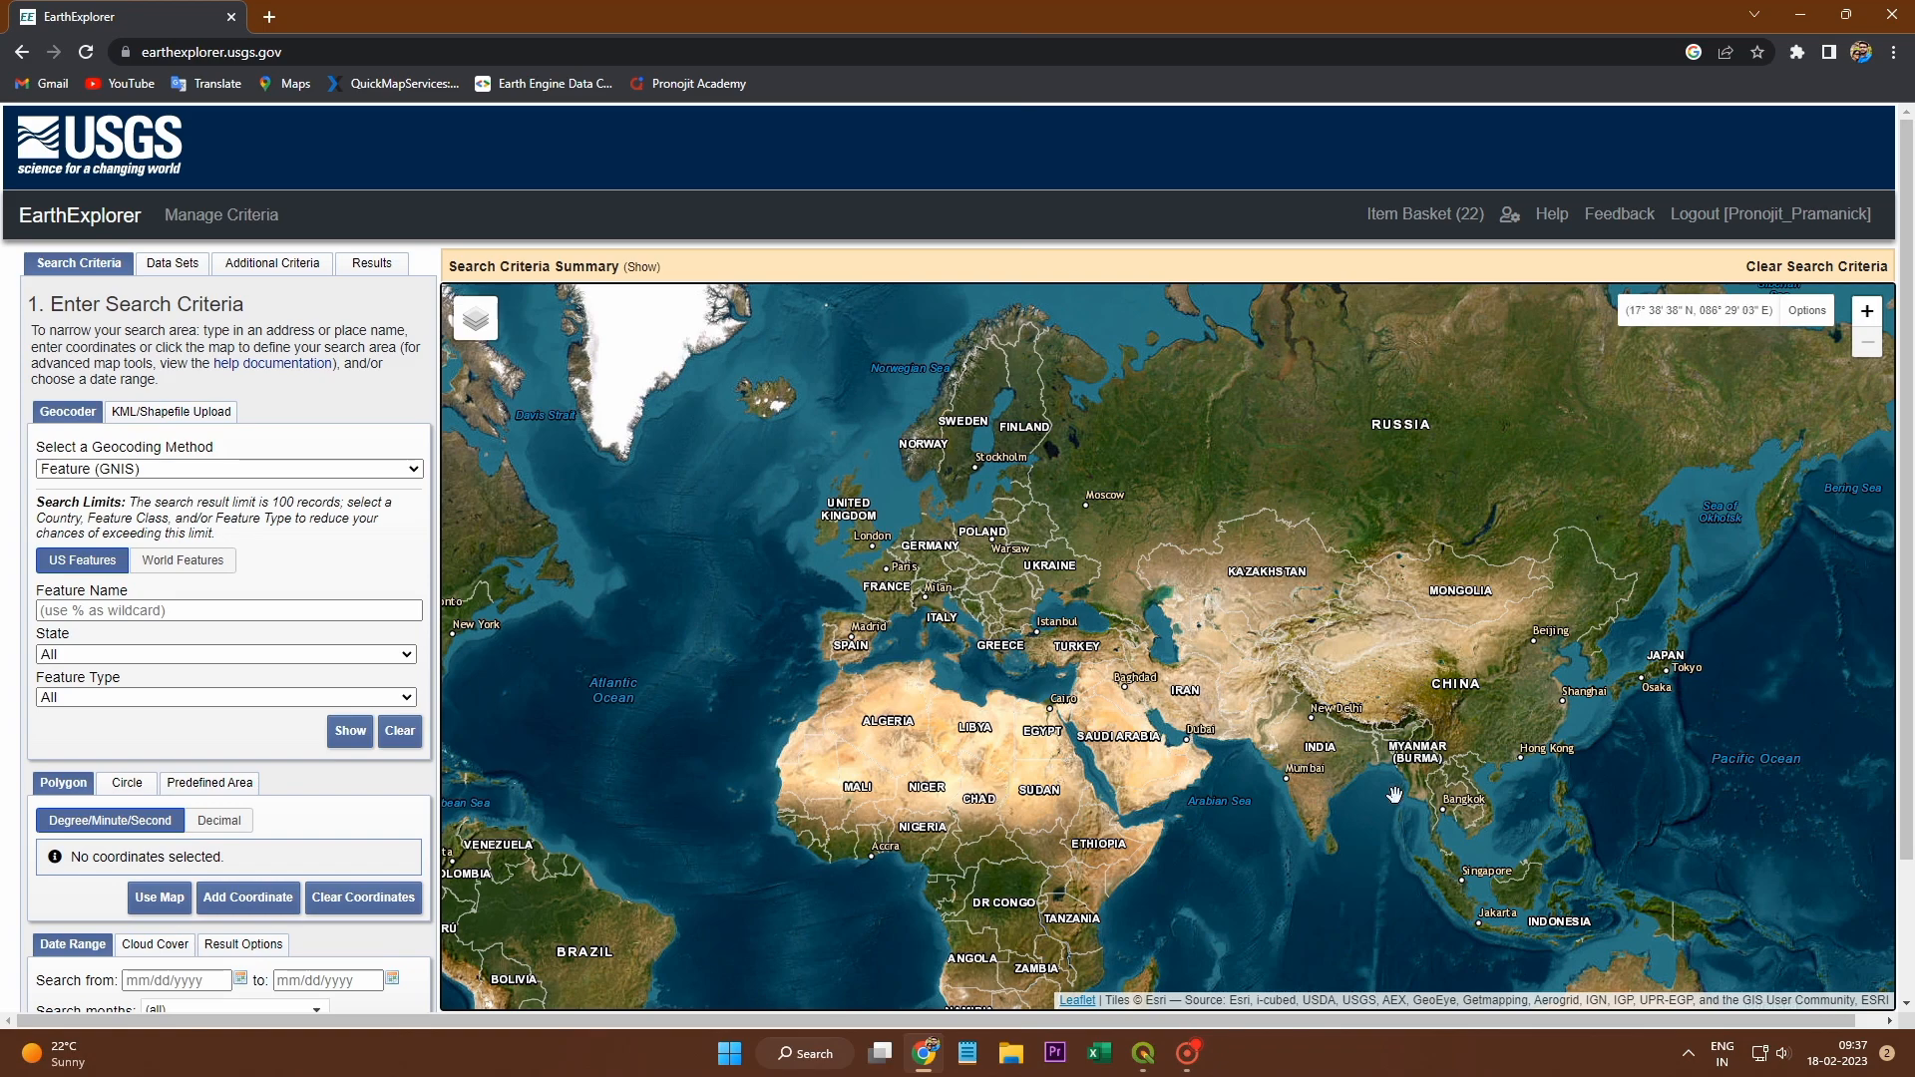
pyautogui.scroll(2, 1381, 733)
pyautogui.scroll(5, 1384, 735)
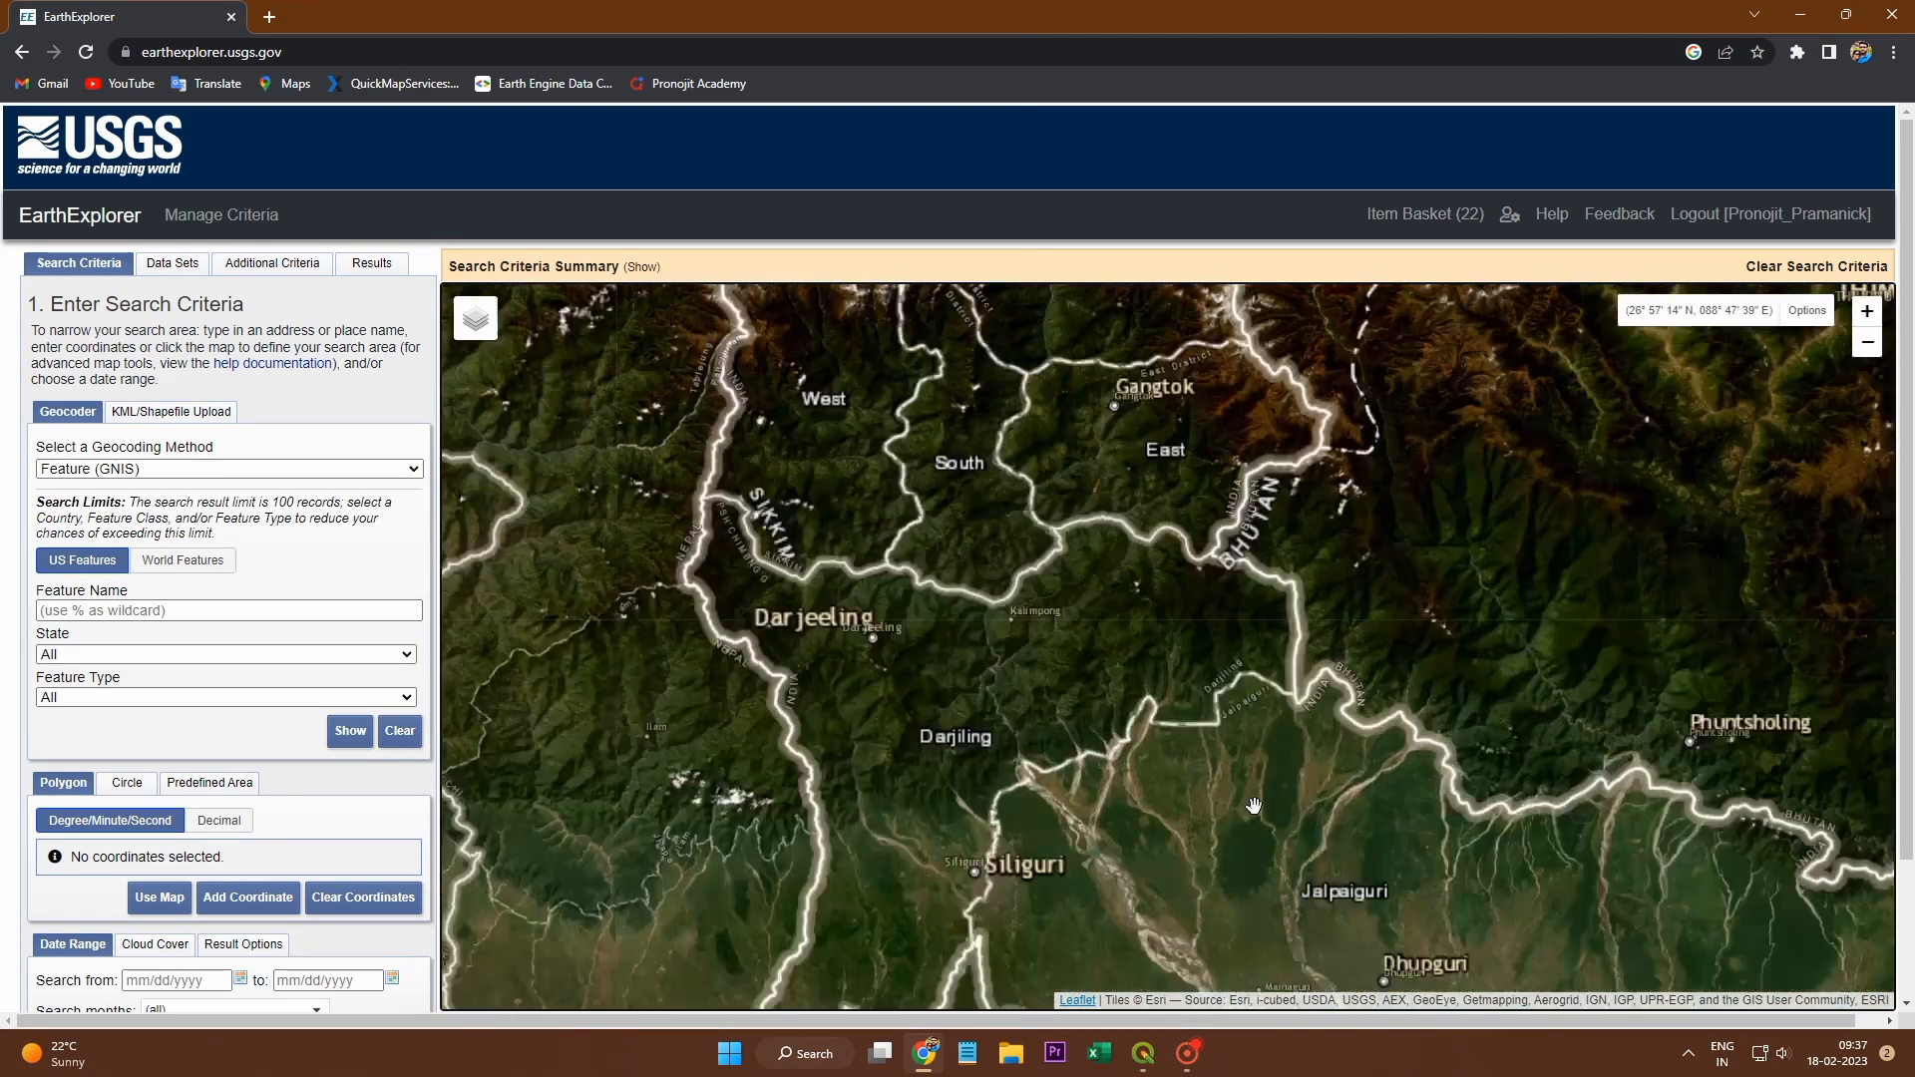
pyautogui.moveTo(1253, 805); pyautogui.dragTo(1105, 644)
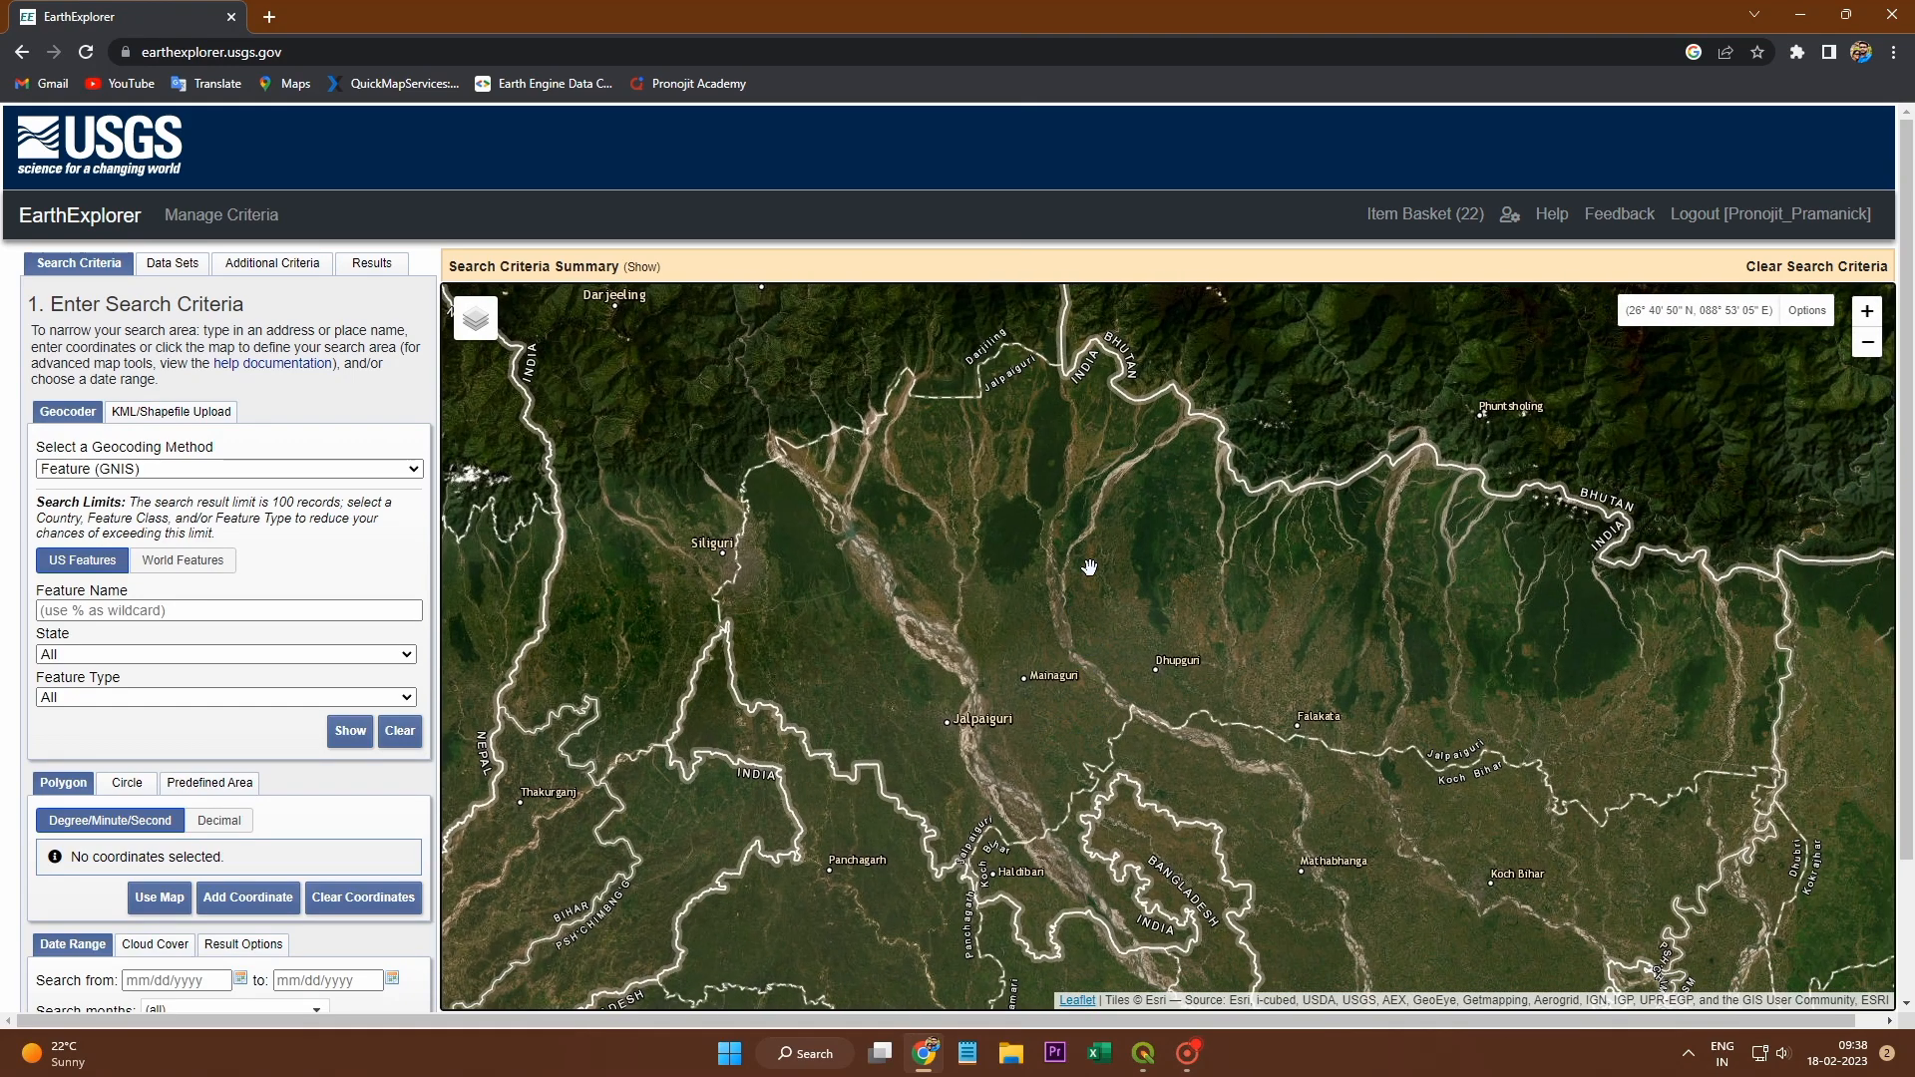
pyautogui.moveTo(917, 399); pyautogui.dragTo(923, 459)
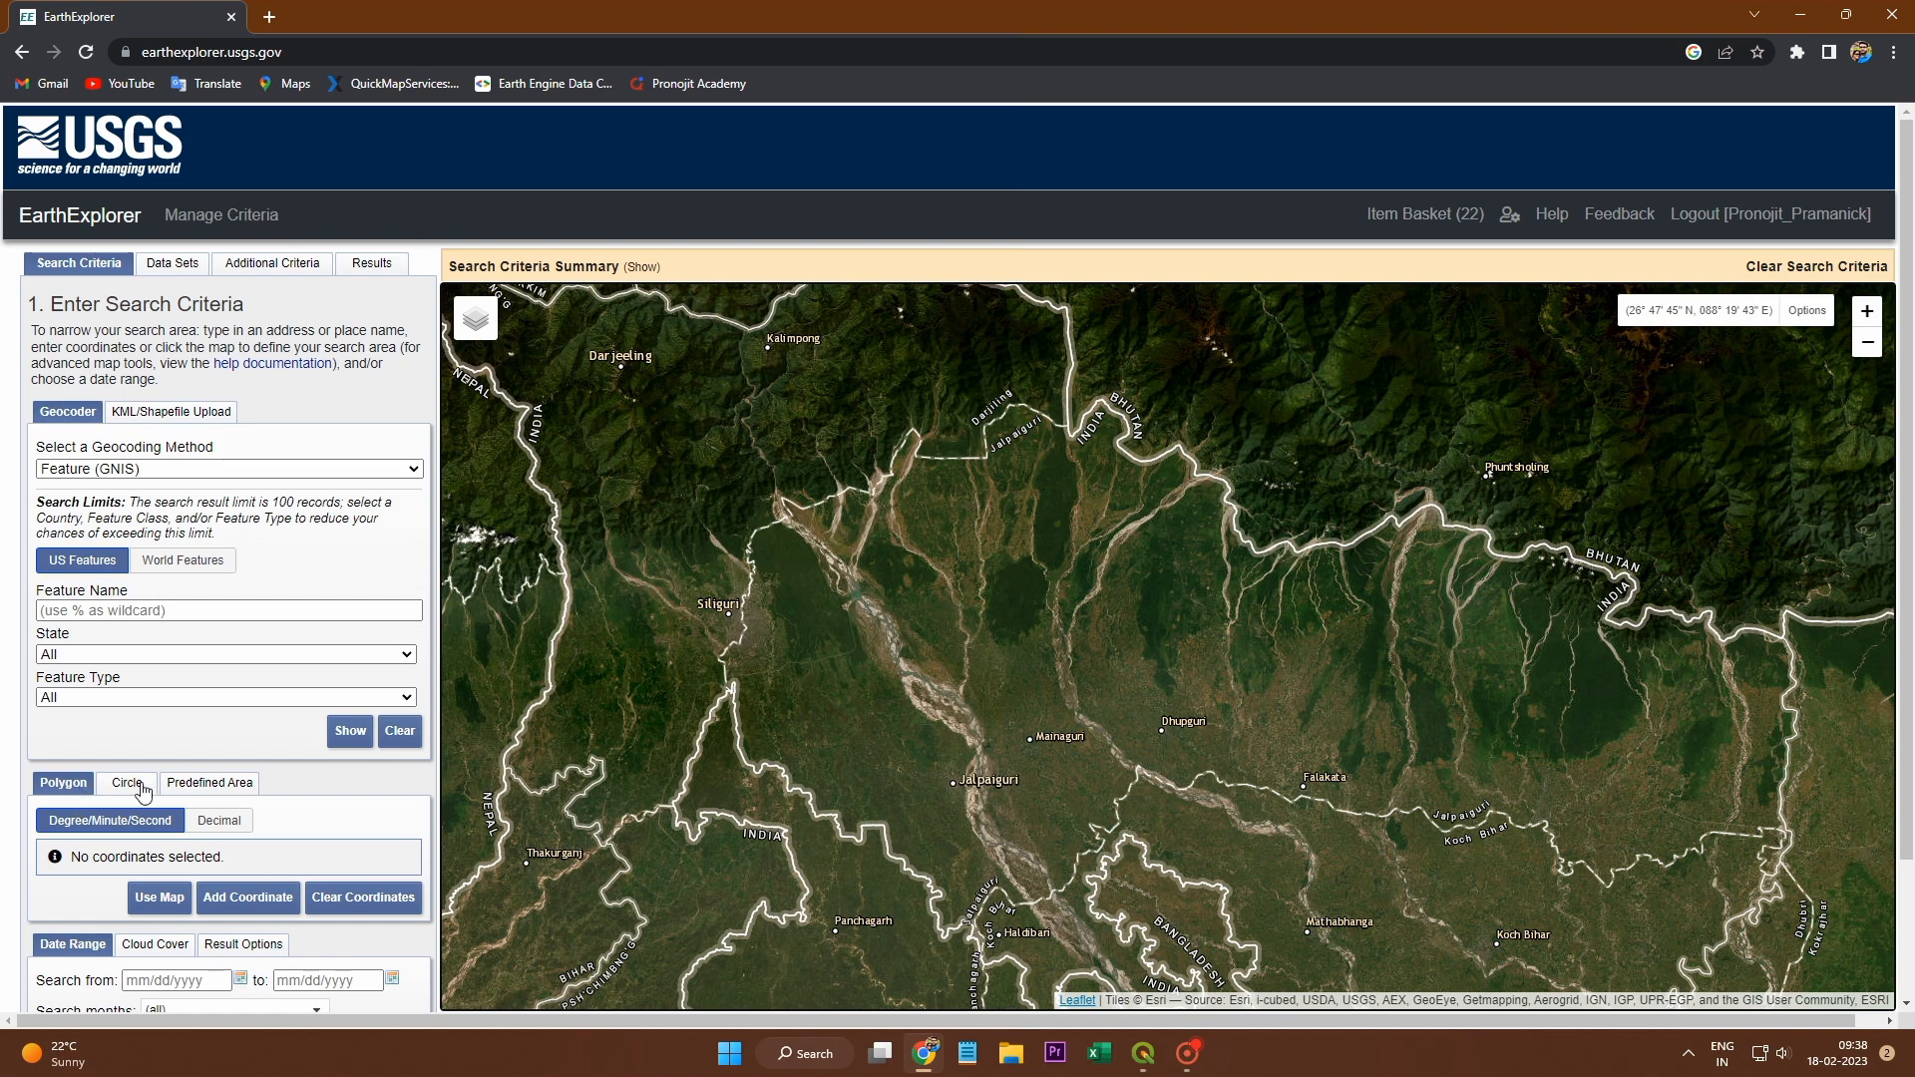
# Step: Look at the Predefined Area and Circle ways of defining the search area, and return to Polygon
pyautogui.click(207, 785)
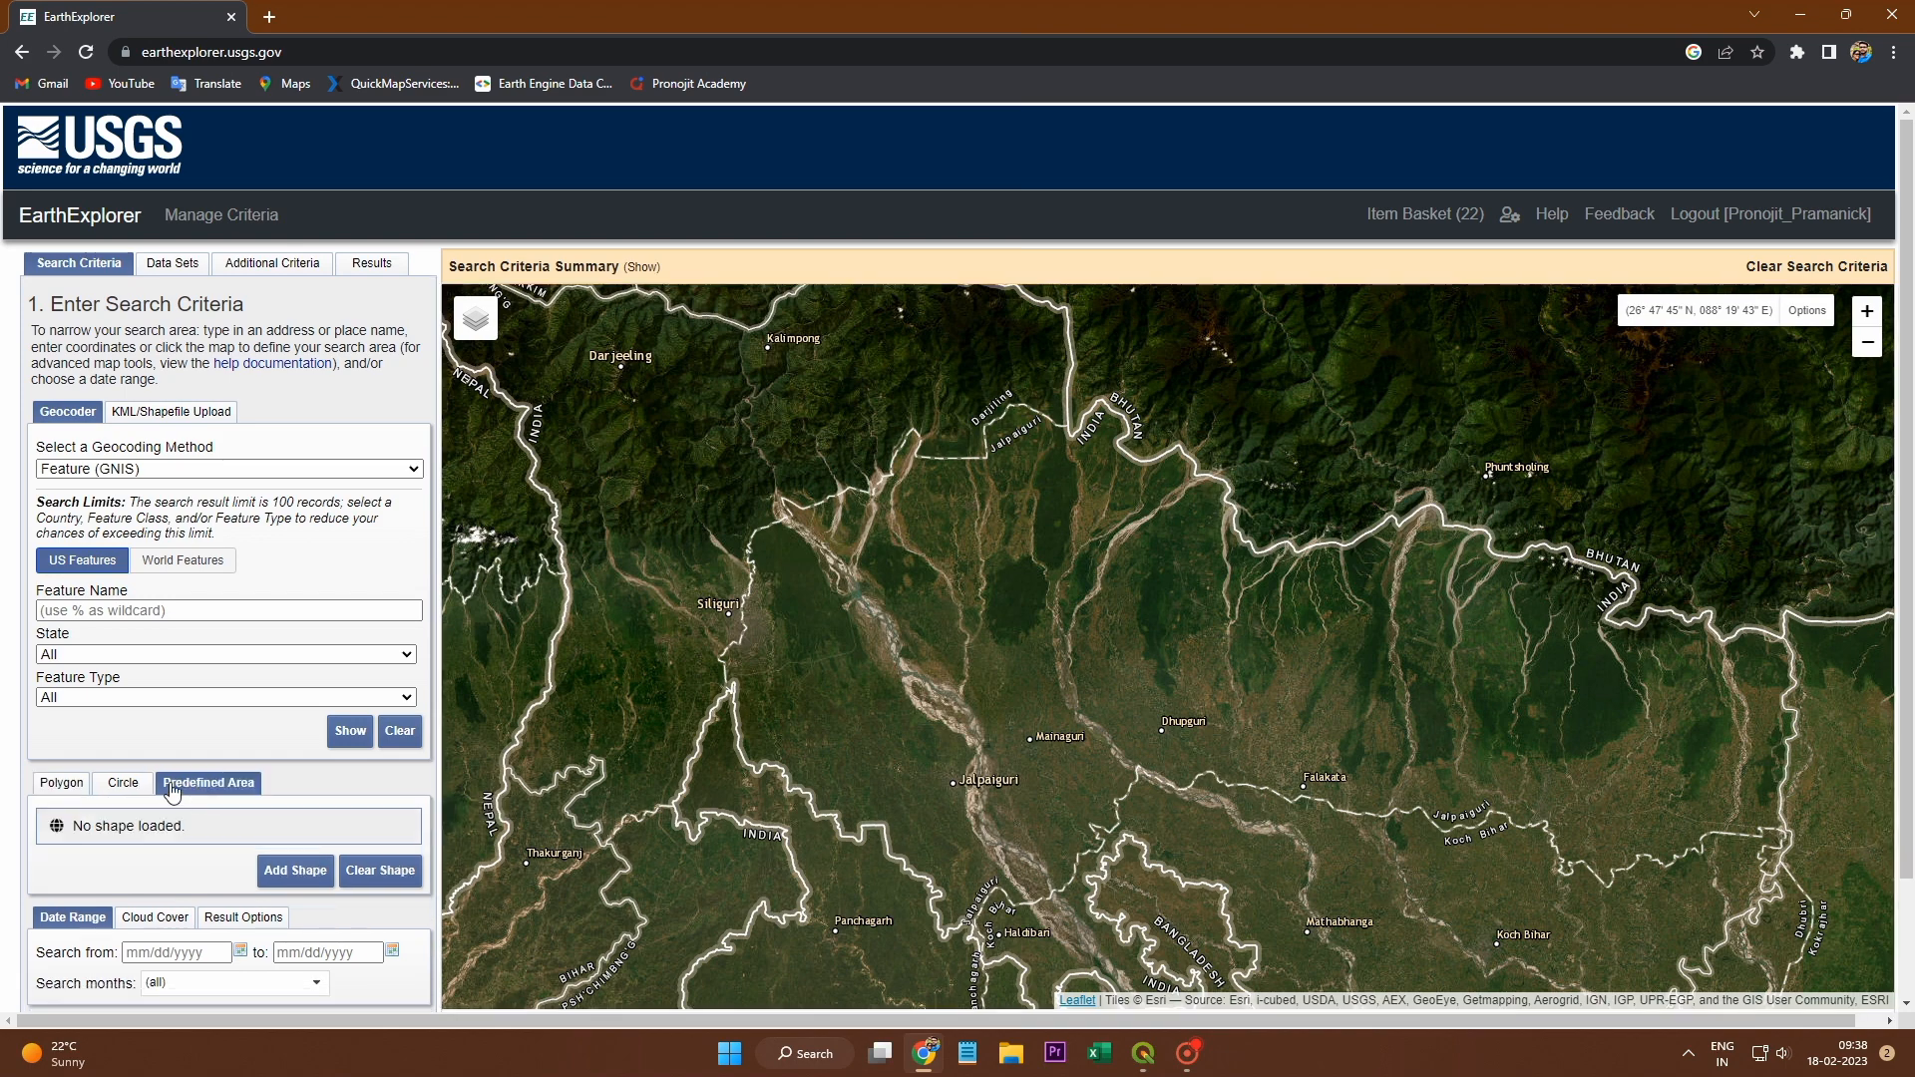
pyautogui.click(120, 784)
pyautogui.click(62, 784)
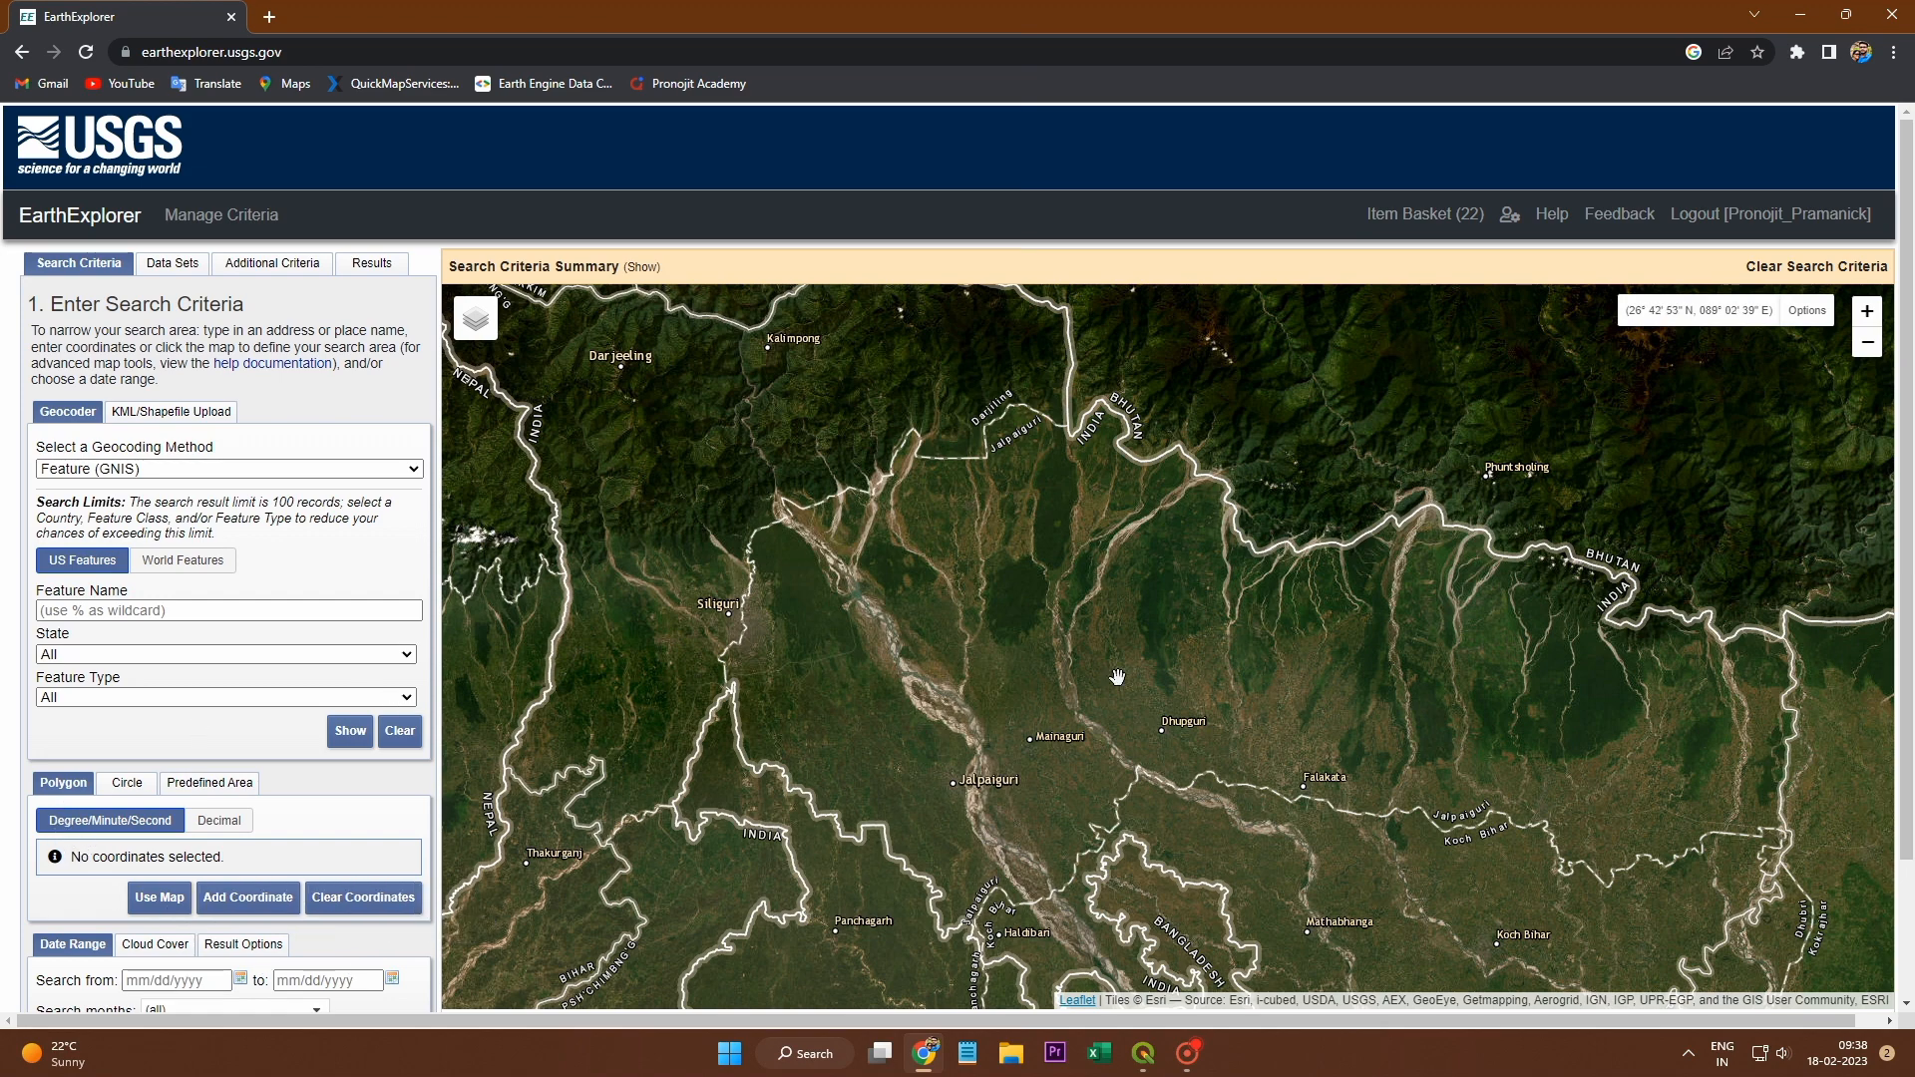
# Step: Draw a four-corner search polygon around Jalpaiguri, spanning about 26°23' to 26°56' N and 88°29' to 89°06' E
pyautogui.click(797, 445)
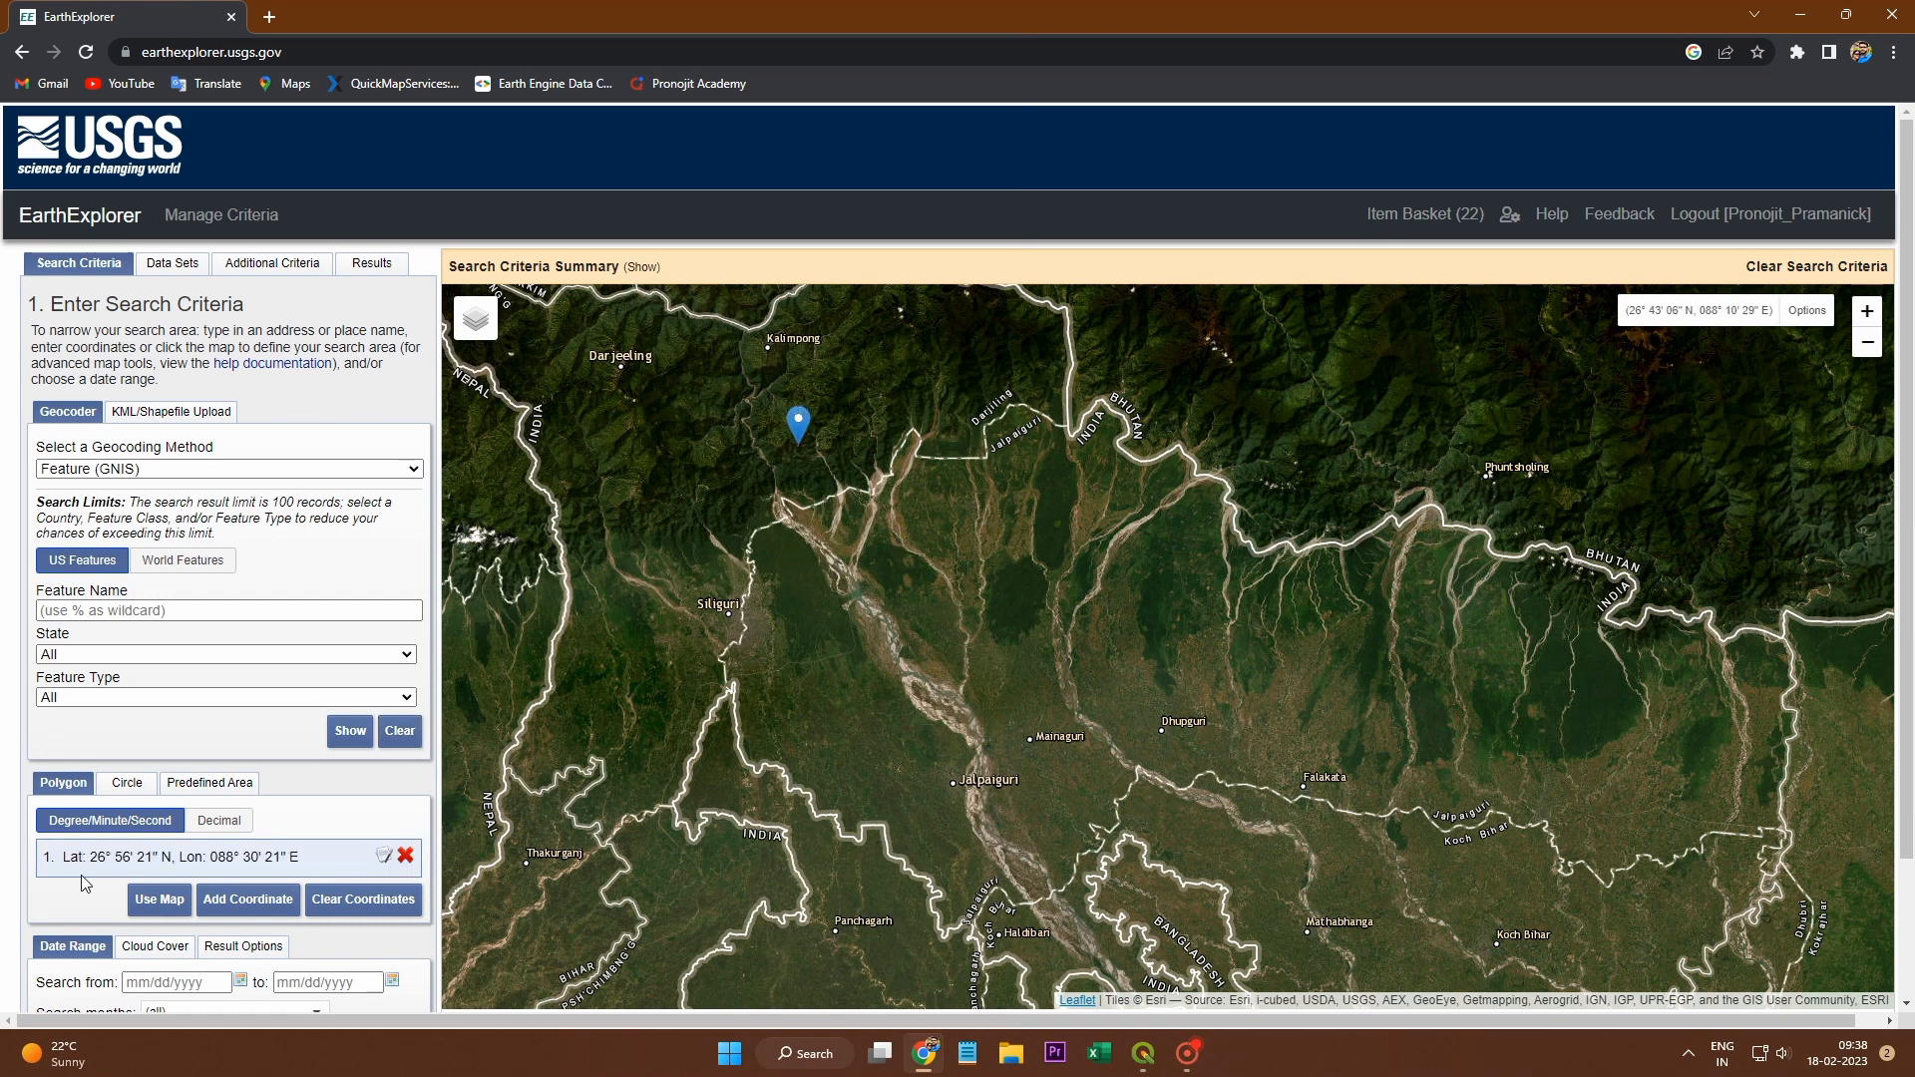
pyautogui.click(1229, 444)
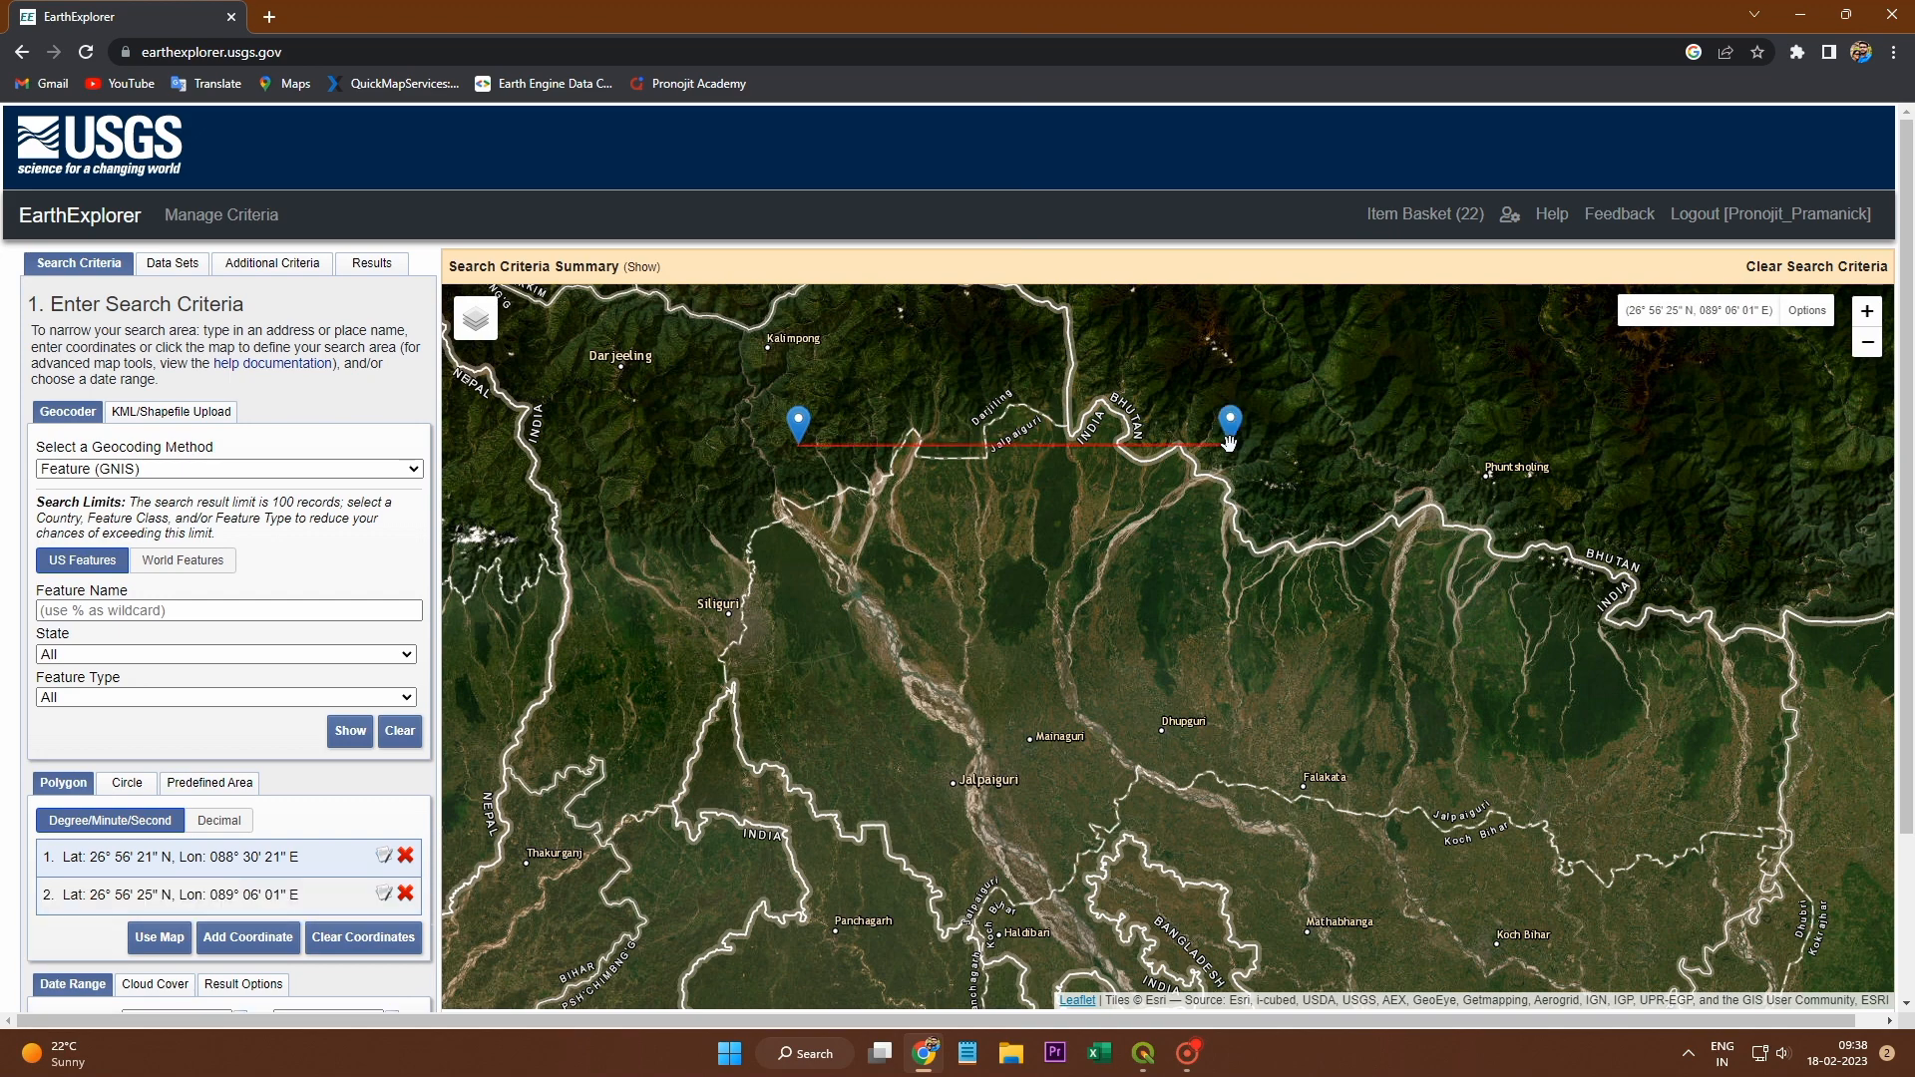
pyautogui.click(1231, 874)
pyautogui.click(784, 896)
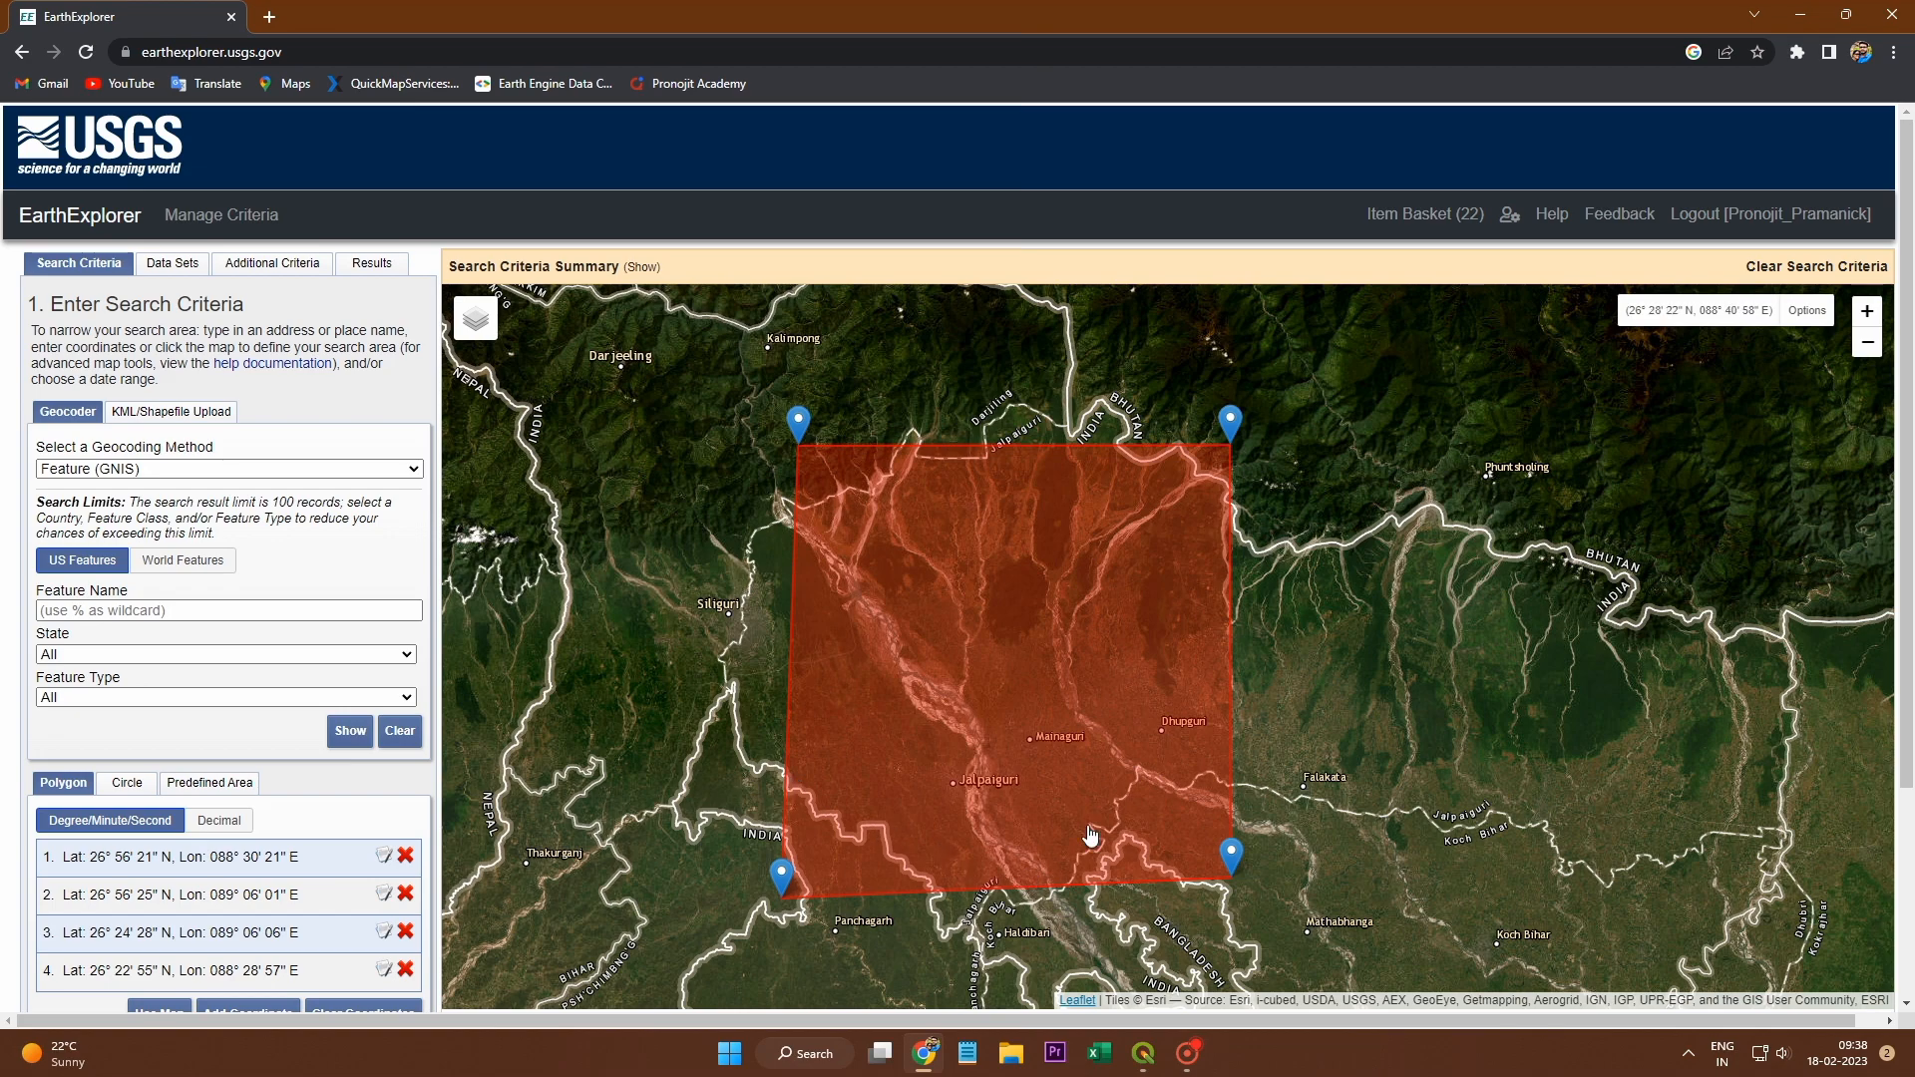
pyautogui.scroll(-2, 1088, 758)
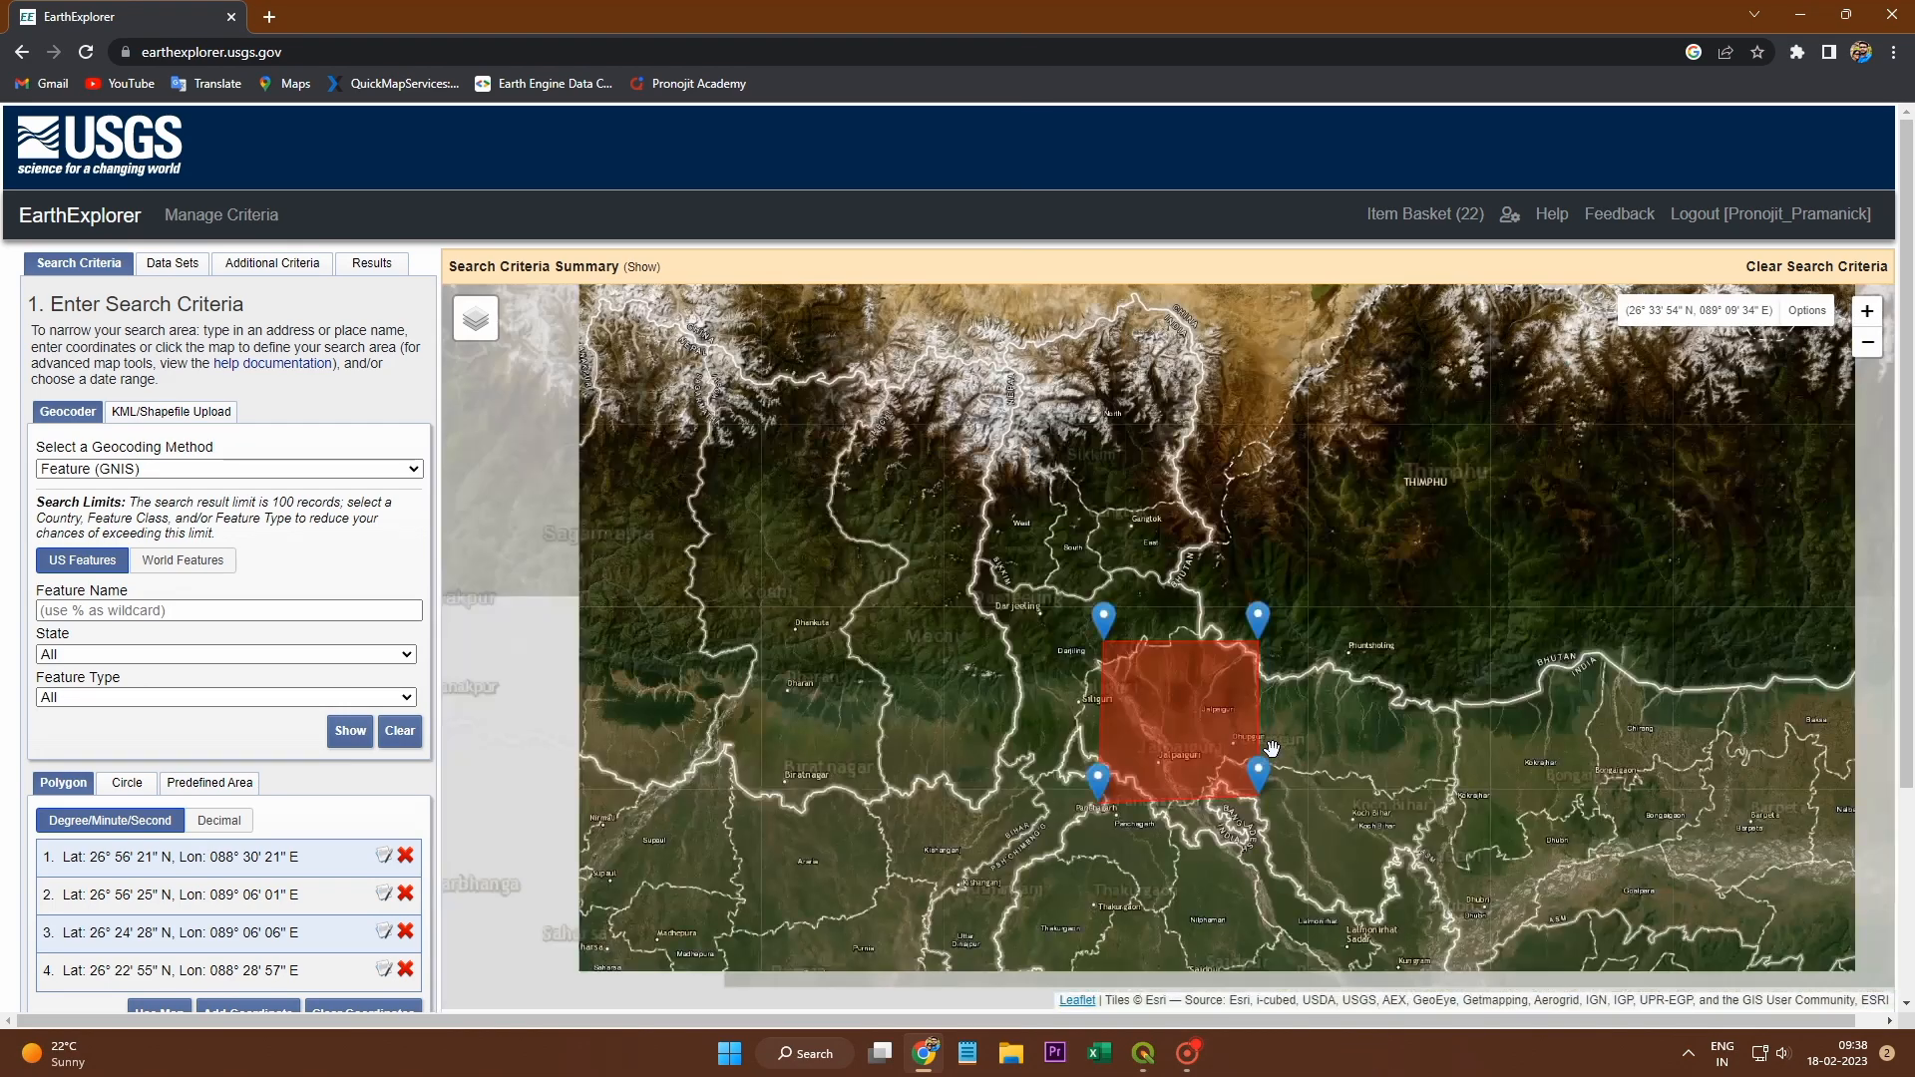
pyautogui.scroll(2, 1314, 745)
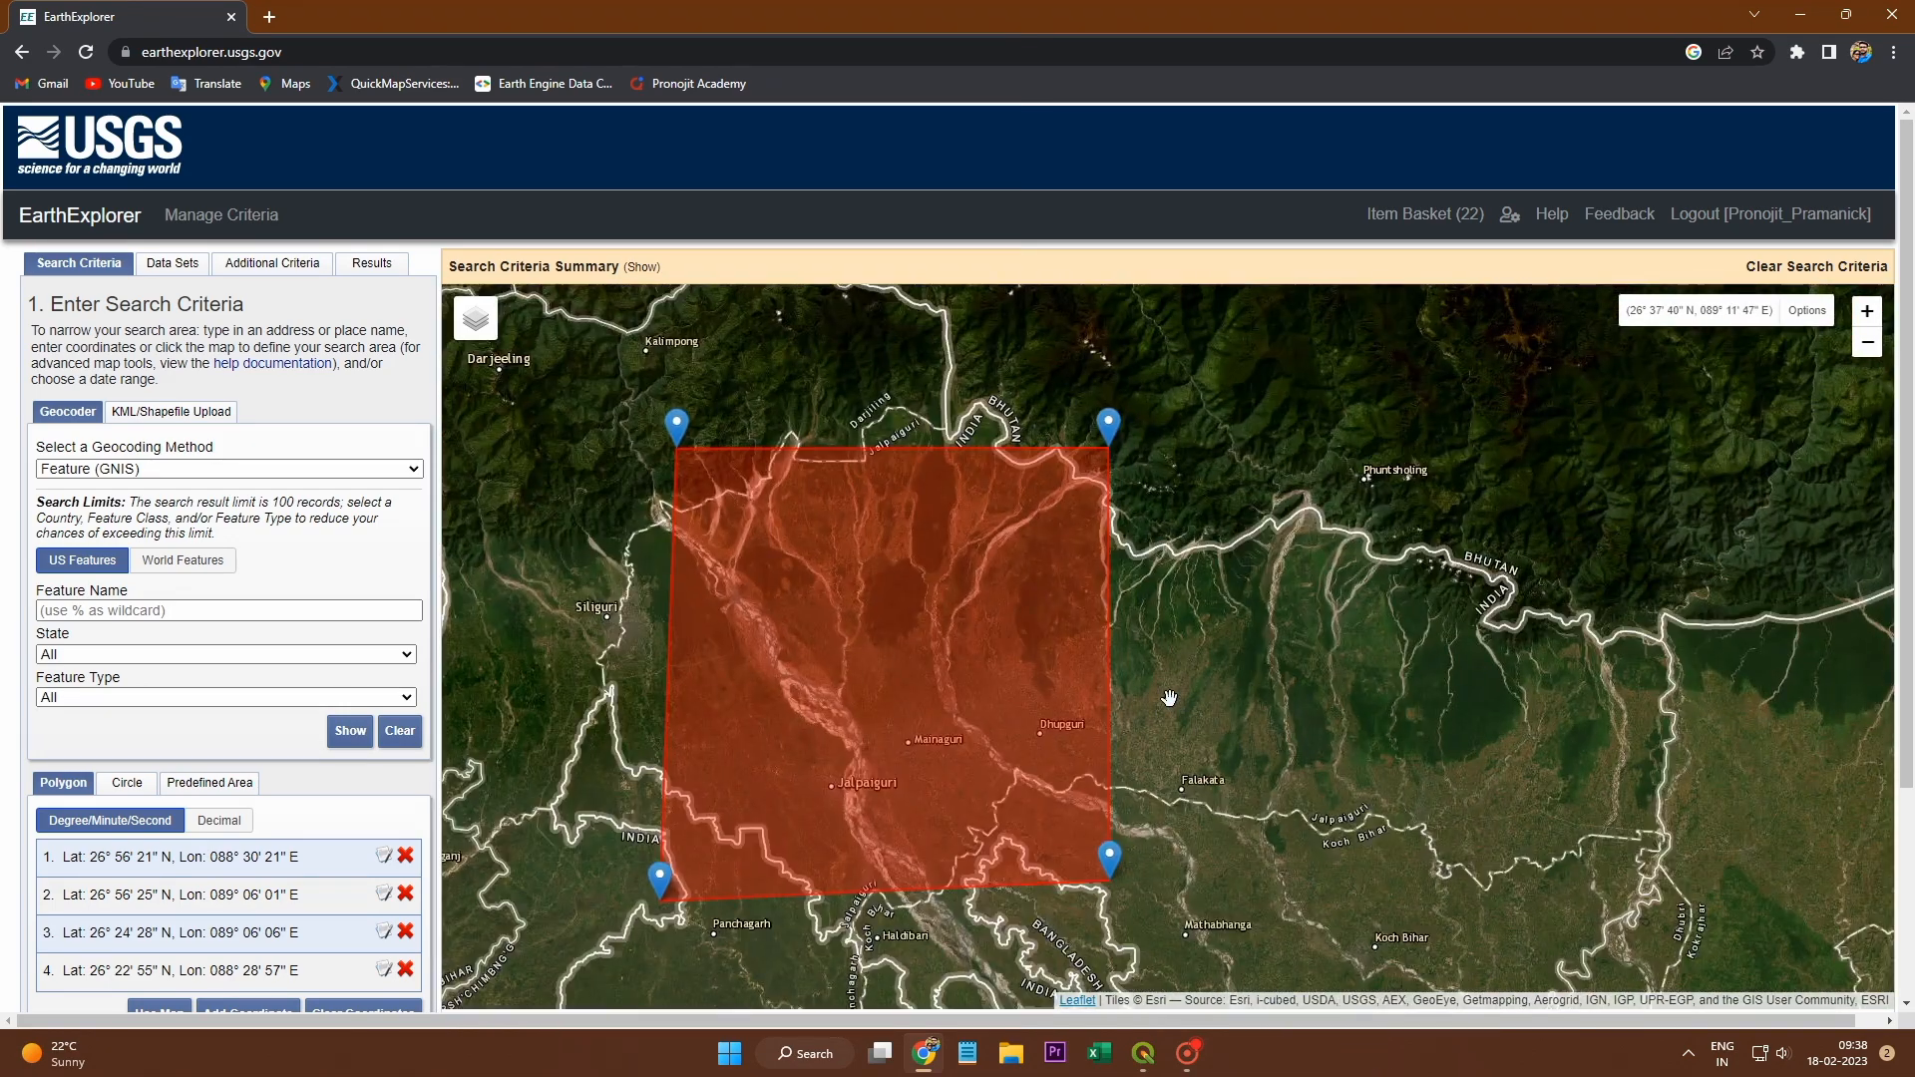
pyautogui.moveTo(1162, 698); pyautogui.dragTo(1293, 693)
pyautogui.scroll(-1, 158, 749)
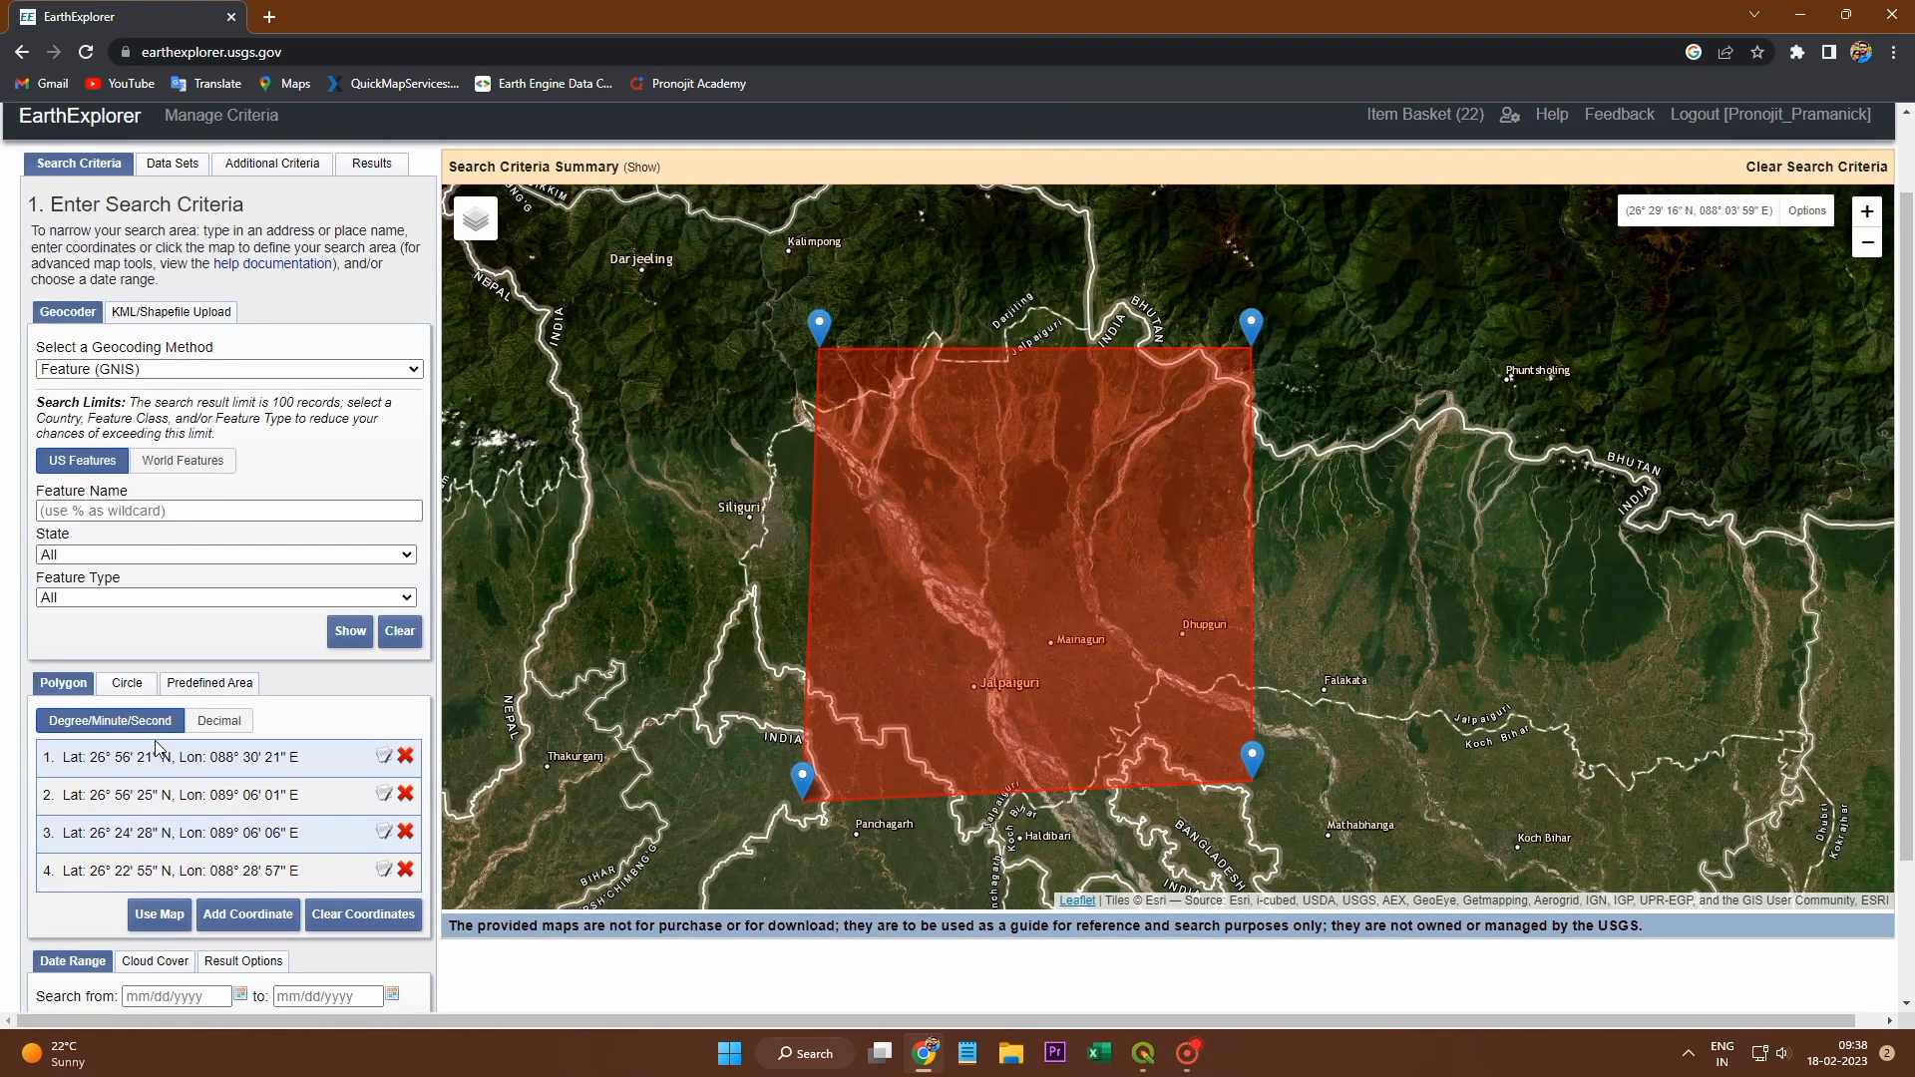
pyautogui.scroll(1, 156, 748)
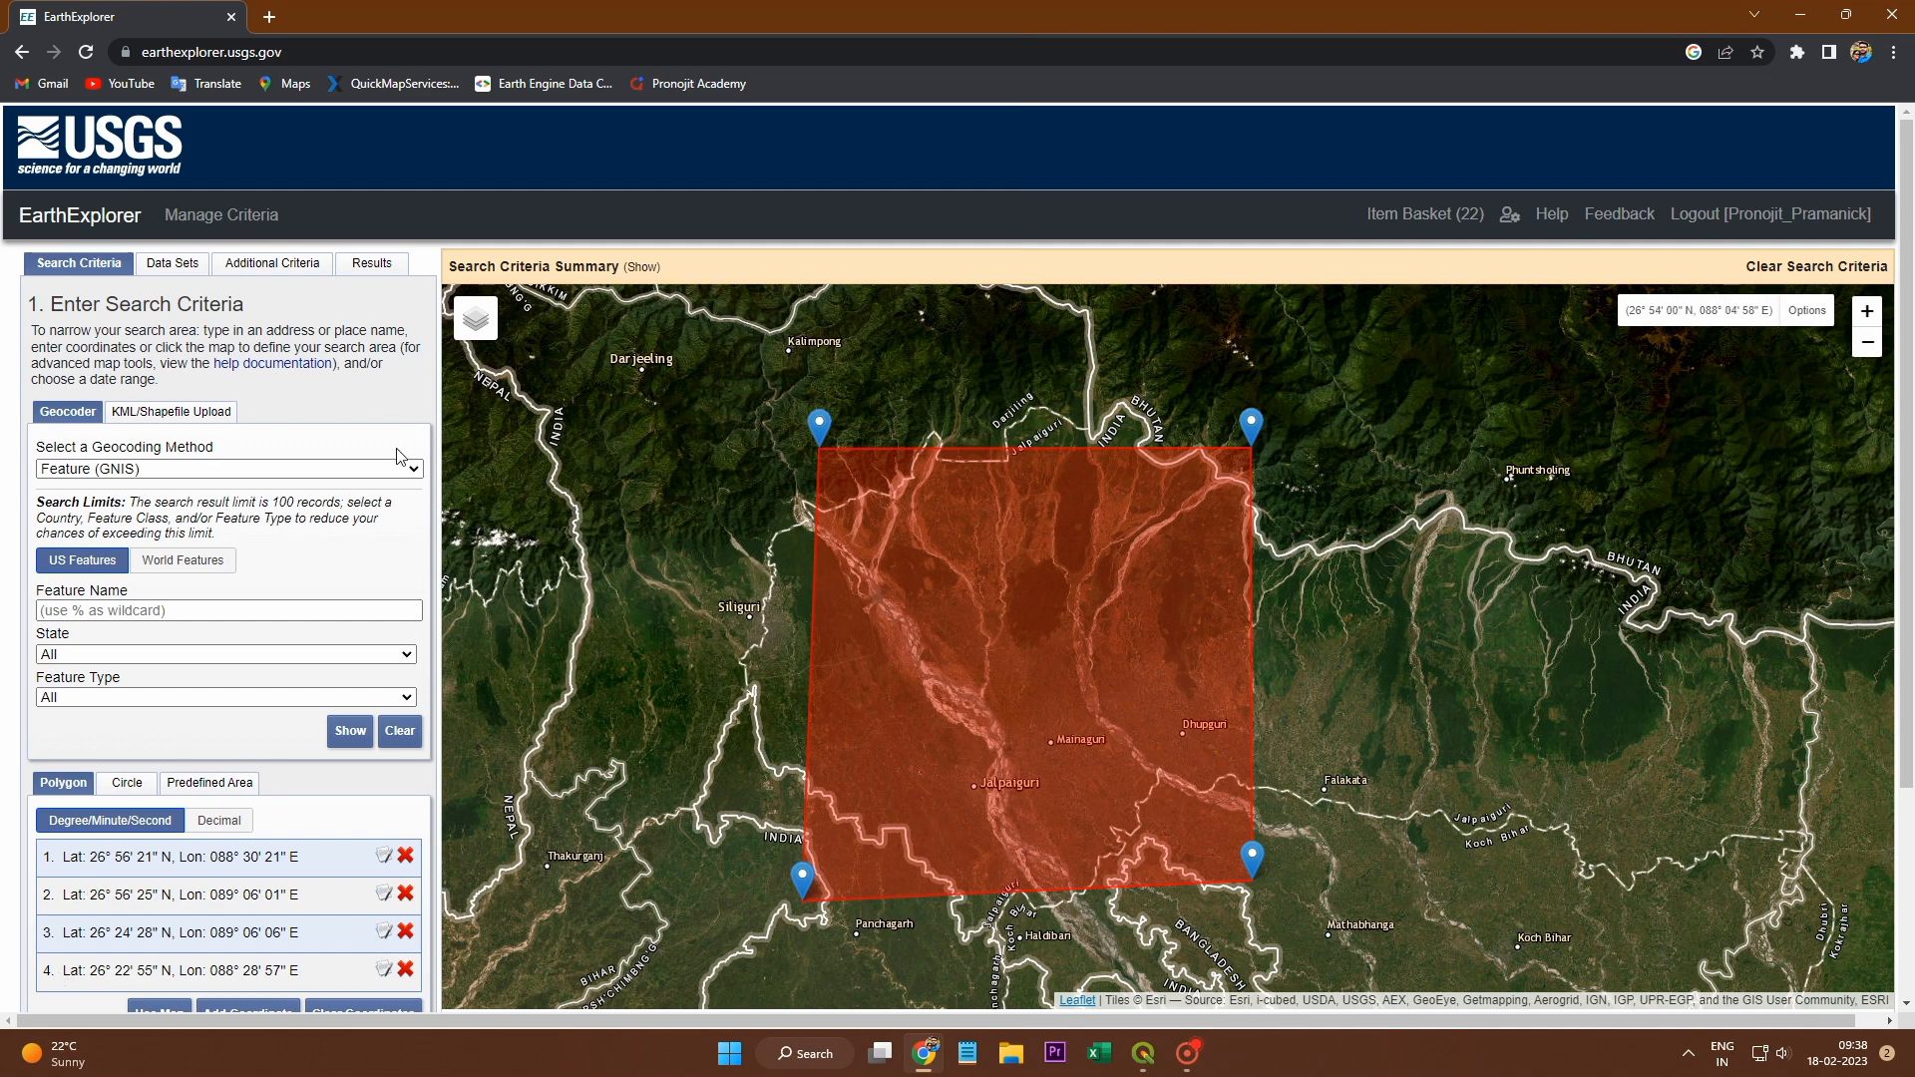
# Step: Select SRTM 1 Arc-Second Global under Digital Elevation as the data set to search
pyautogui.click(151, 265)
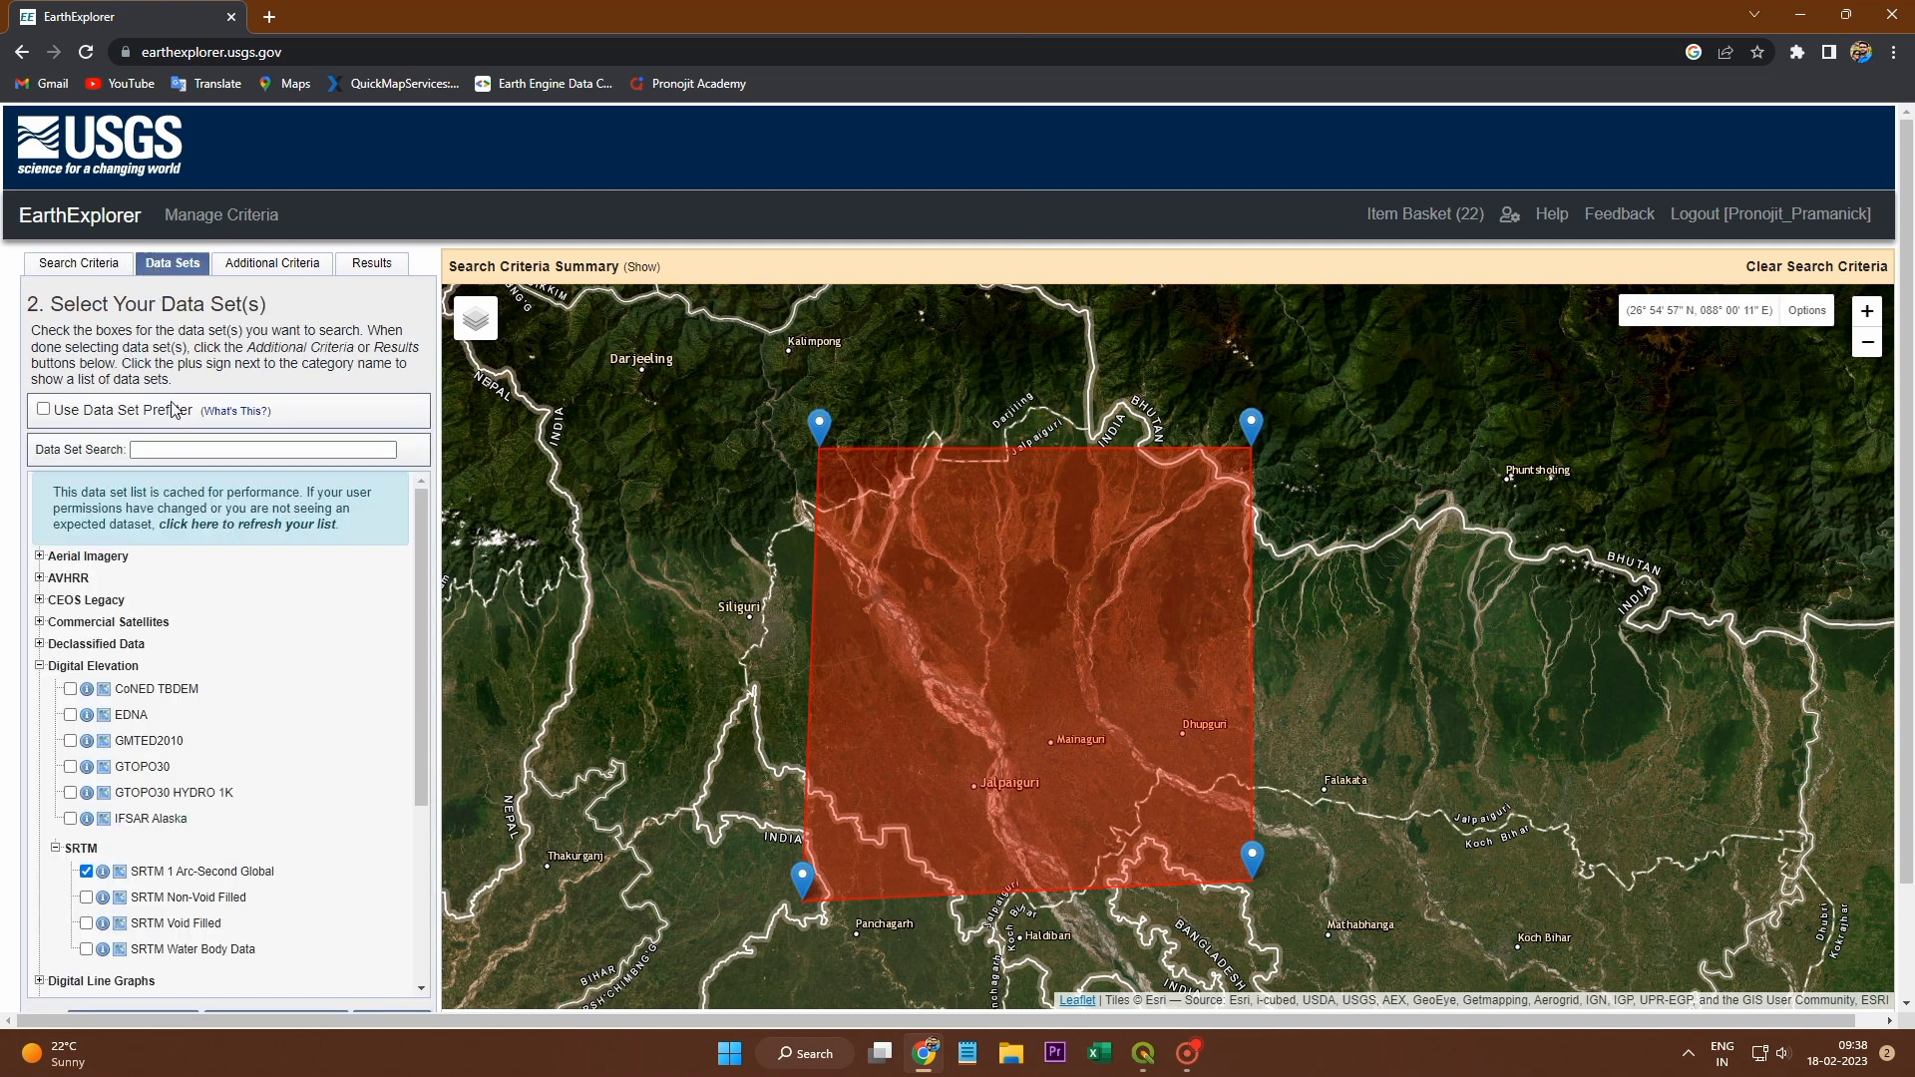
pyautogui.click(55, 847)
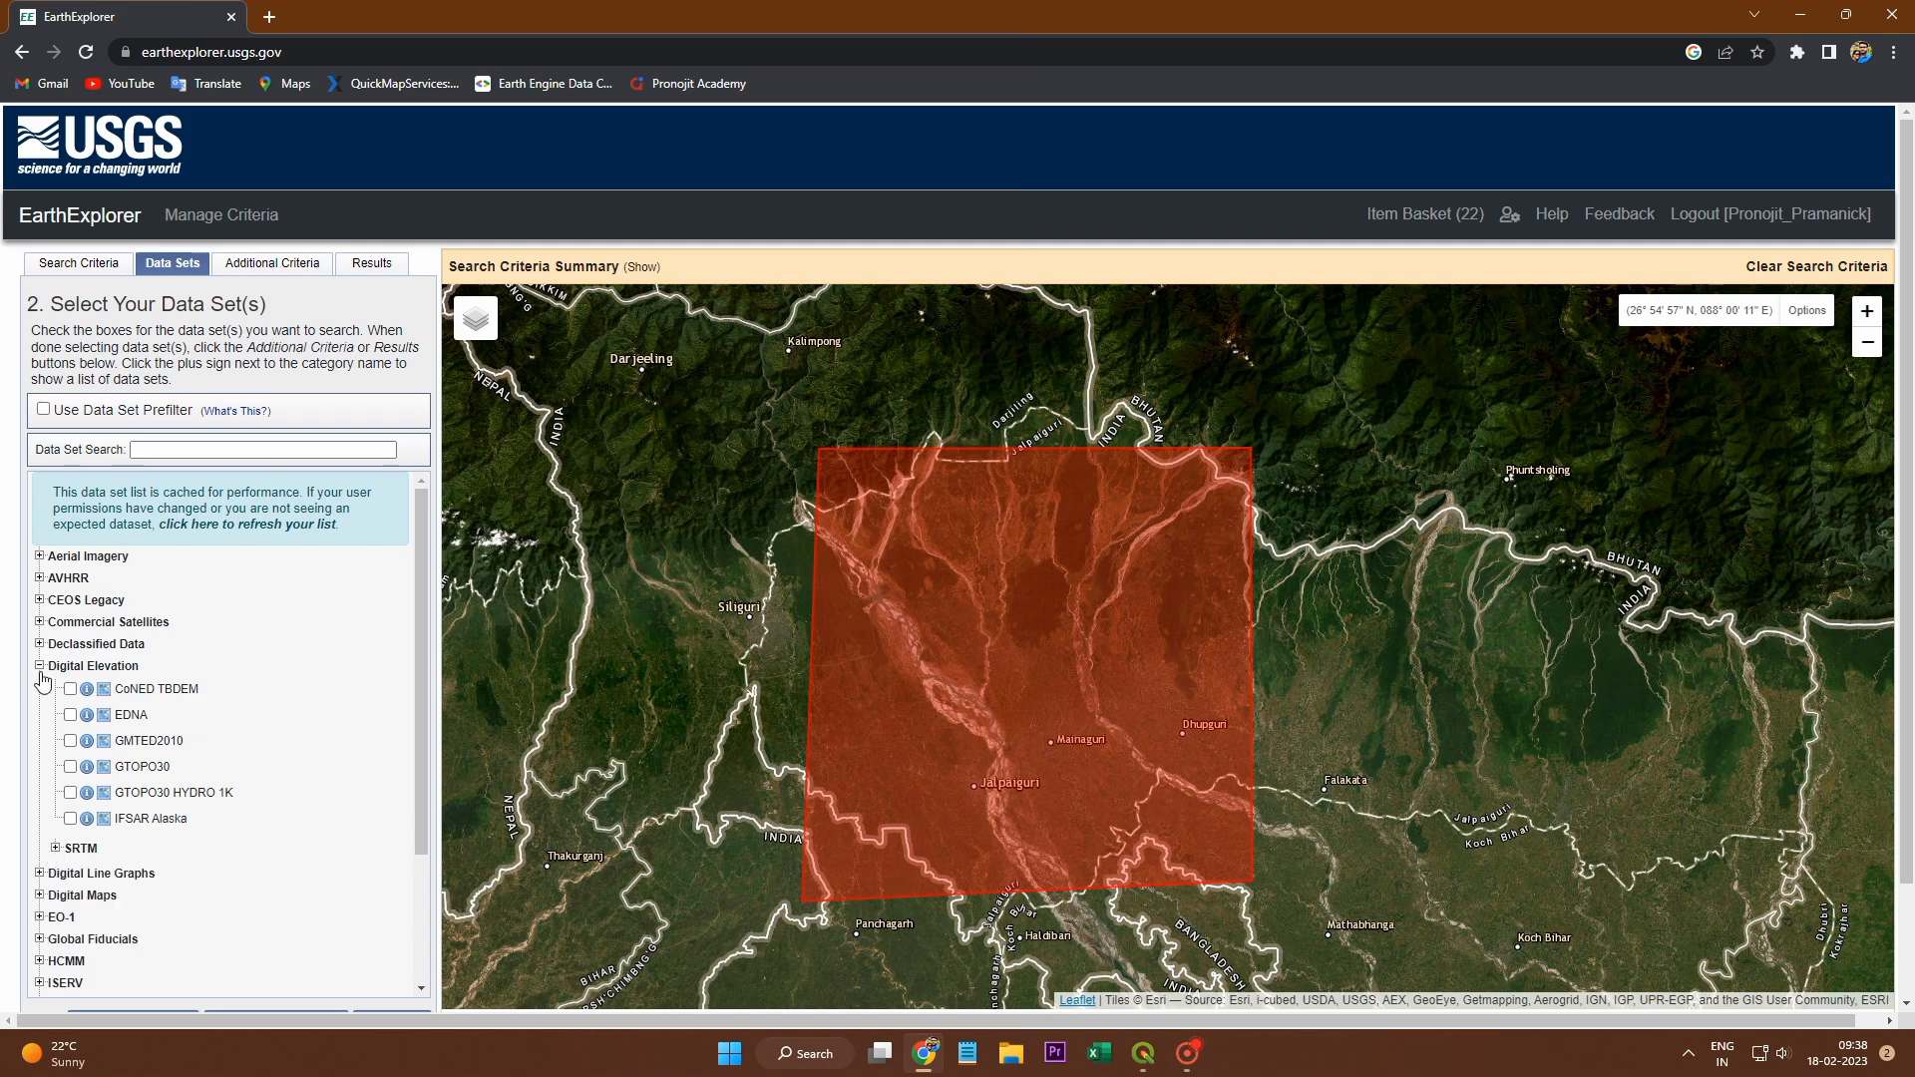
pyautogui.click(40, 668)
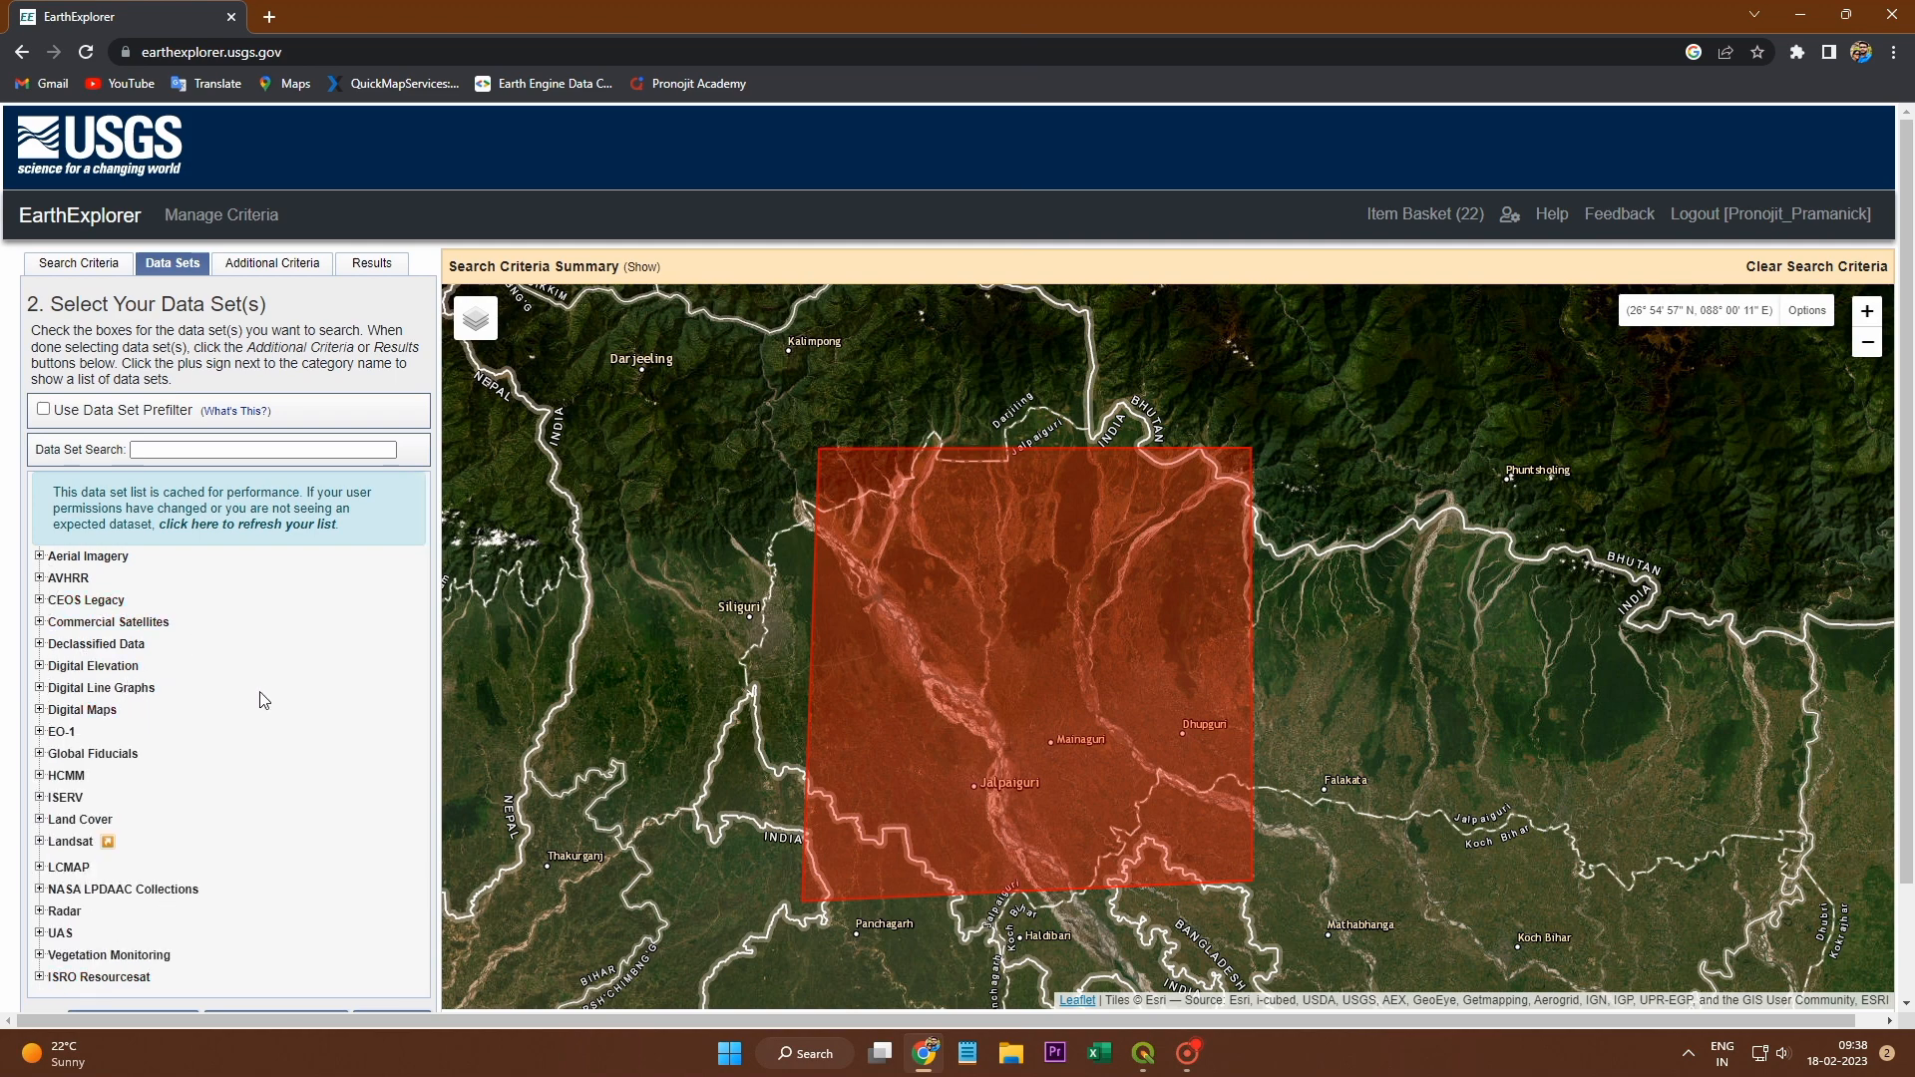
pyautogui.click(40, 667)
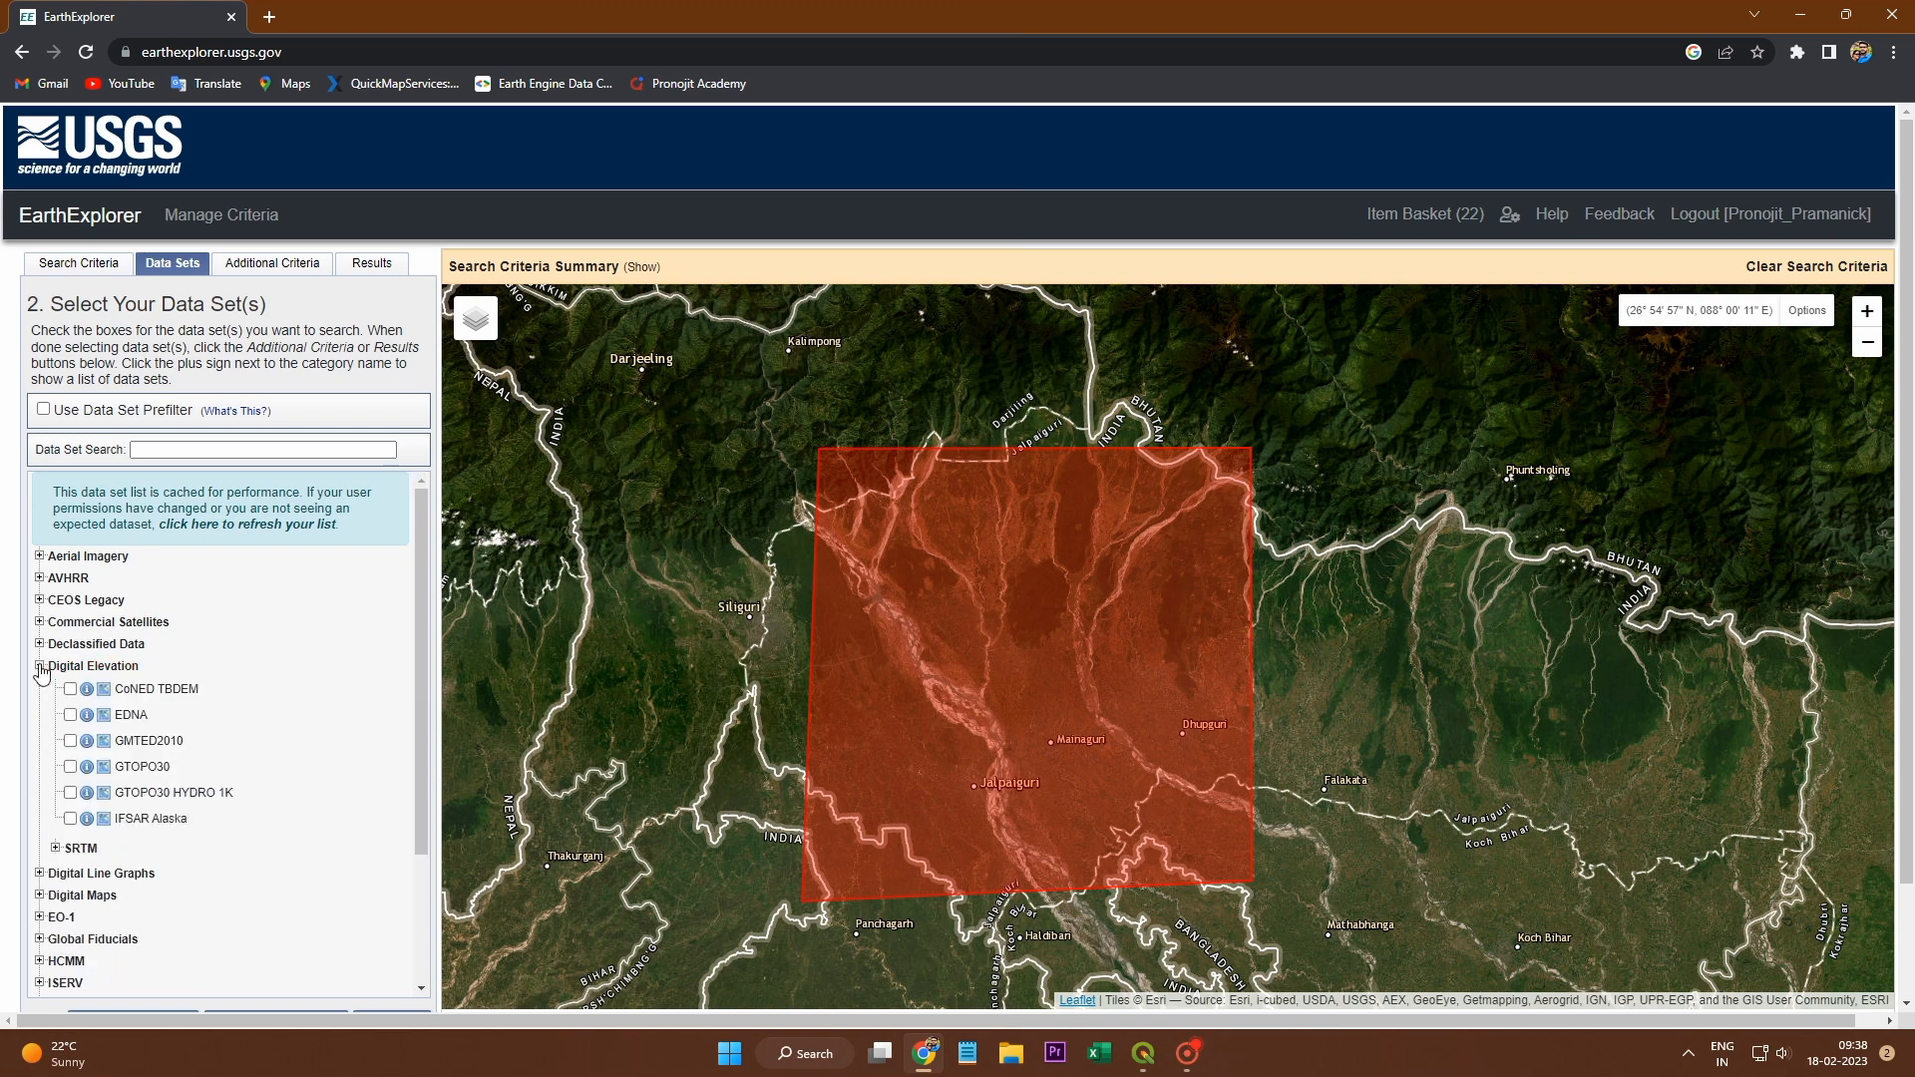
pyautogui.click(56, 848)
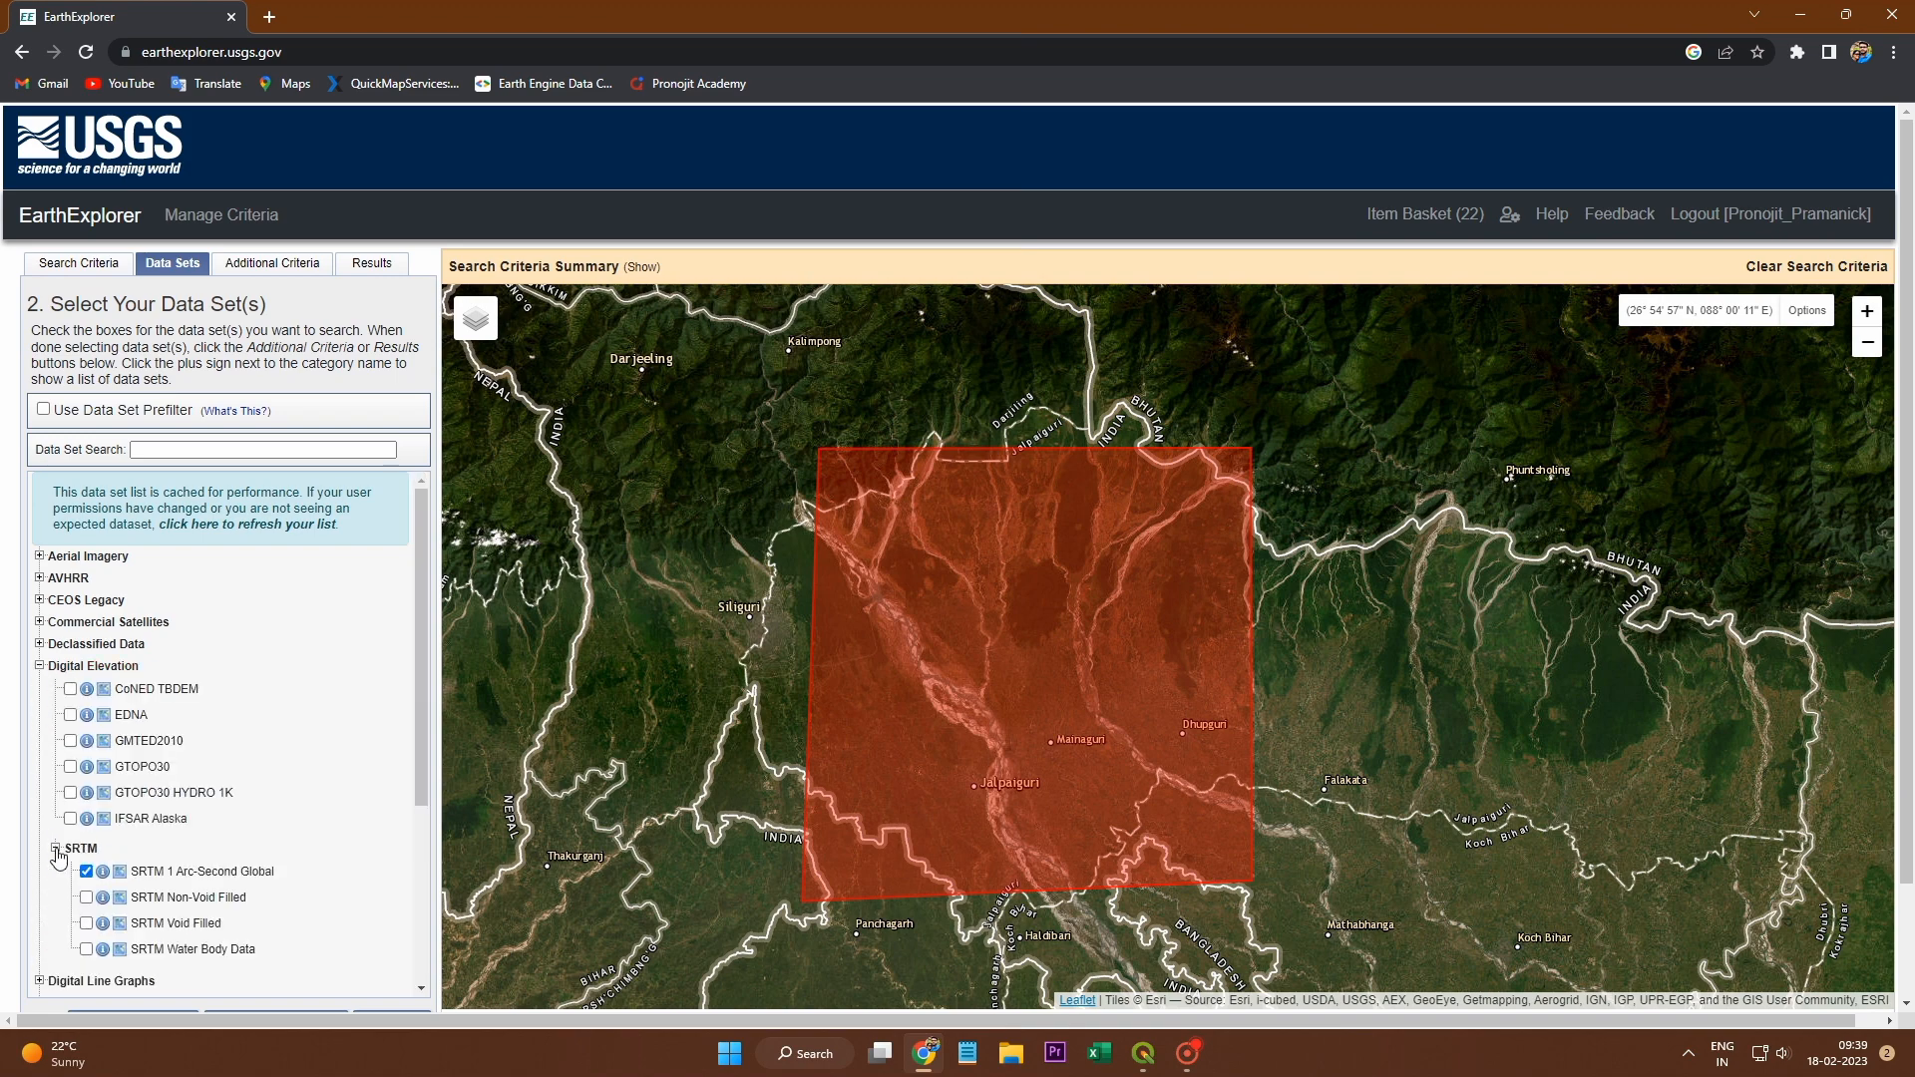
pyautogui.scroll(-2, 346, 766)
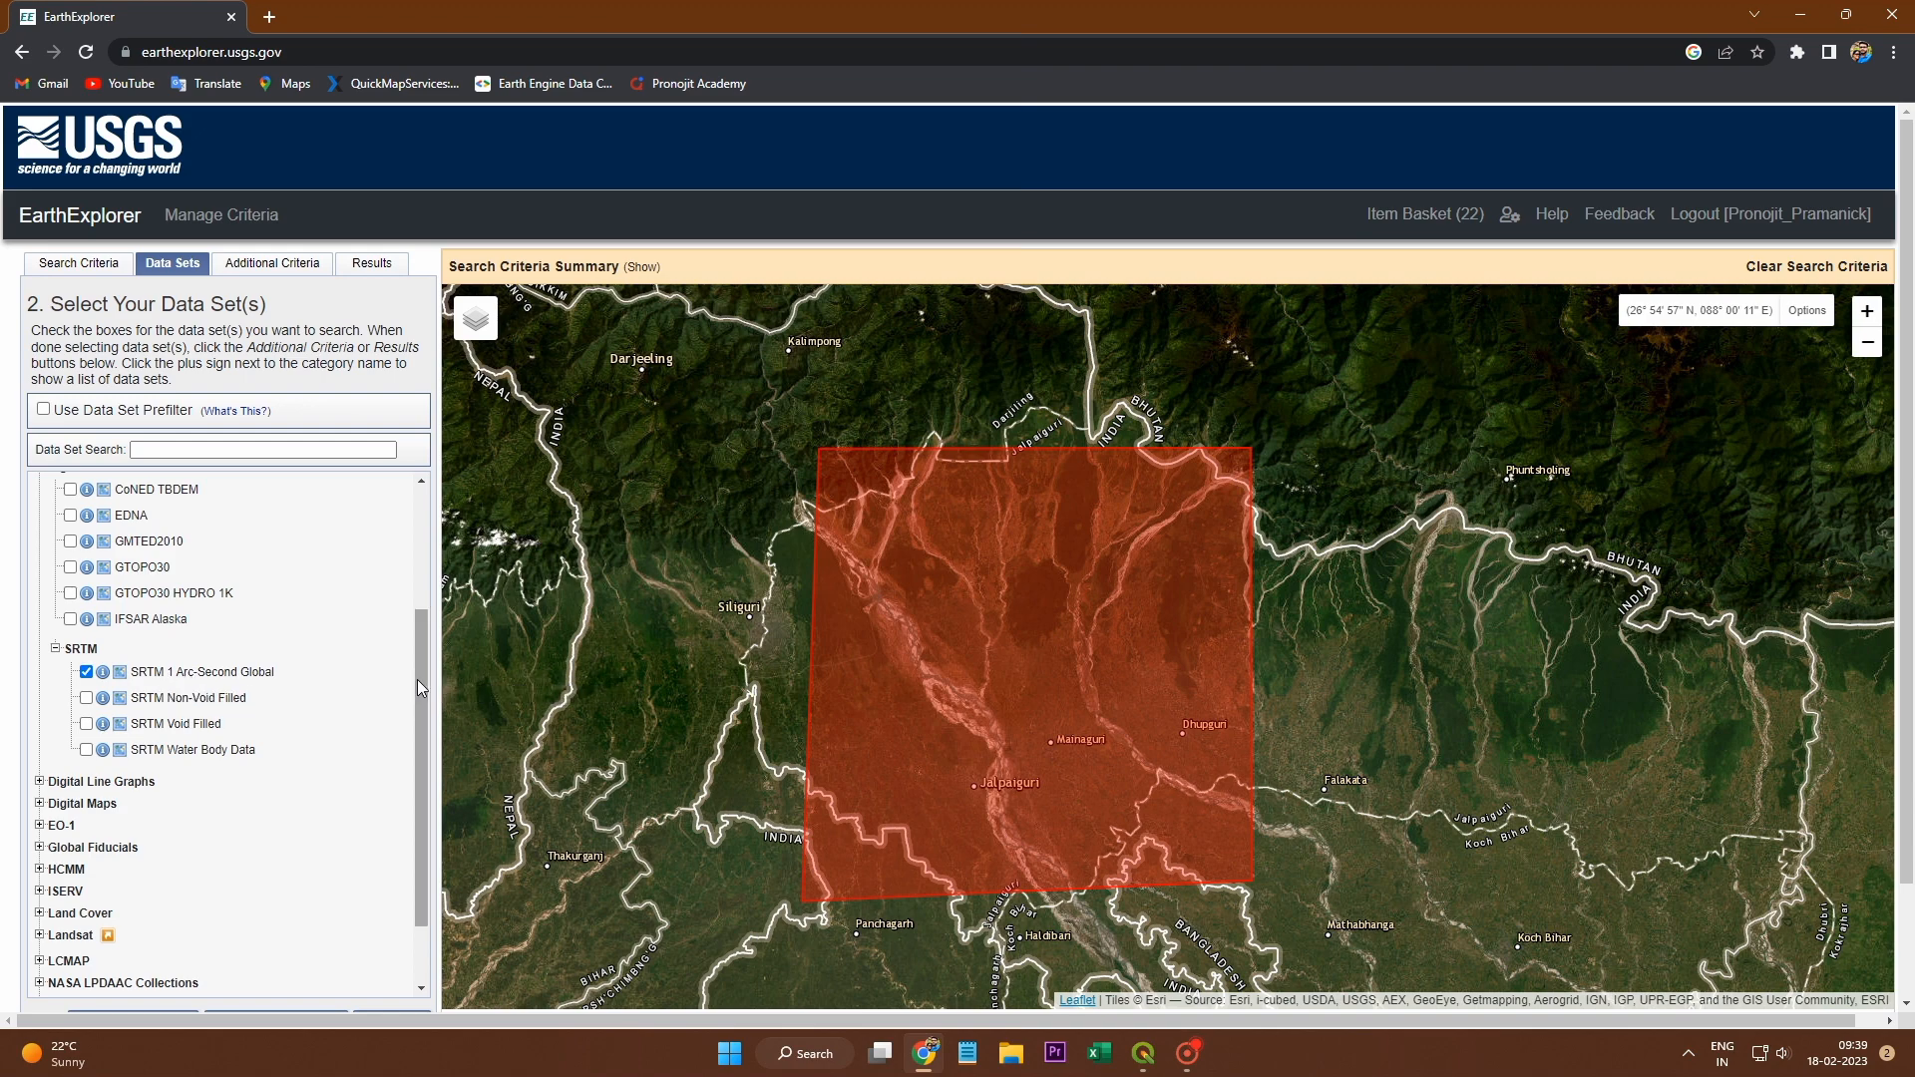
pyautogui.moveTo(419, 662)
pyautogui.mouseDown()
pyautogui.moveTo(419, 646)
pyautogui.moveTo(421, 674)
pyautogui.mouseUp()
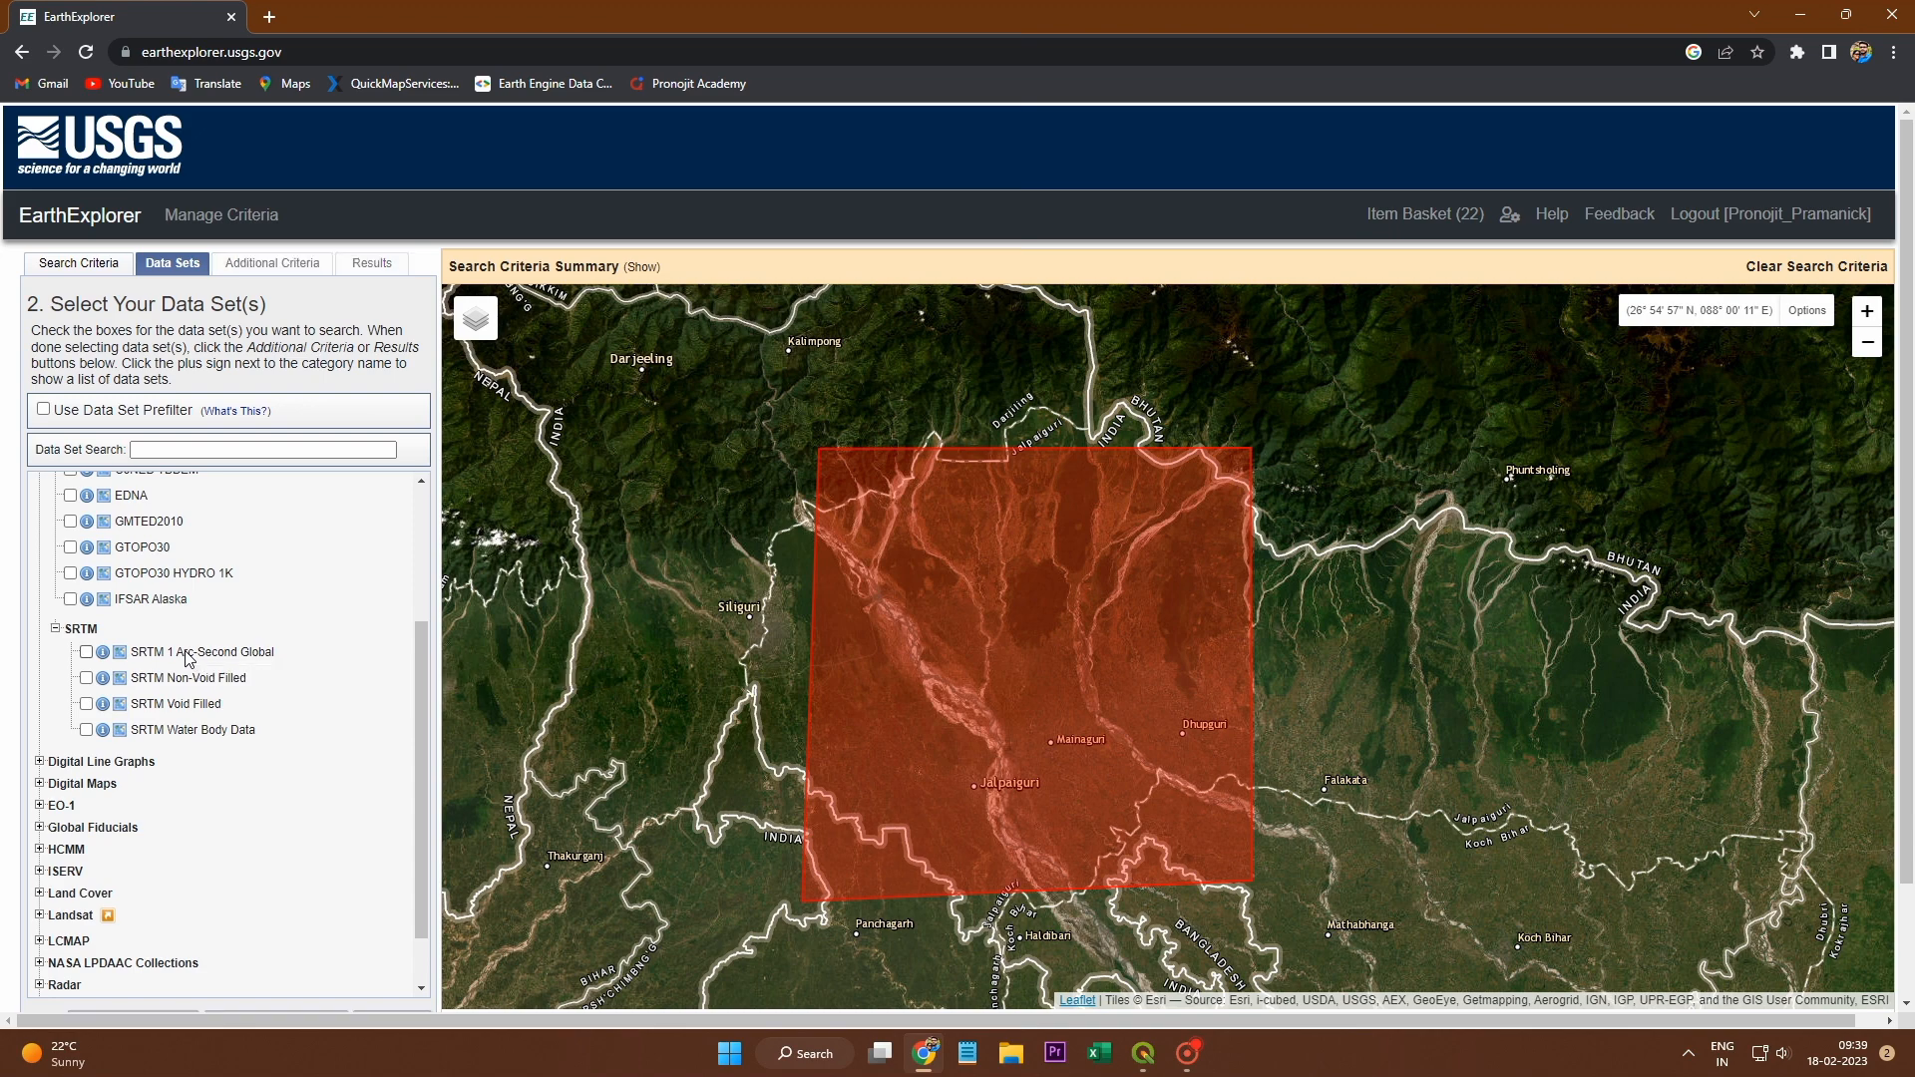
pyautogui.click(88, 652)
pyautogui.click(87, 653)
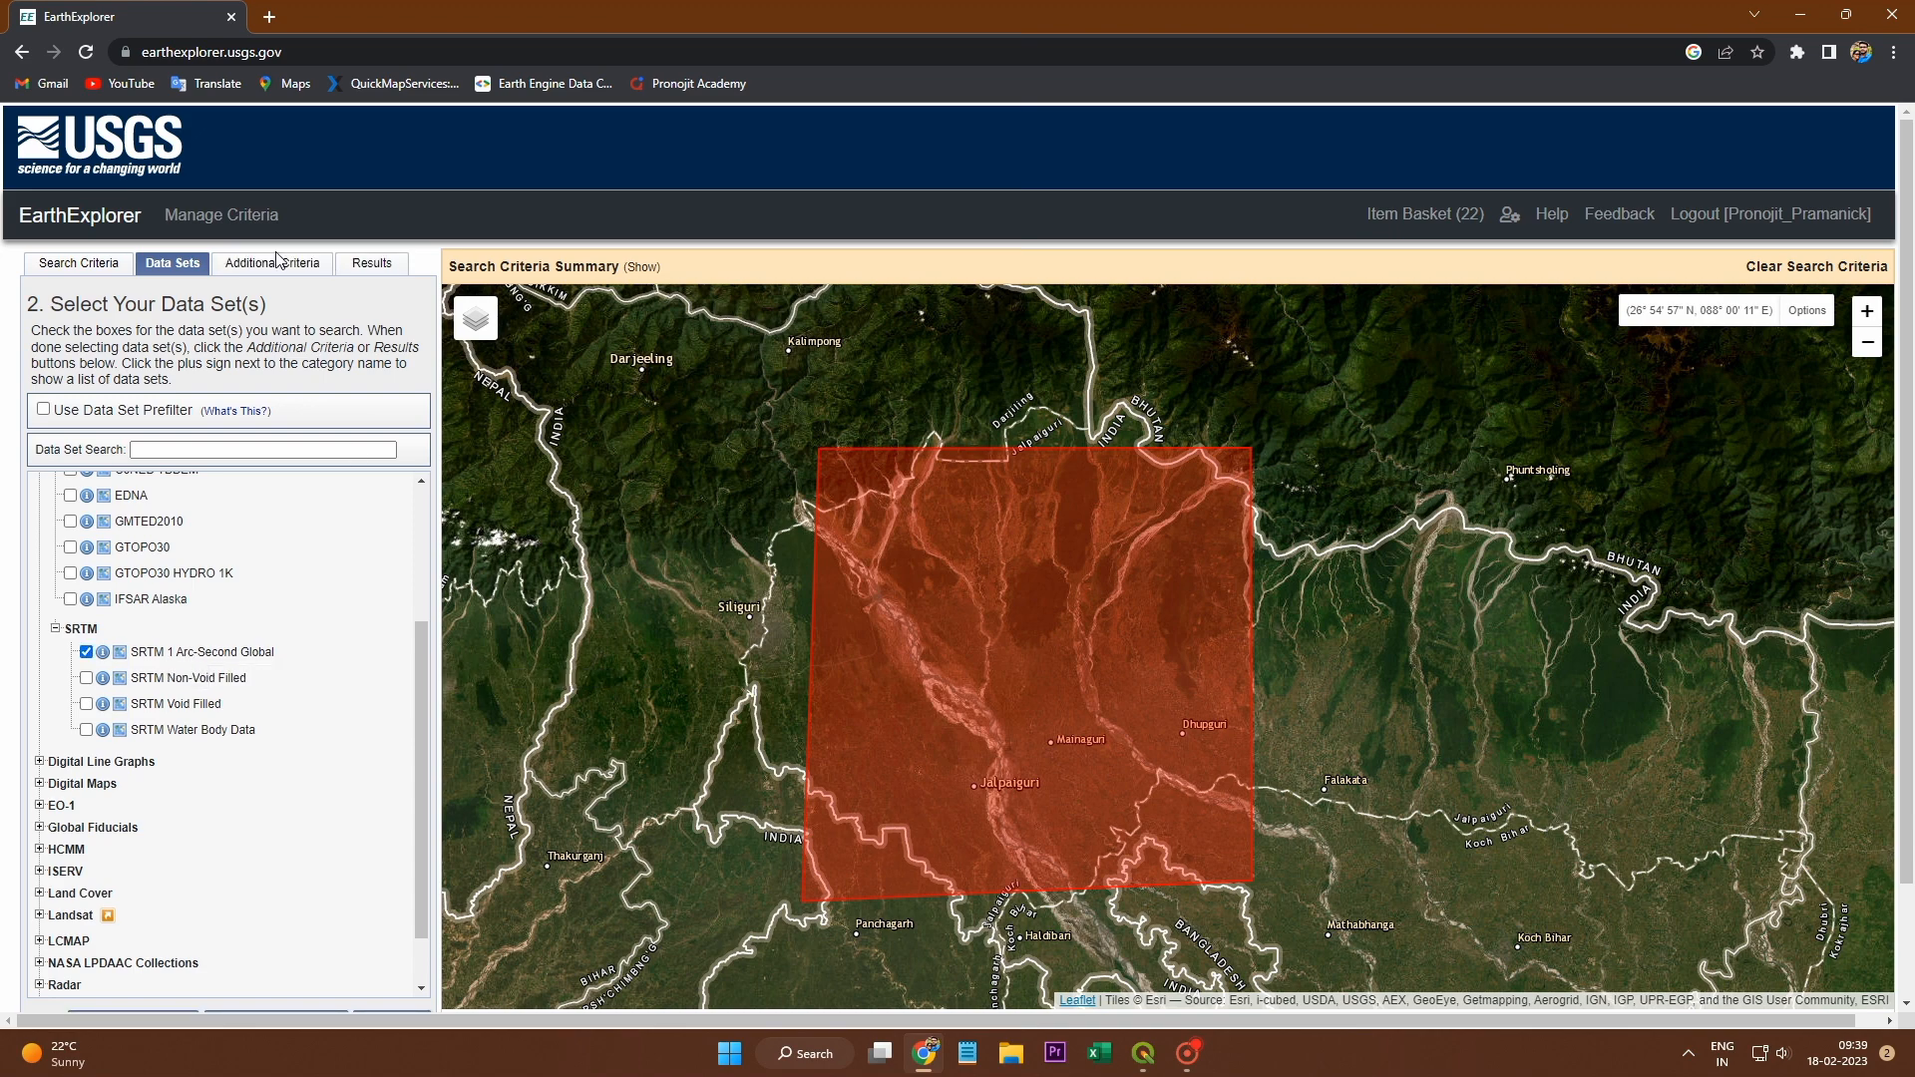
# Step: Run the data set search and show the footprints of scenes SRTM1N26E088V3 and SRTM1N26E089V3 on the map
pyautogui.click(372, 264)
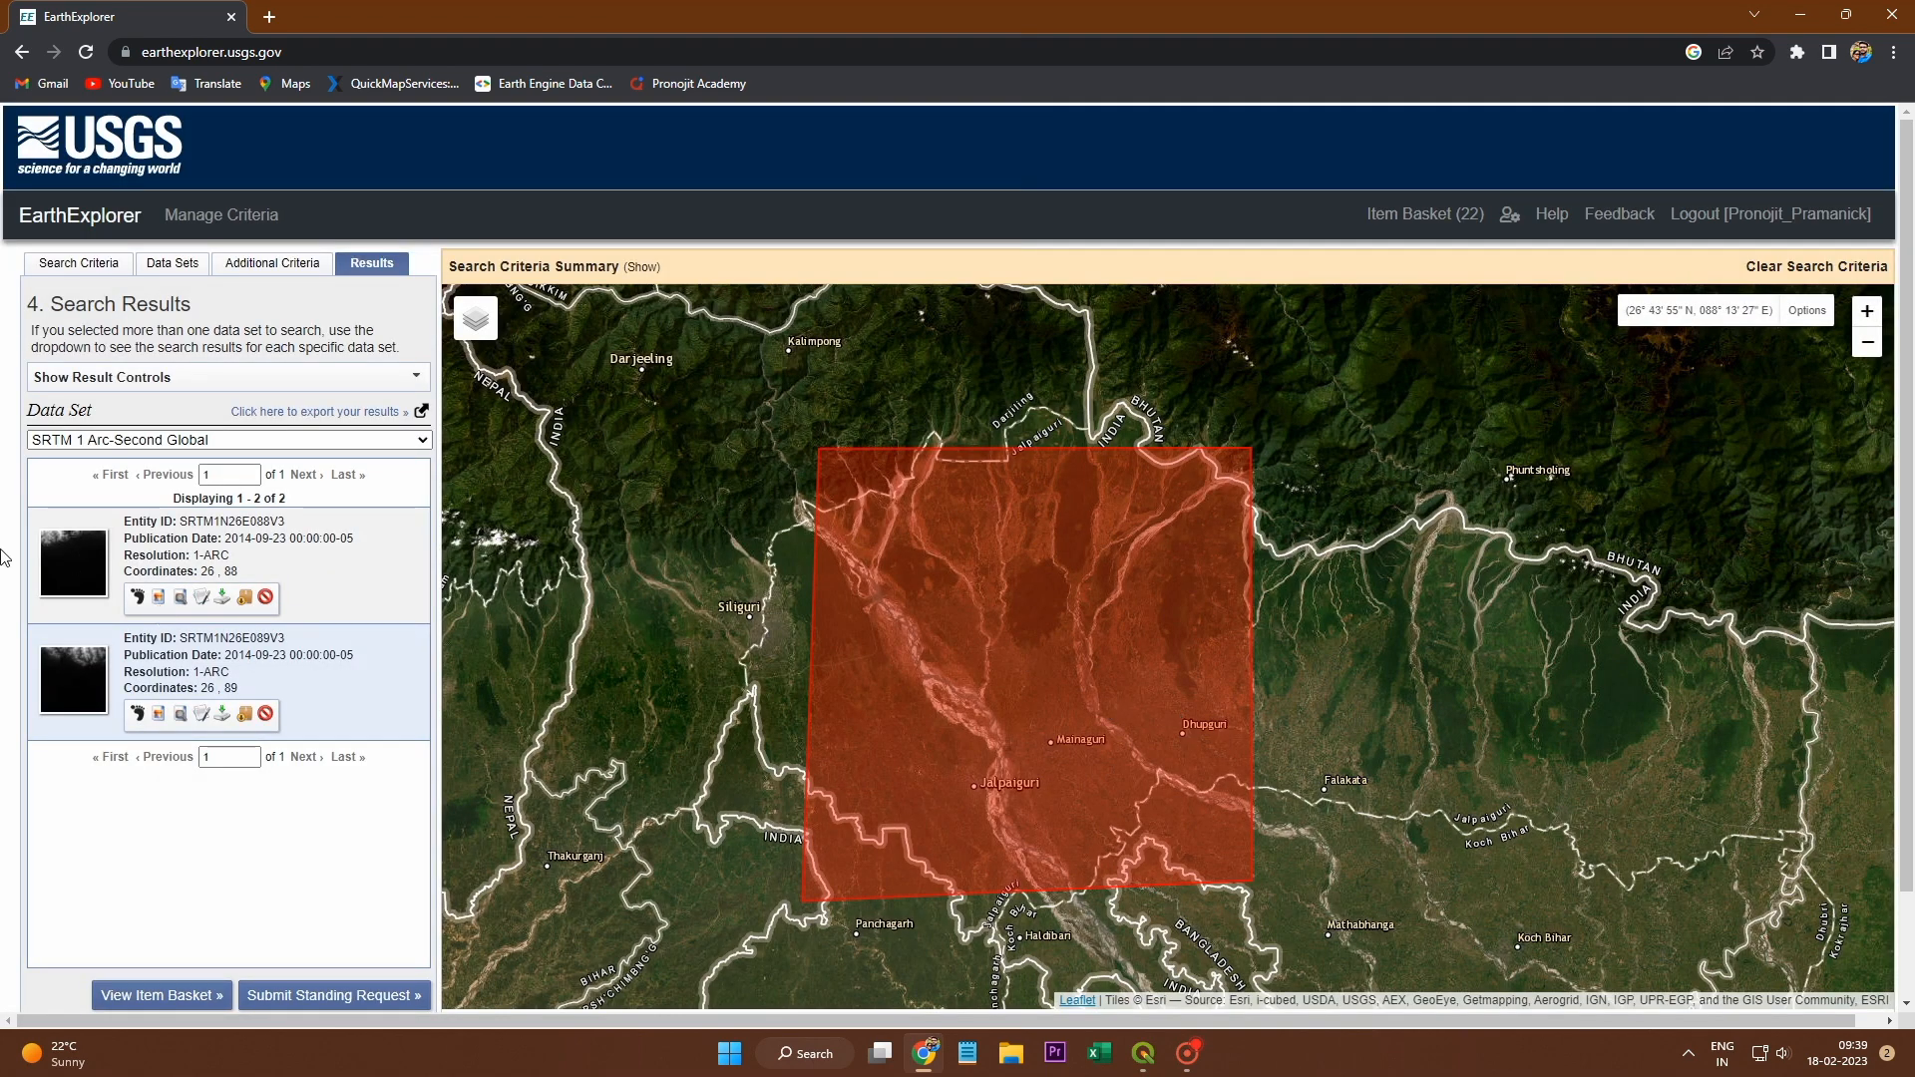
pyautogui.click(137, 598)
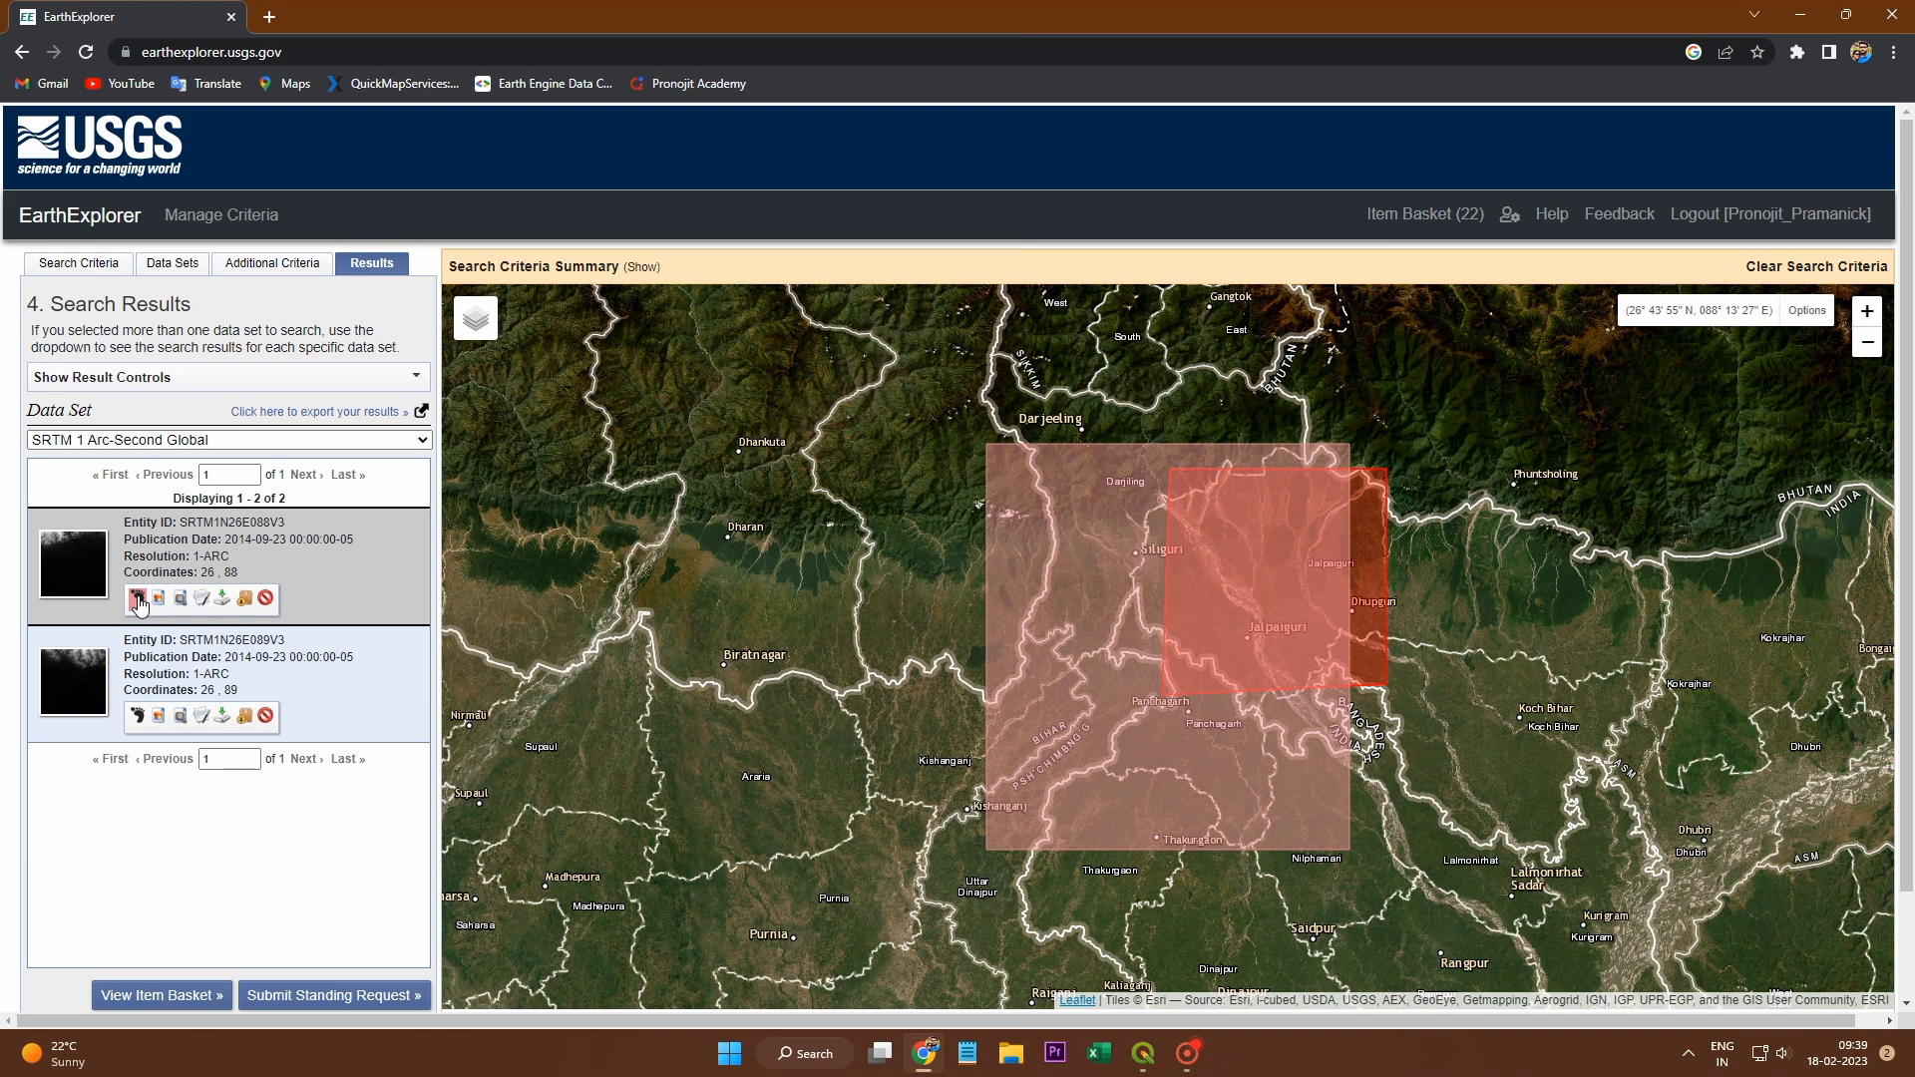
pyautogui.click(137, 716)
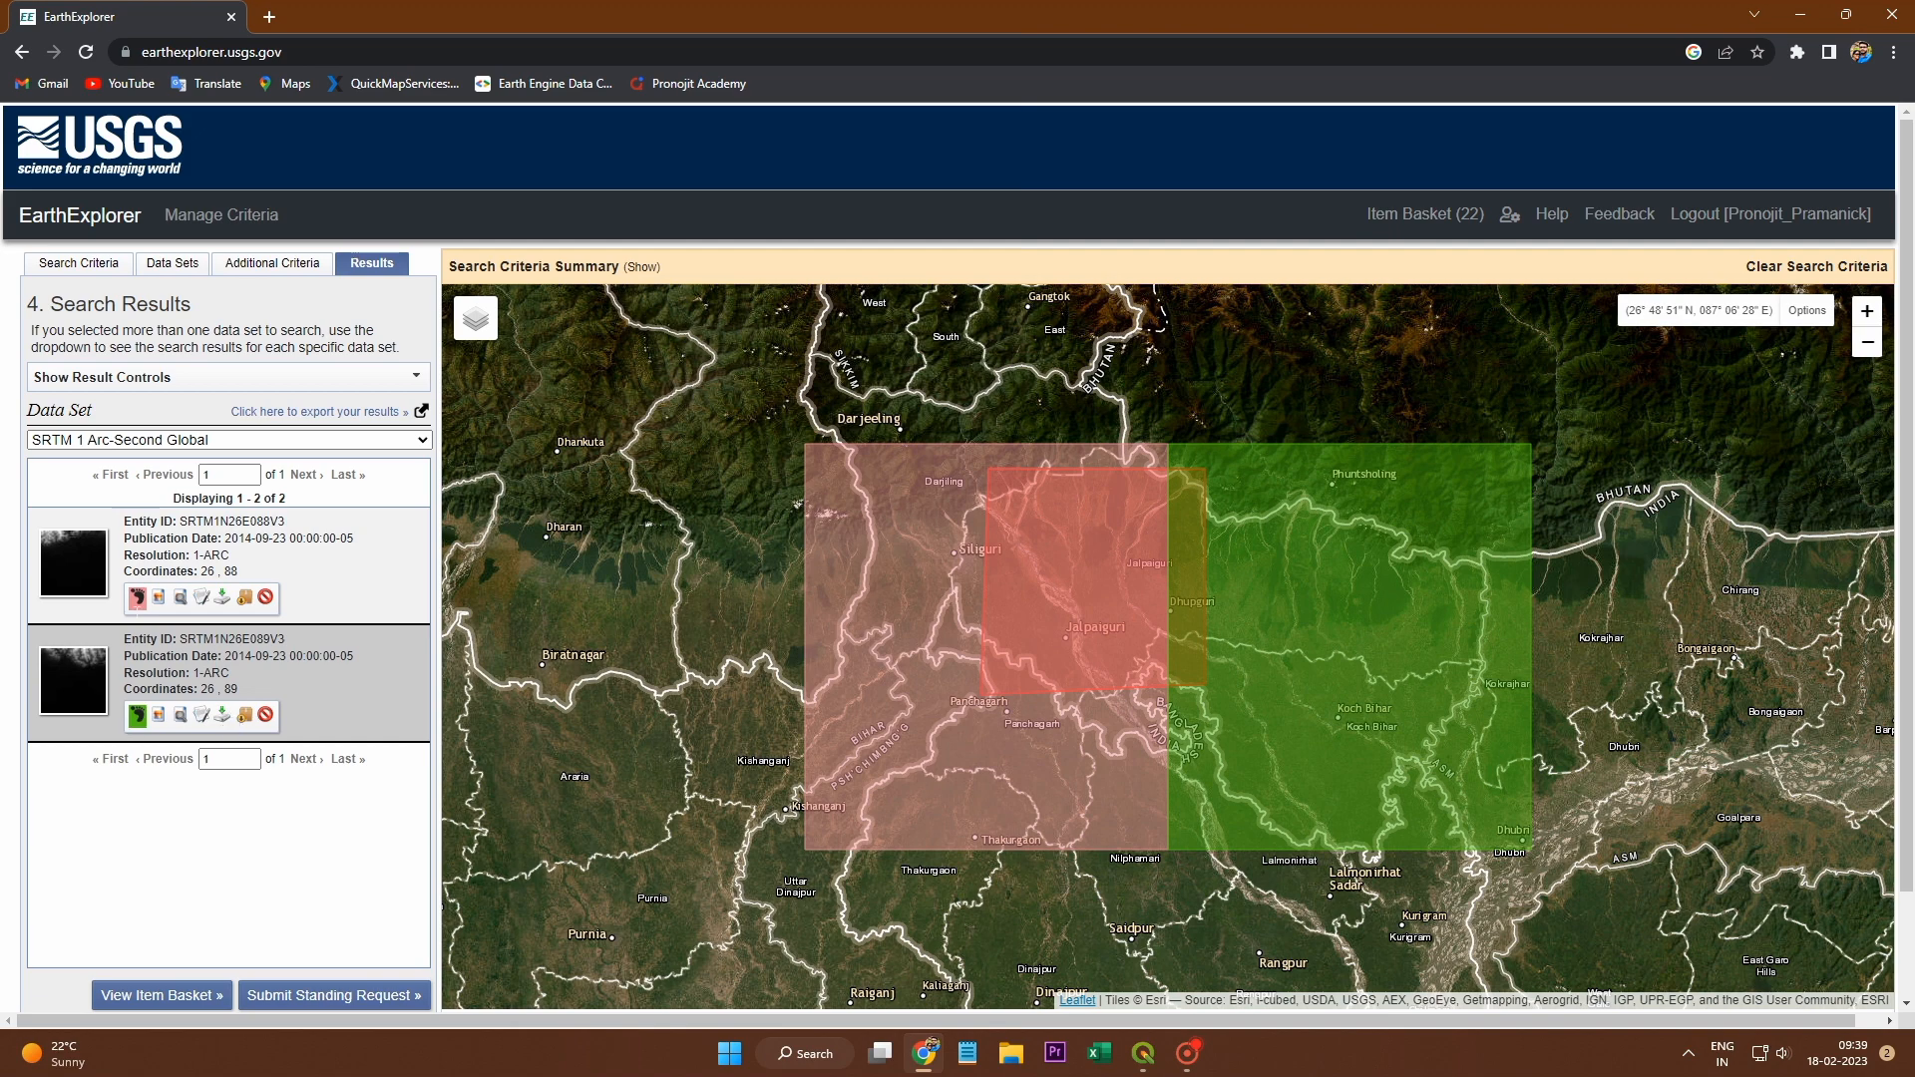
# Step: Toggle the footprint of scene SRTM1N26E088V3 off and on, and hide the footprint of SRTM1N26E089V3 on the map
pyautogui.click(137, 599)
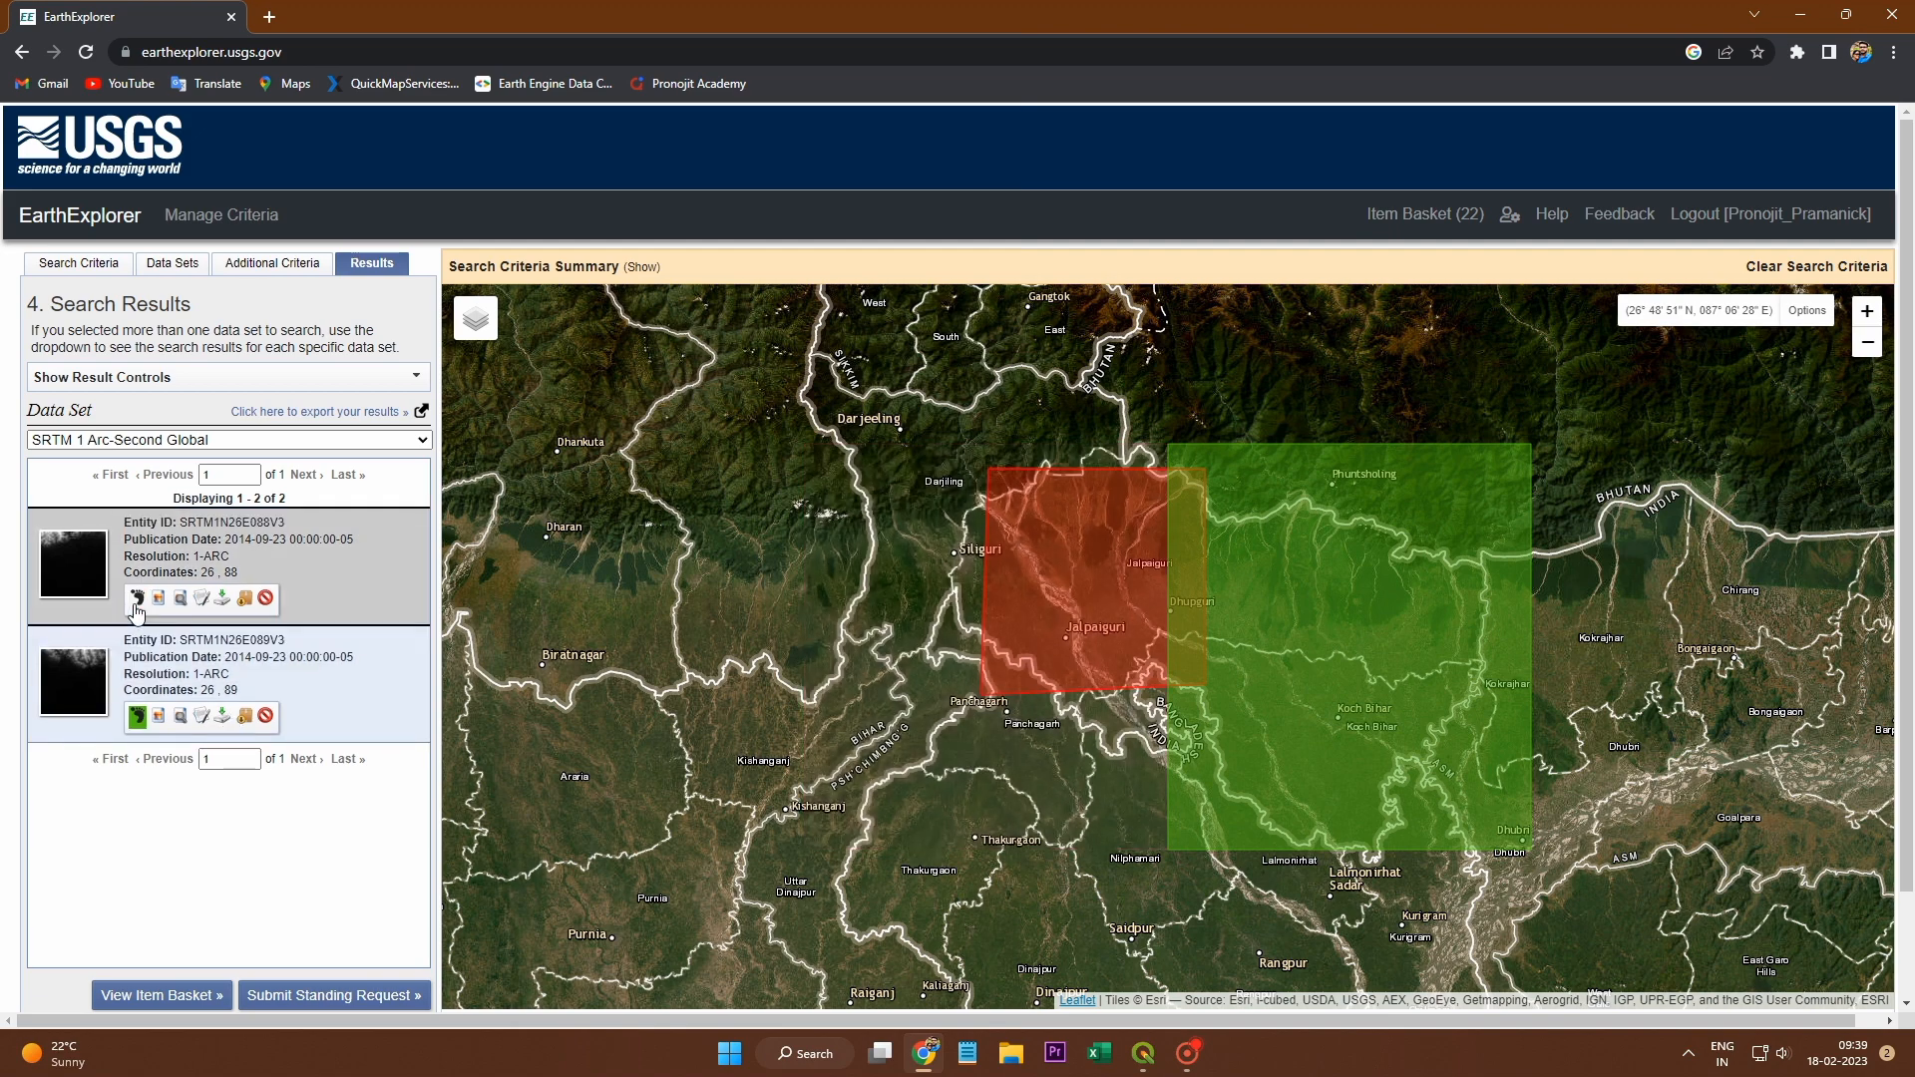
pyautogui.click(137, 601)
pyautogui.click(136, 716)
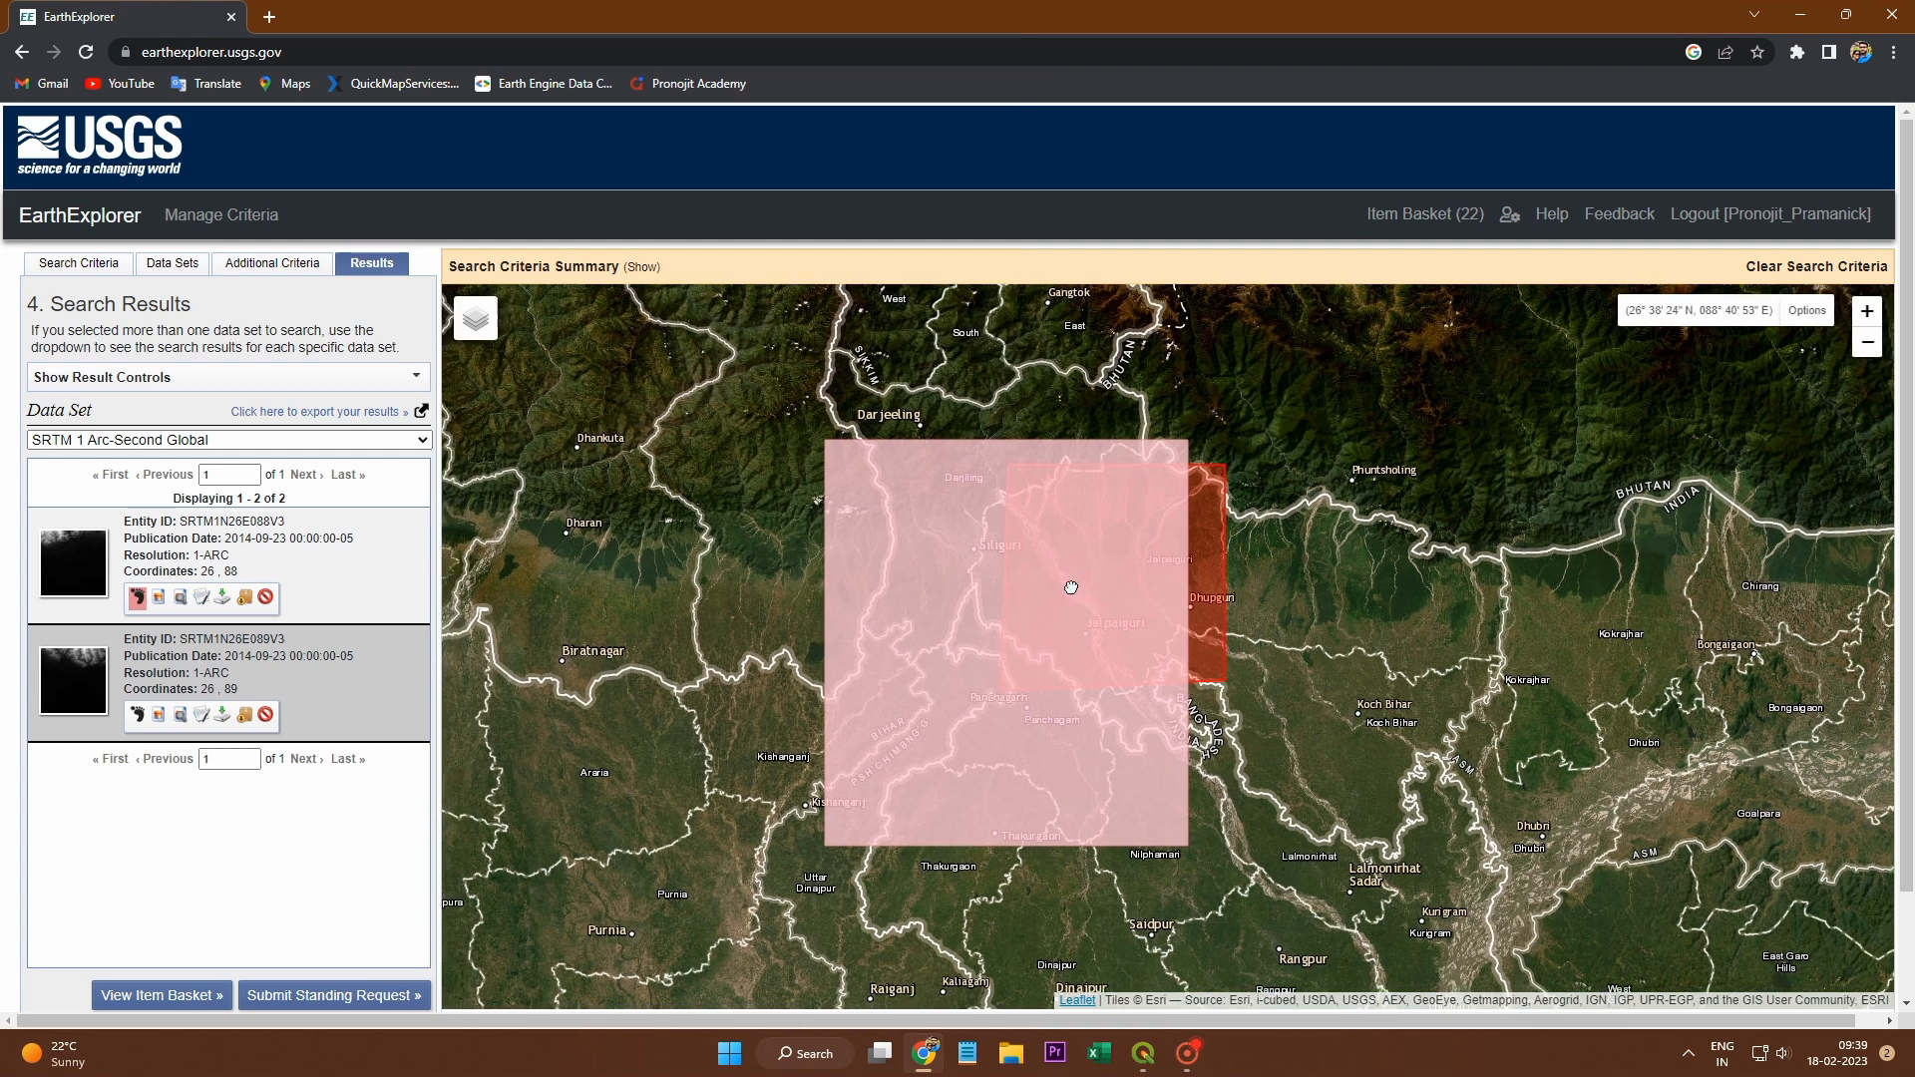
pyautogui.moveTo(1053, 600); pyautogui.dragTo(1074, 597)
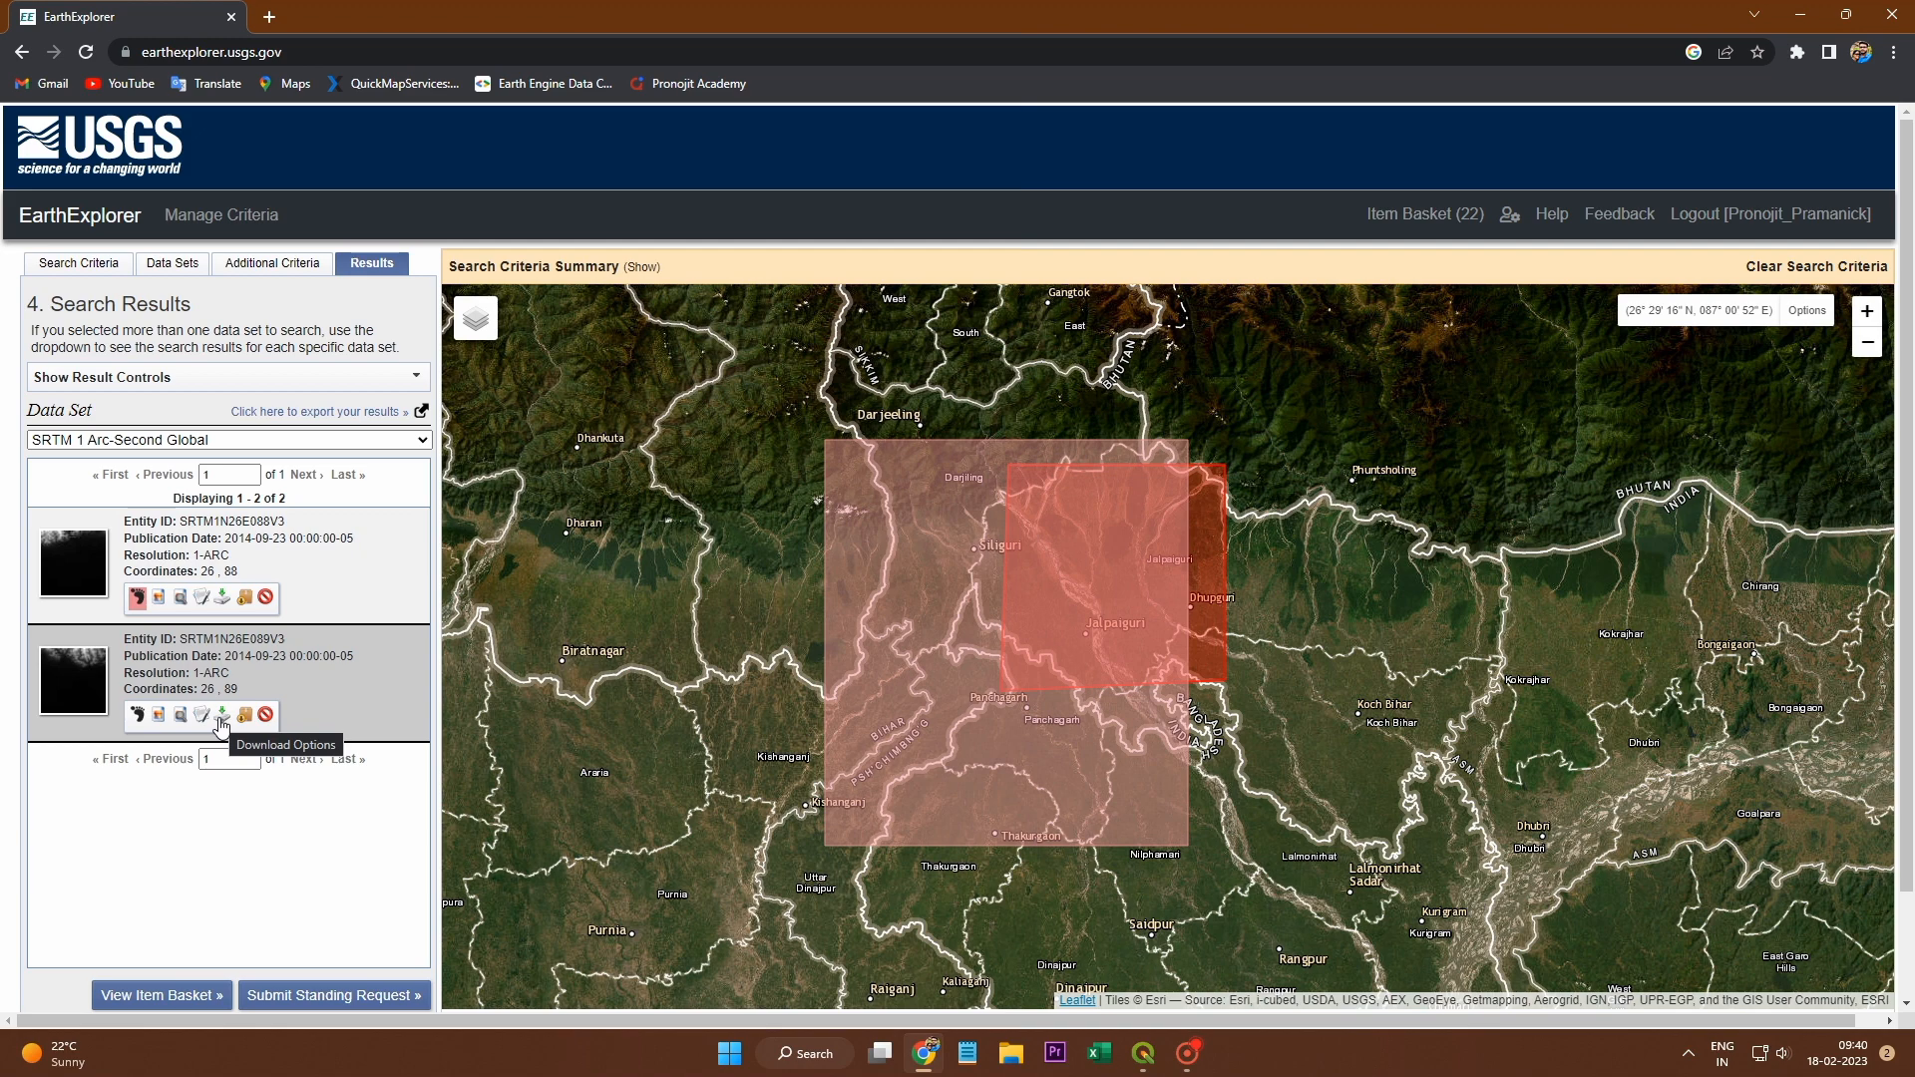
# Step: Download scene SRTM1N26E088V3 as GeoTIFF 1 Arc-second and close the download options
pyautogui.click(222, 599)
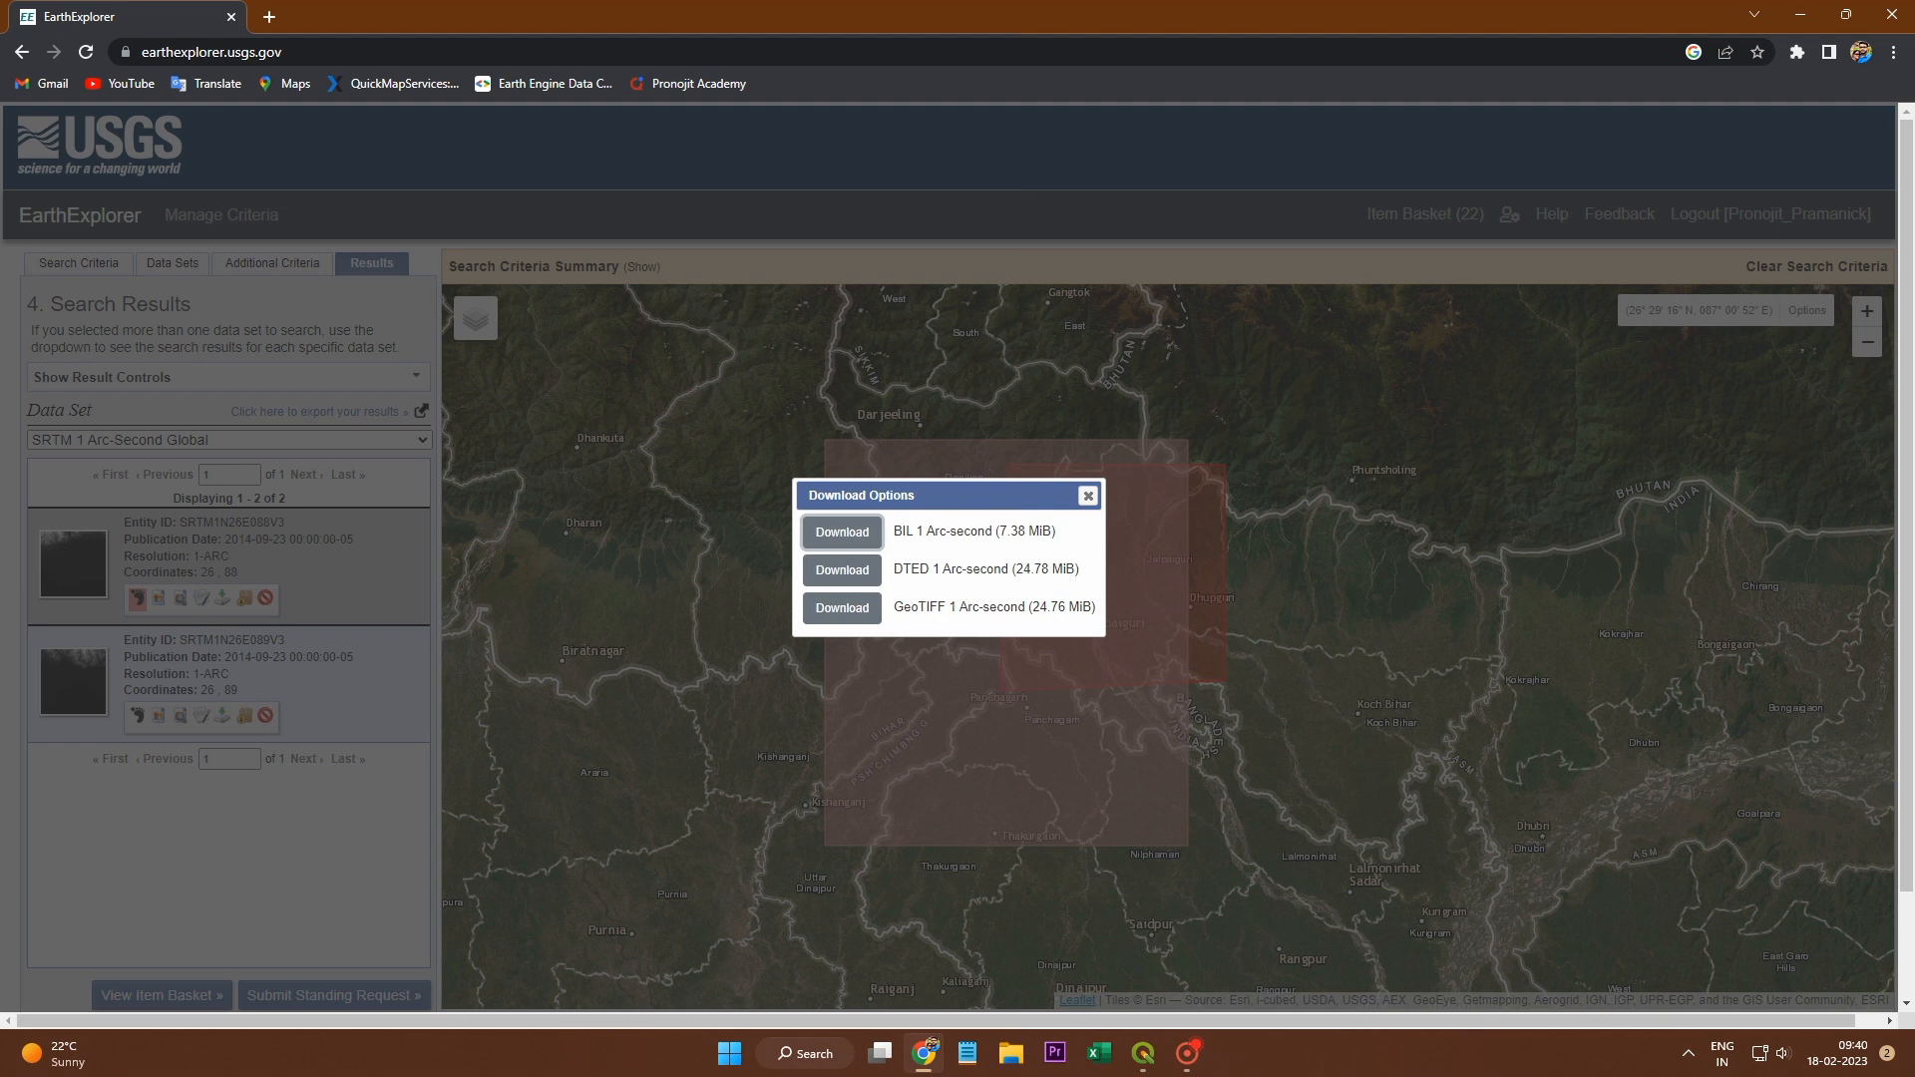
pyautogui.click(855, 618)
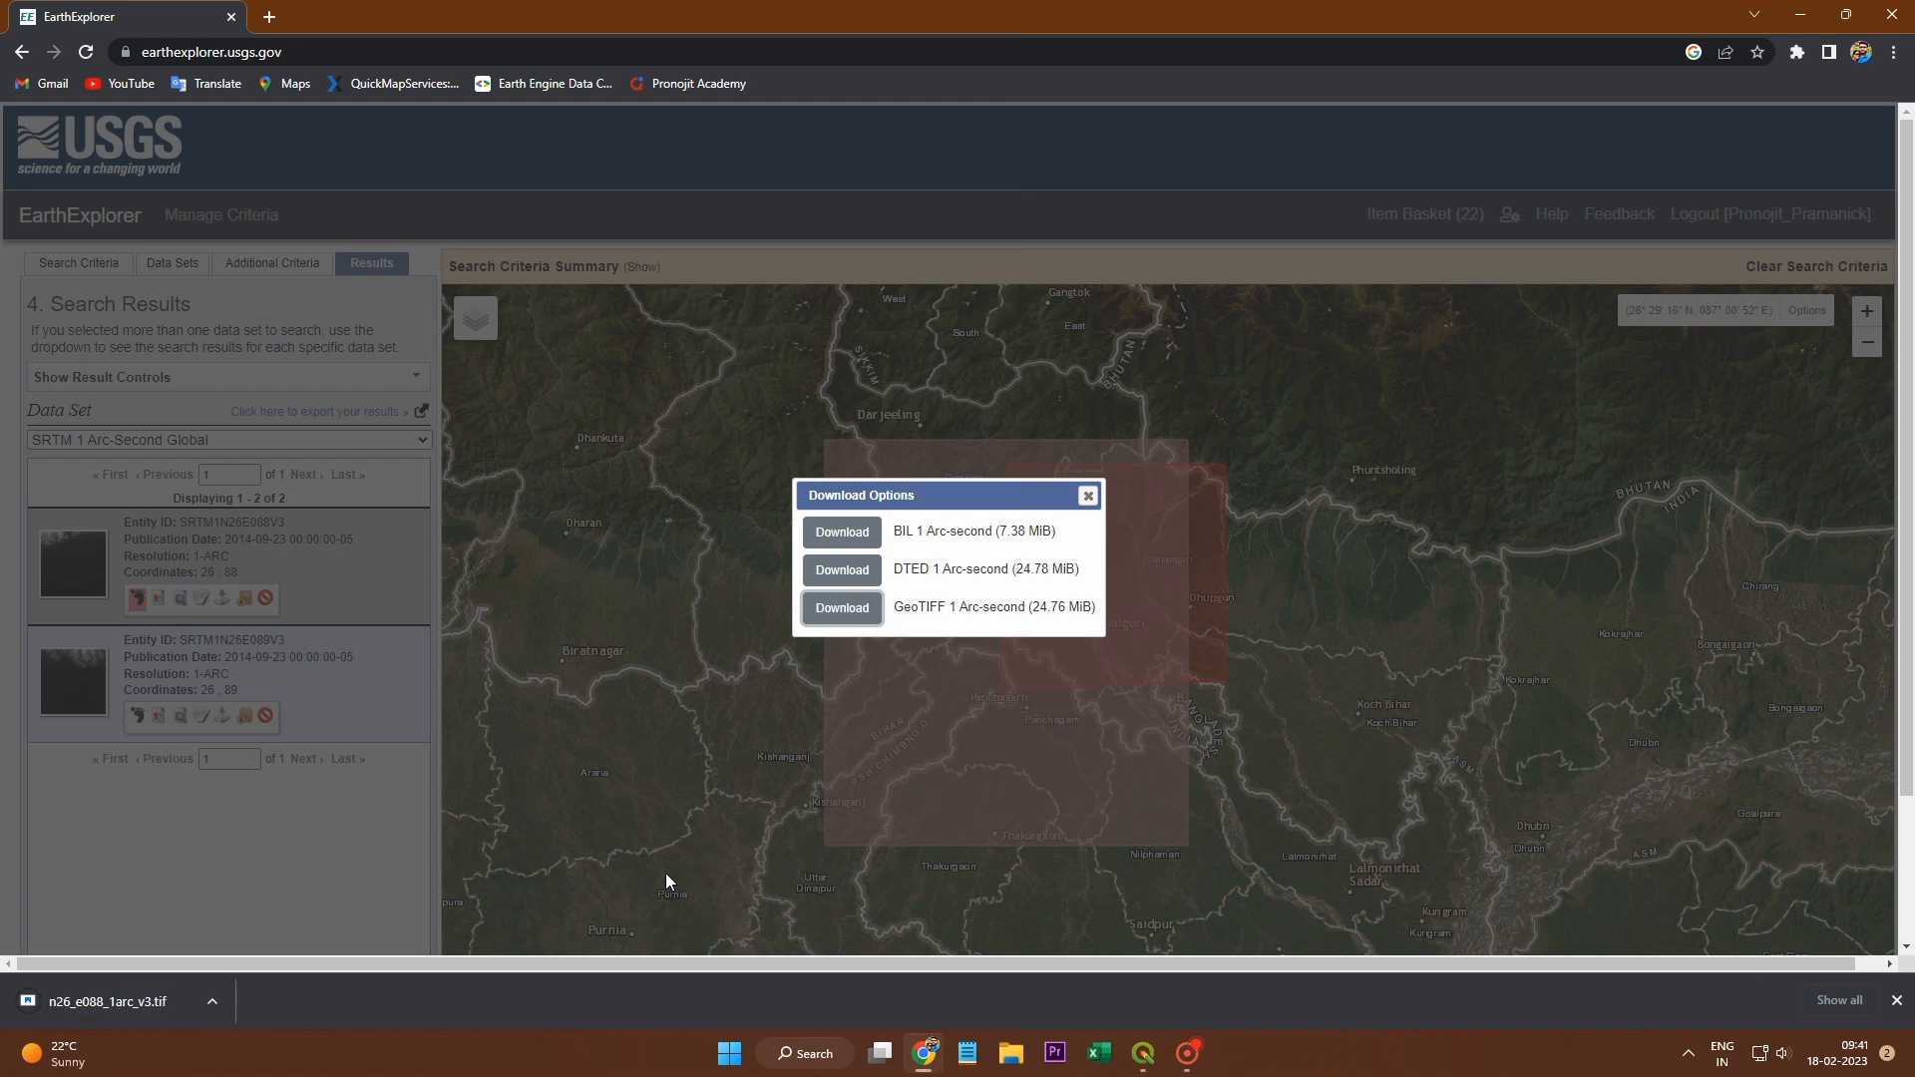
pyautogui.click(1088, 495)
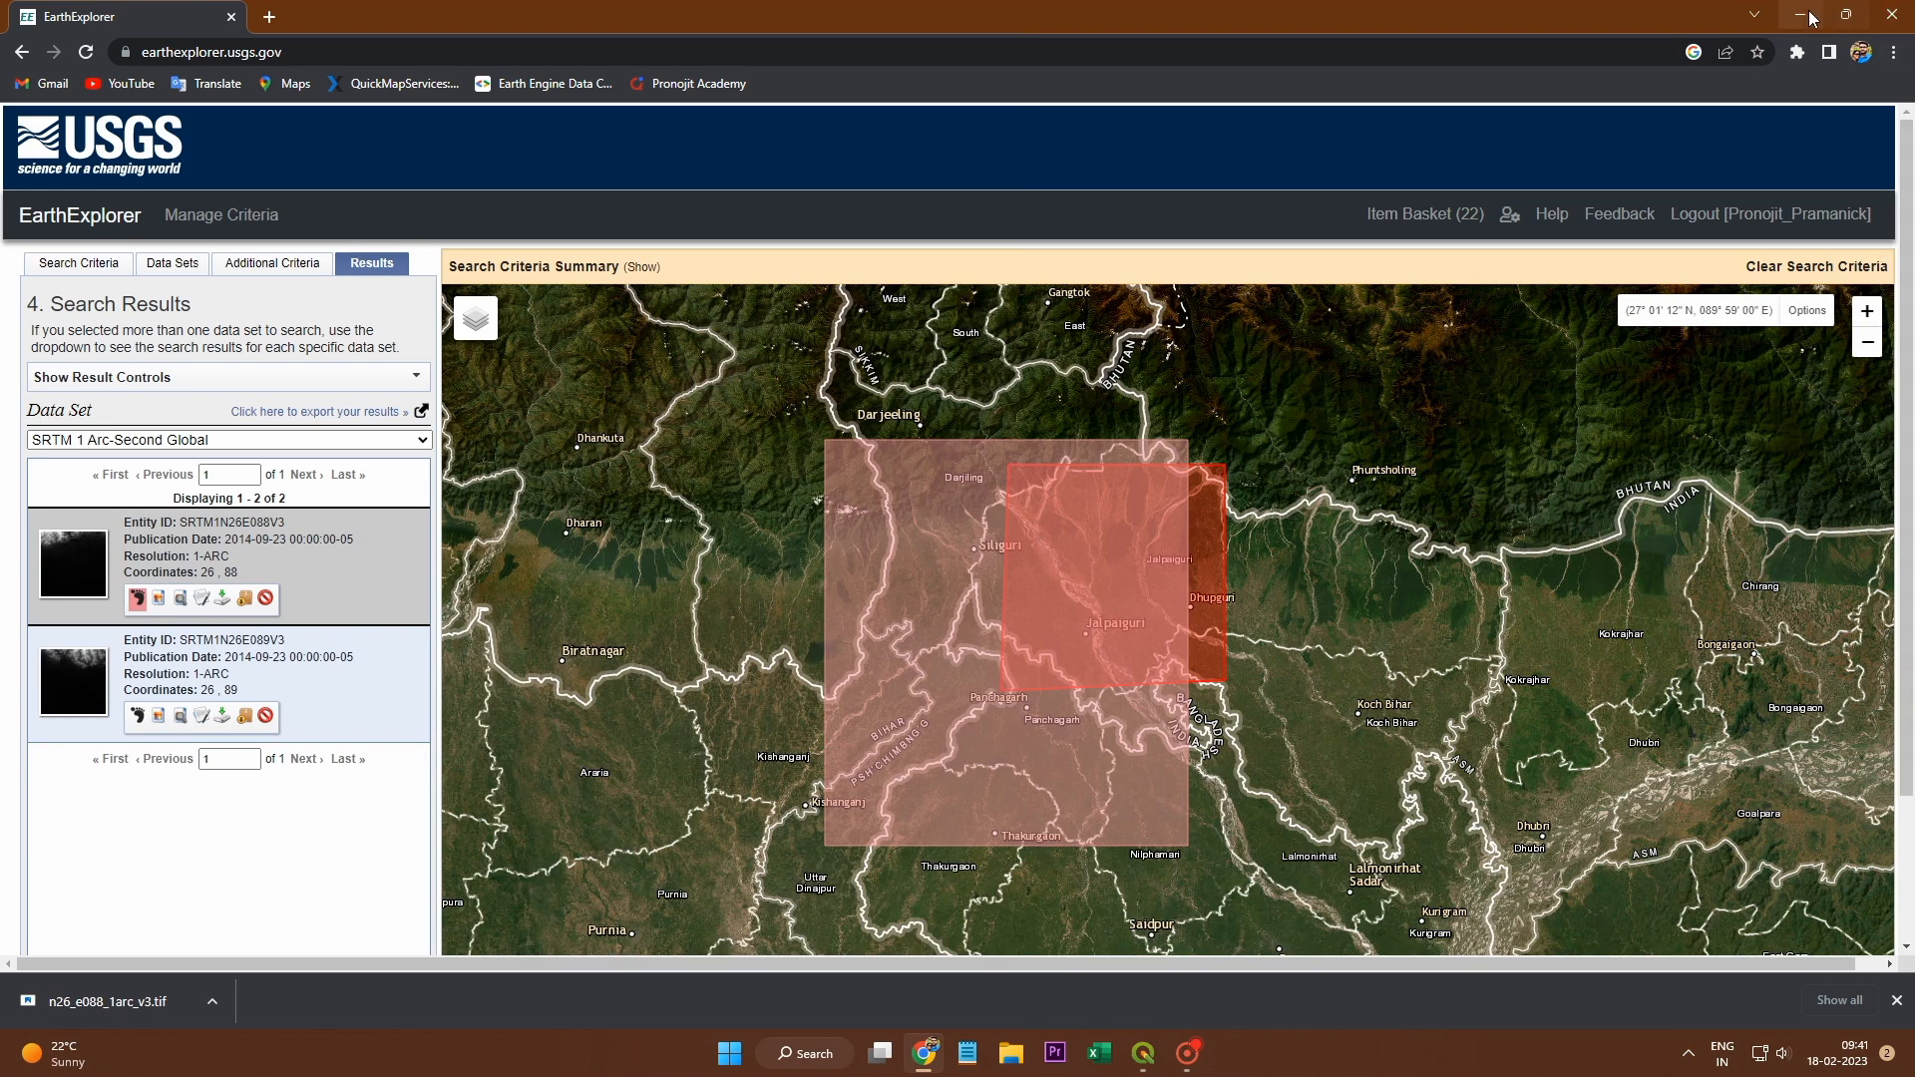
# Step: Switch to QGIS and open the Data Source Manager for adding a raster layer
pyautogui.click(1800, 16)
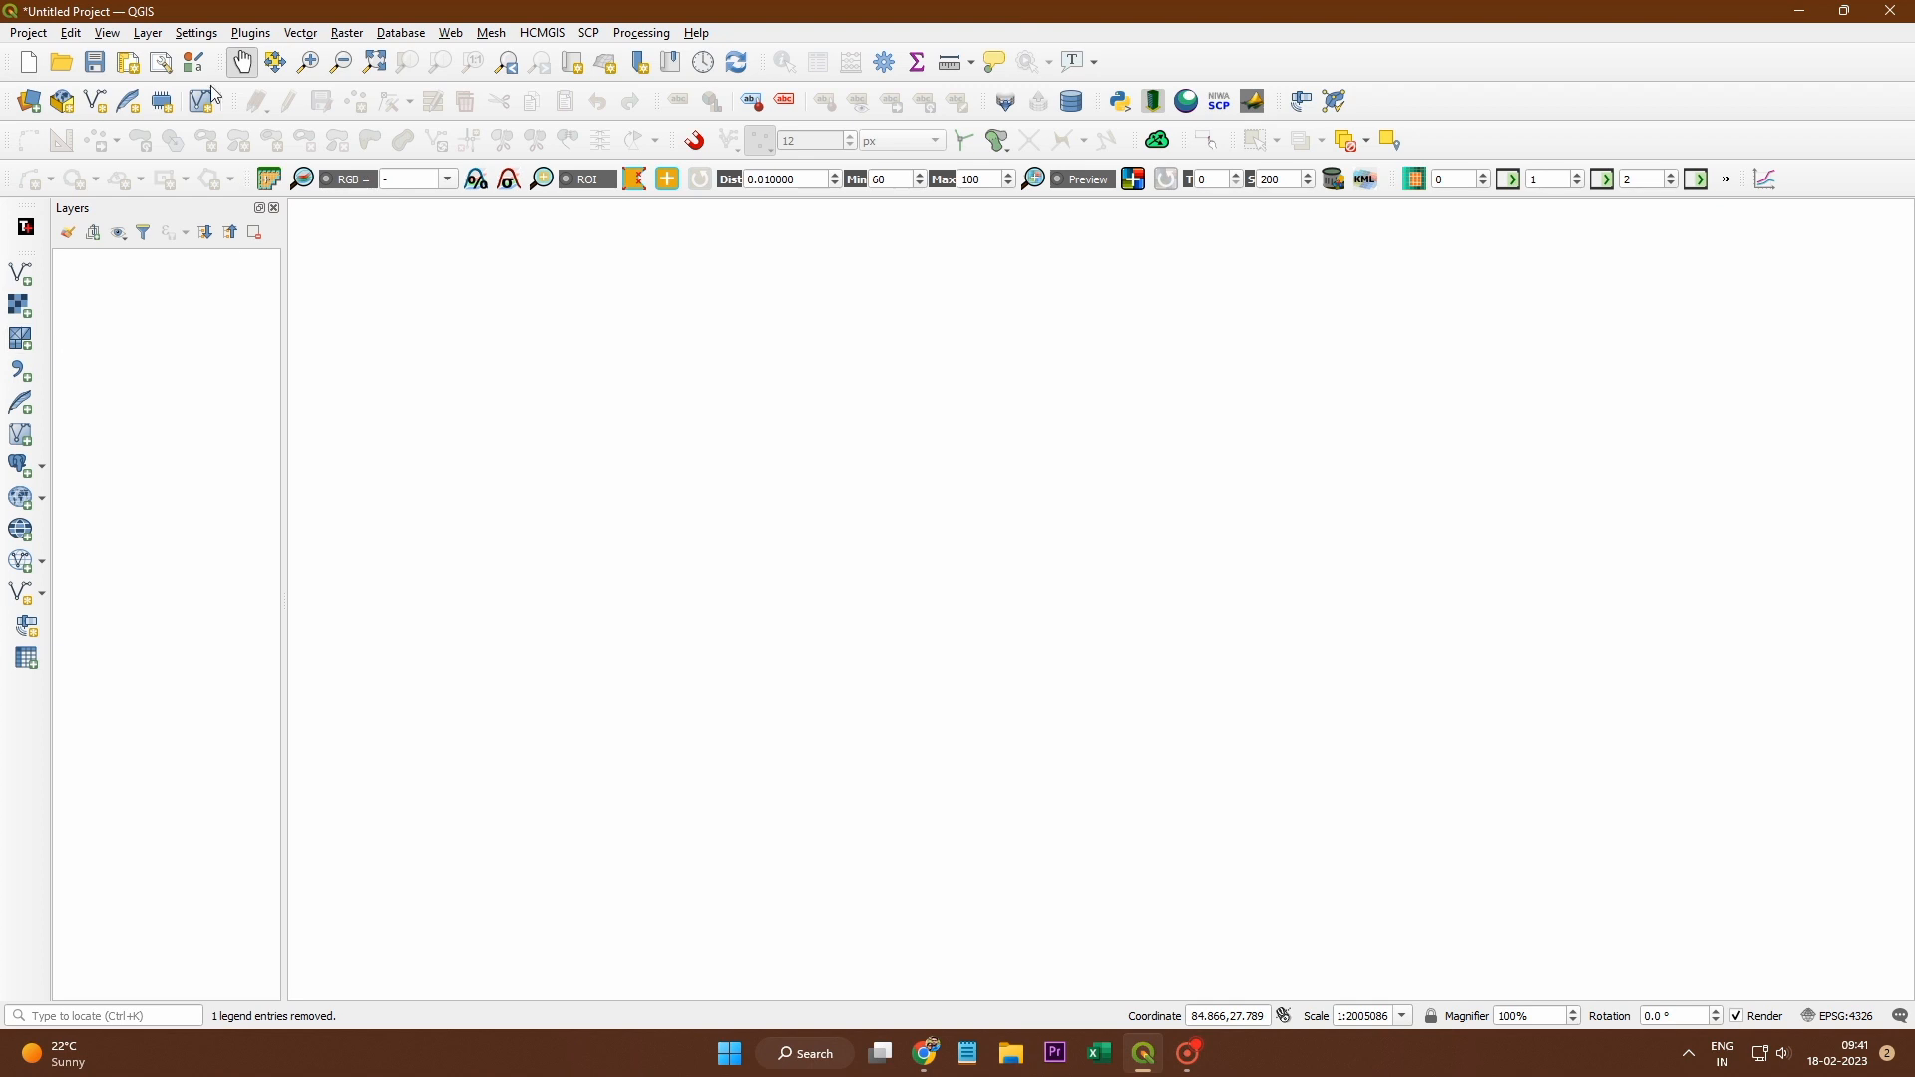
pyautogui.click(147, 33)
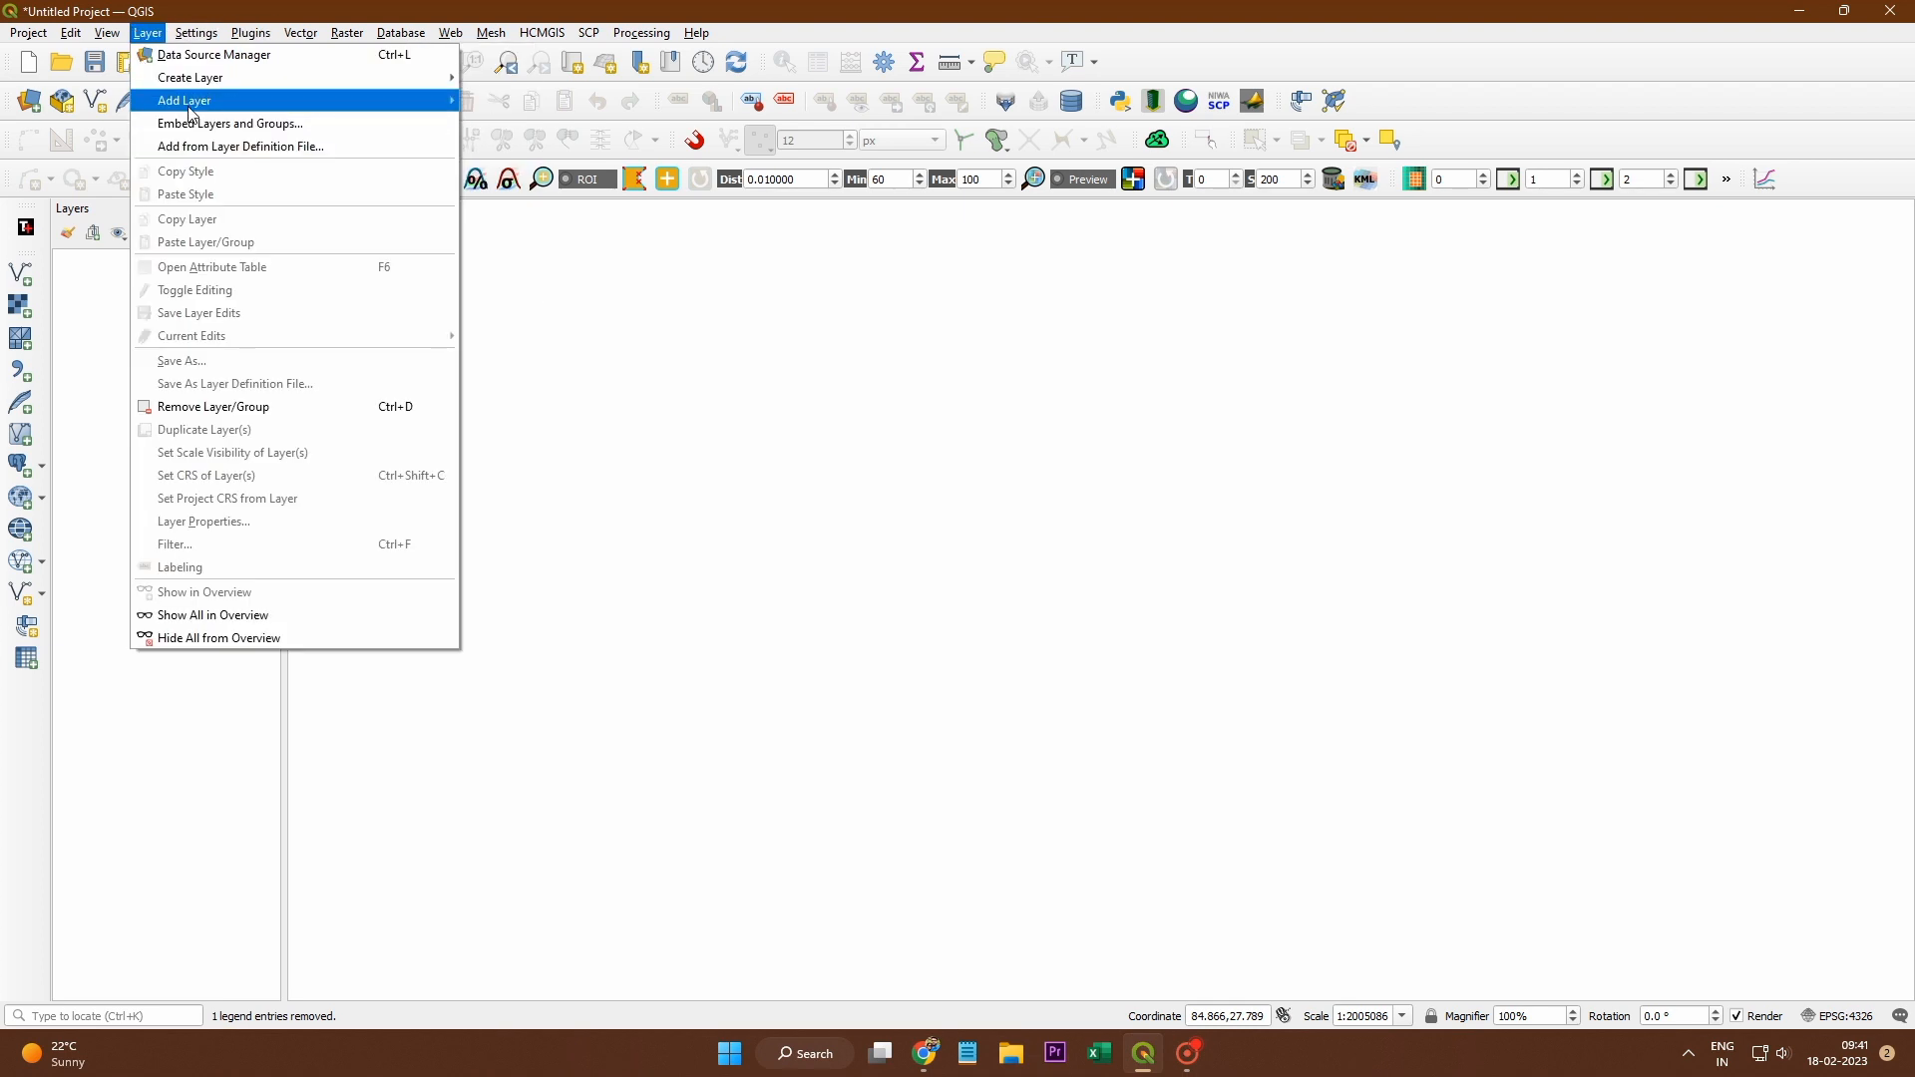
pyautogui.moveTo(189, 113)
pyautogui.click(529, 123)
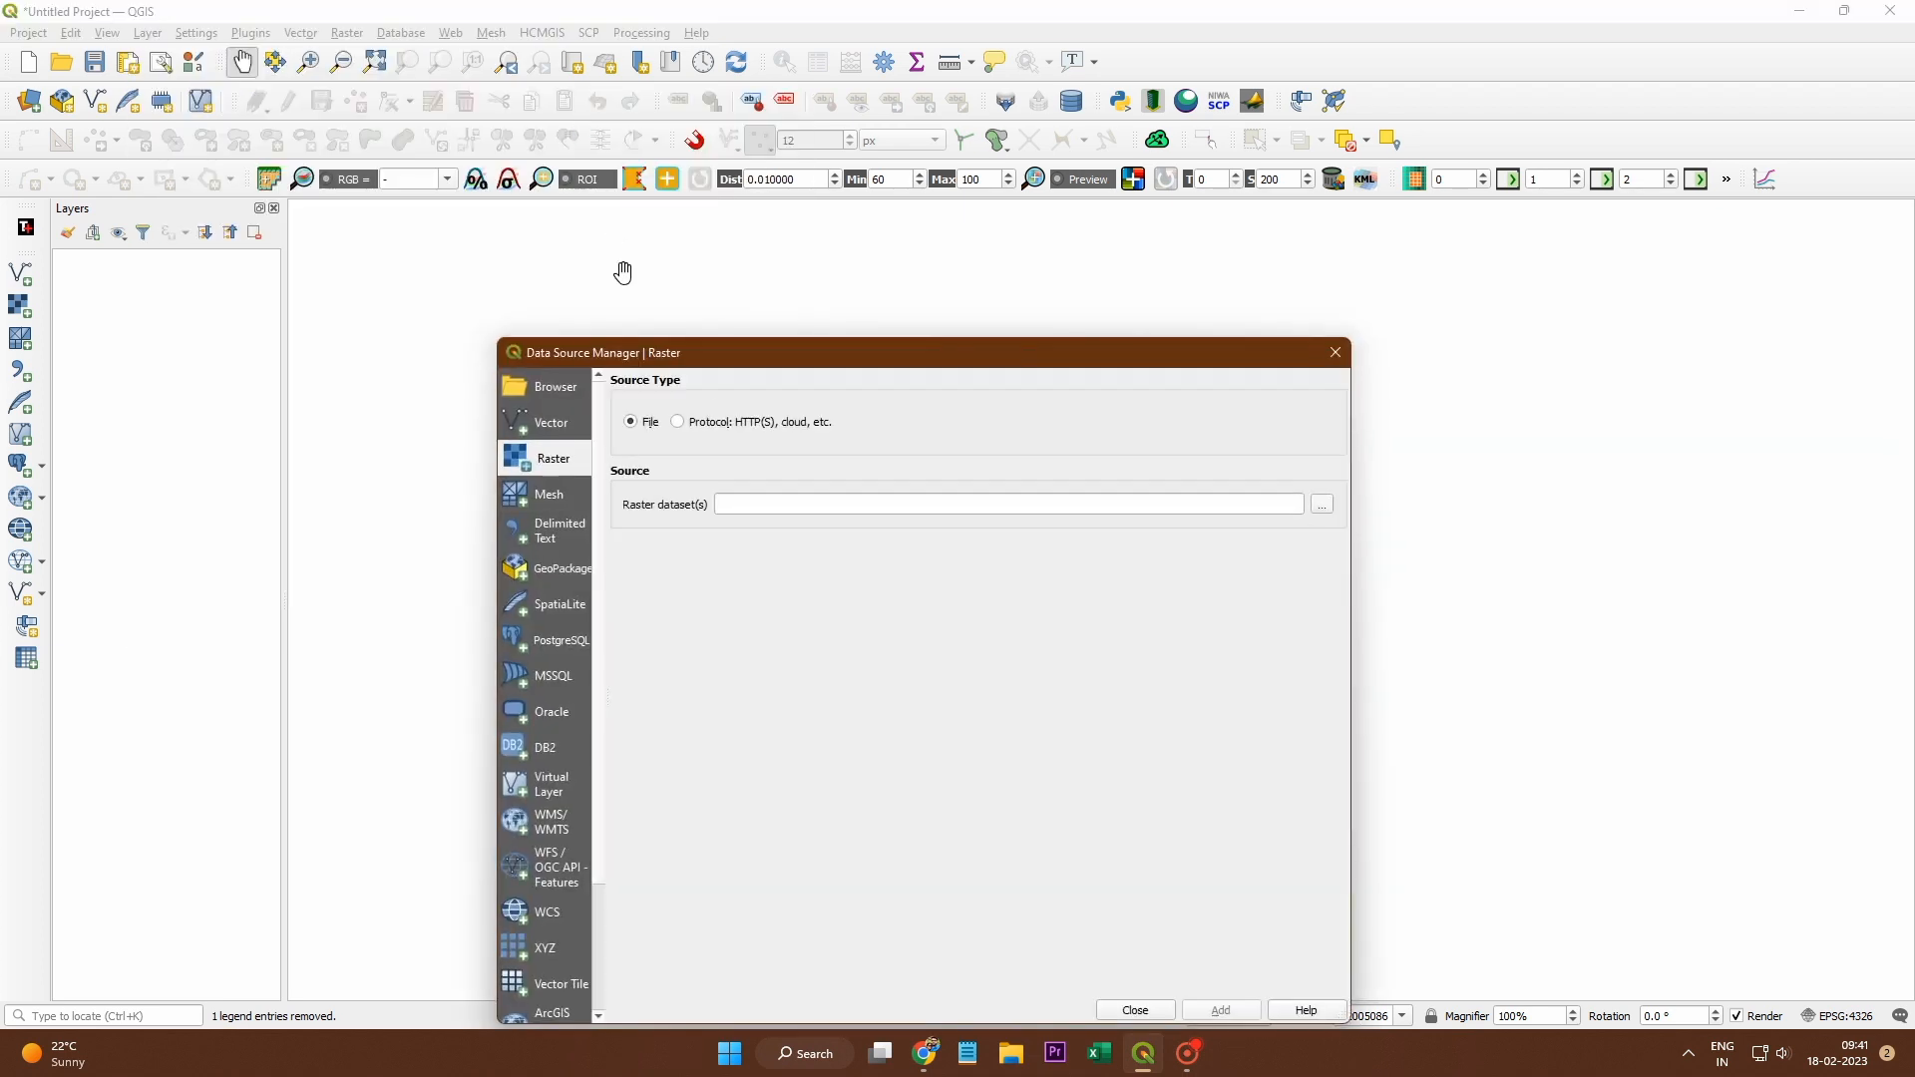
pyautogui.moveTo(1087, 363); pyautogui.dragTo(1069, 264)
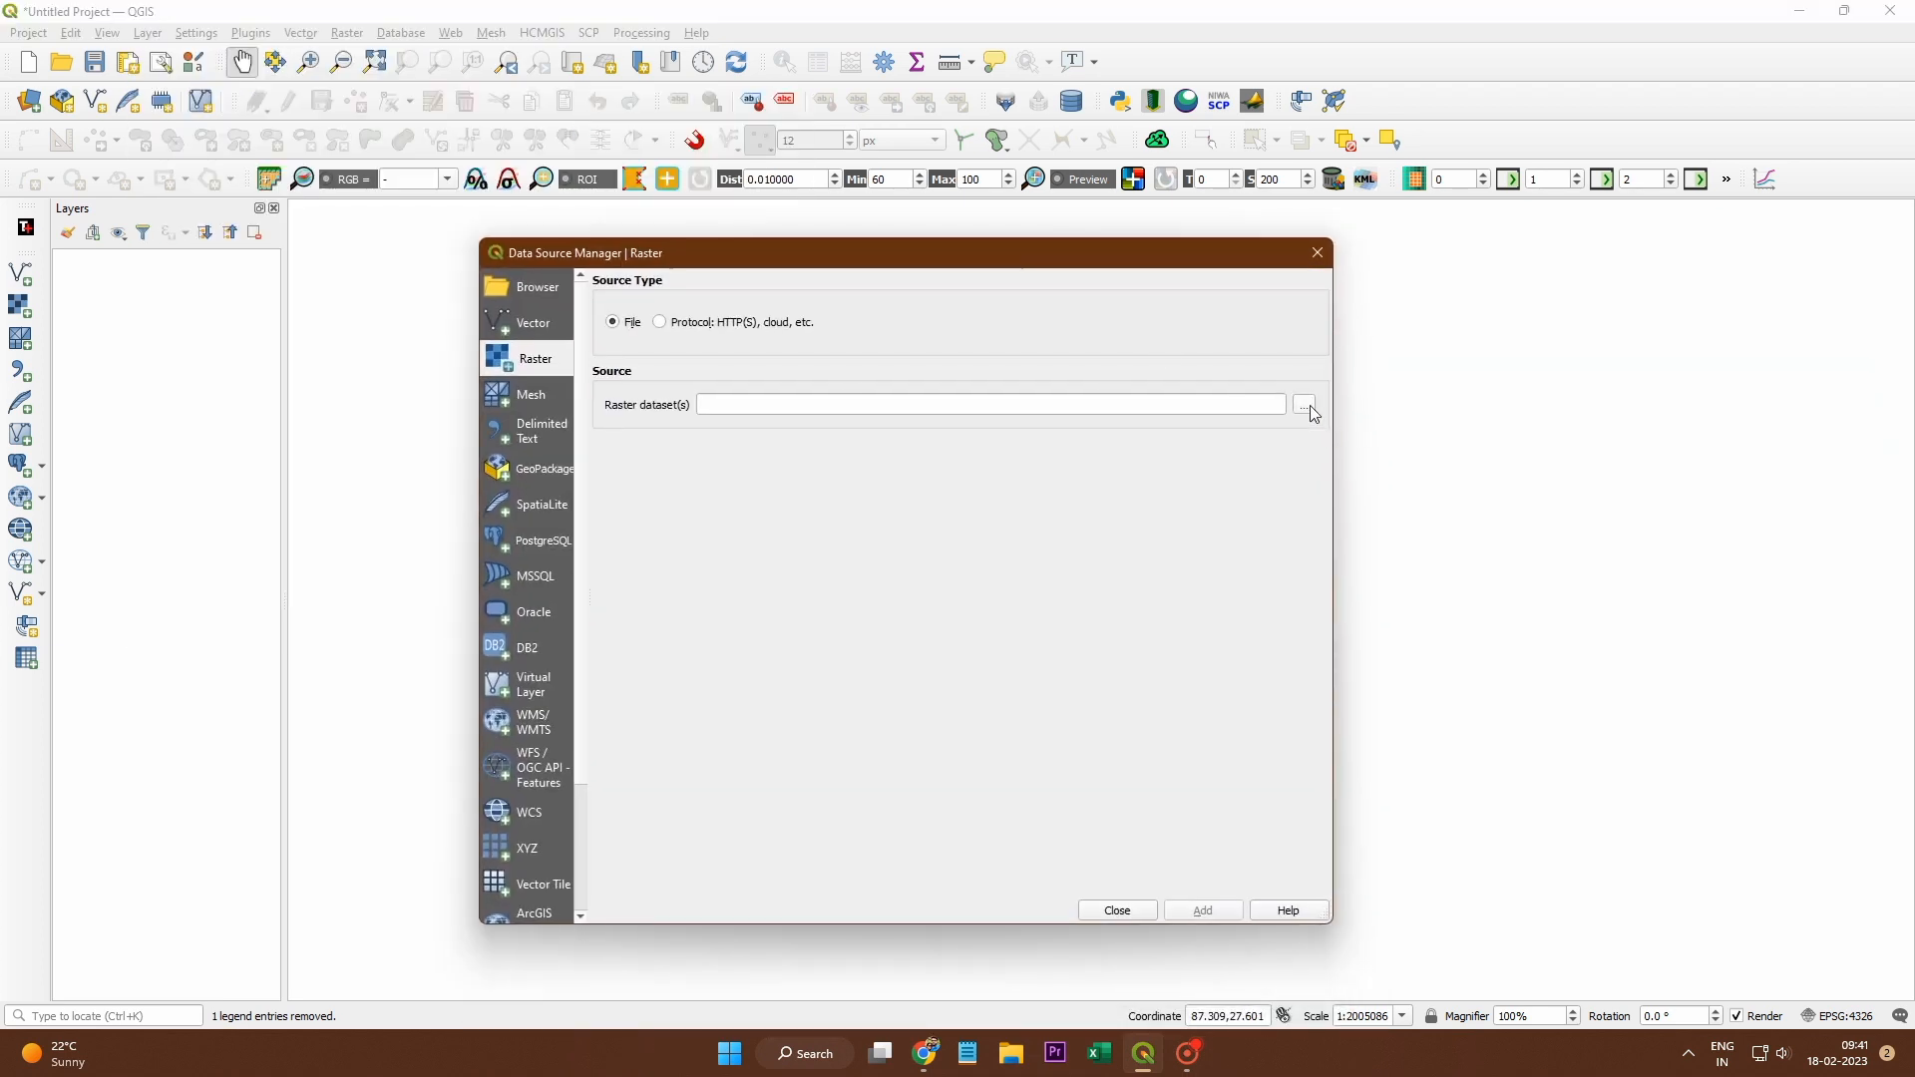
# Step: Add n26_e088_1arc_v3.tif from the Downloads folder to the project as a raster layer
pyautogui.click(1306, 405)
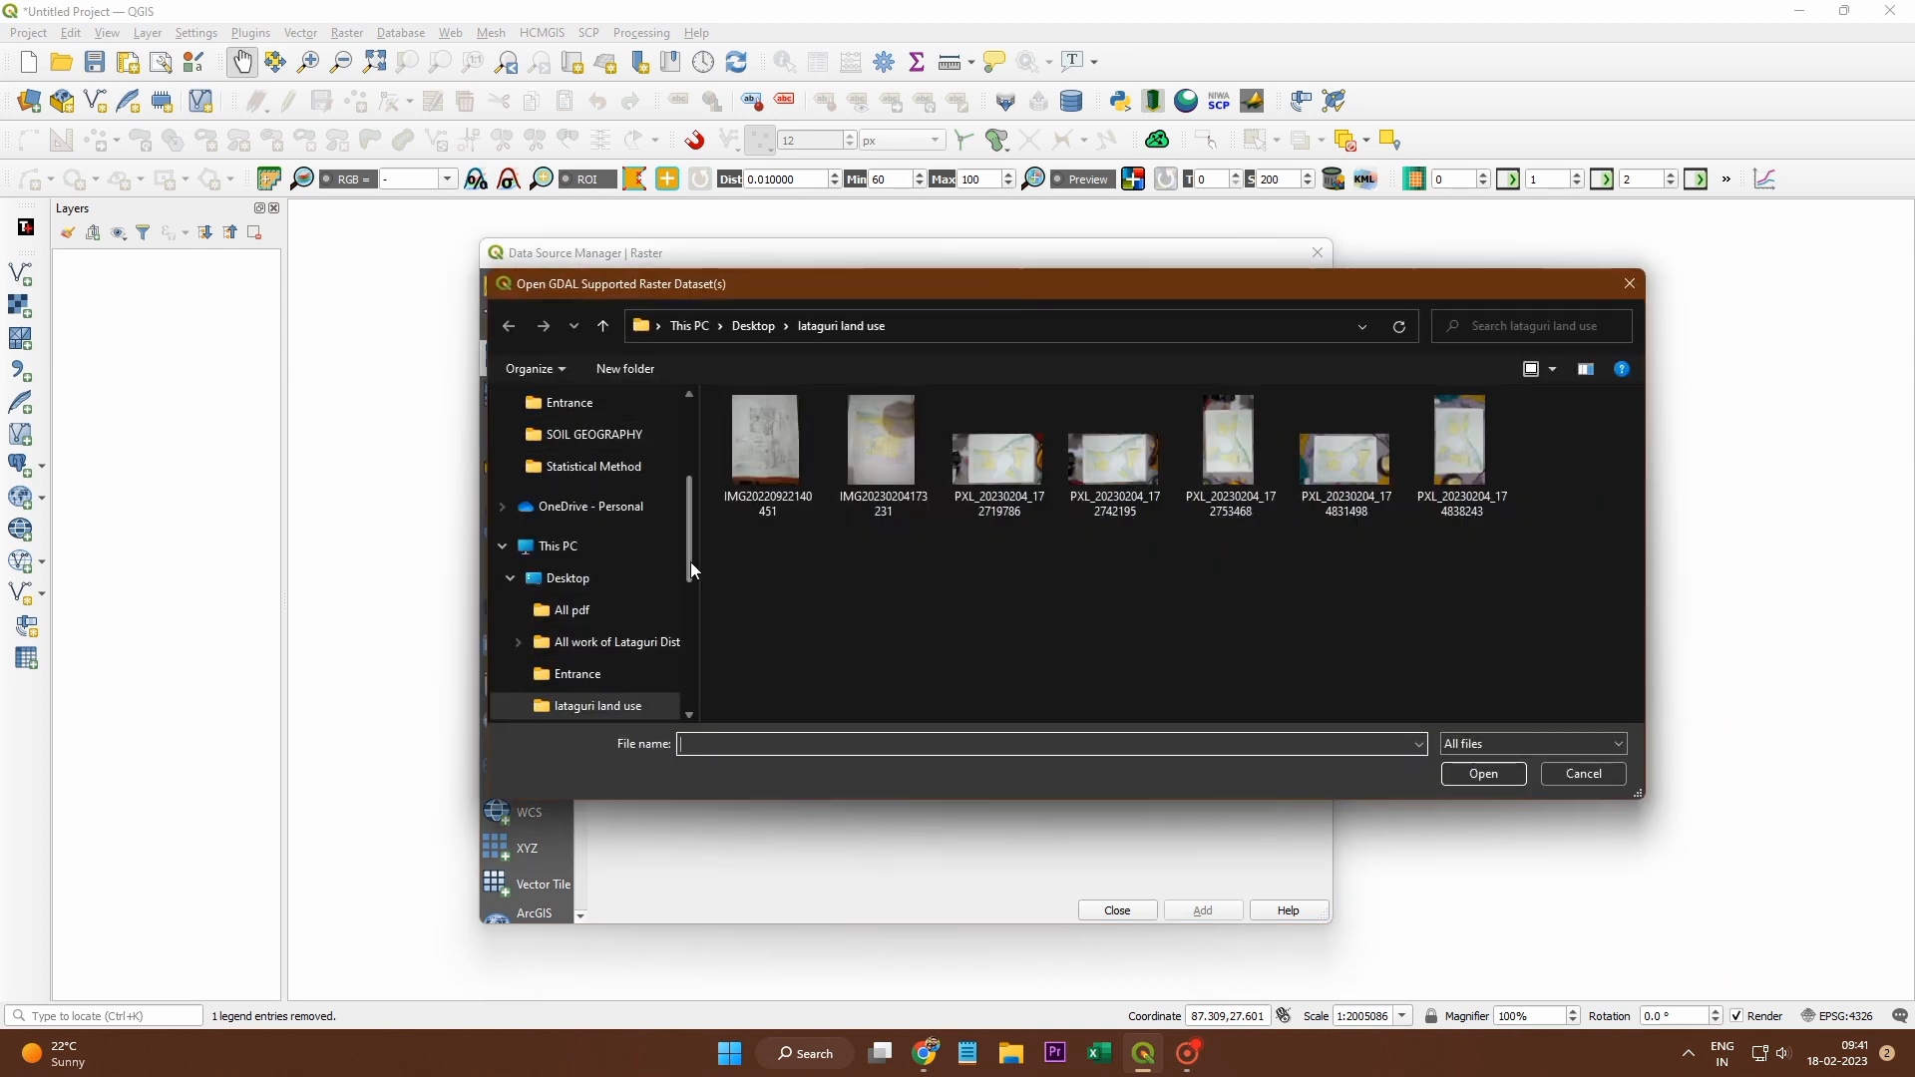
pyautogui.click(606, 578)
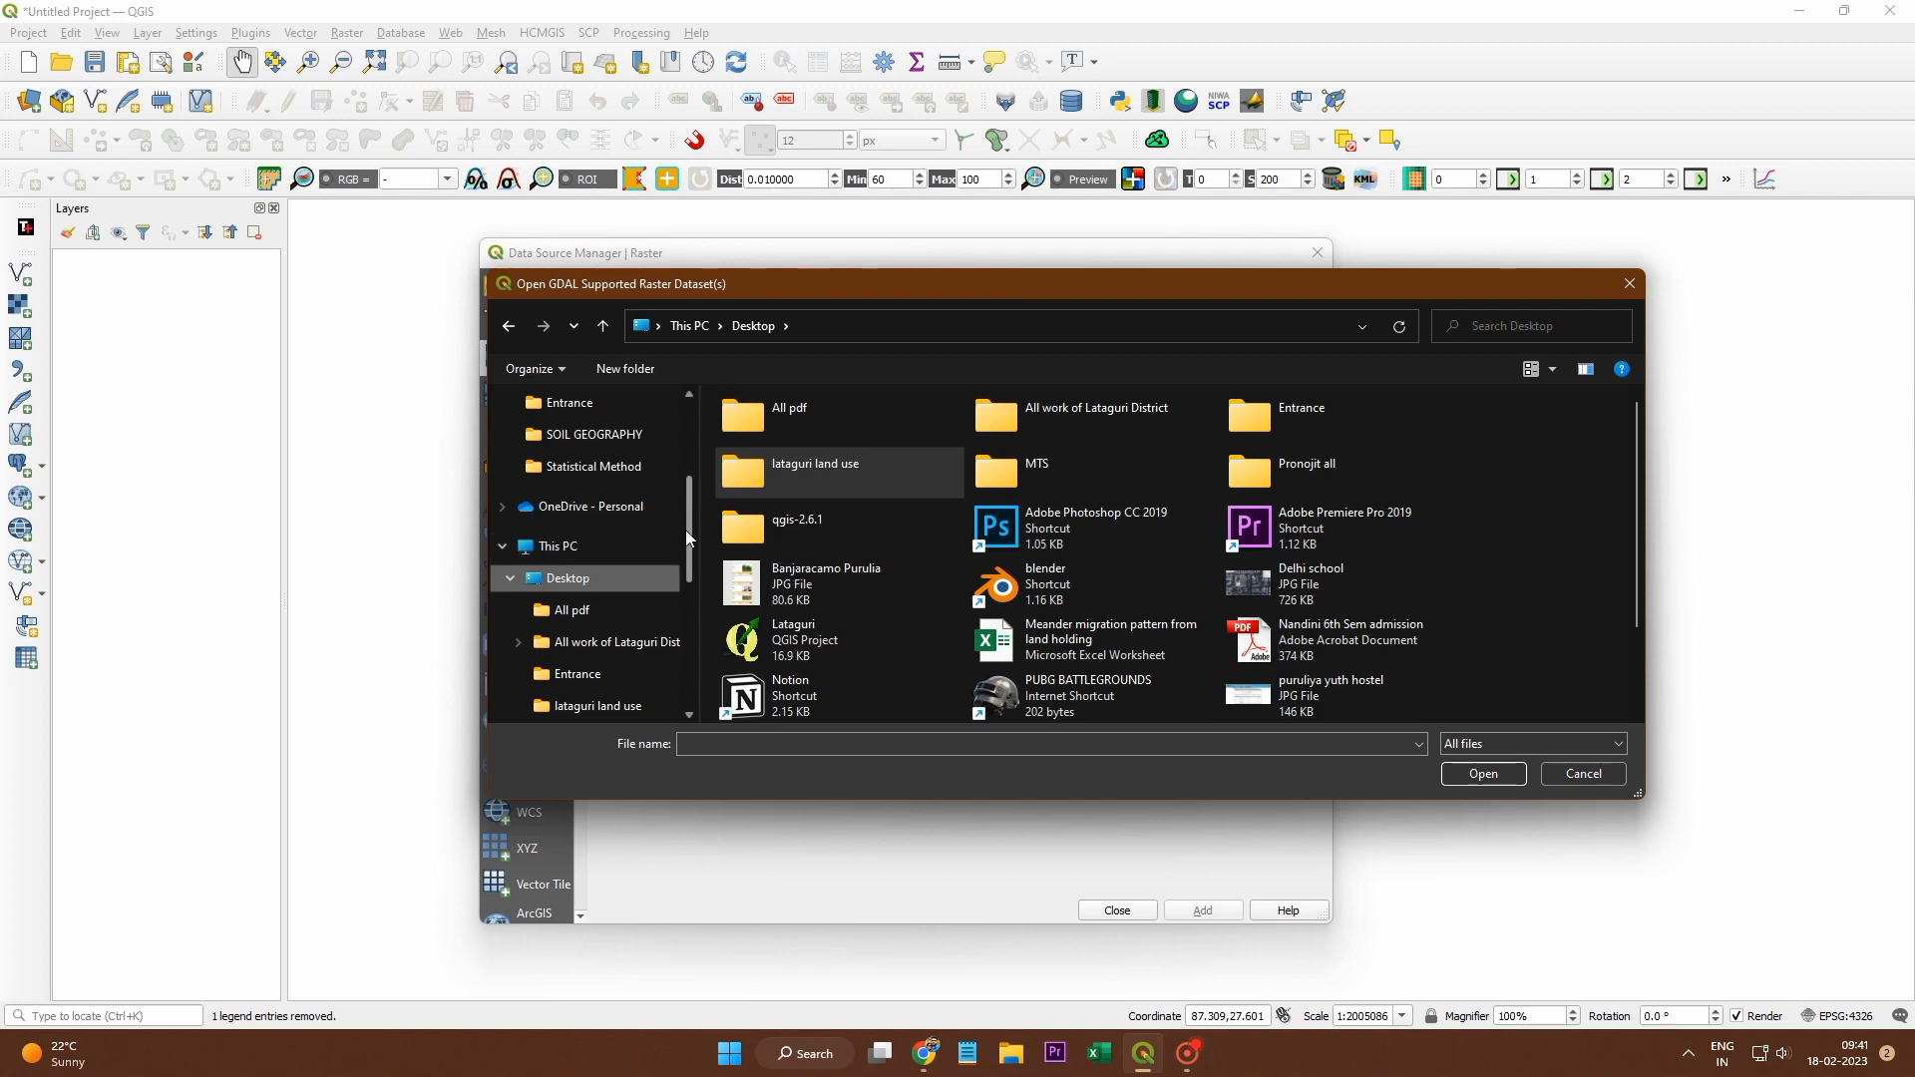
pyautogui.moveTo(685, 529); pyautogui.dragTo(691, 429)
pyautogui.click(575, 473)
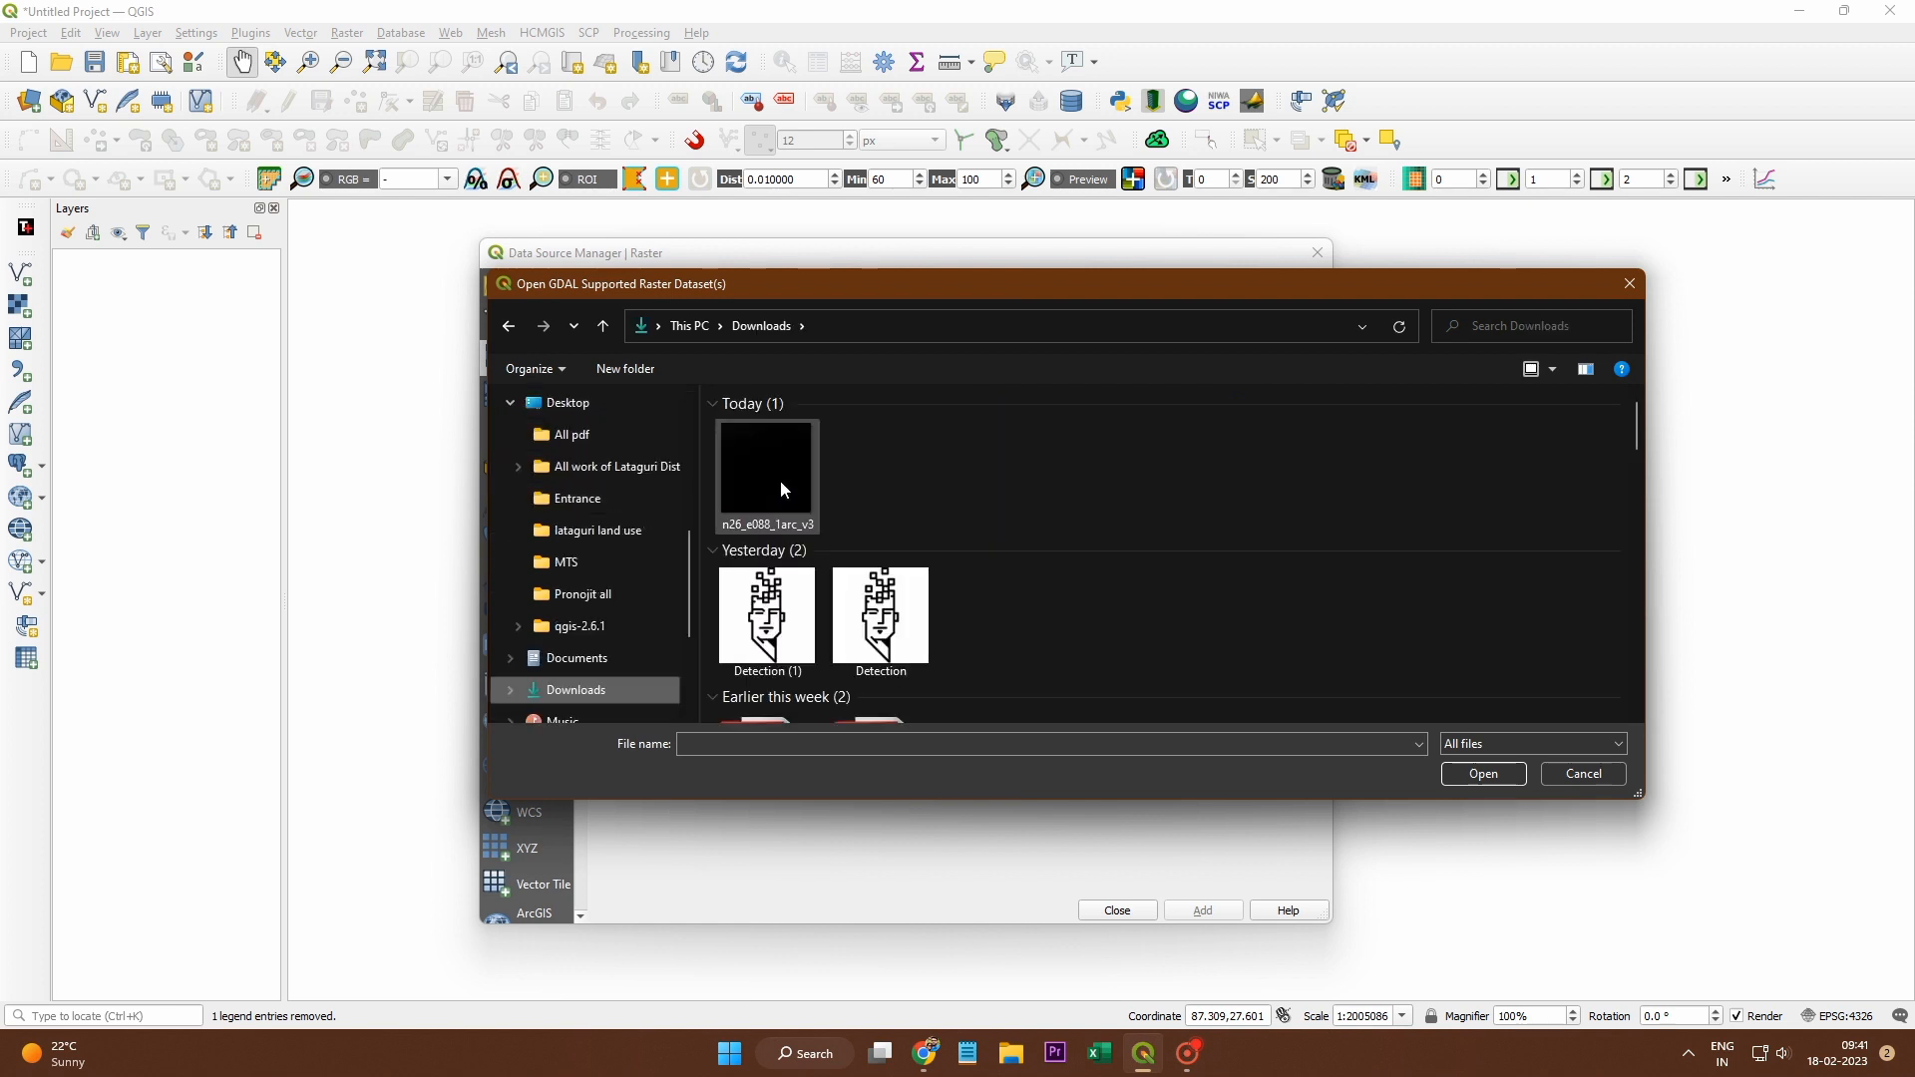
pyautogui.click(782, 489)
pyautogui.click(1478, 777)
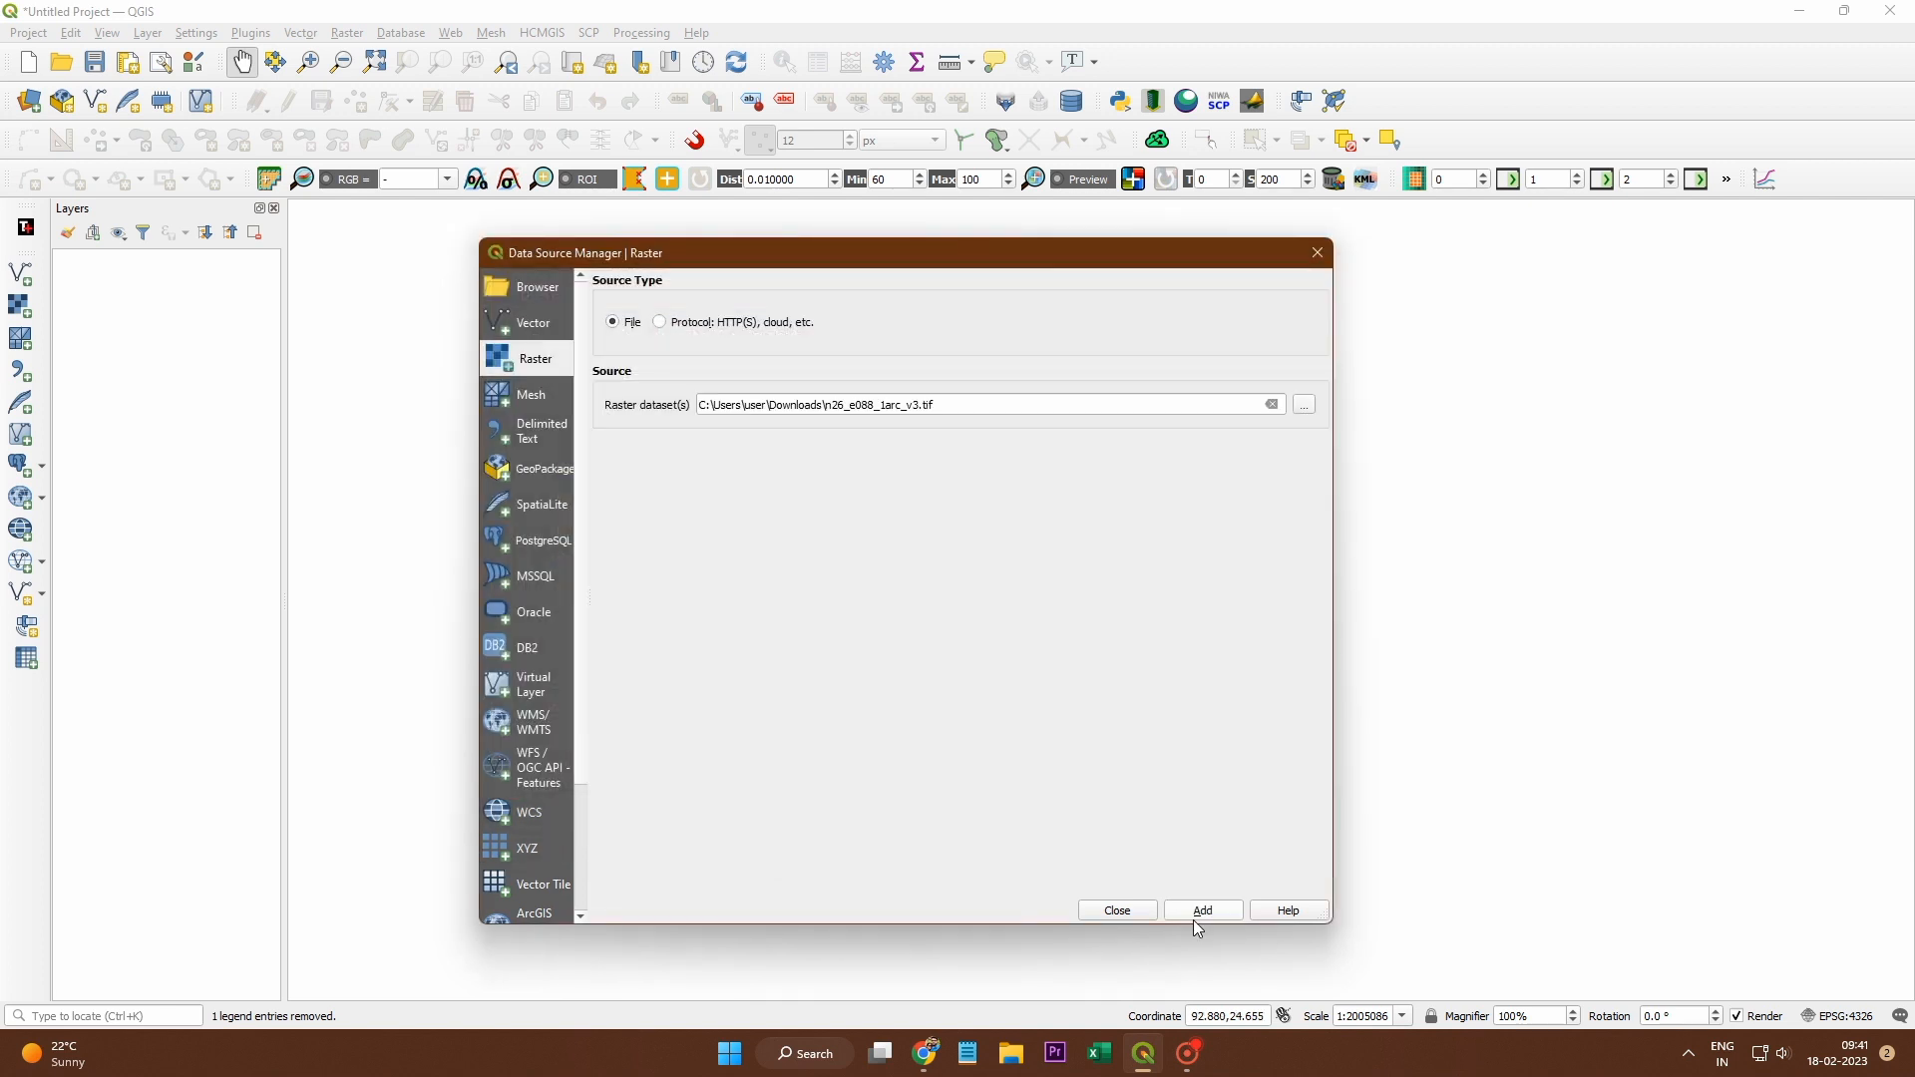
pyautogui.click(1200, 911)
pyautogui.click(1112, 910)
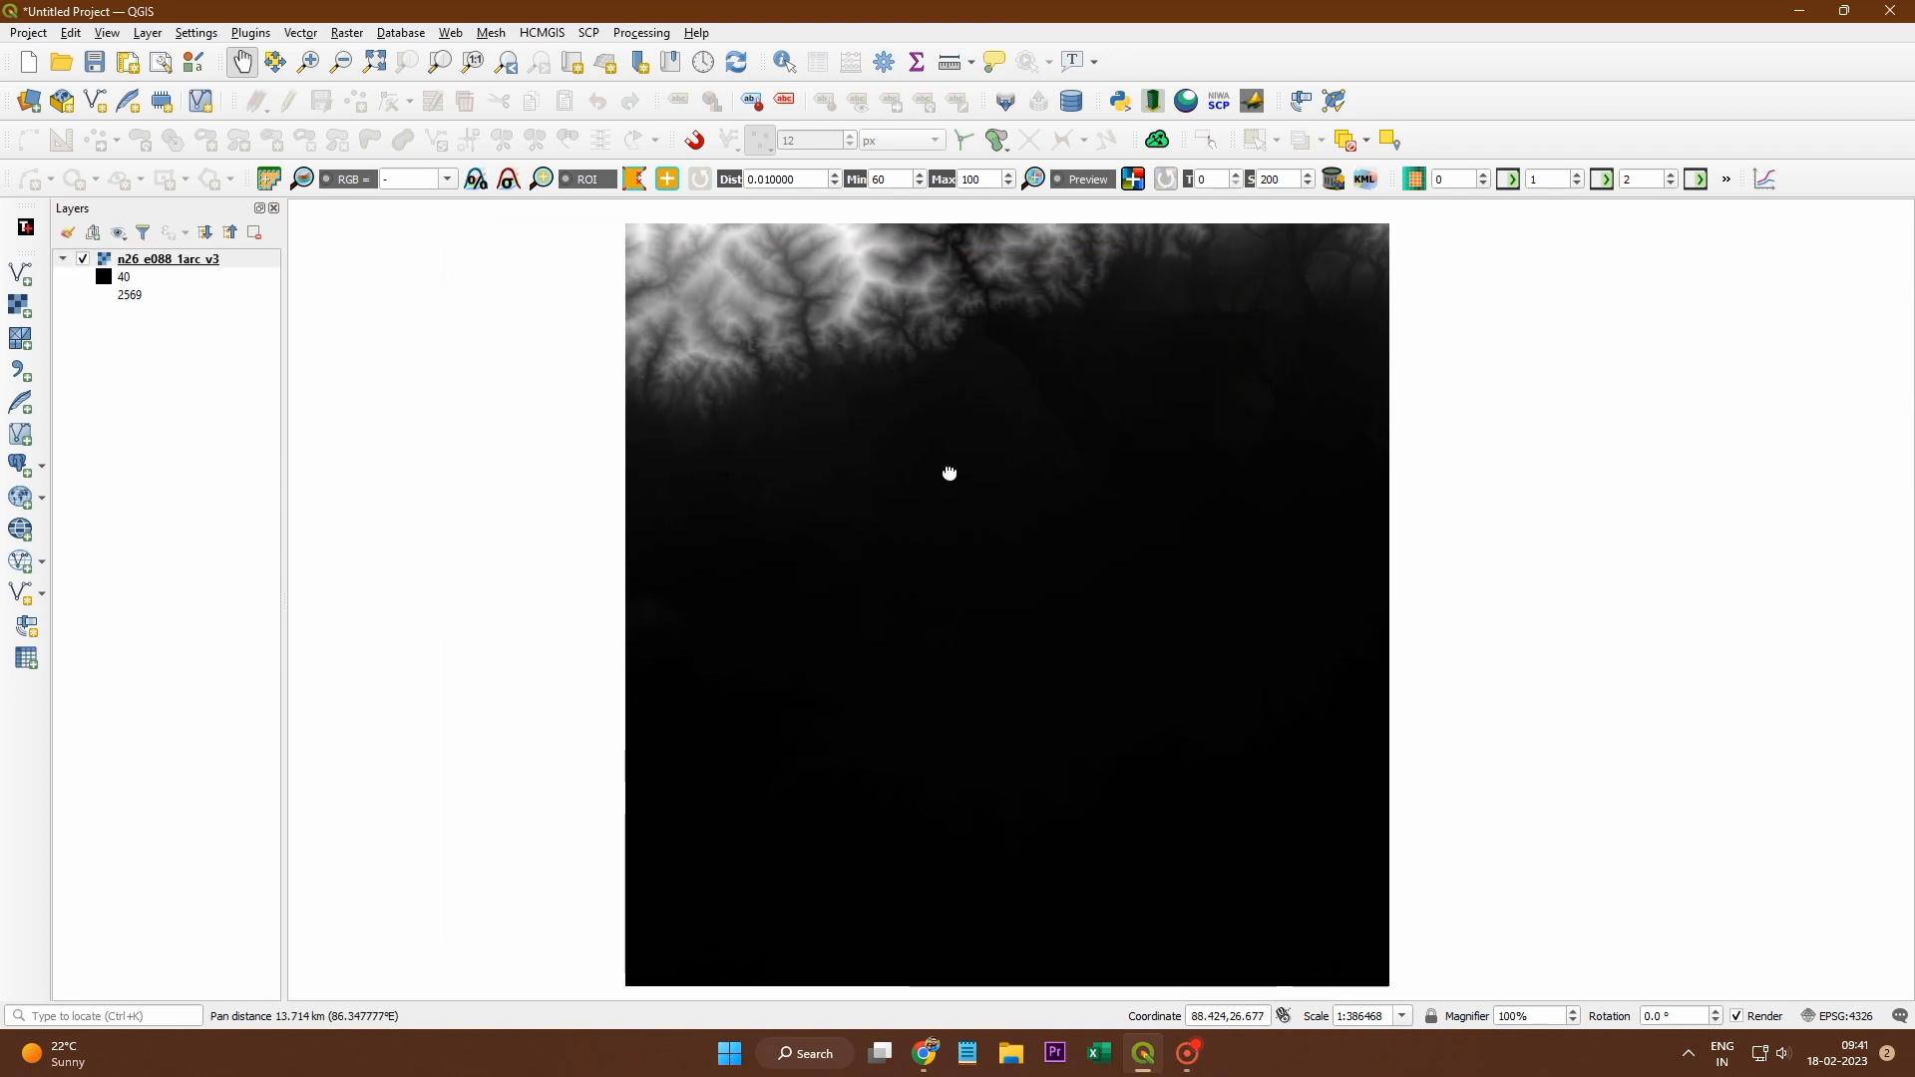
pyautogui.scroll(-1, 1005, 491)
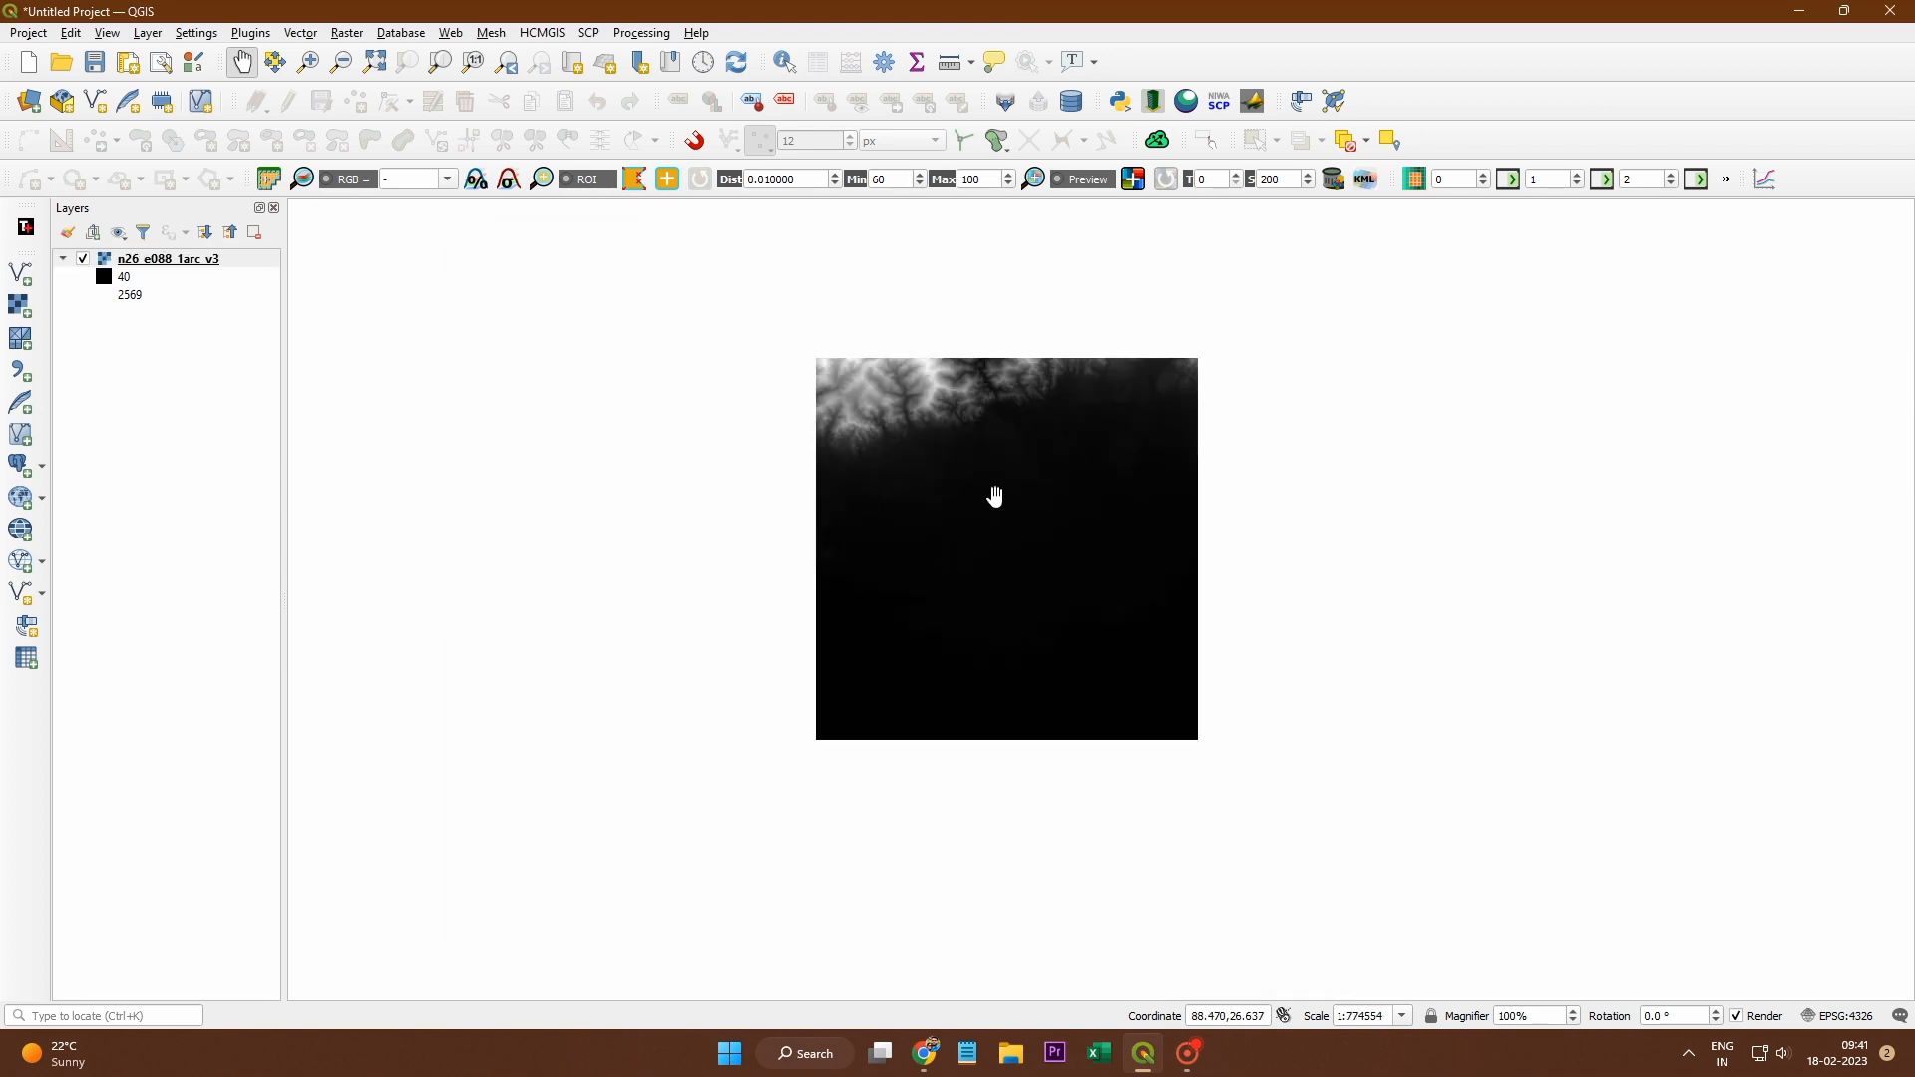
pyautogui.moveTo(995, 496); pyautogui.dragTo(986, 512)
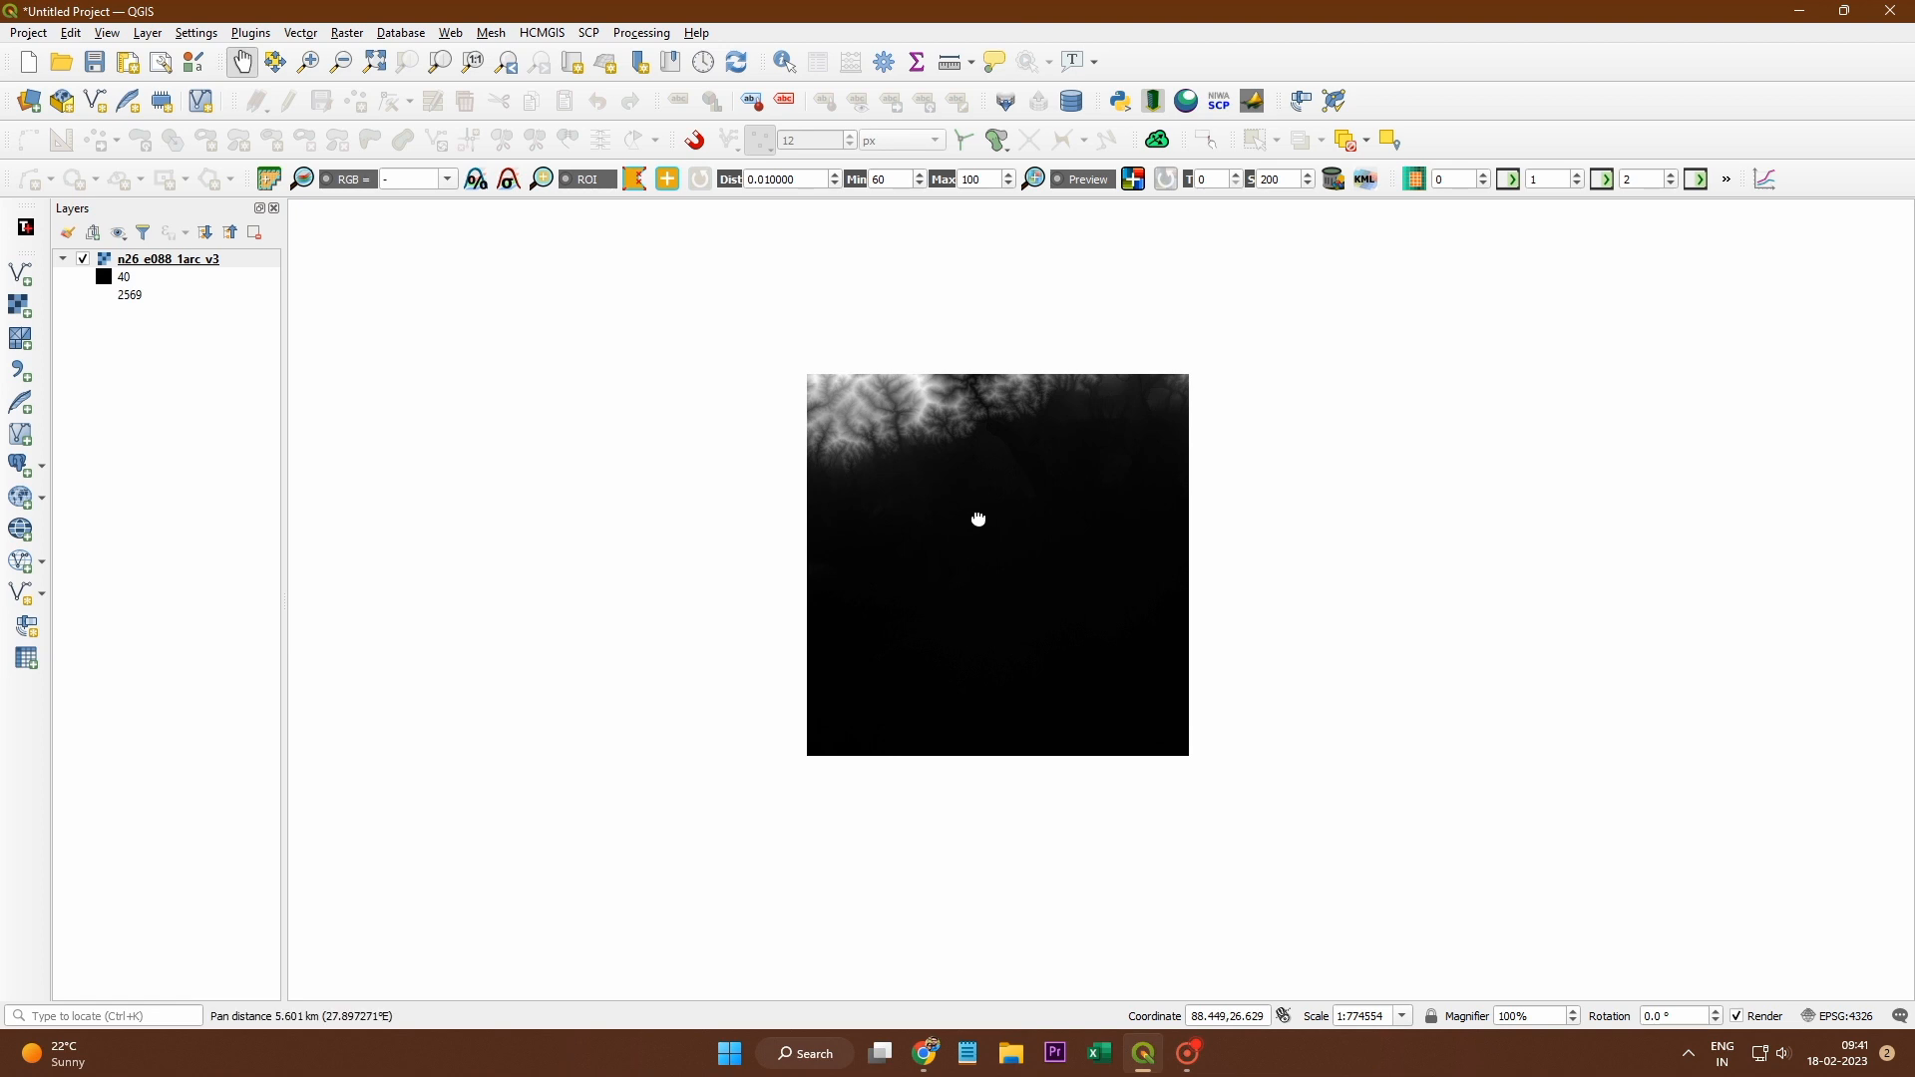
pyautogui.click(456, 36)
pyautogui.moveTo(539, 124)
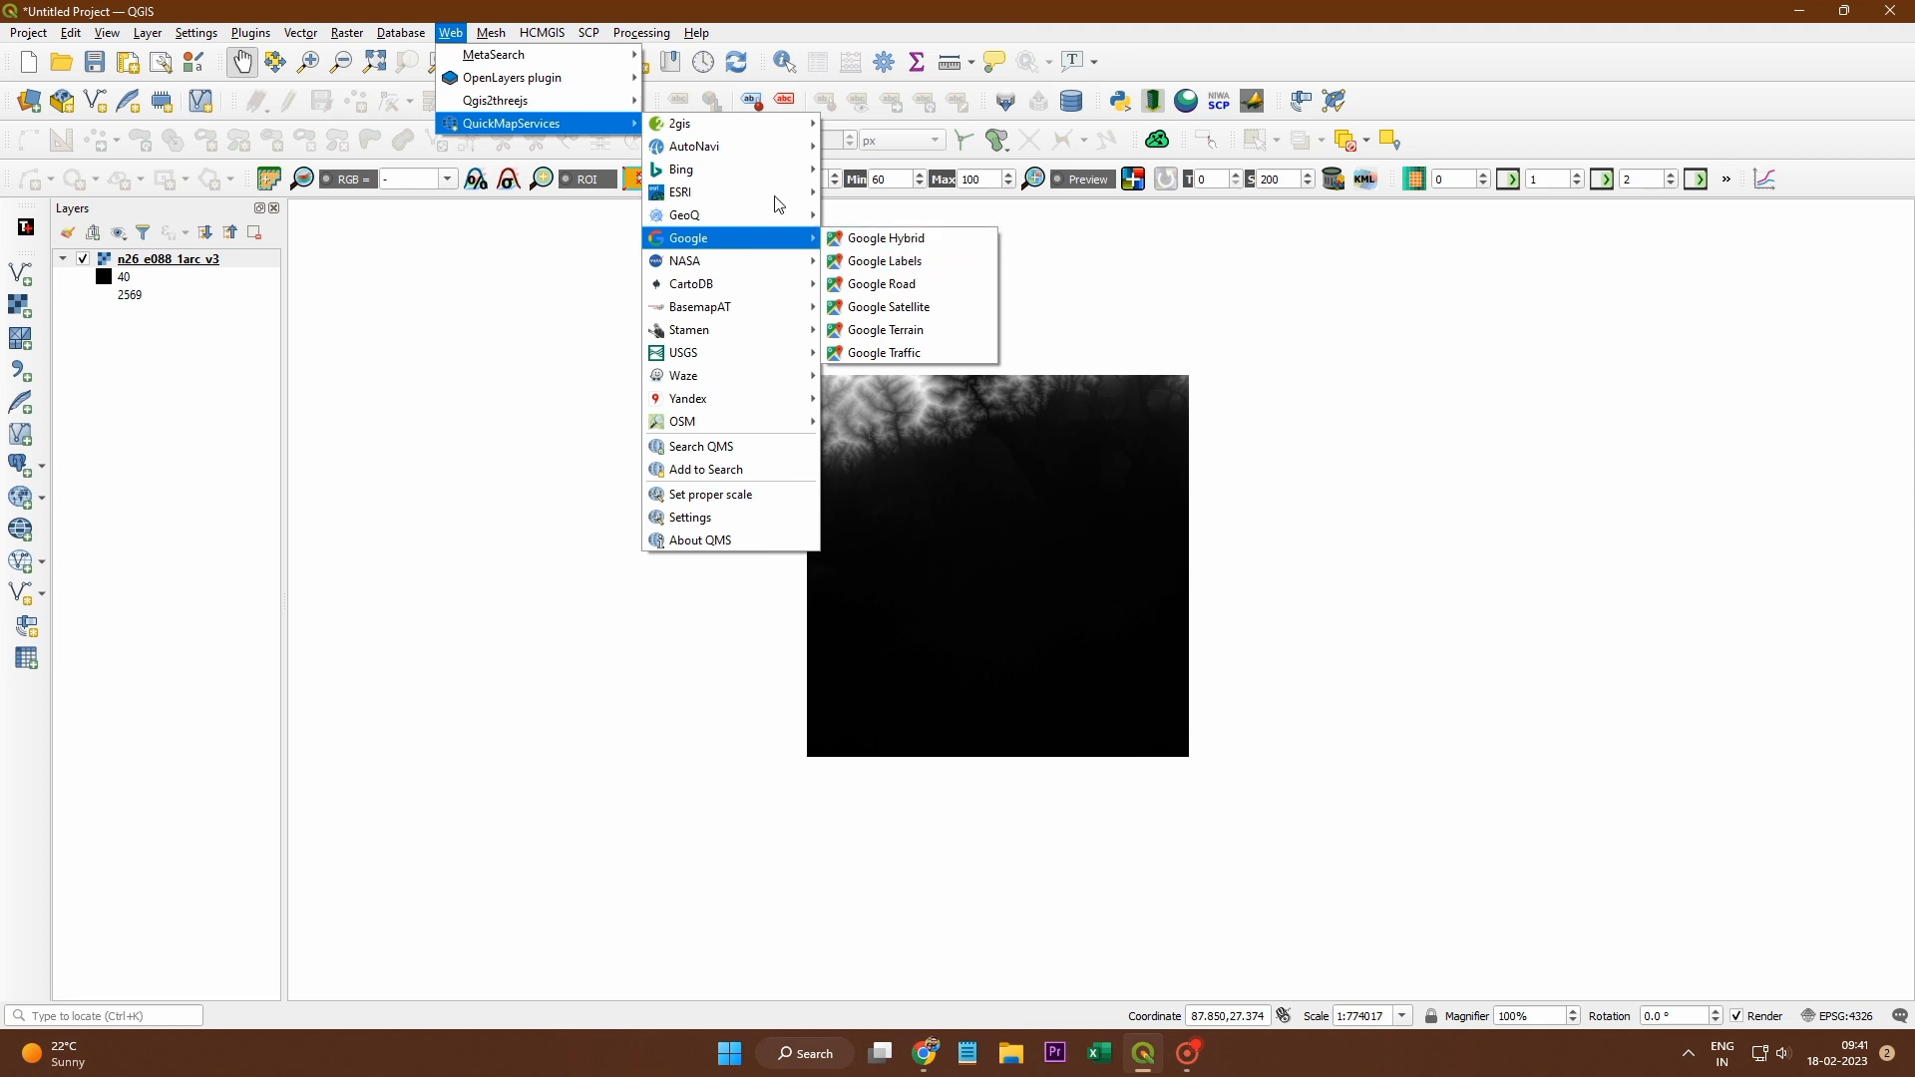
# Step: Search the plugin manager for "quick" and view the QuickMapServices plugin's details
pyautogui.click(251, 34)
pyautogui.click(253, 36)
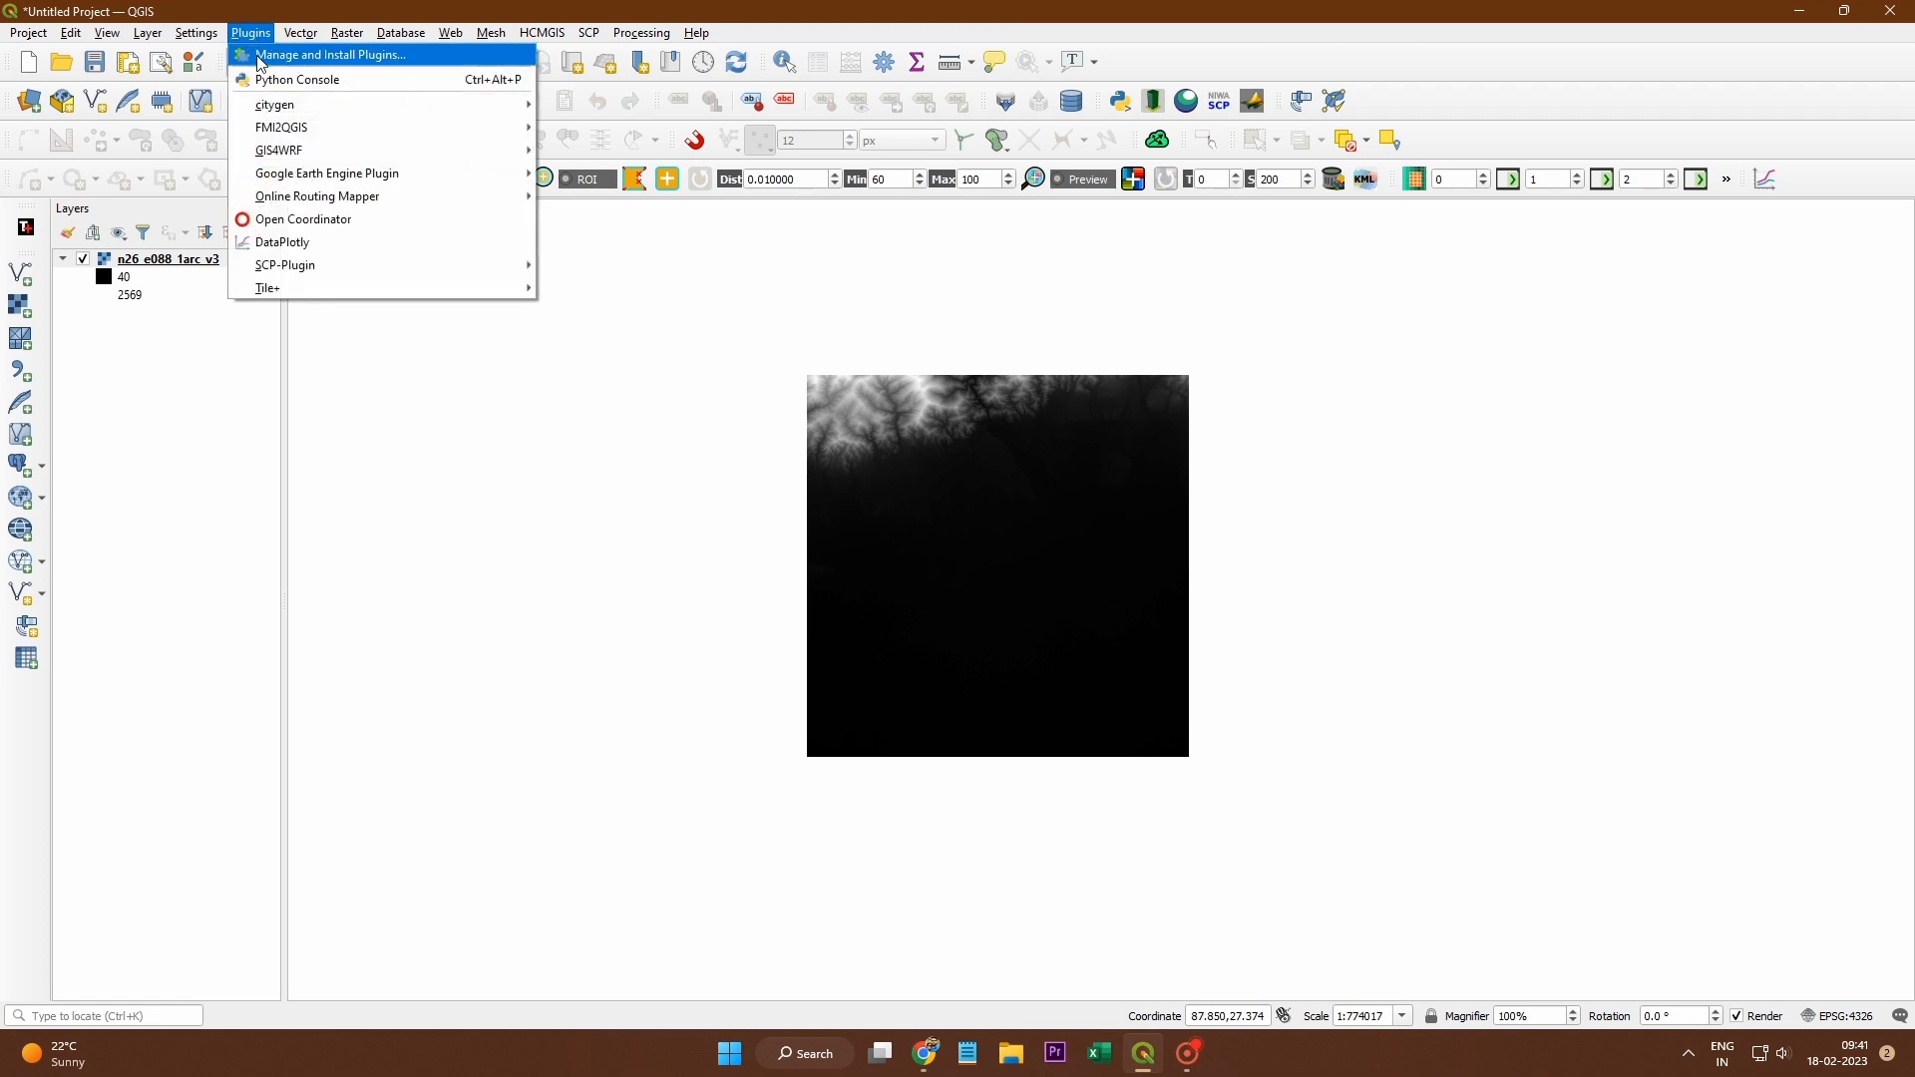
pyautogui.click(258, 57)
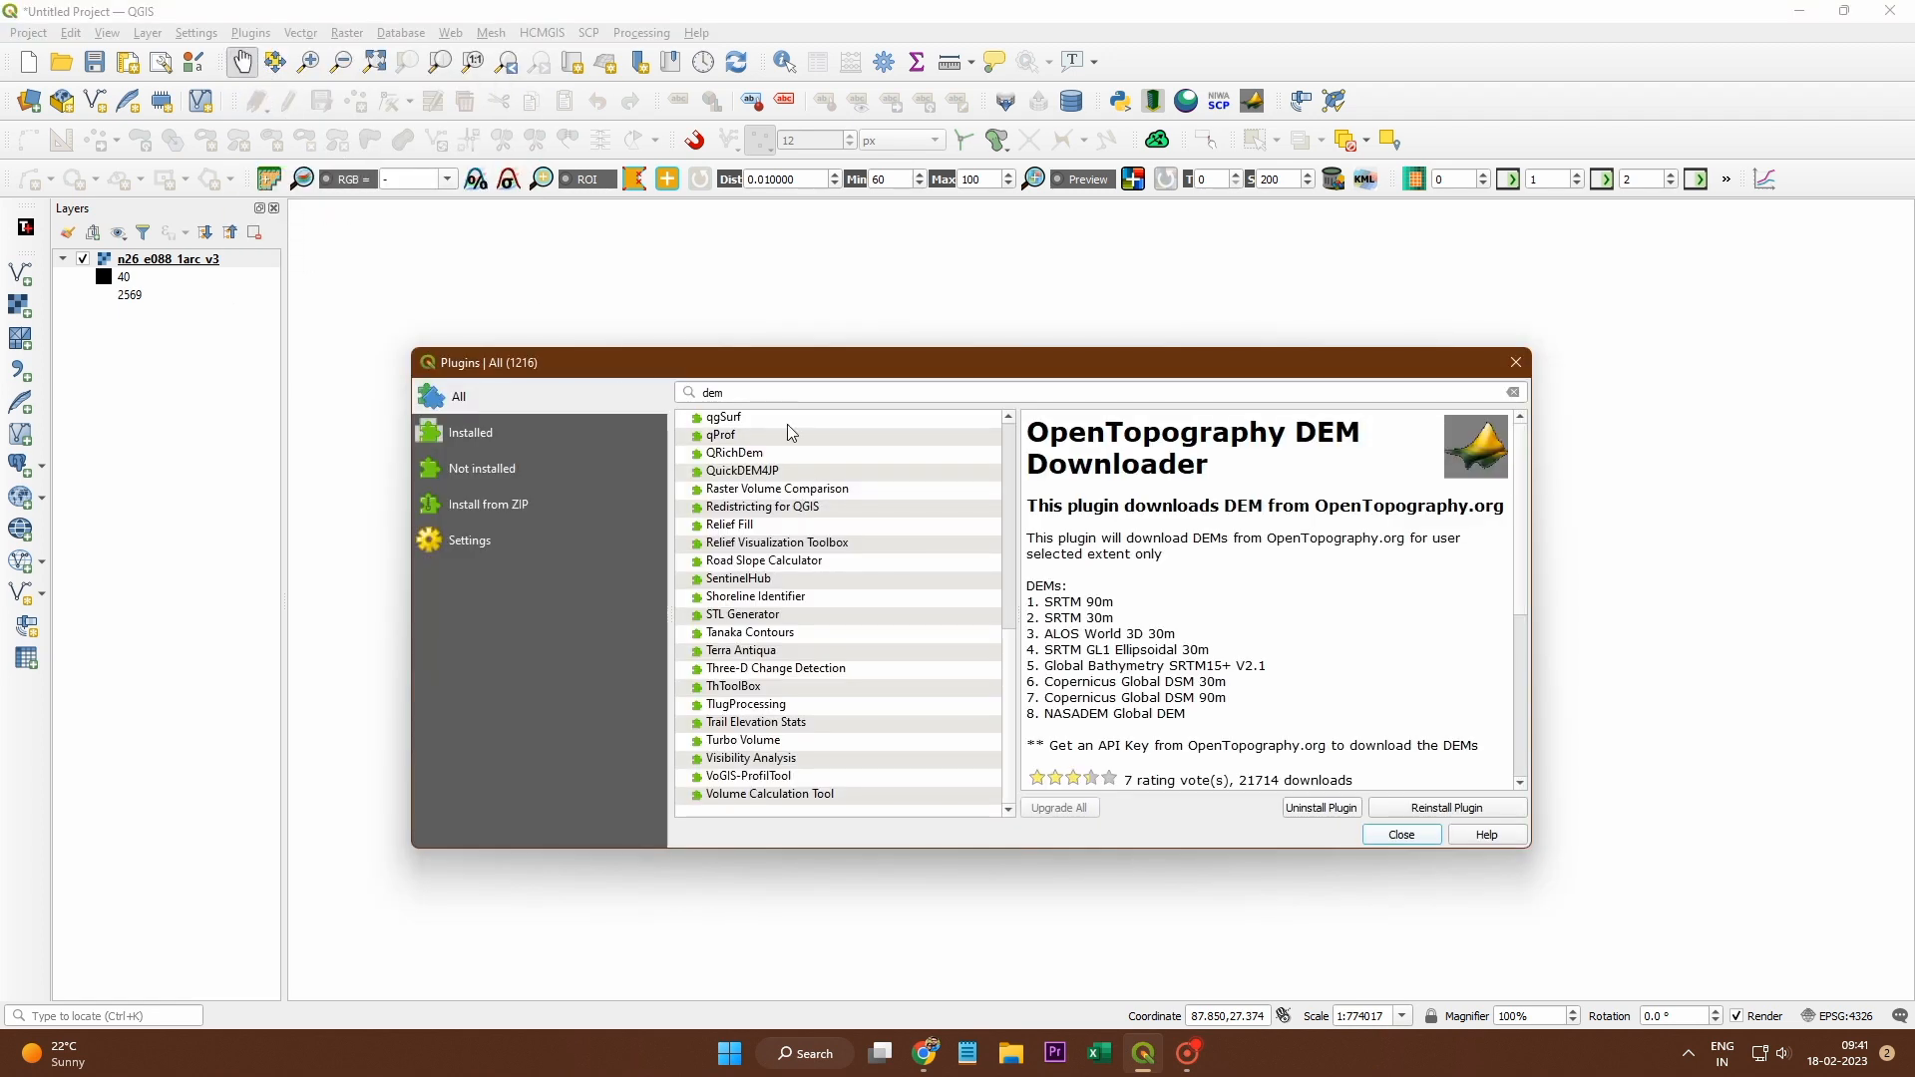
pyautogui.click(1514, 394)
pyautogui.write('quick')
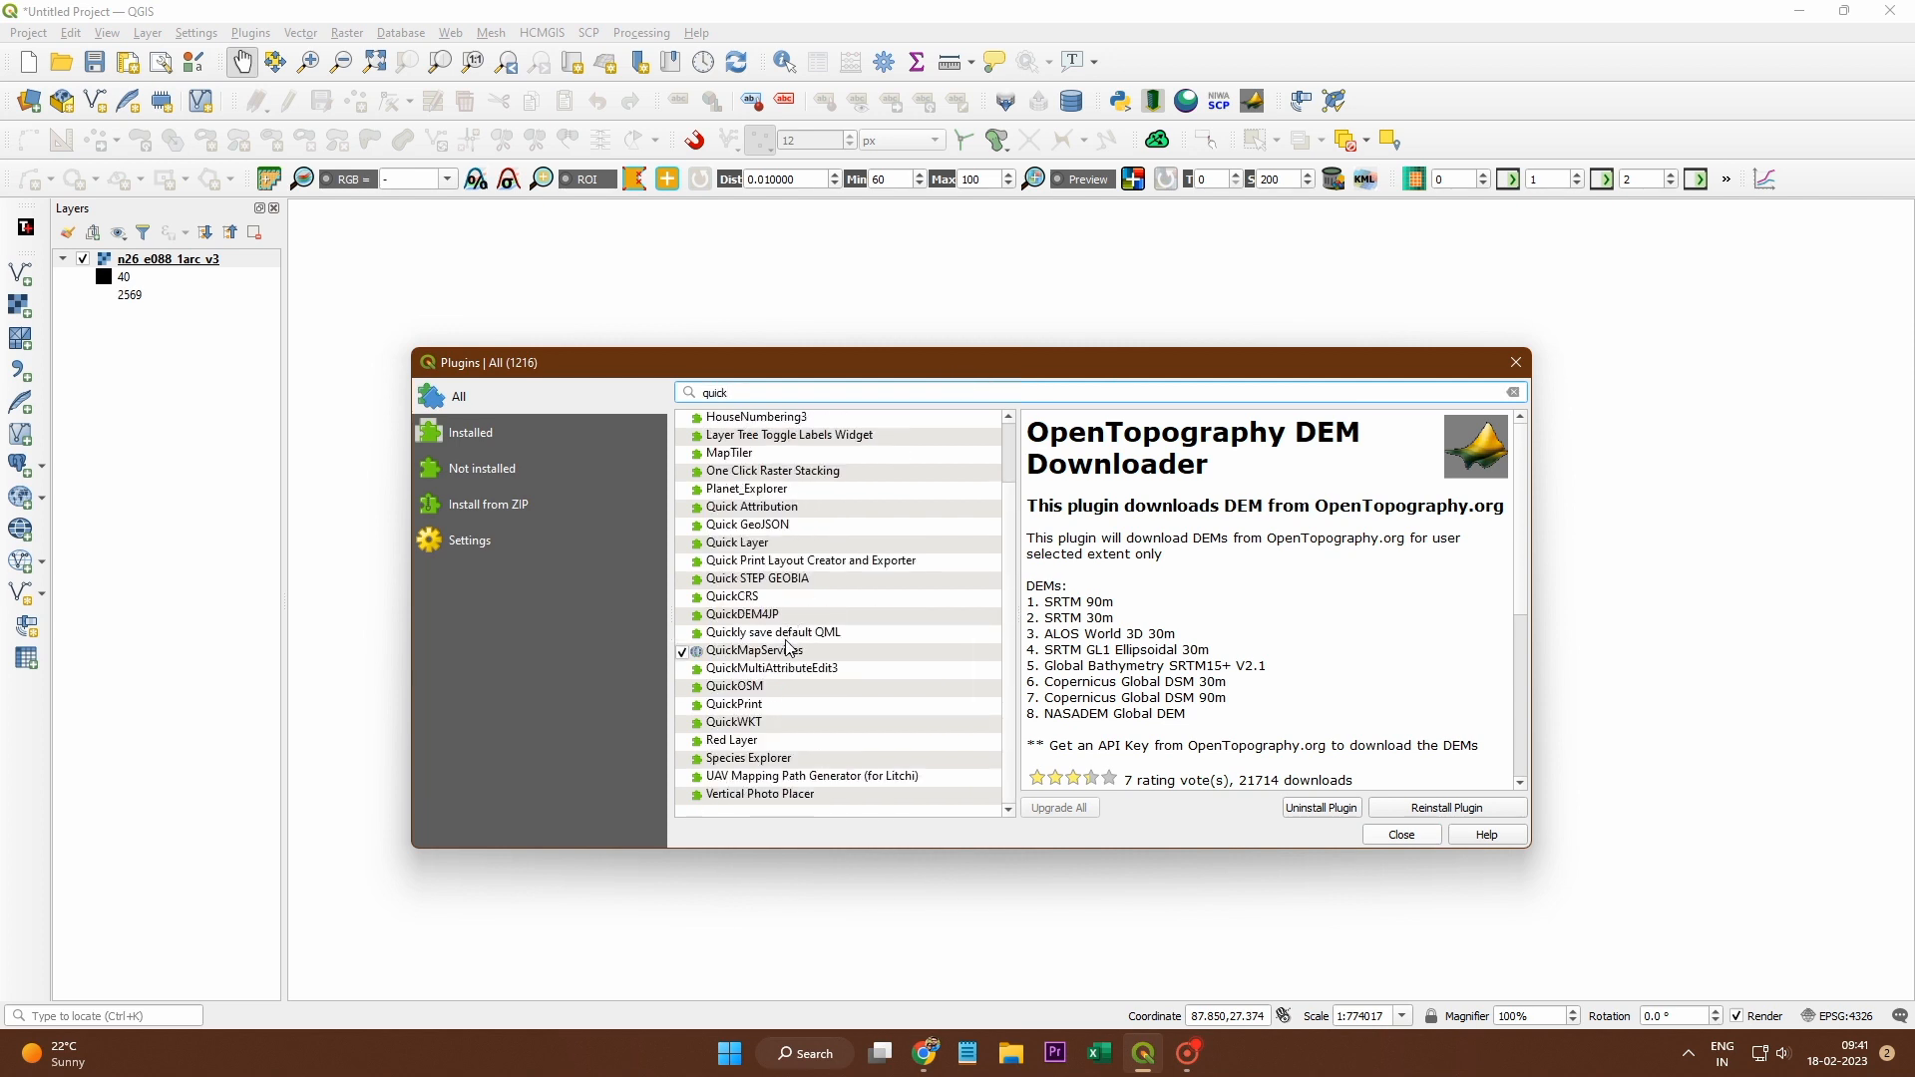
pyautogui.click(795, 651)
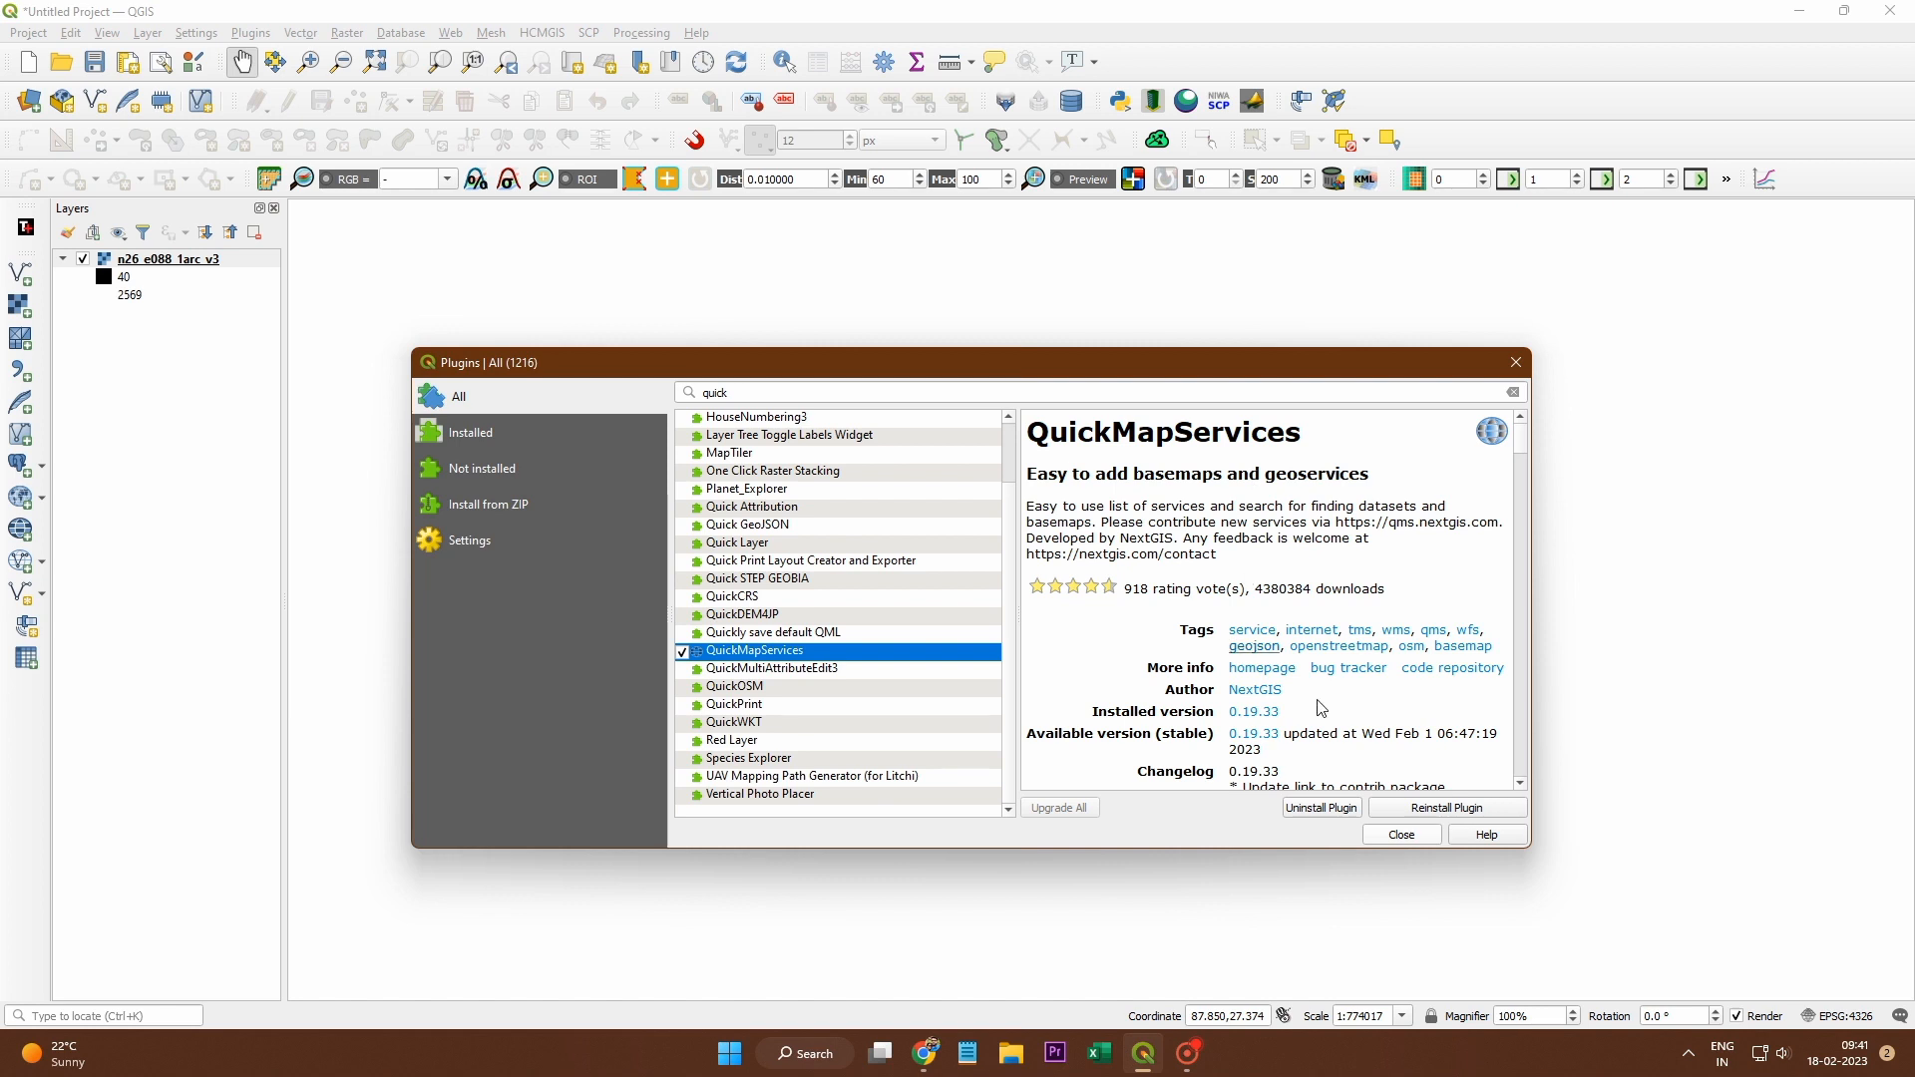
pyautogui.click(1514, 376)
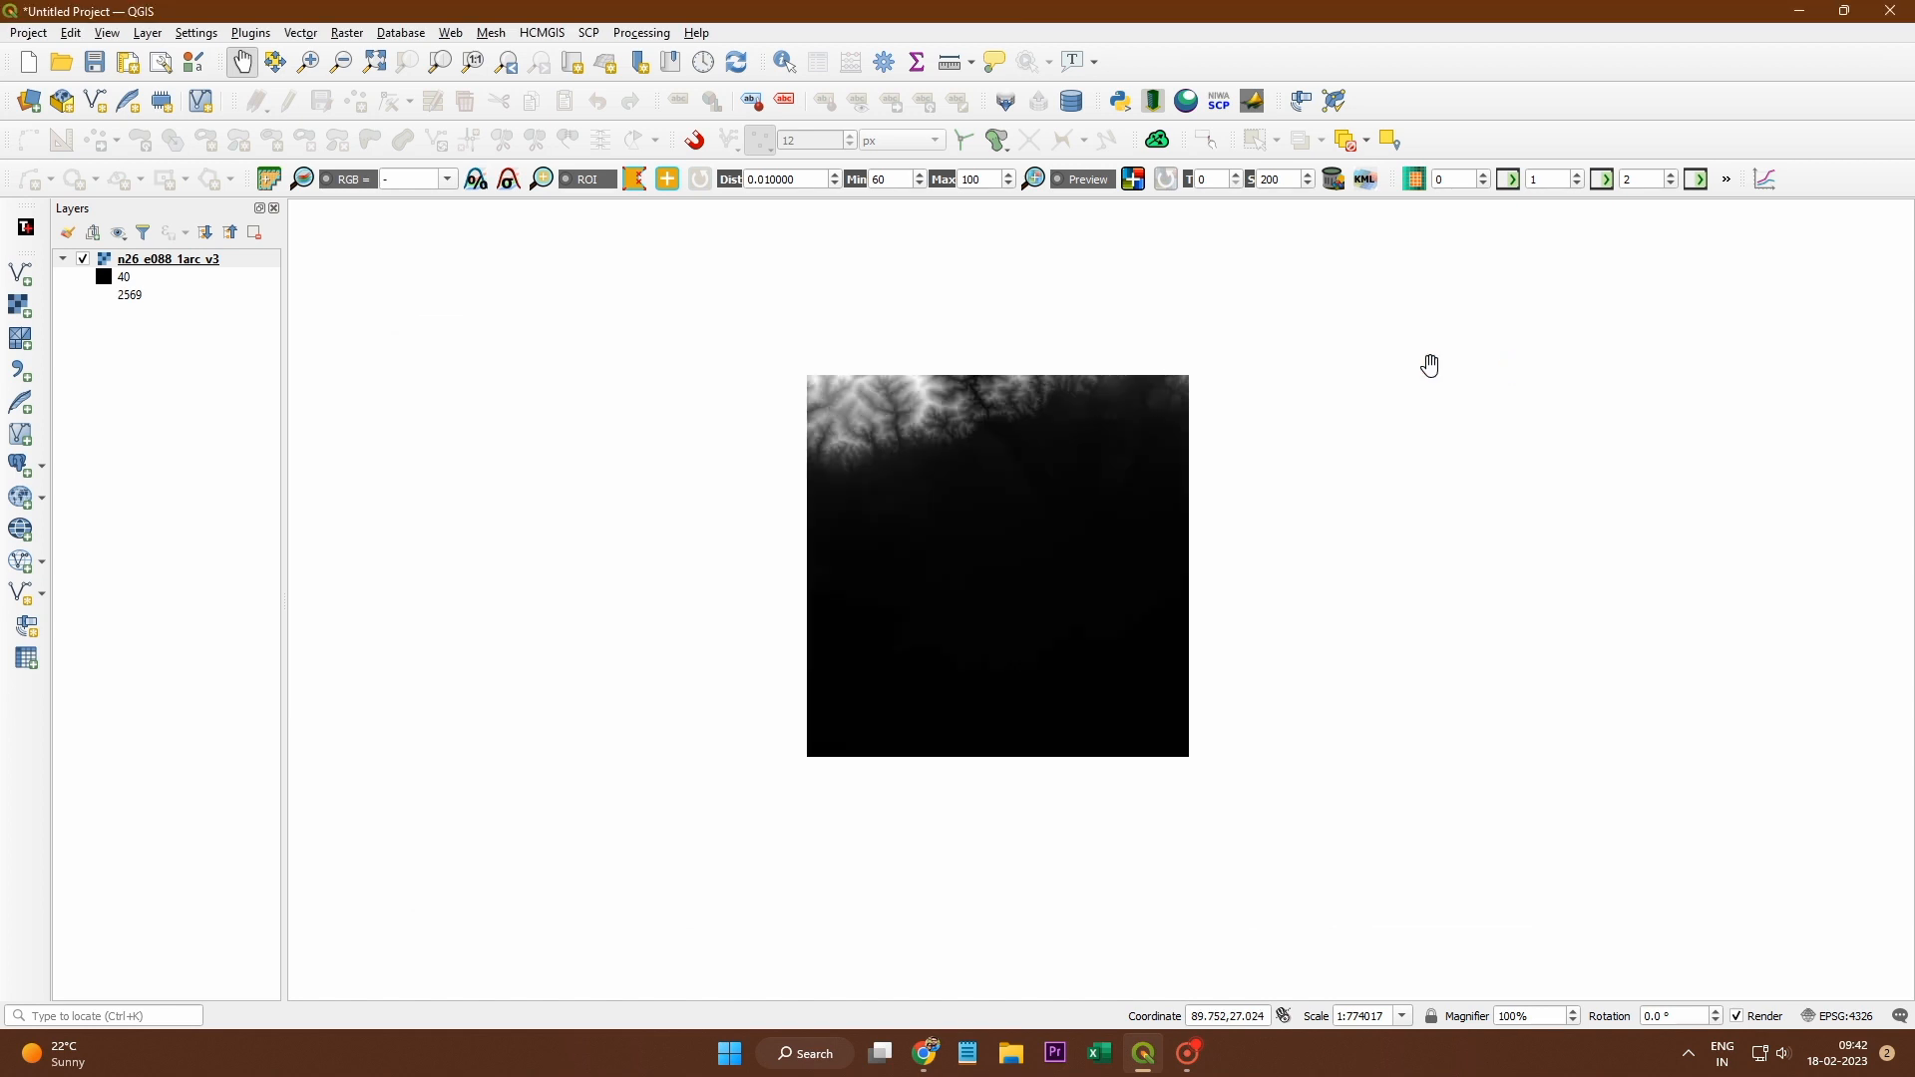
# Step: Add the Google Hybrid basemap from QuickMapServices and inspect the surroundings of the elevation raster
pyautogui.click(451, 33)
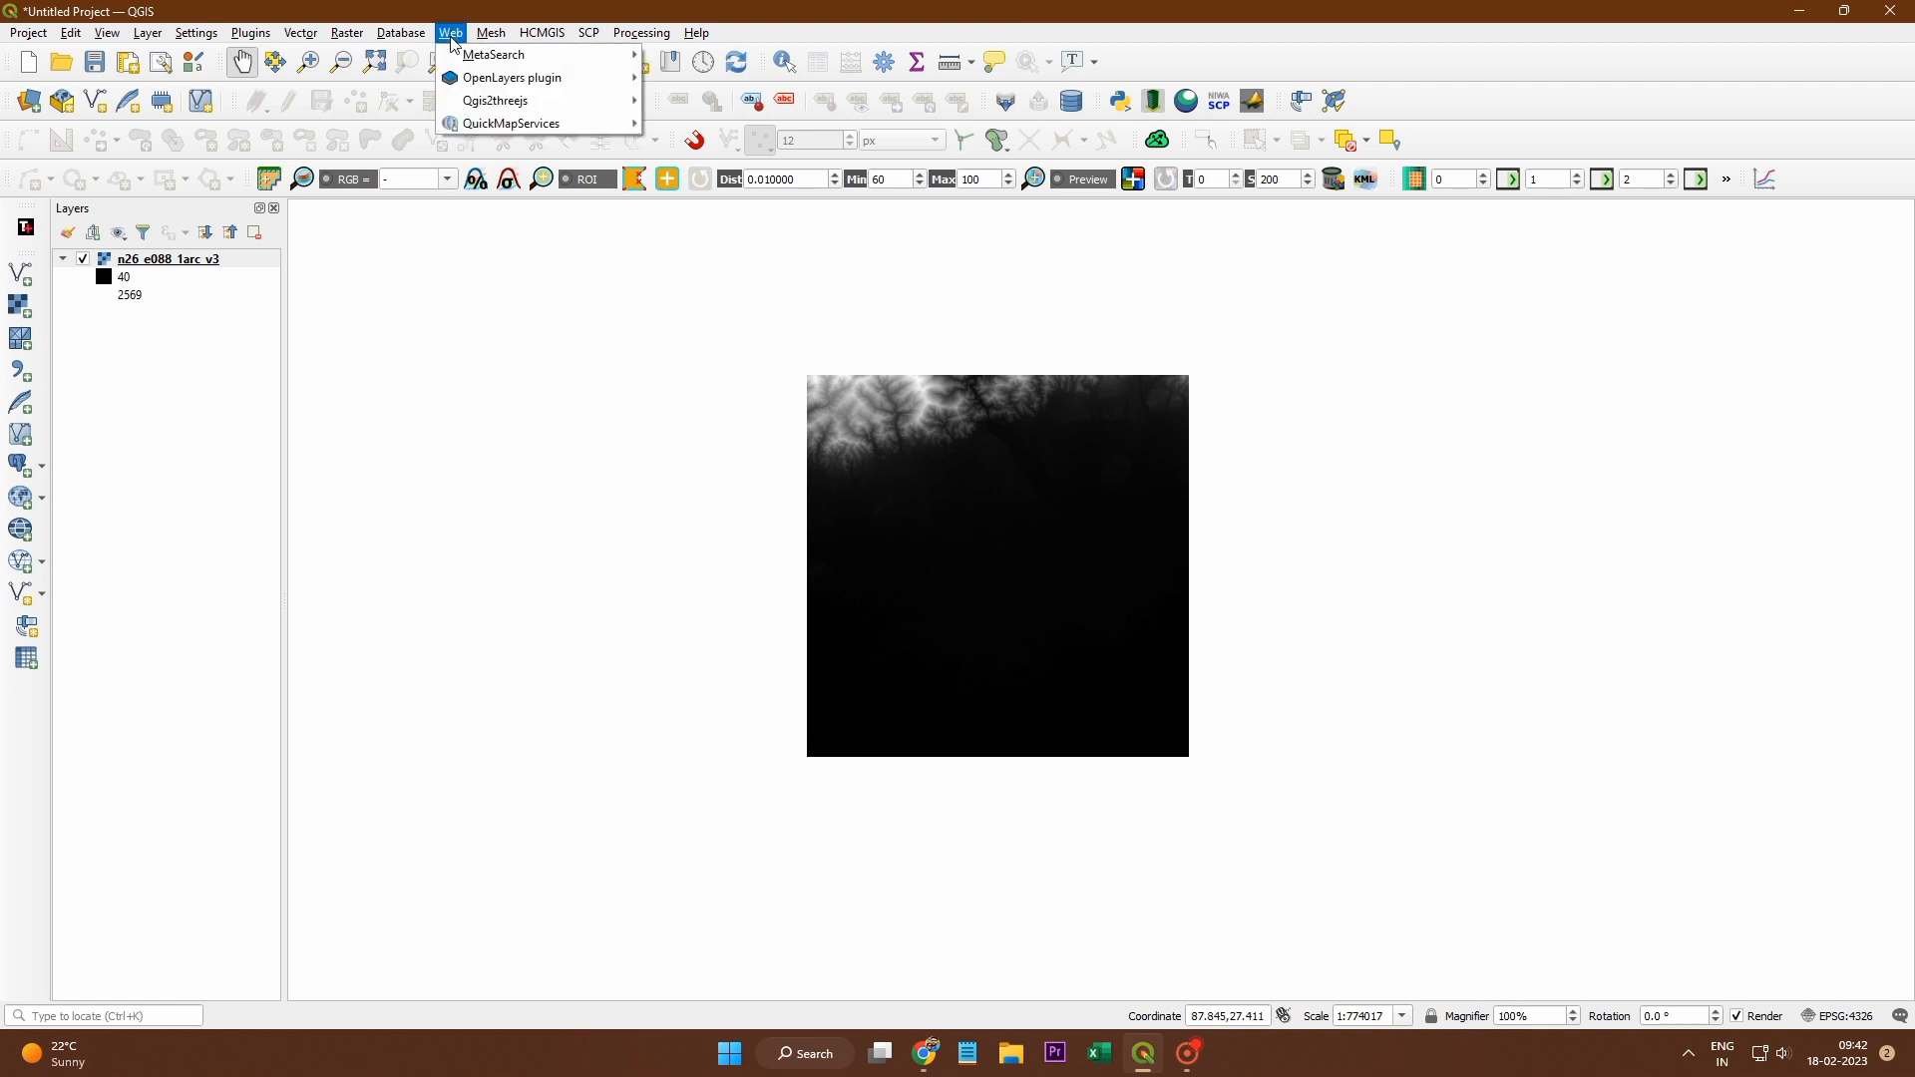
pyautogui.moveTo(628, 124)
pyautogui.moveTo(698, 237)
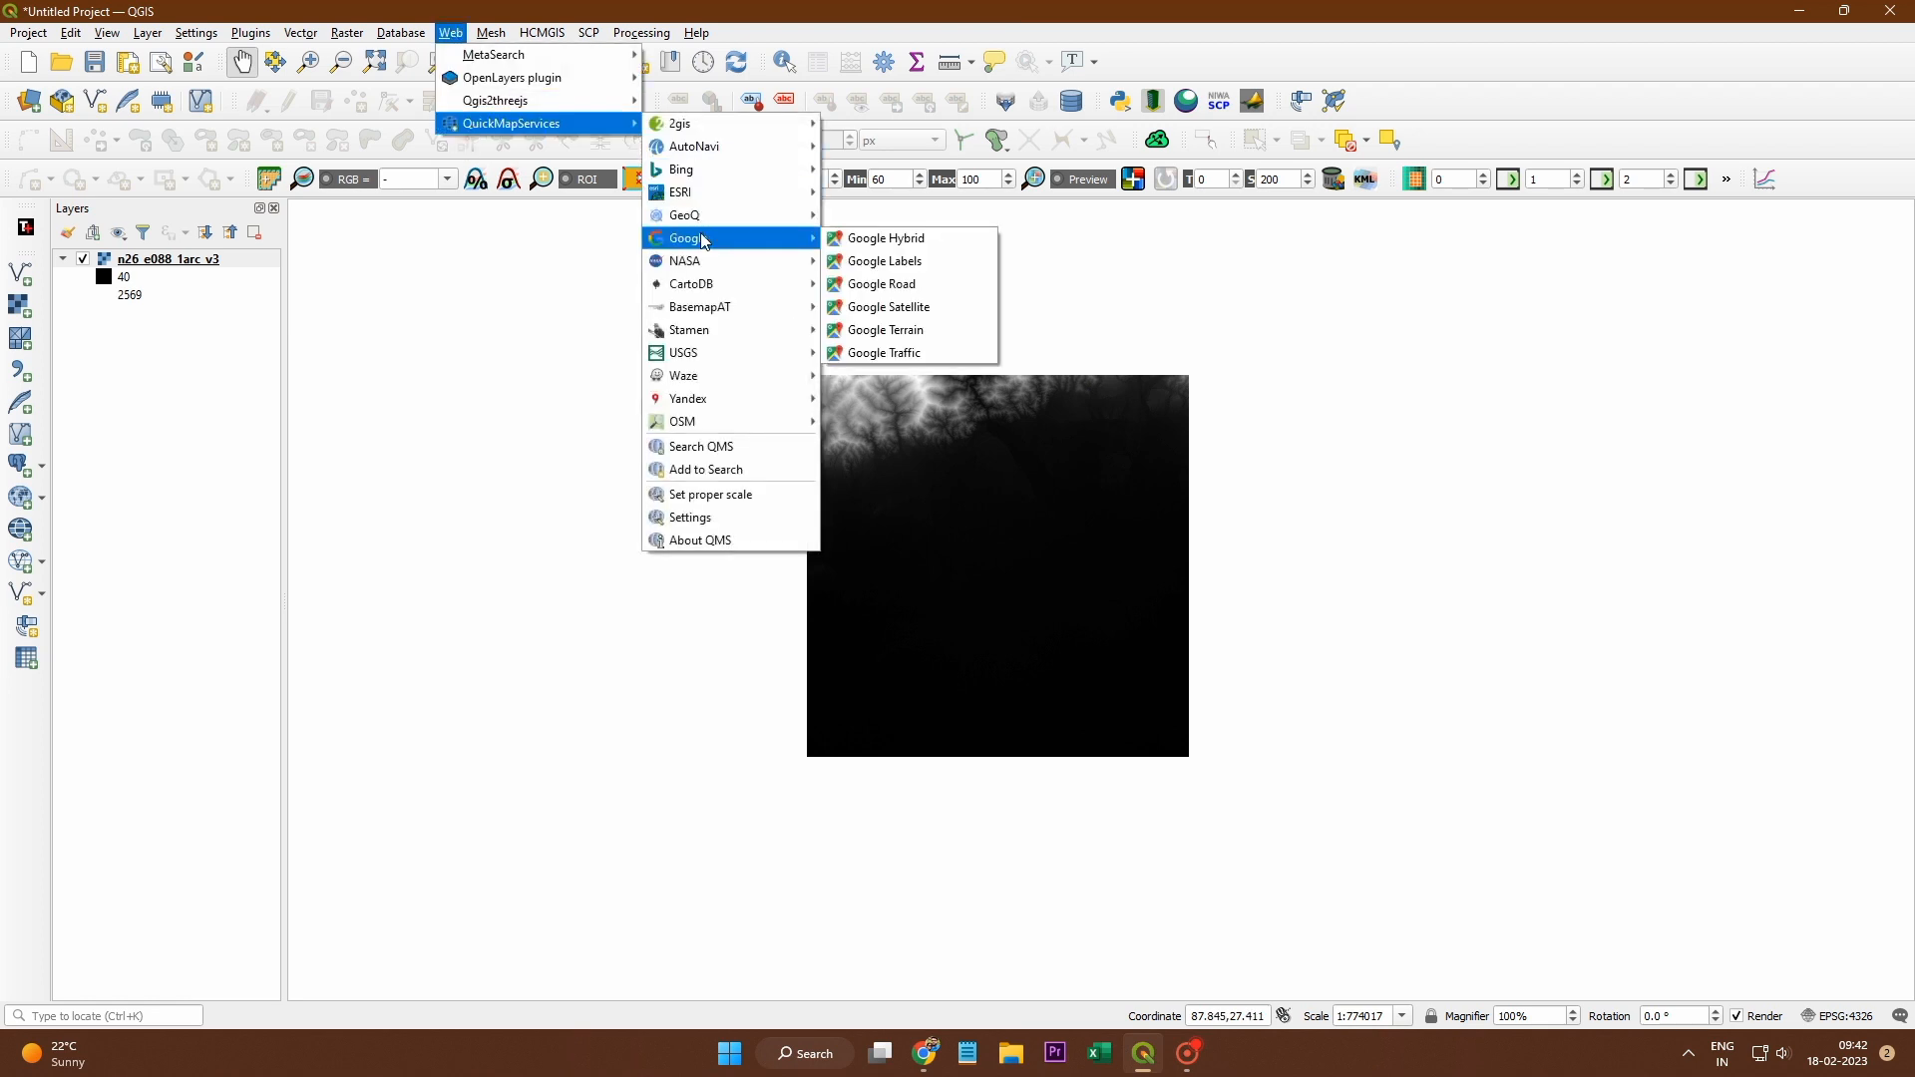
pyautogui.click(907, 239)
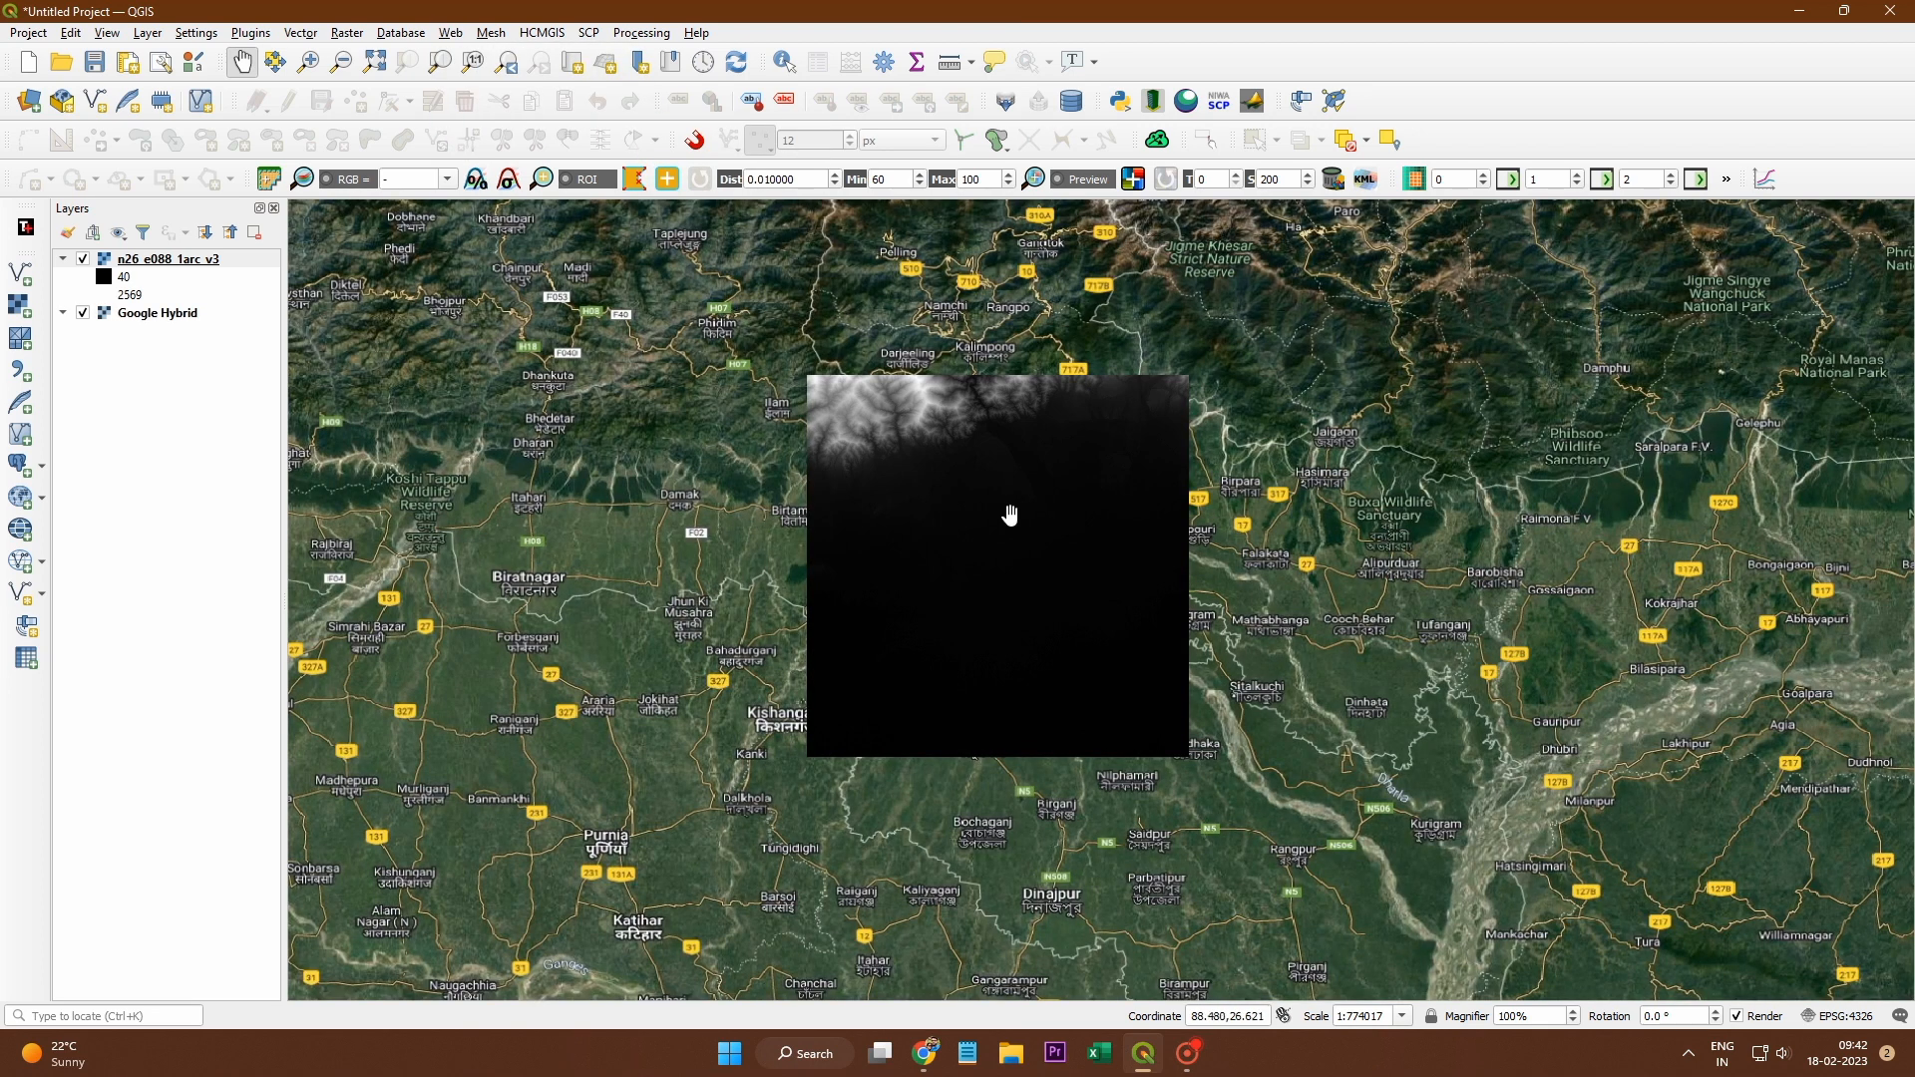
pyautogui.scroll(1, 1247, 489)
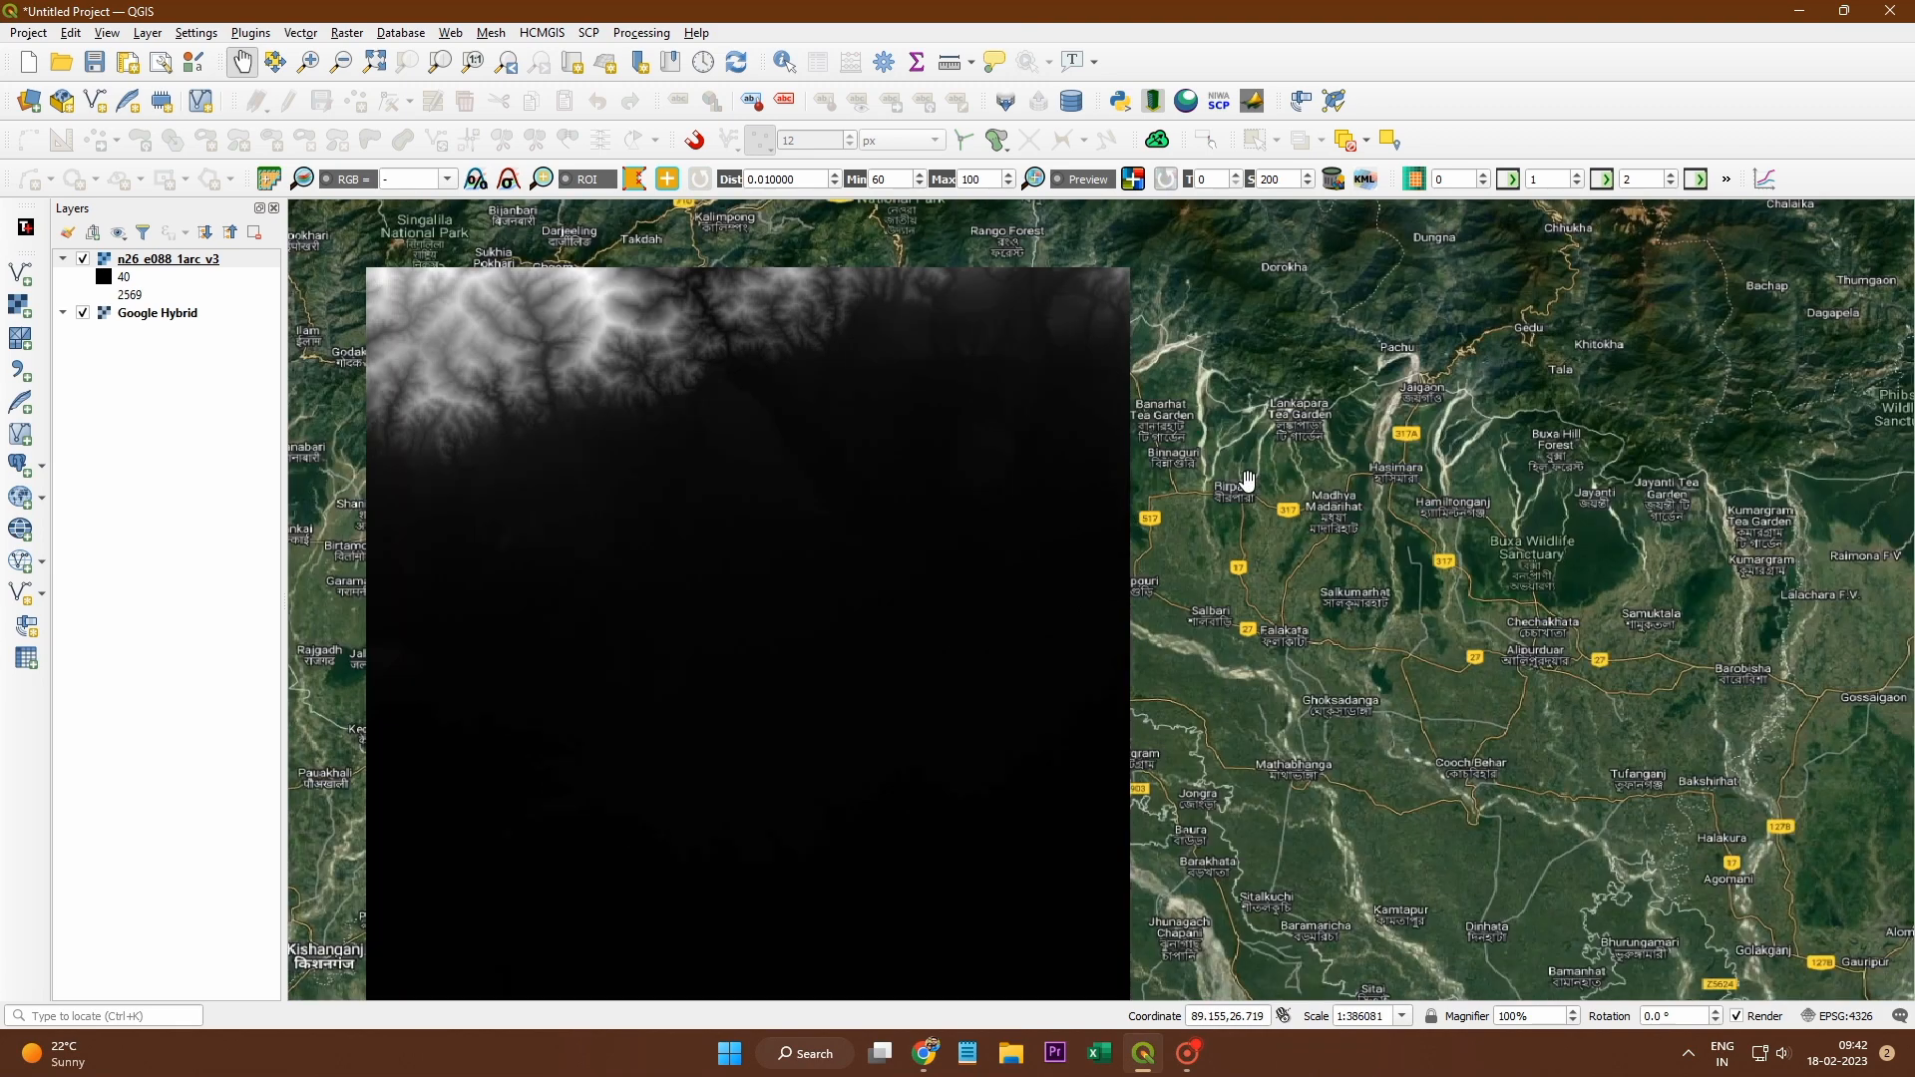
pyautogui.moveTo(1182, 485)
pyautogui.mouseDown()
pyautogui.moveTo(1222, 442)
pyautogui.moveTo(1212, 505)
pyautogui.moveTo(1281, 502)
pyautogui.moveTo(1173, 482)
pyautogui.mouseUp()
pyautogui.scroll(-1, 1221, 442)
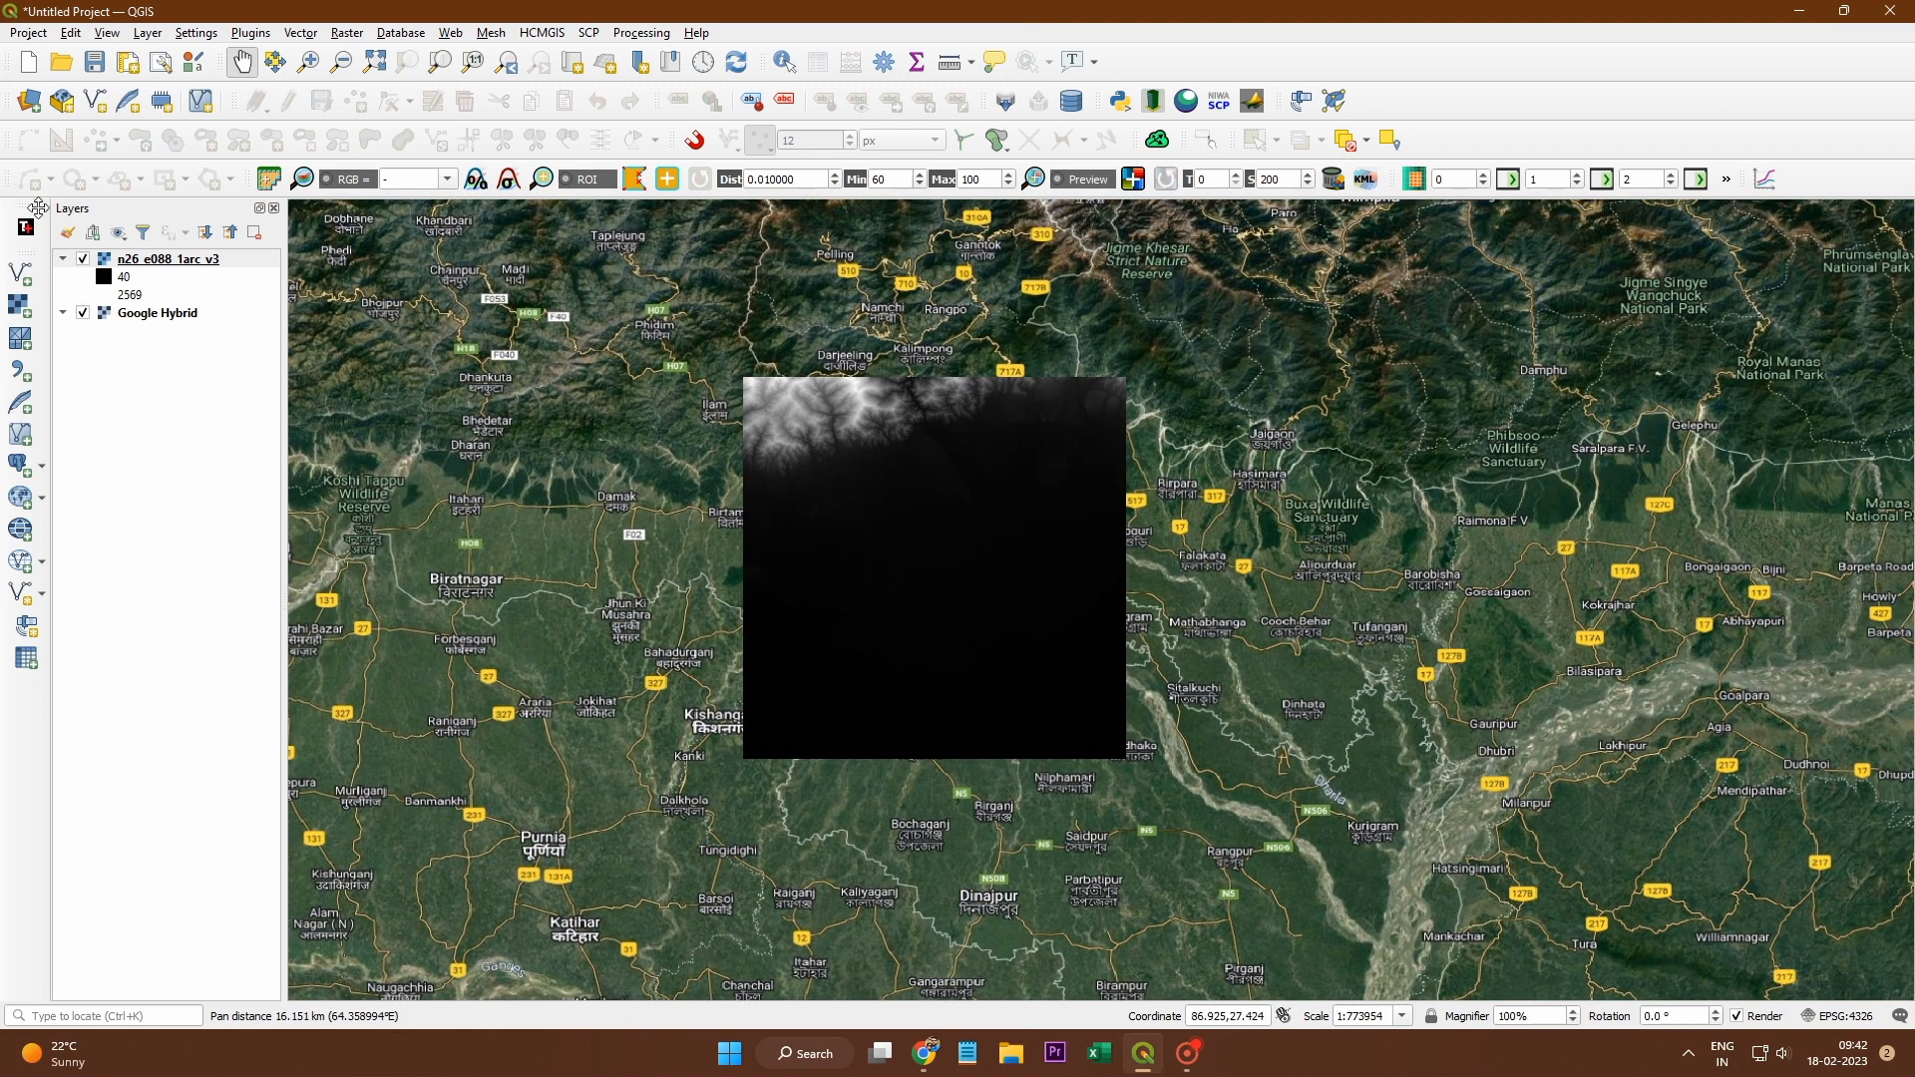
# Step: Set the n26_e088_1arc_v3 layer's symbology to Singleband pseudocolor with Band 1 (Gray) and Linear interpolation
pyautogui.rightClick(157, 265)
pyautogui.click(199, 595)
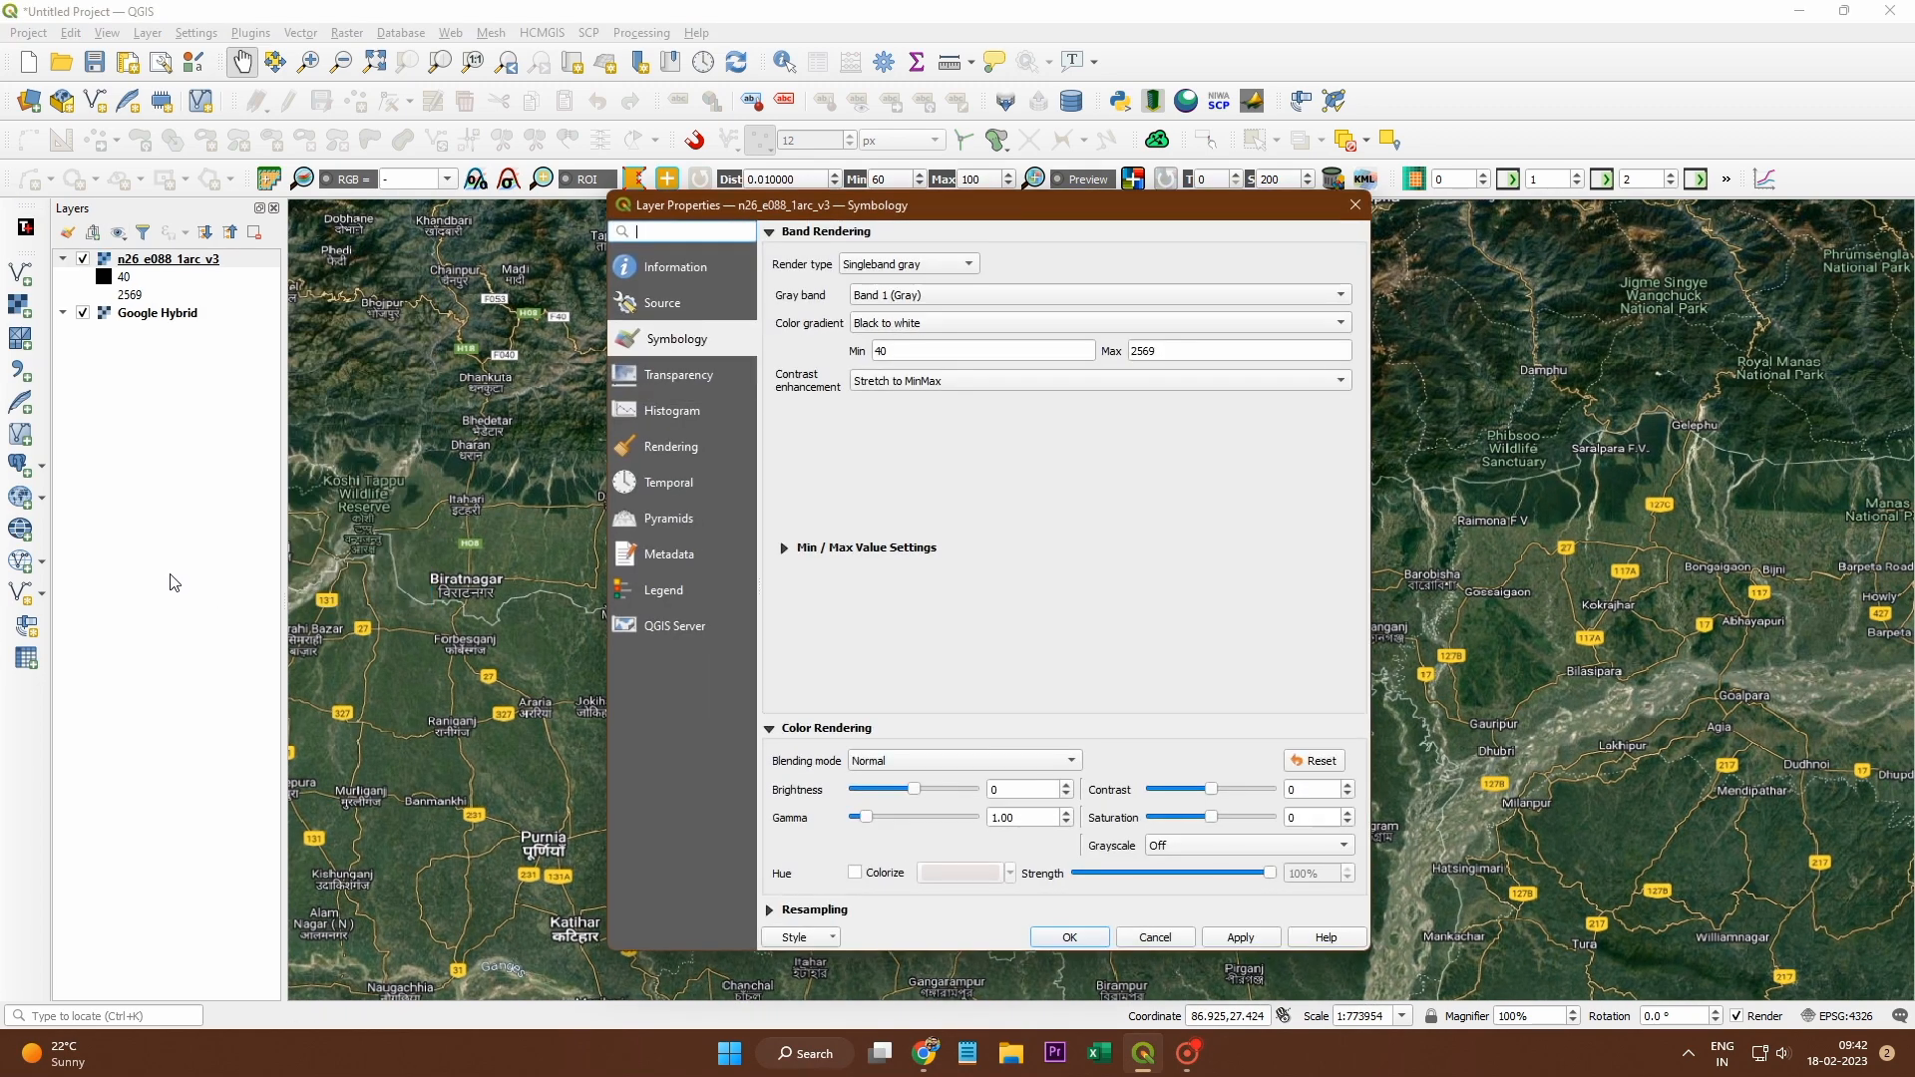
pyautogui.moveTo(947, 209); pyautogui.dragTo(700, 201)
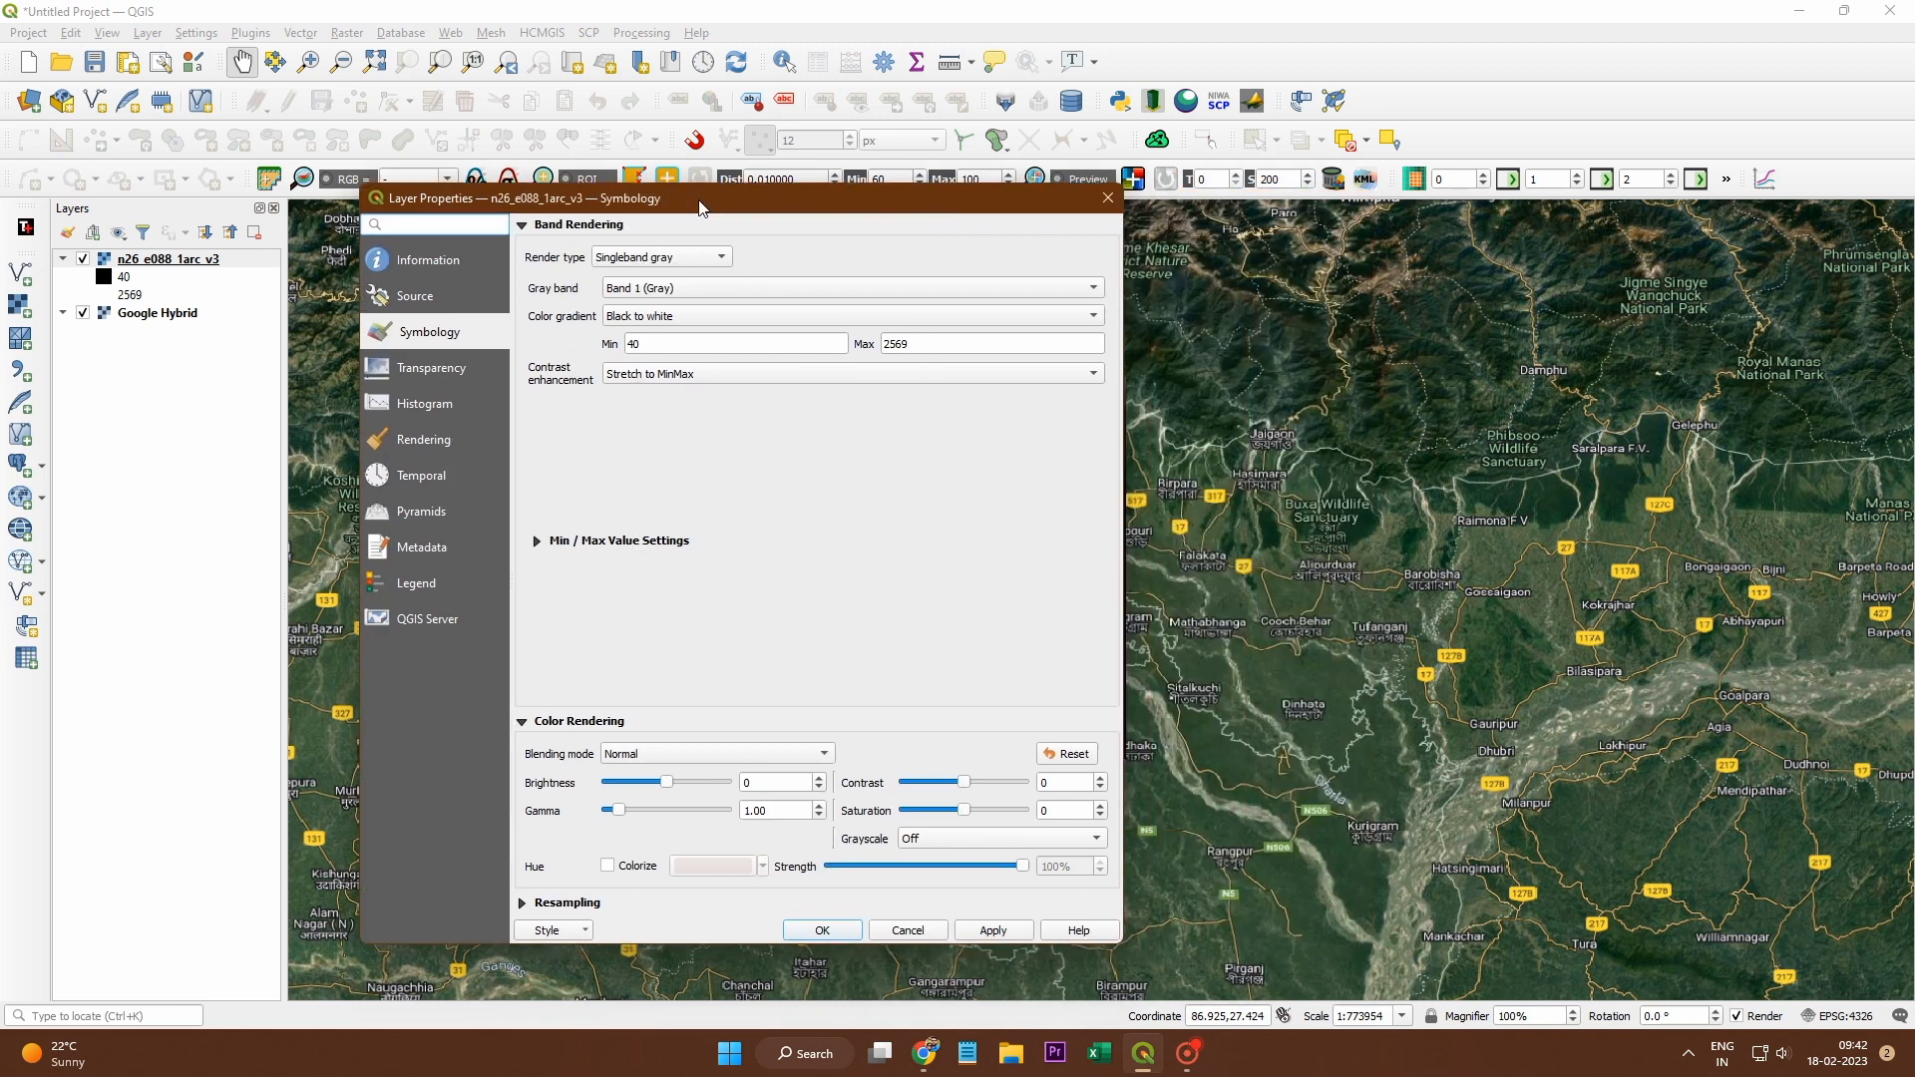
pyautogui.click(668, 261)
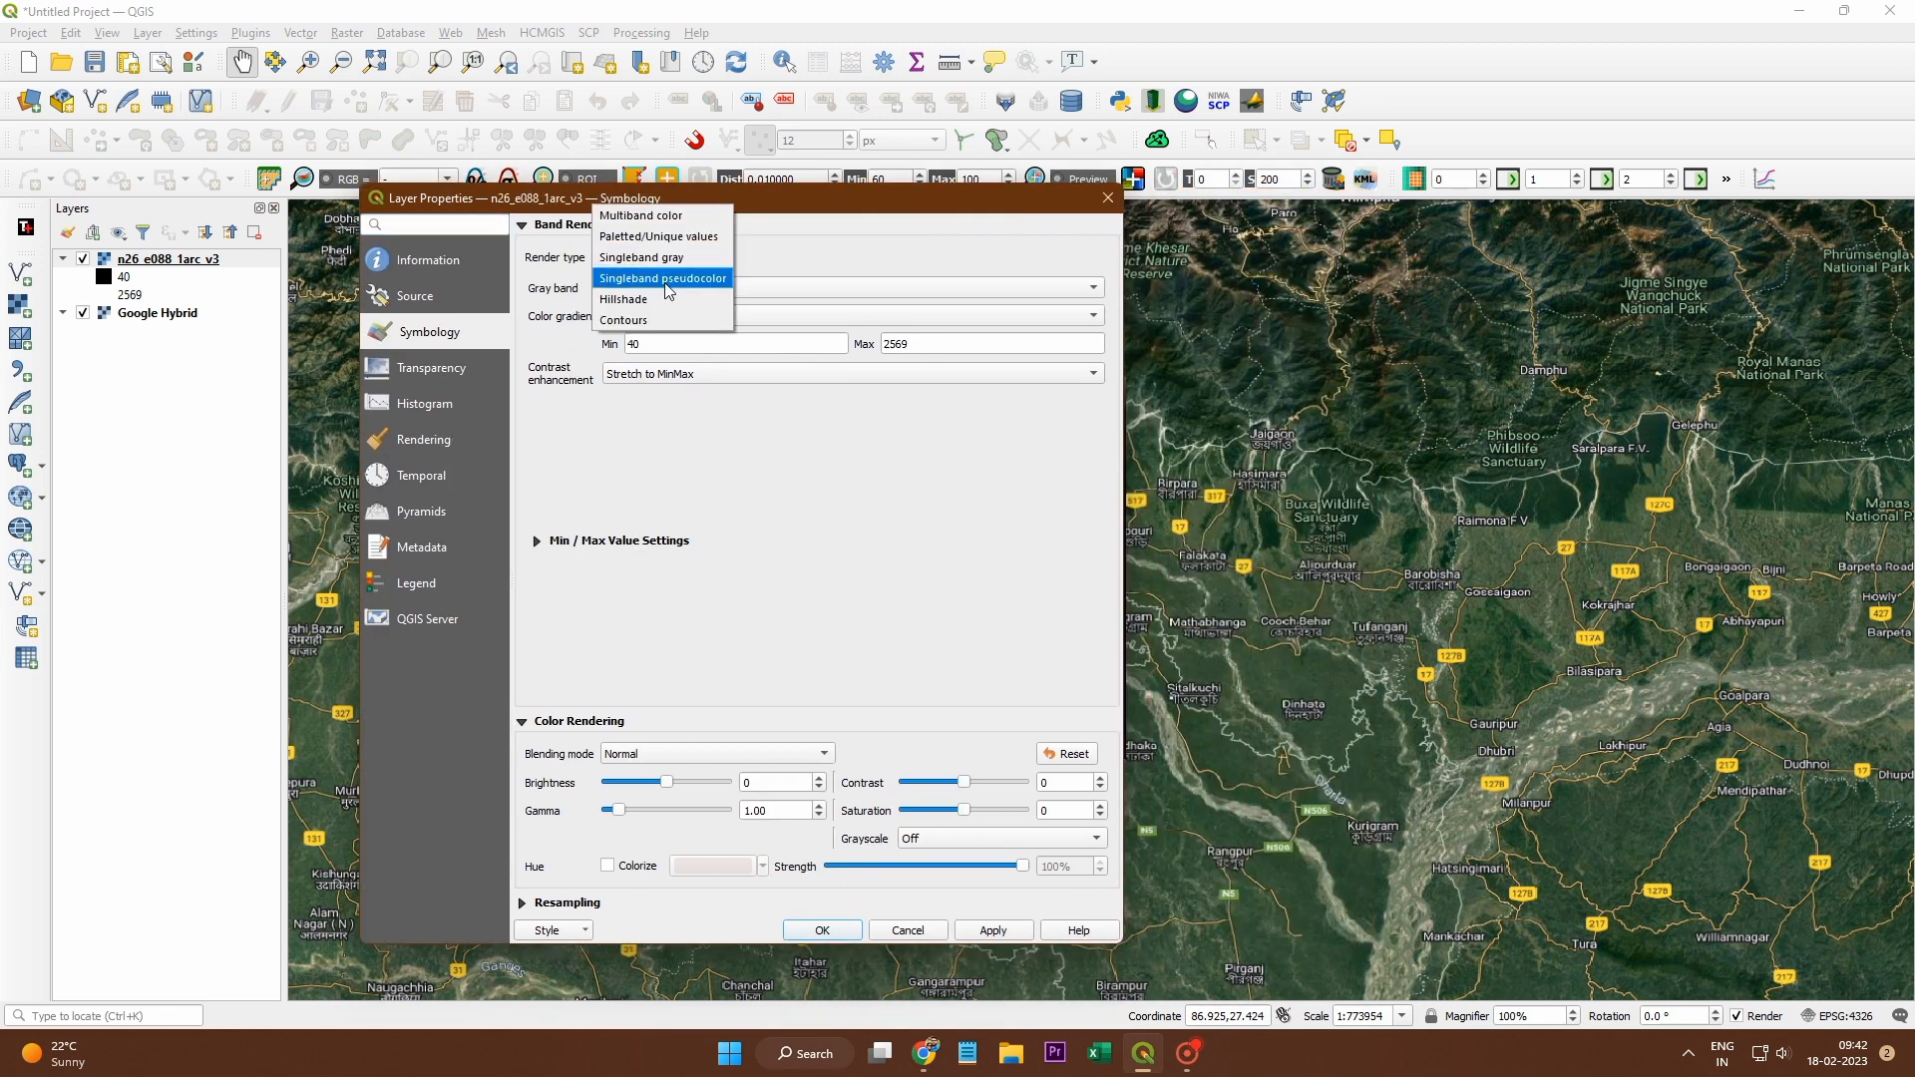
pyautogui.click(668, 280)
pyautogui.click(775, 286)
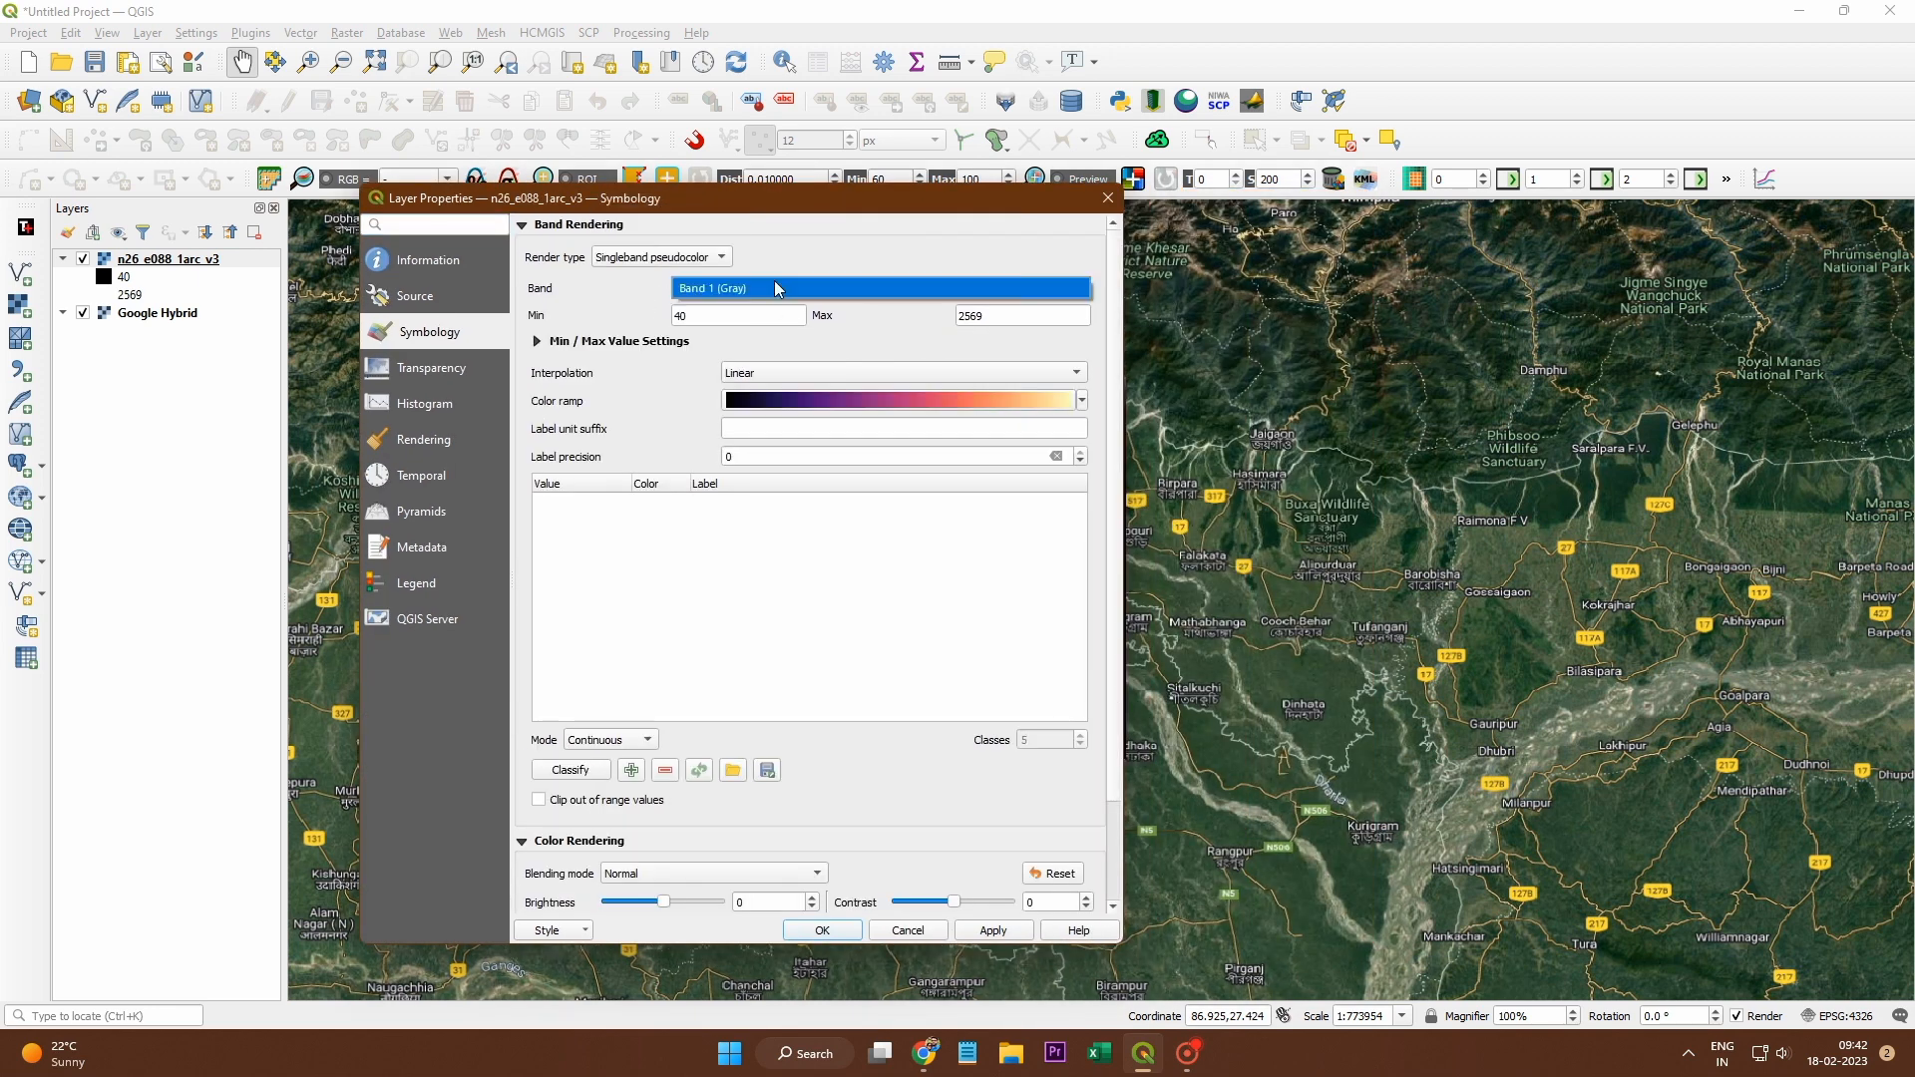
pyautogui.click(892, 372)
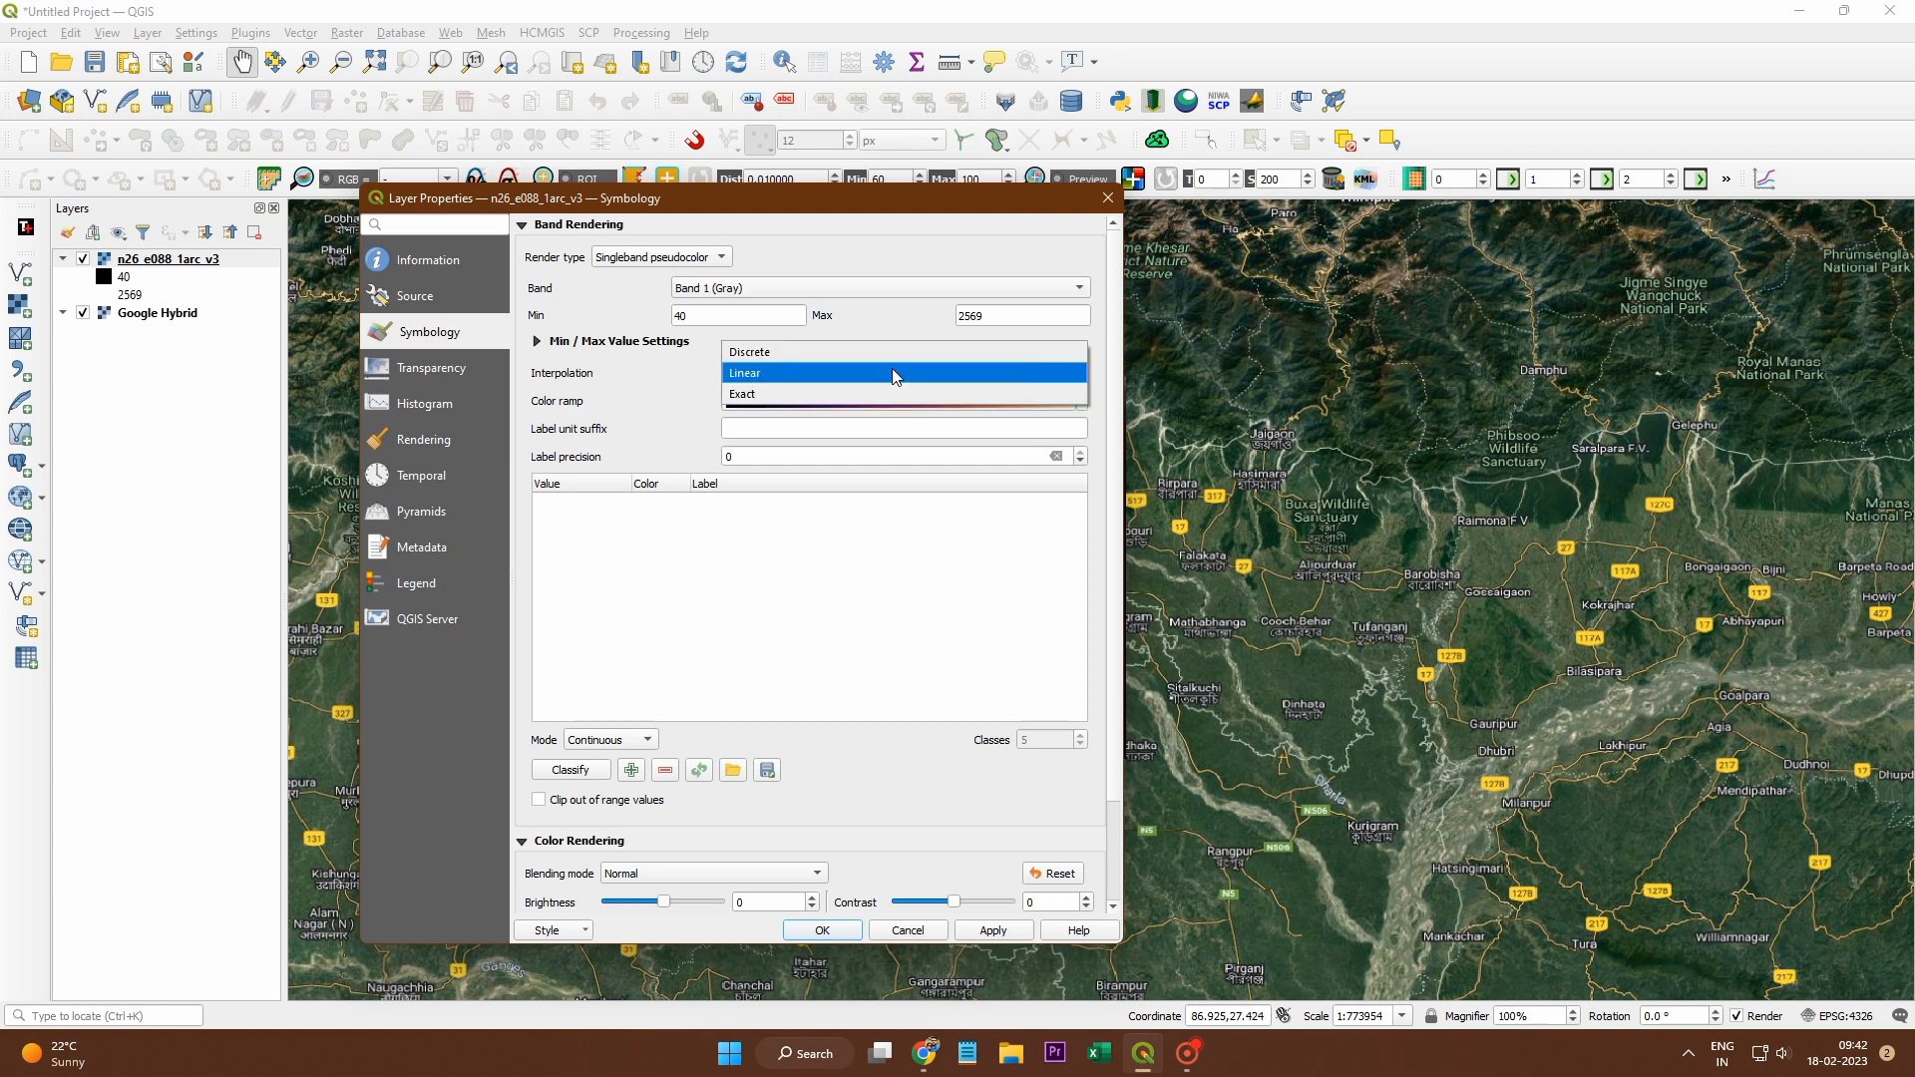
pyautogui.click(894, 374)
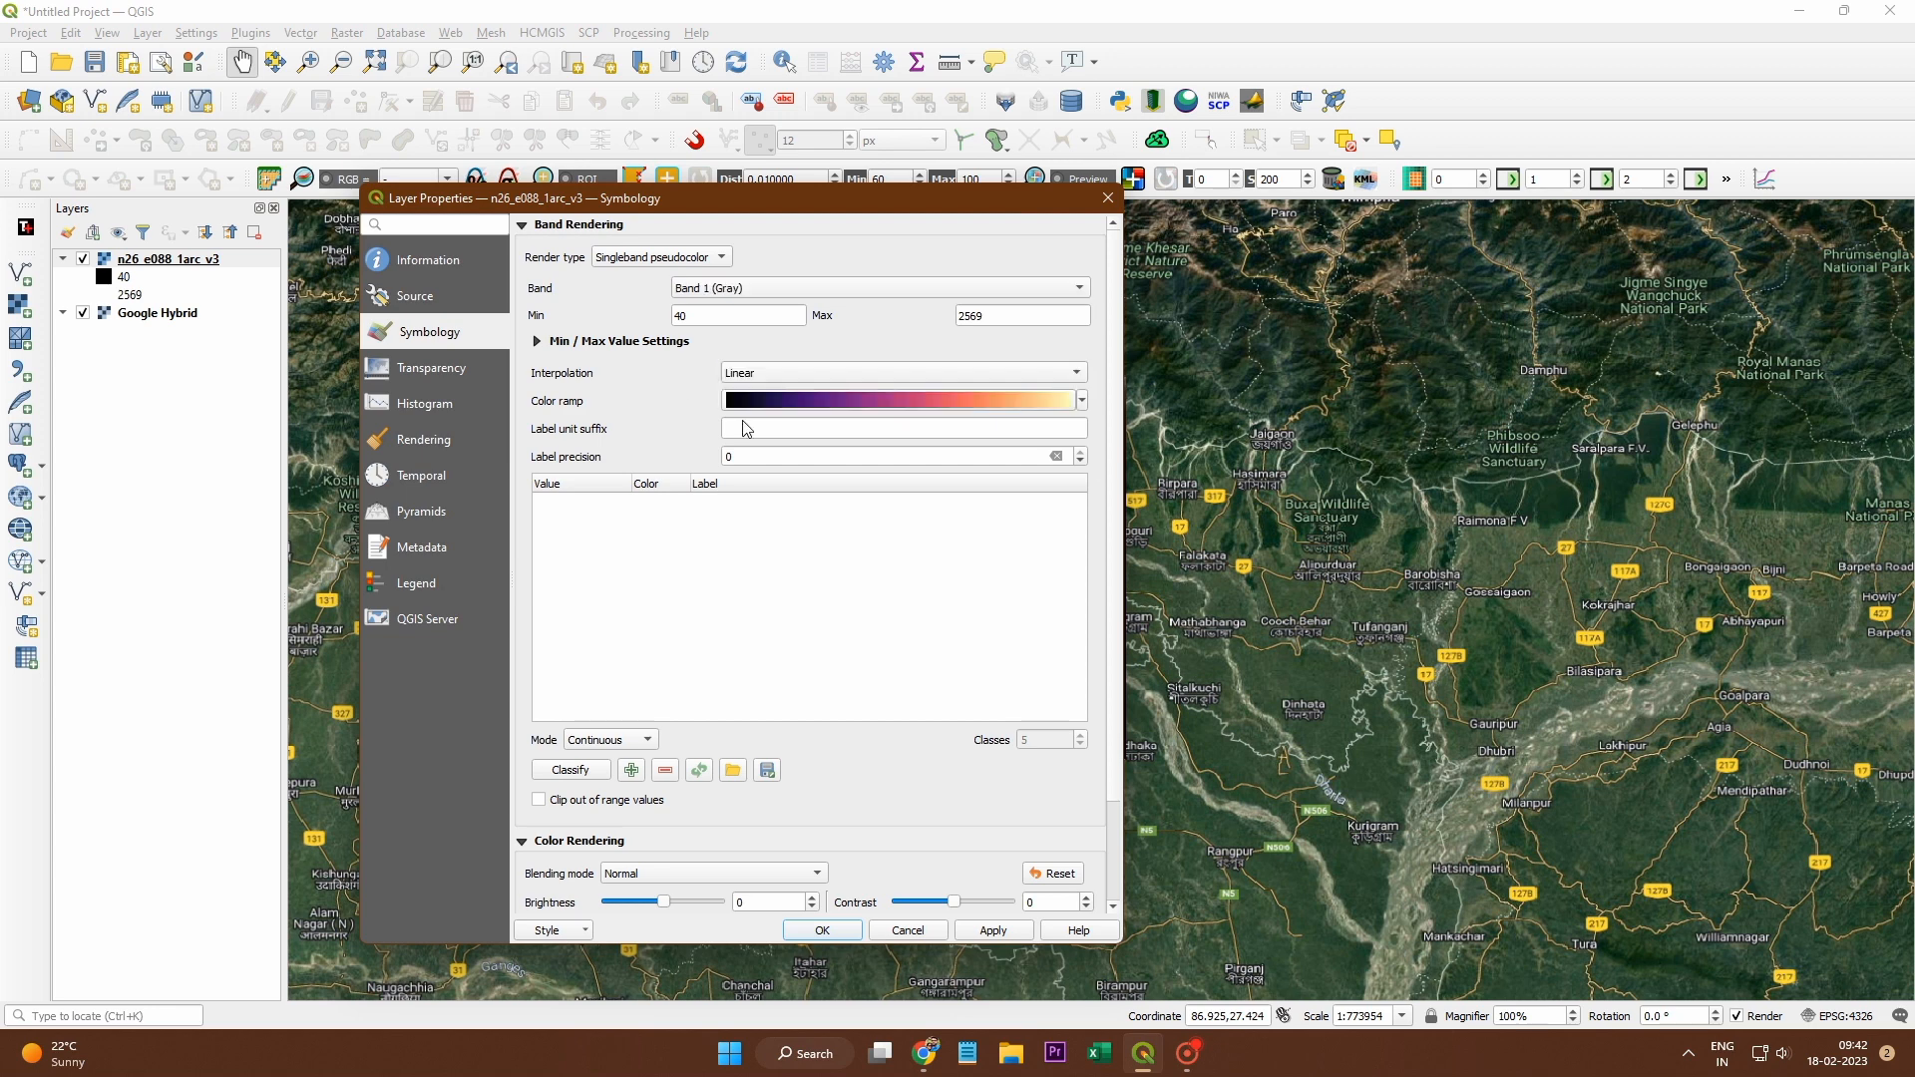
# Step: Set the color ramp of the n26_e088_1arc_v3 layer to PuOr
pyautogui.click(1081, 400)
pyautogui.moveTo(791, 638)
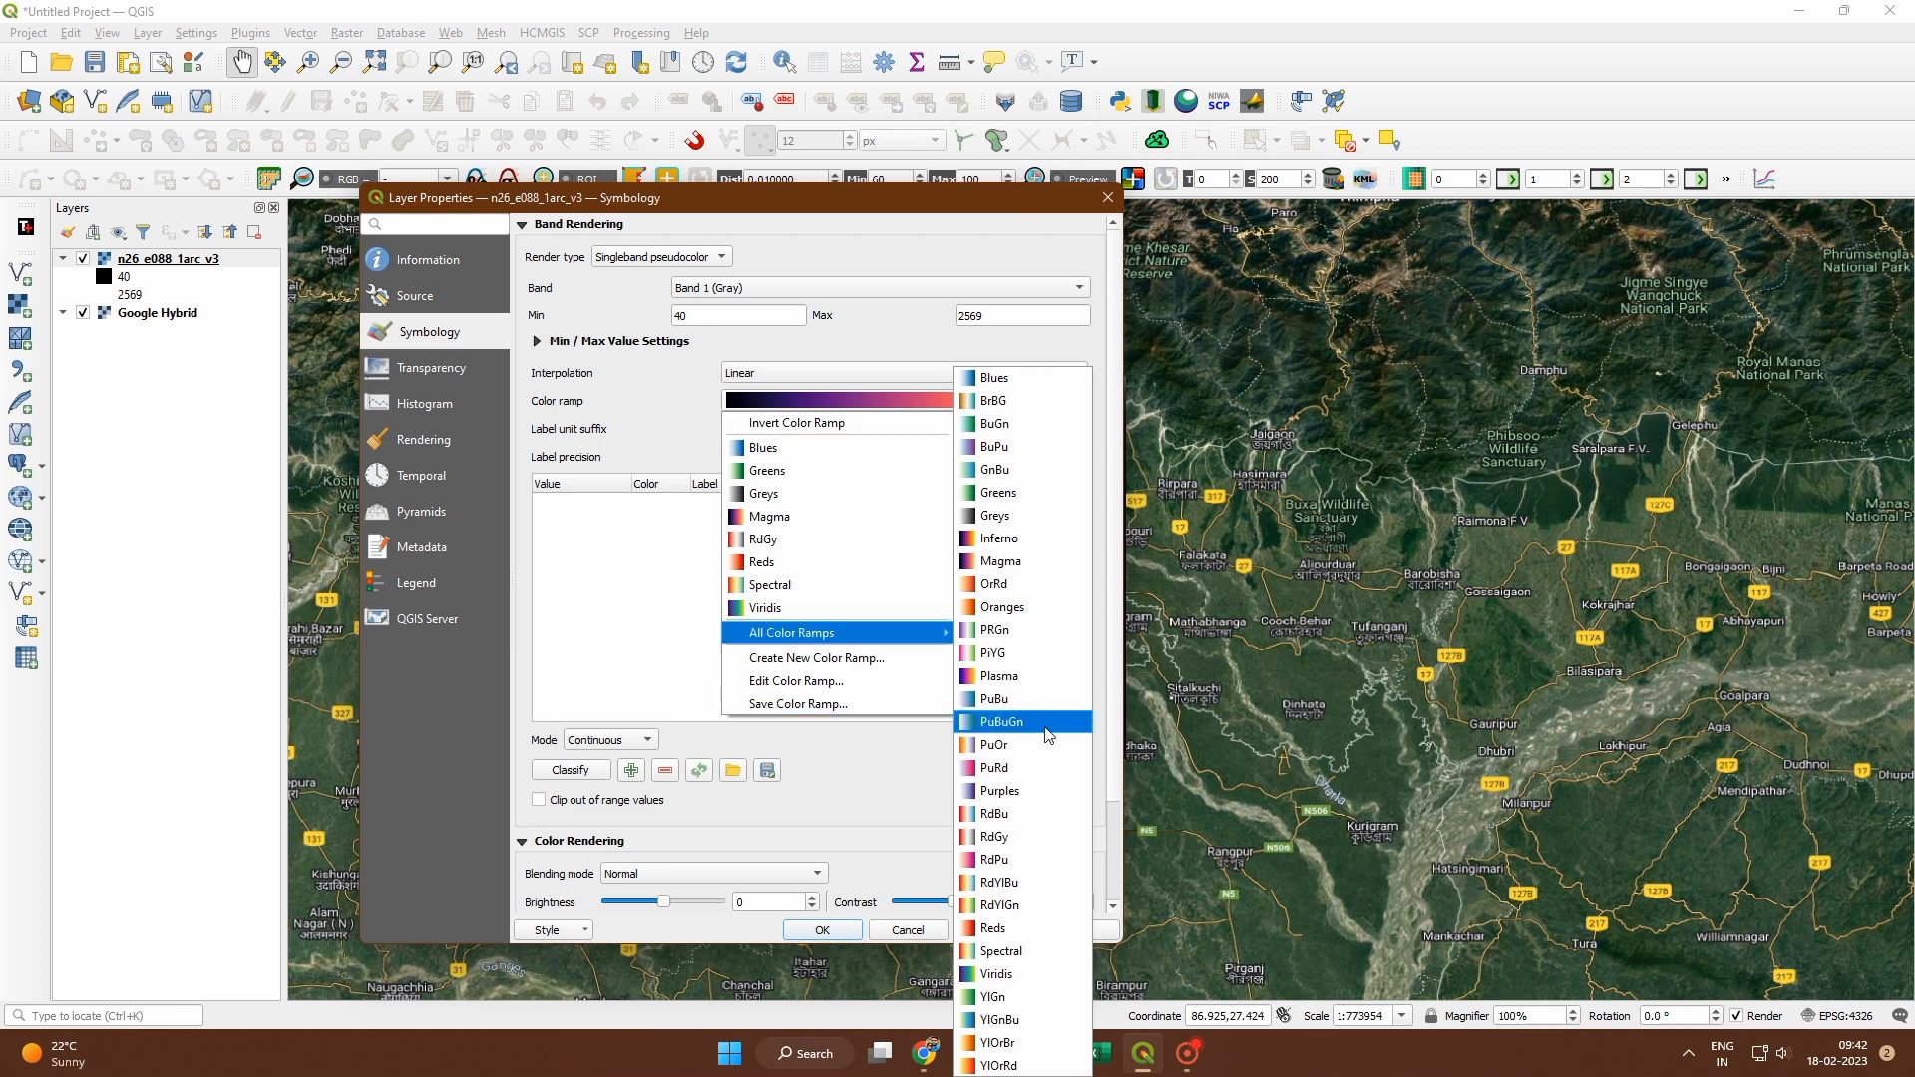
pyautogui.click(997, 744)
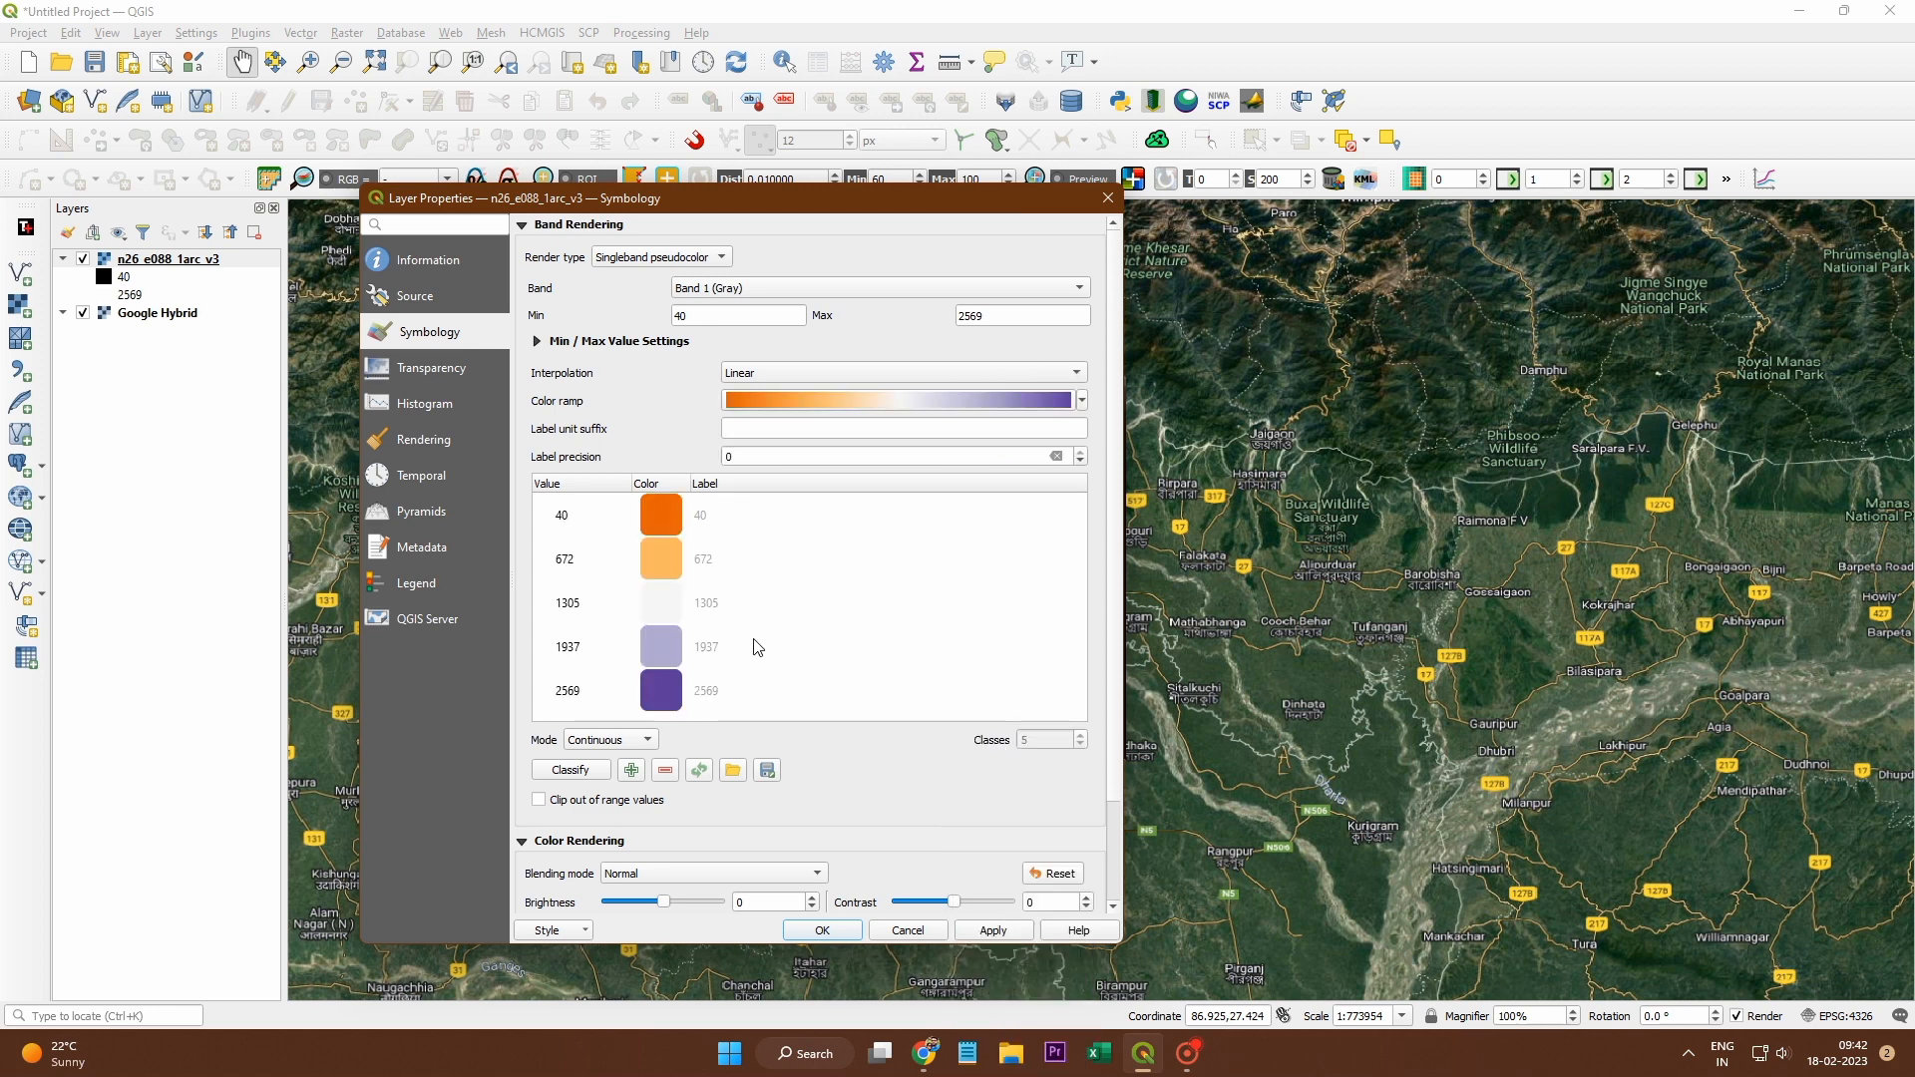
# Step: Classify the elevation raster into 50 classes in Equal Interval mode and apply the styling to the map
pyautogui.scroll(-1, 763, 638)
pyautogui.click(592, 684)
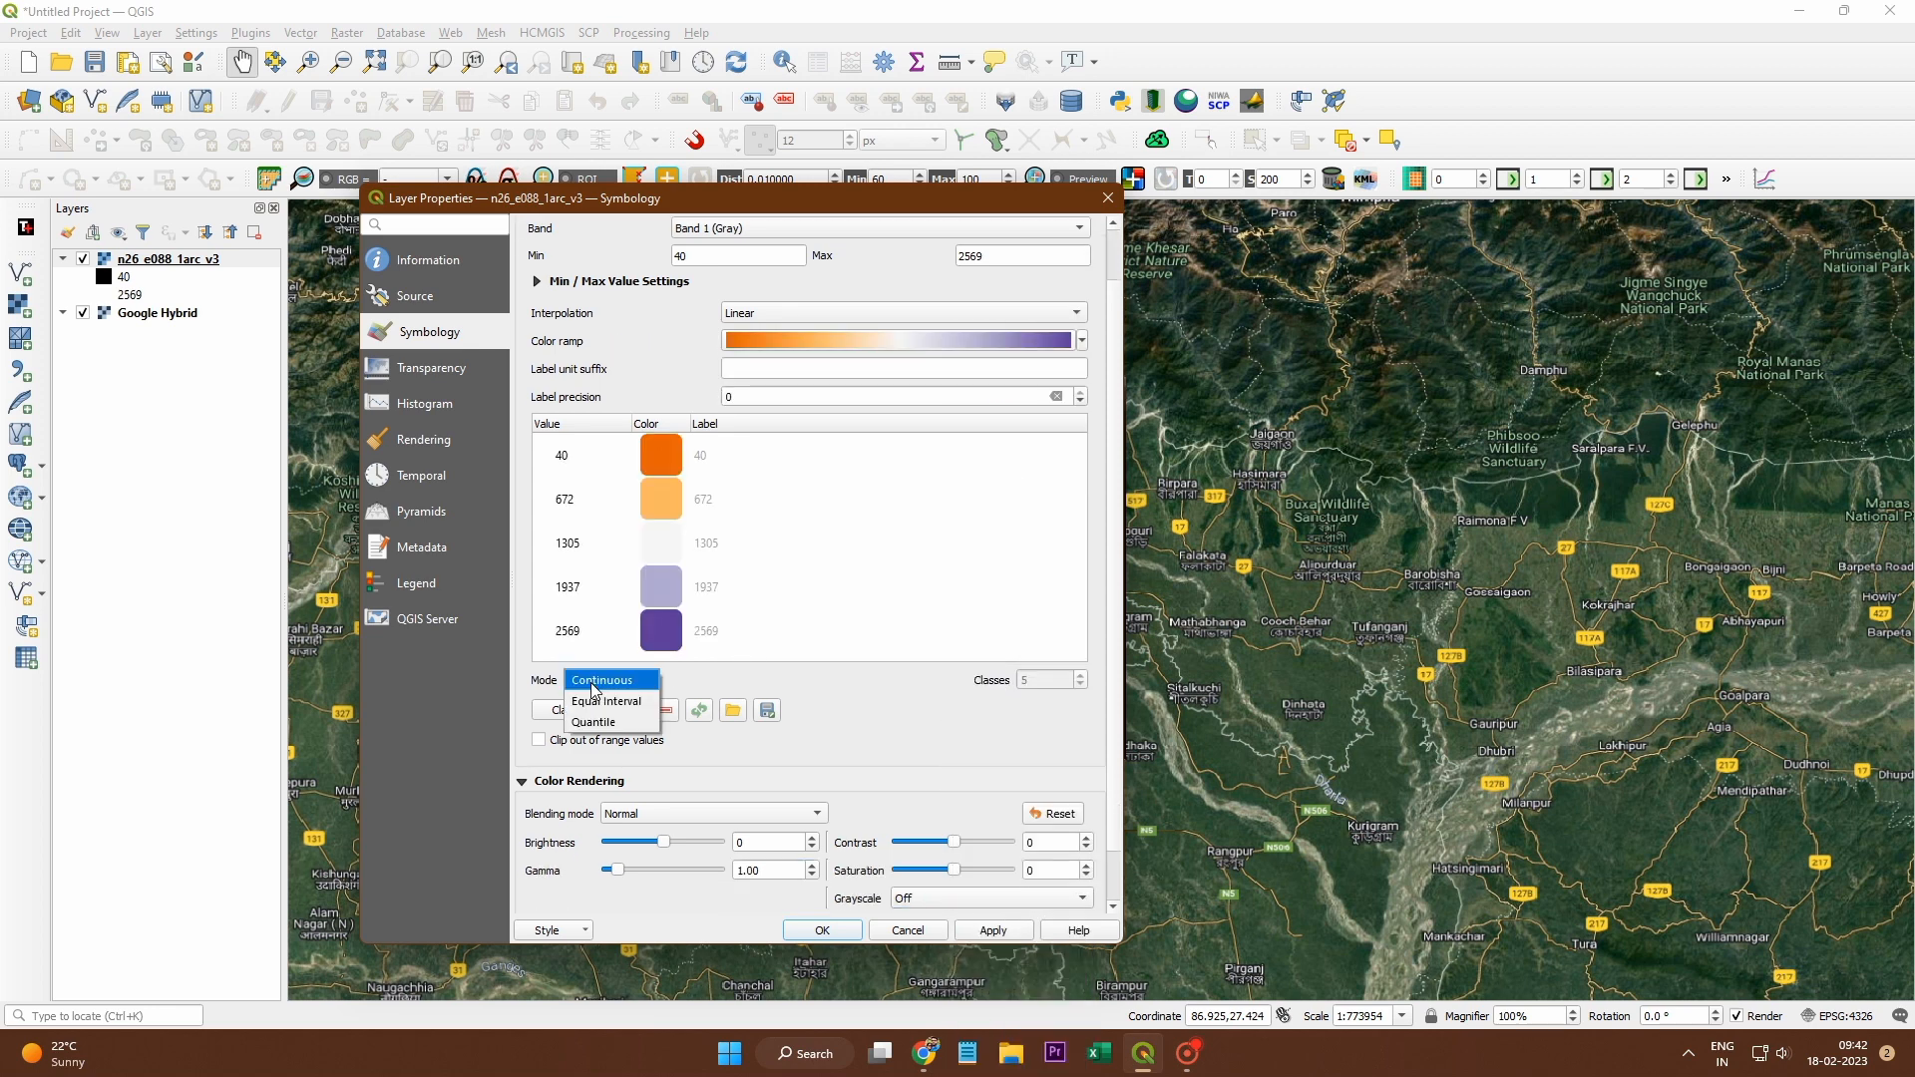
pyautogui.click(599, 701)
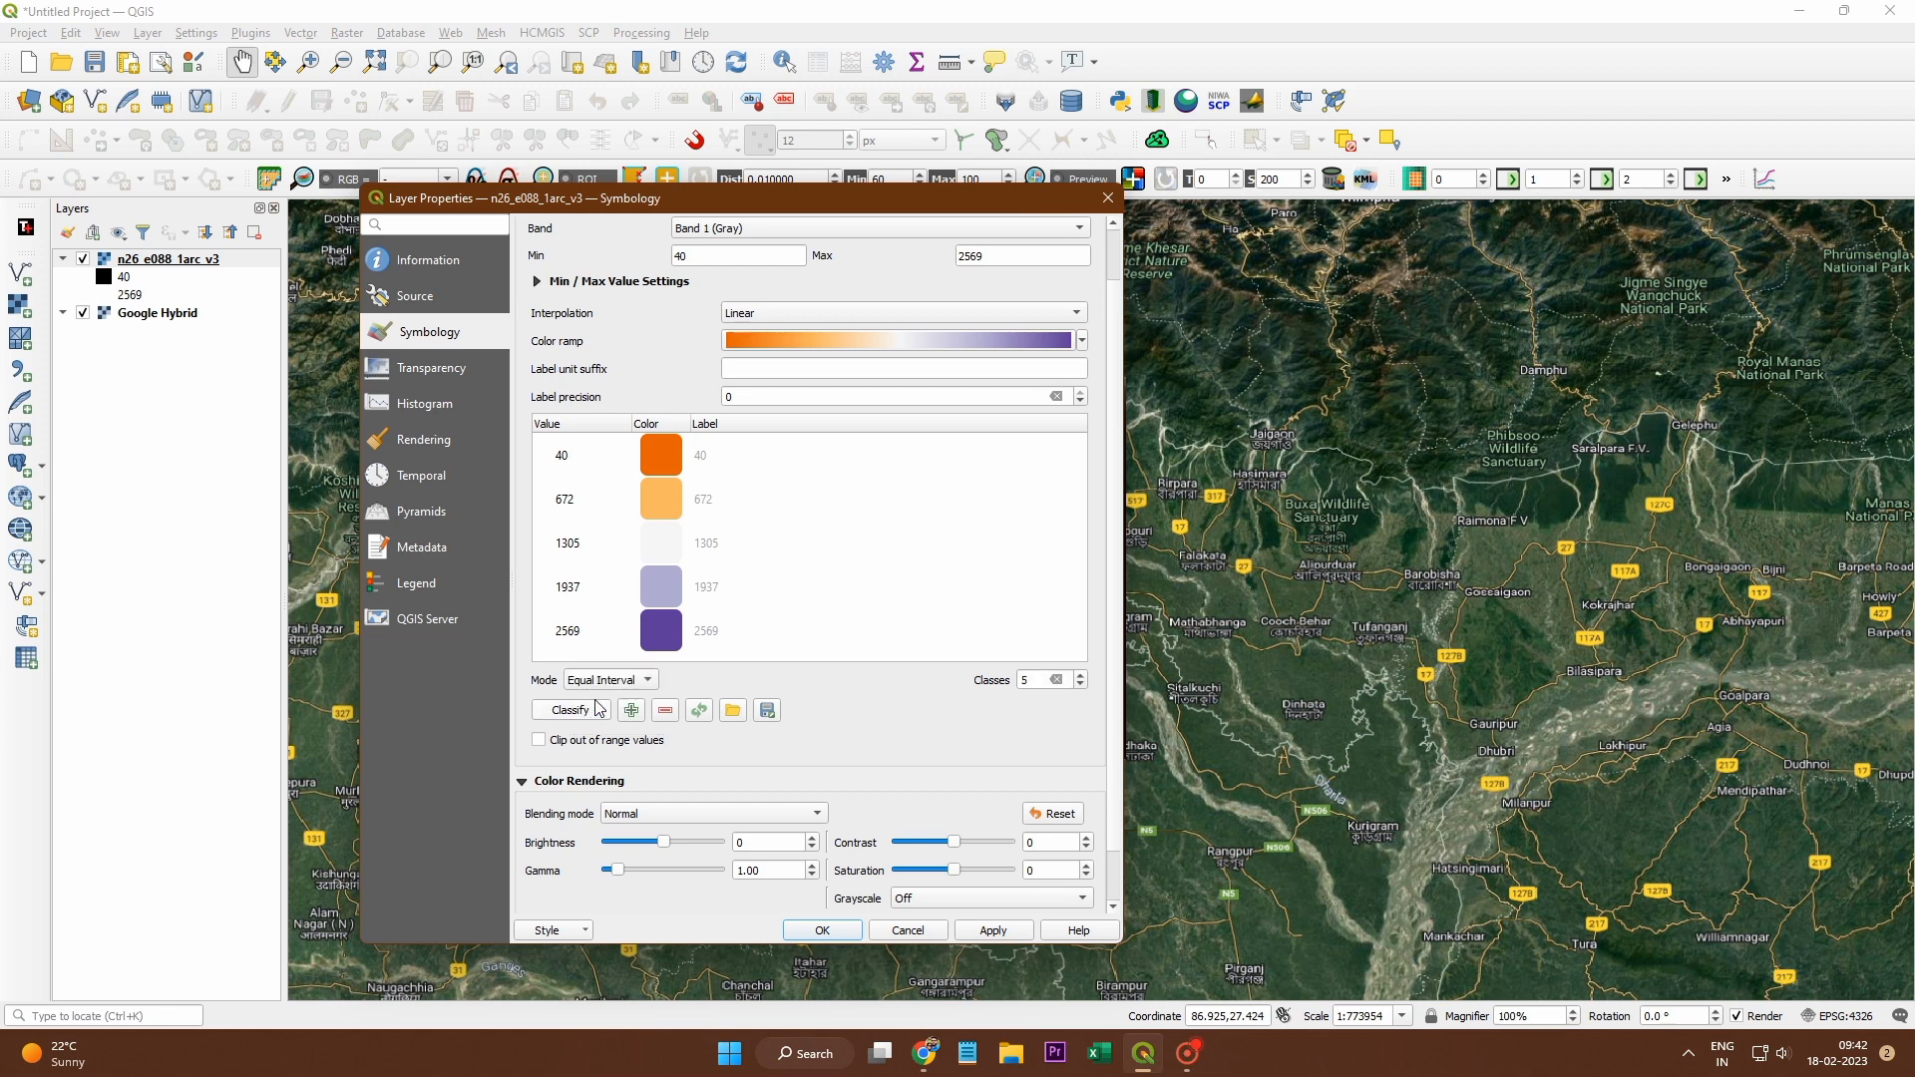
pyautogui.click(1026, 679)
pyautogui.write('0')
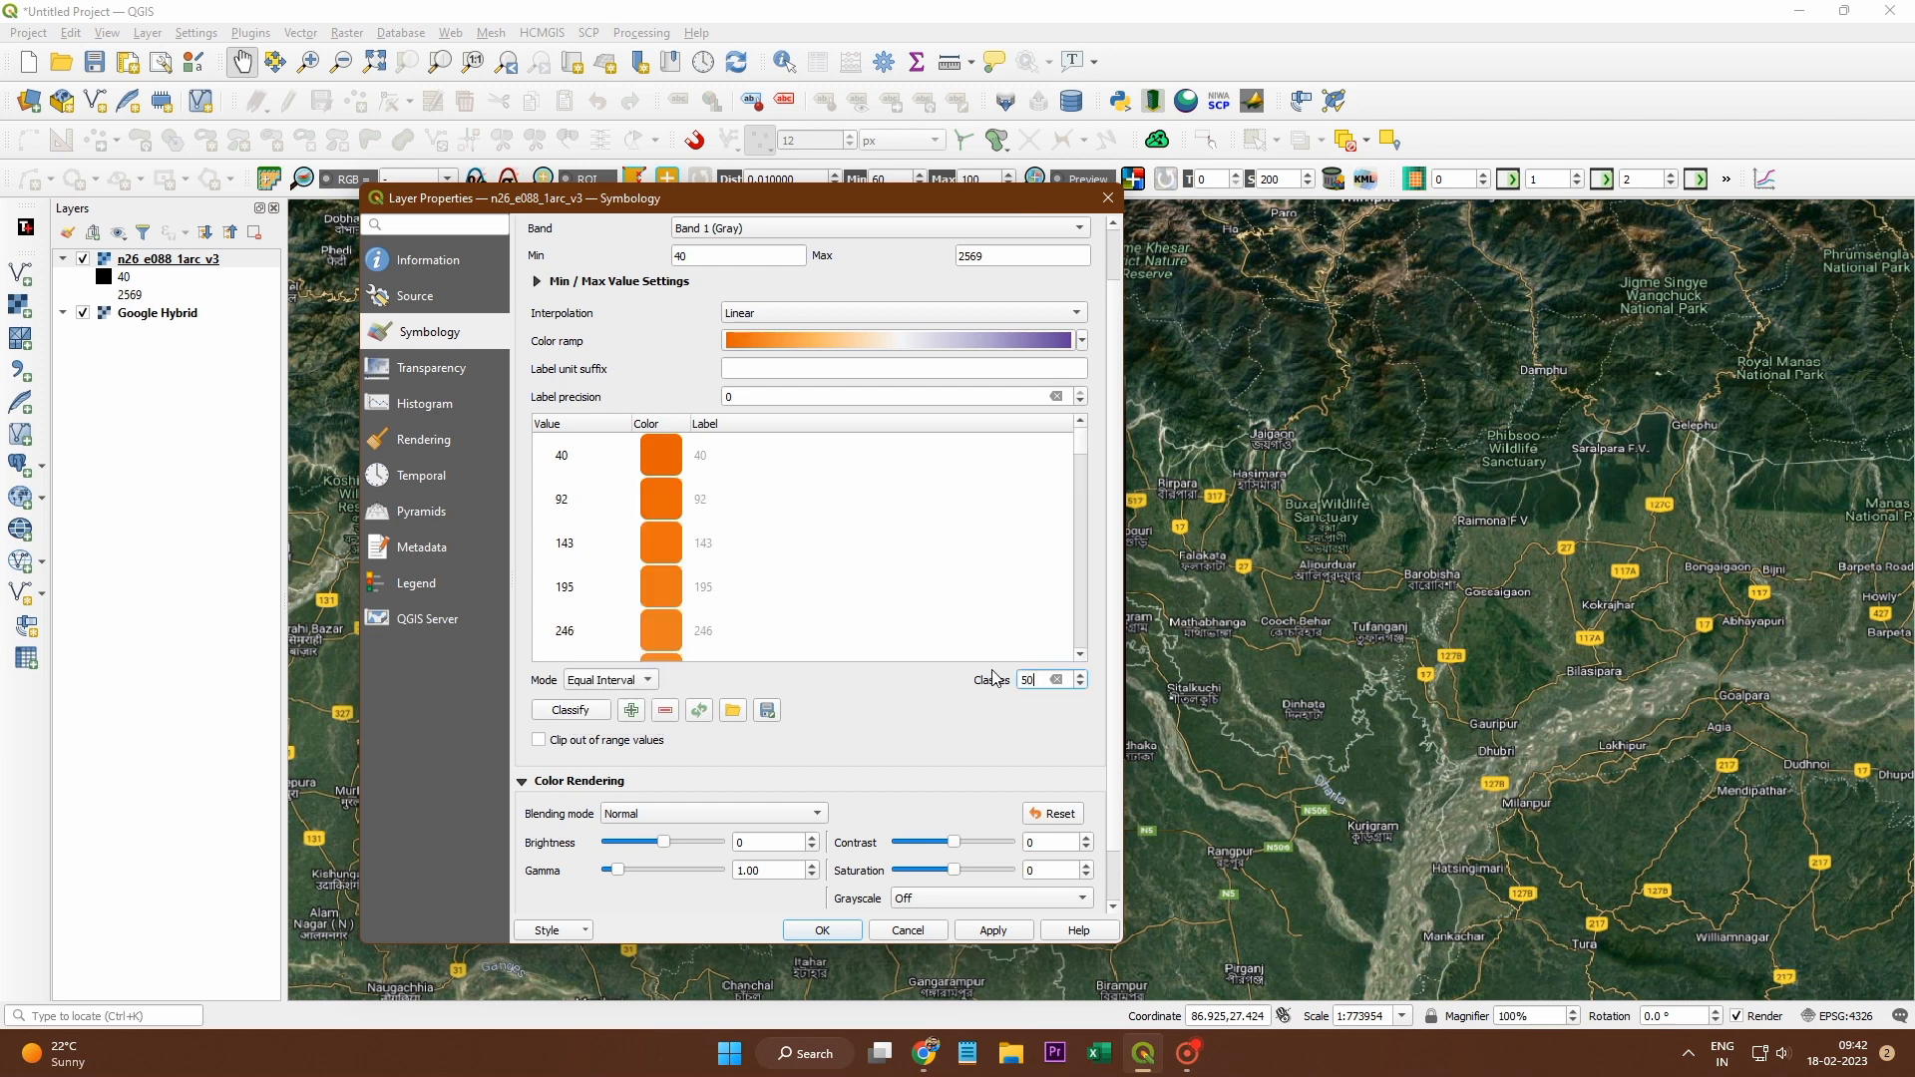
pyautogui.click(993, 930)
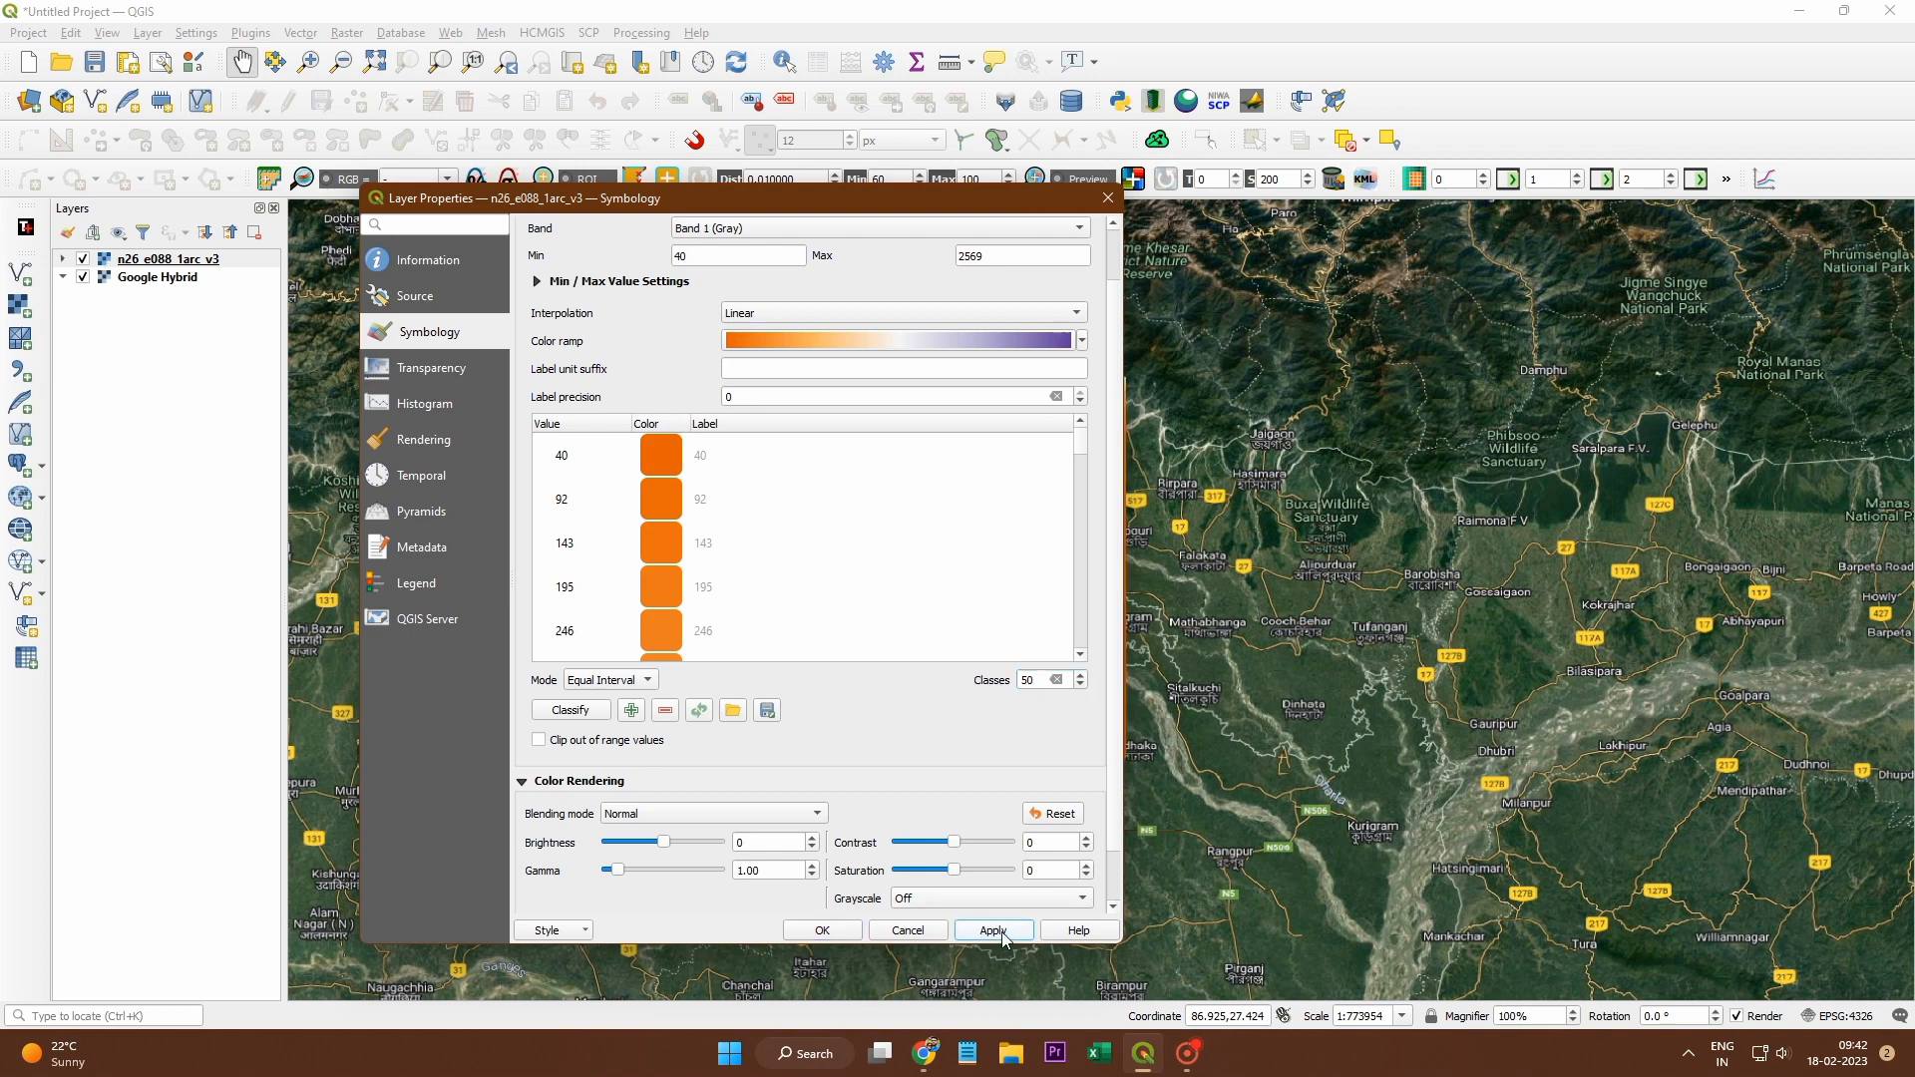
pyautogui.click(822, 930)
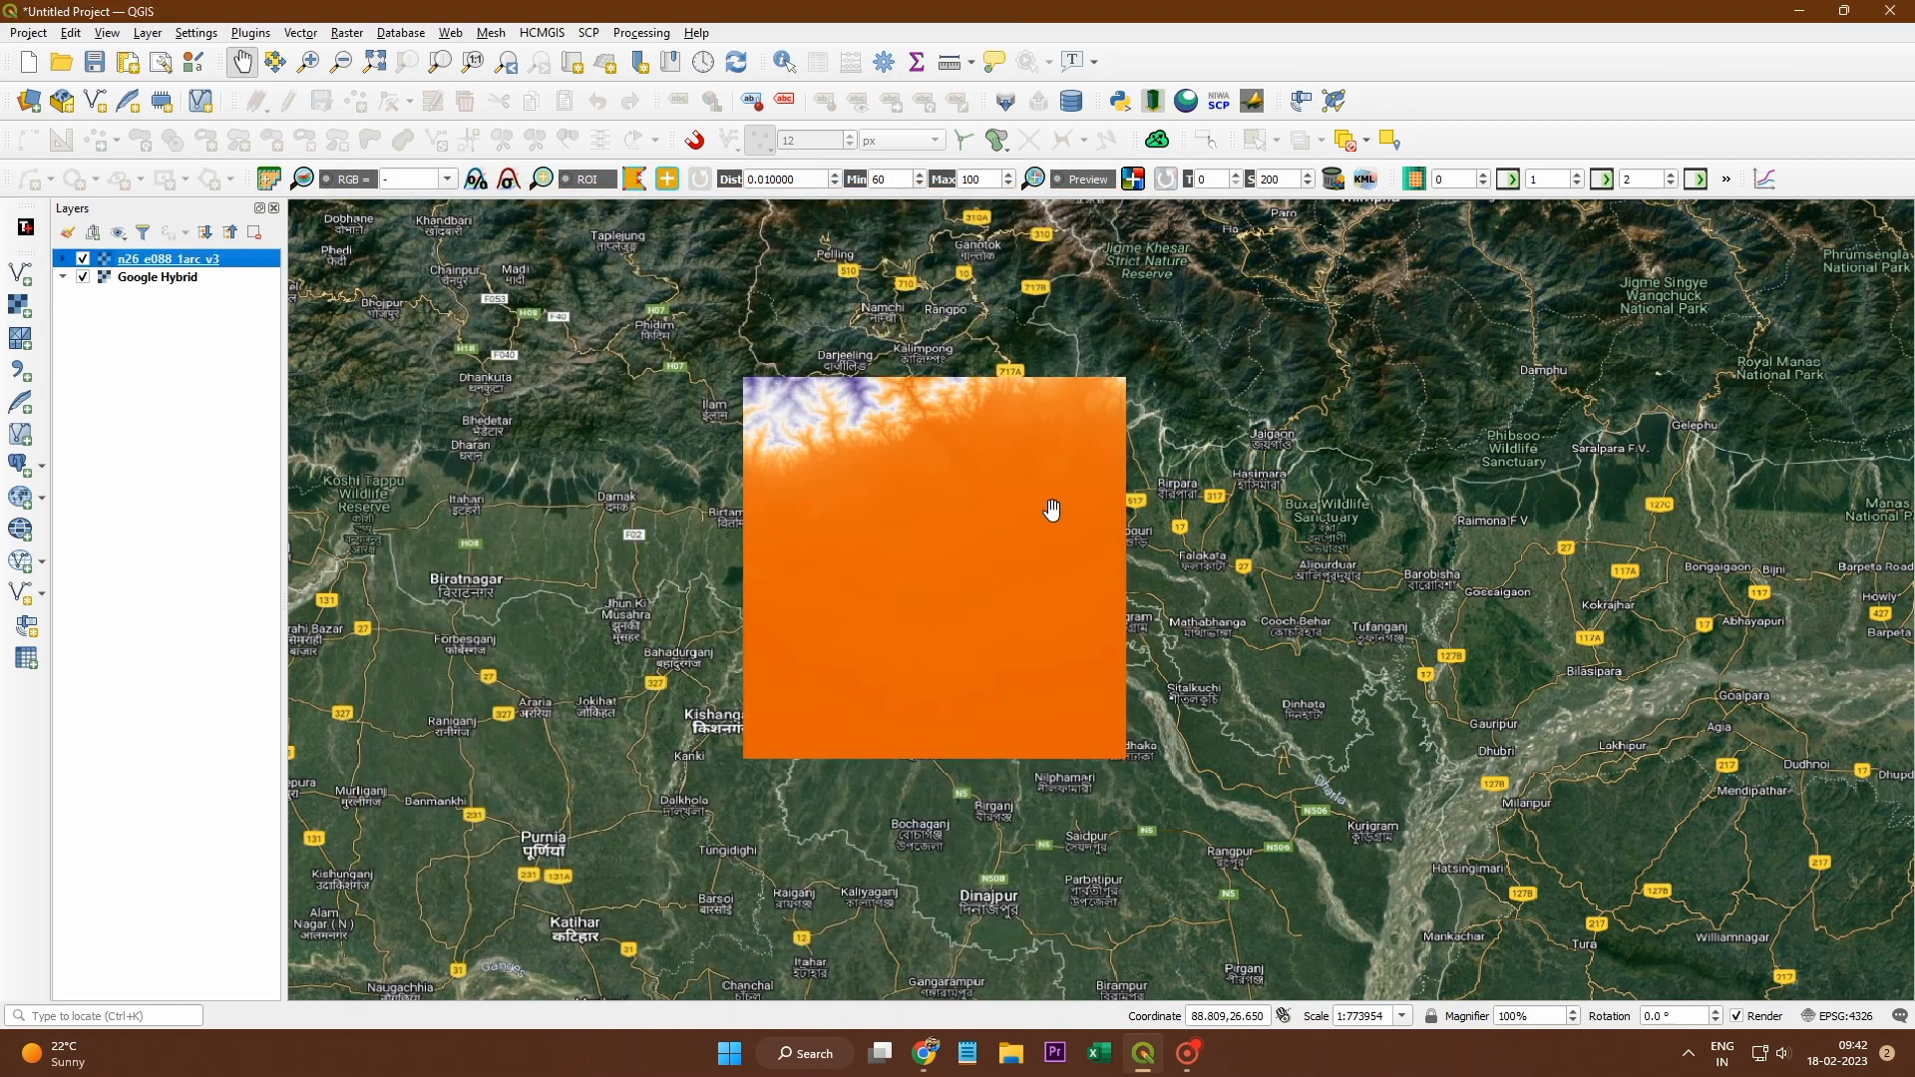
# Step: Change the n26_e088_1arc_v3 layer's classification mode to Quantile and apply the symbology
pyautogui.scroll(1, 1055, 518)
pyautogui.scroll(-1, 1217, 623)
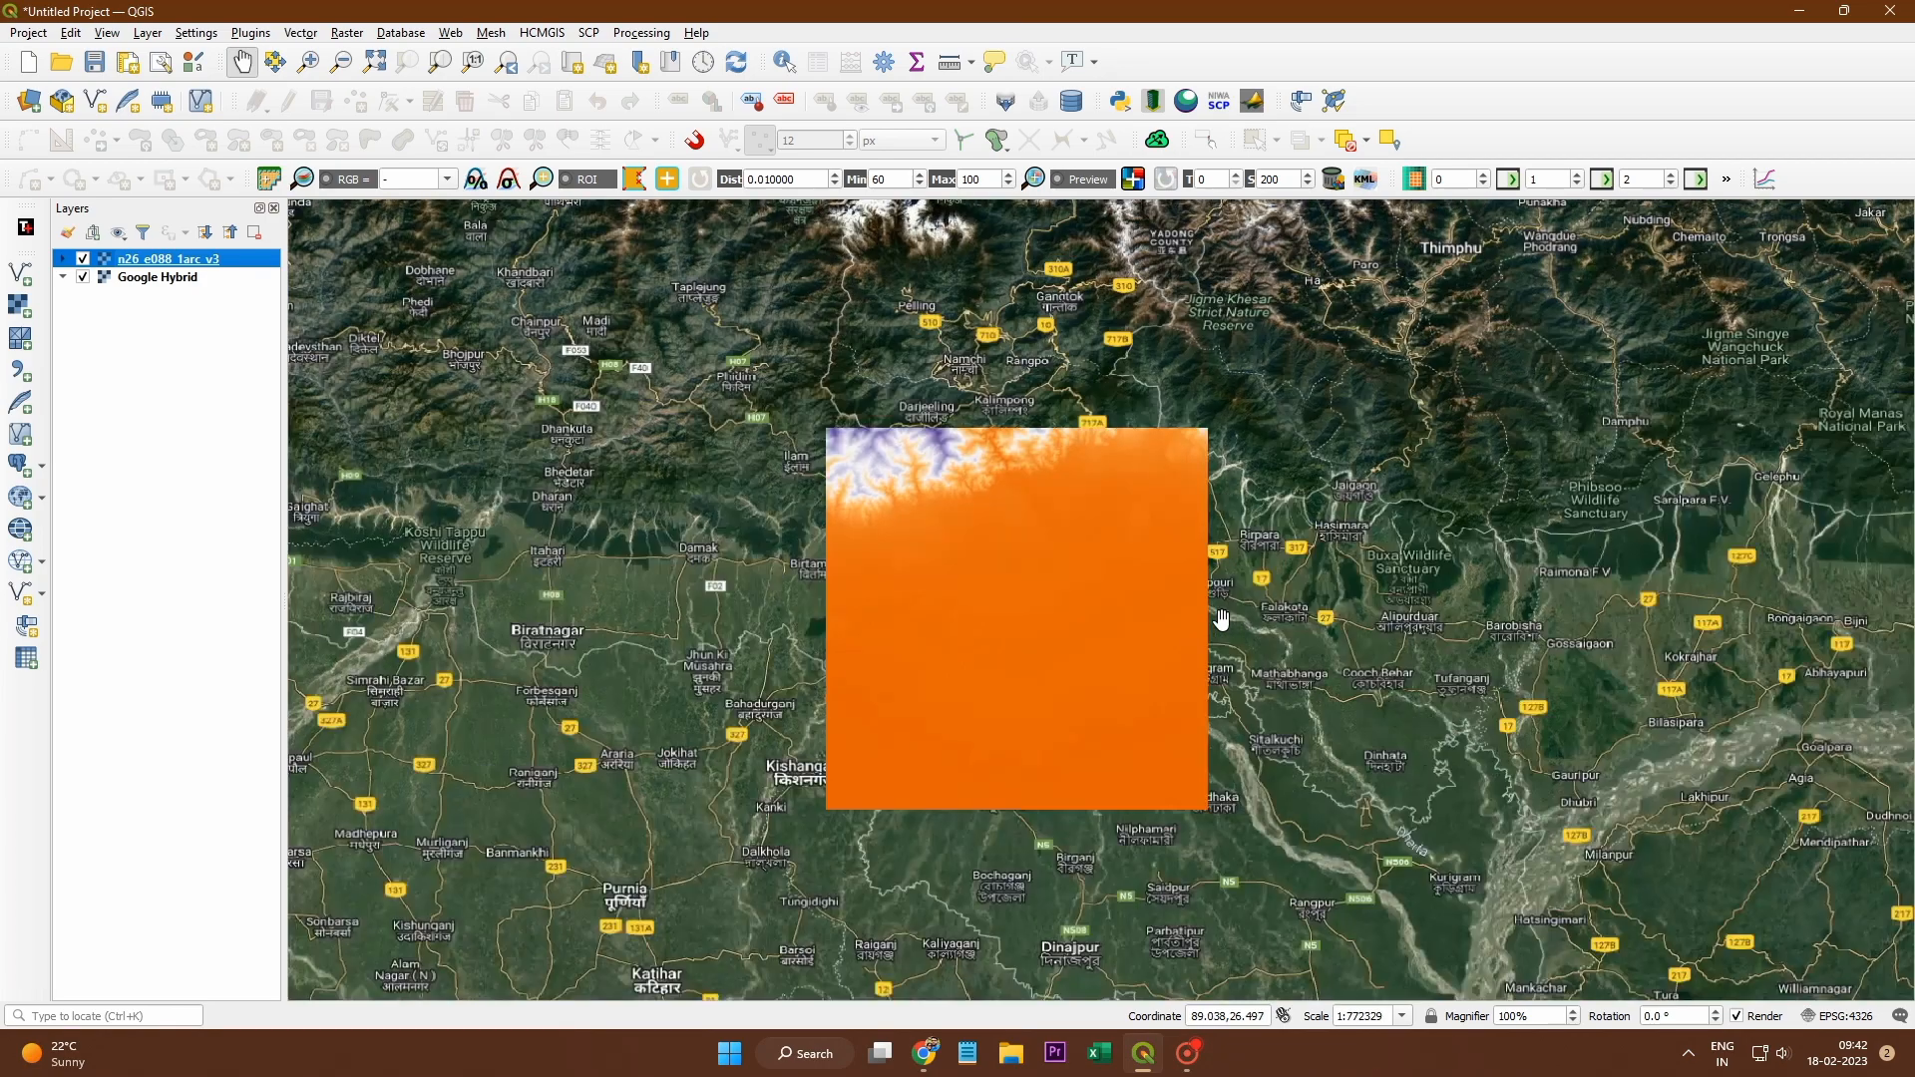
pyautogui.scroll(1, 1055, 560)
pyautogui.scroll(-1, 1055, 560)
pyautogui.moveTo(1034, 671); pyautogui.dragTo(1023, 618)
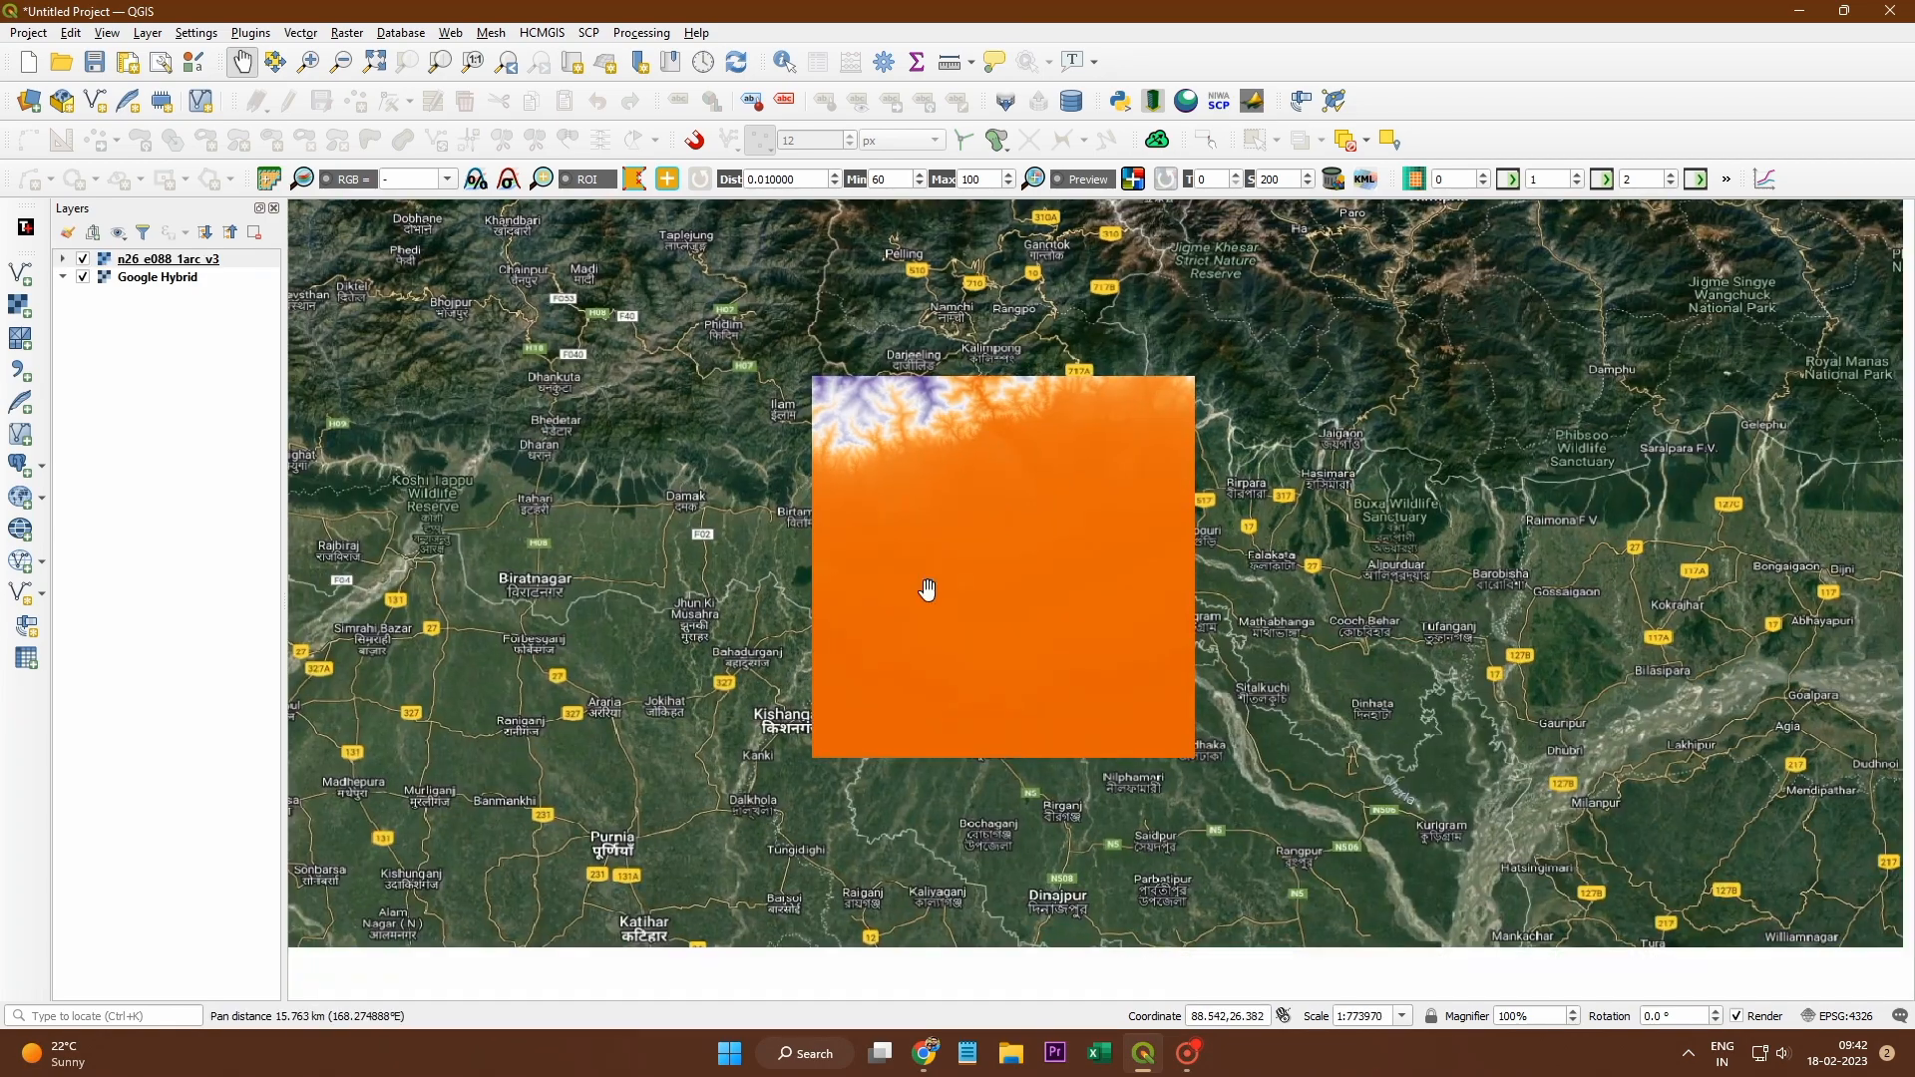
pyautogui.rightClick(165, 260)
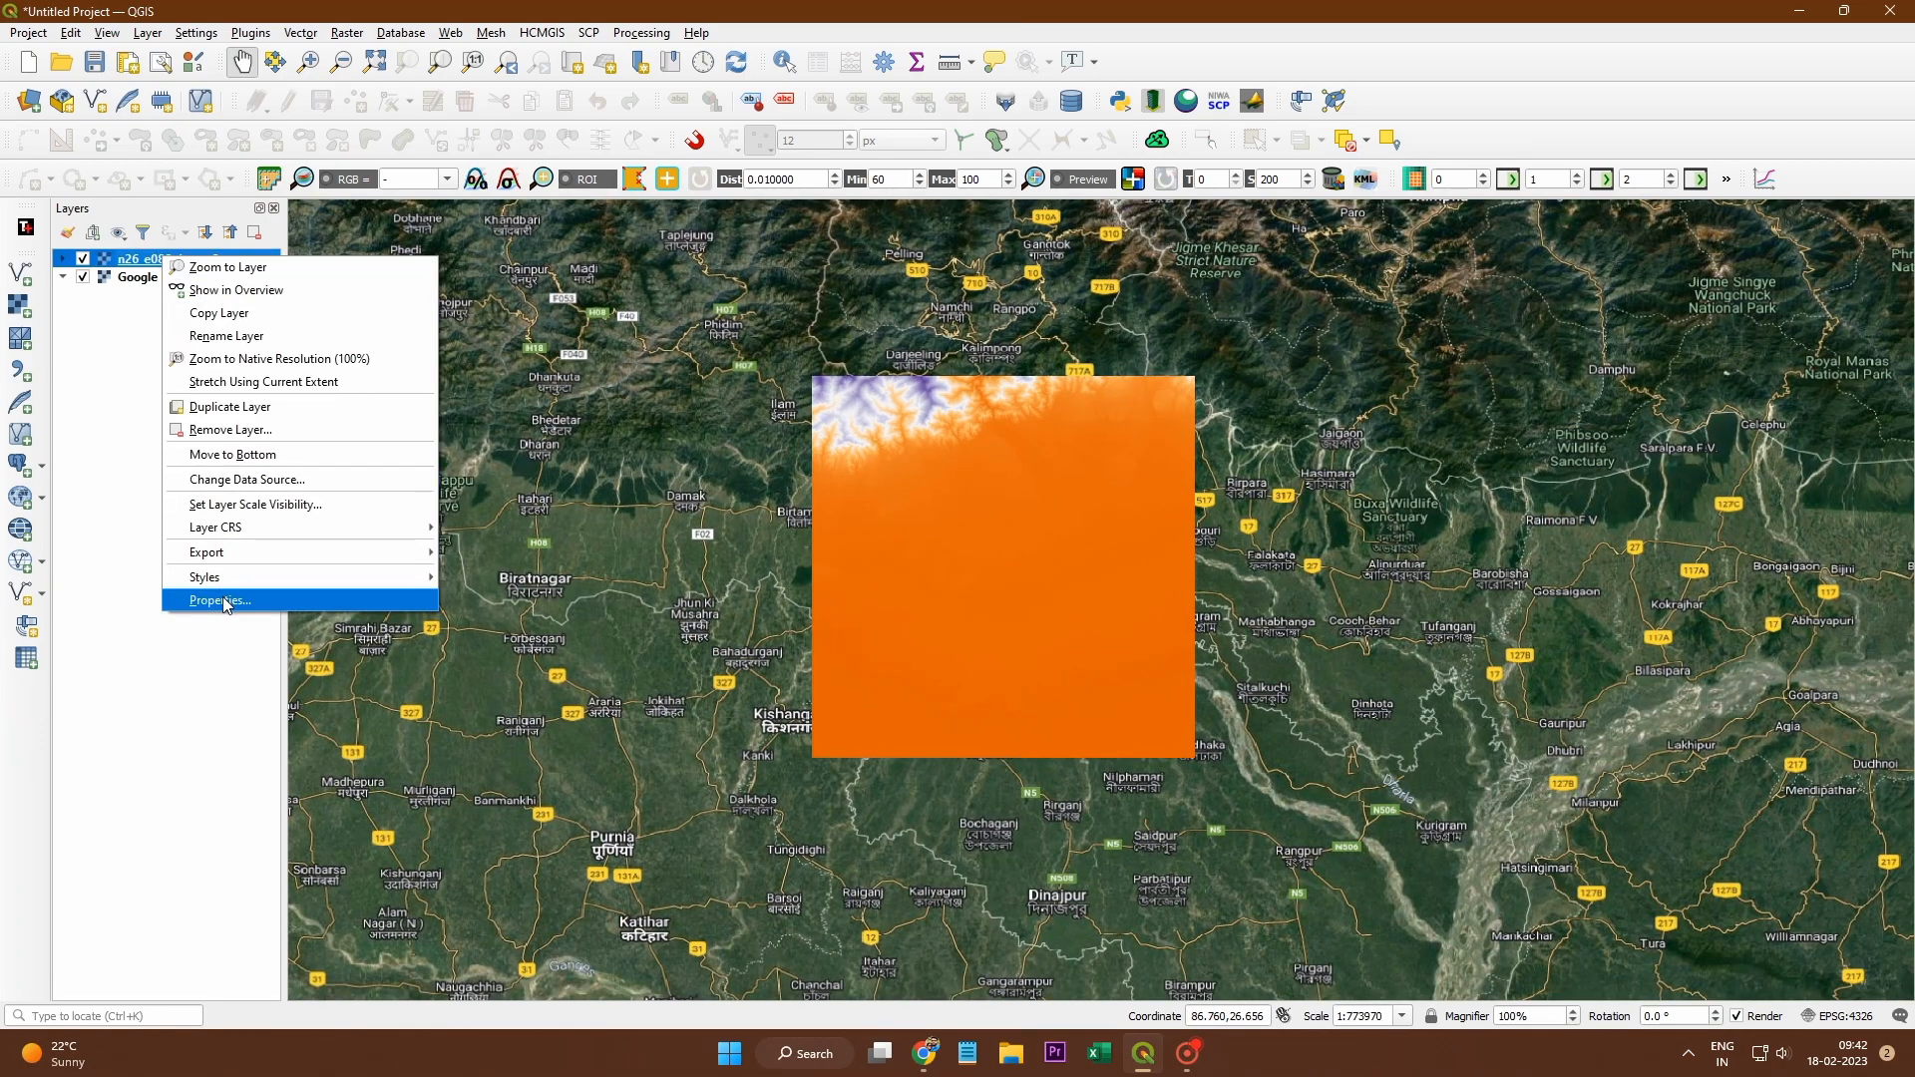
pyautogui.click(219, 600)
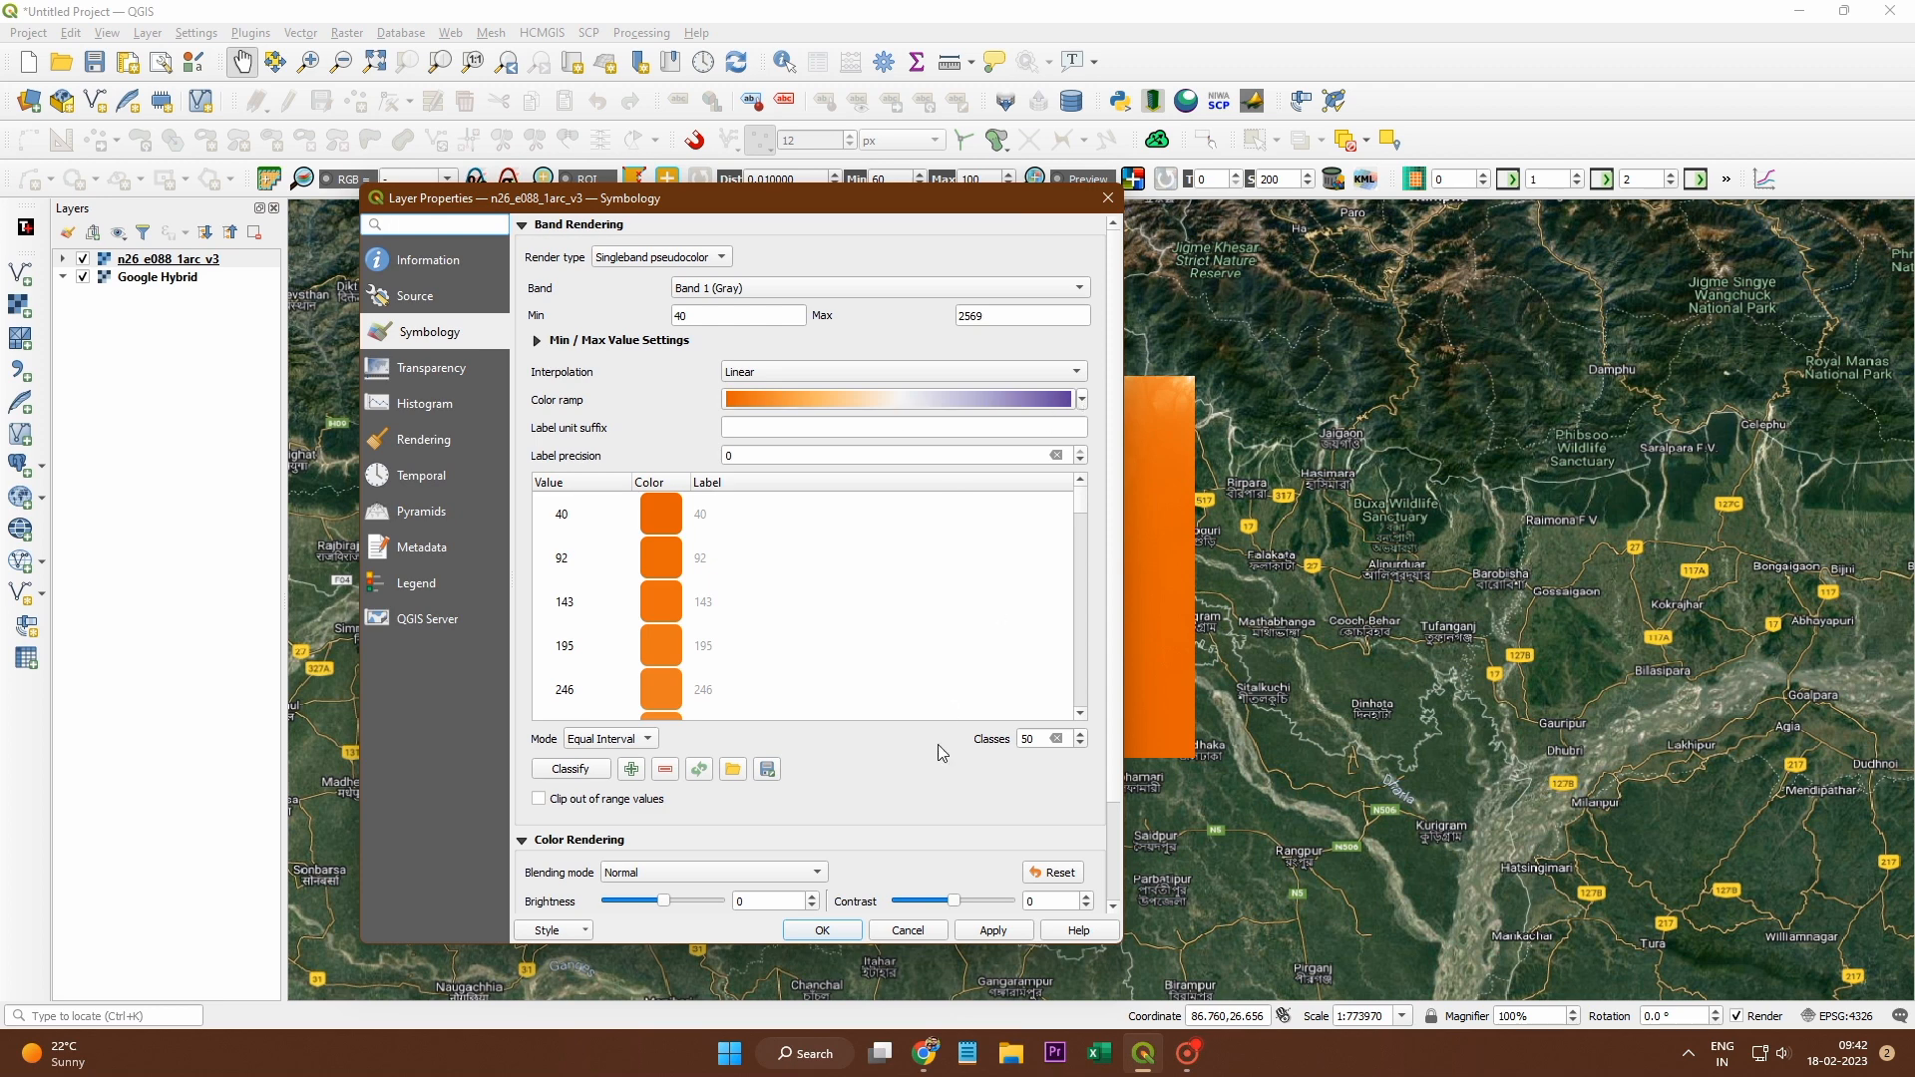
pyautogui.click(626, 743)
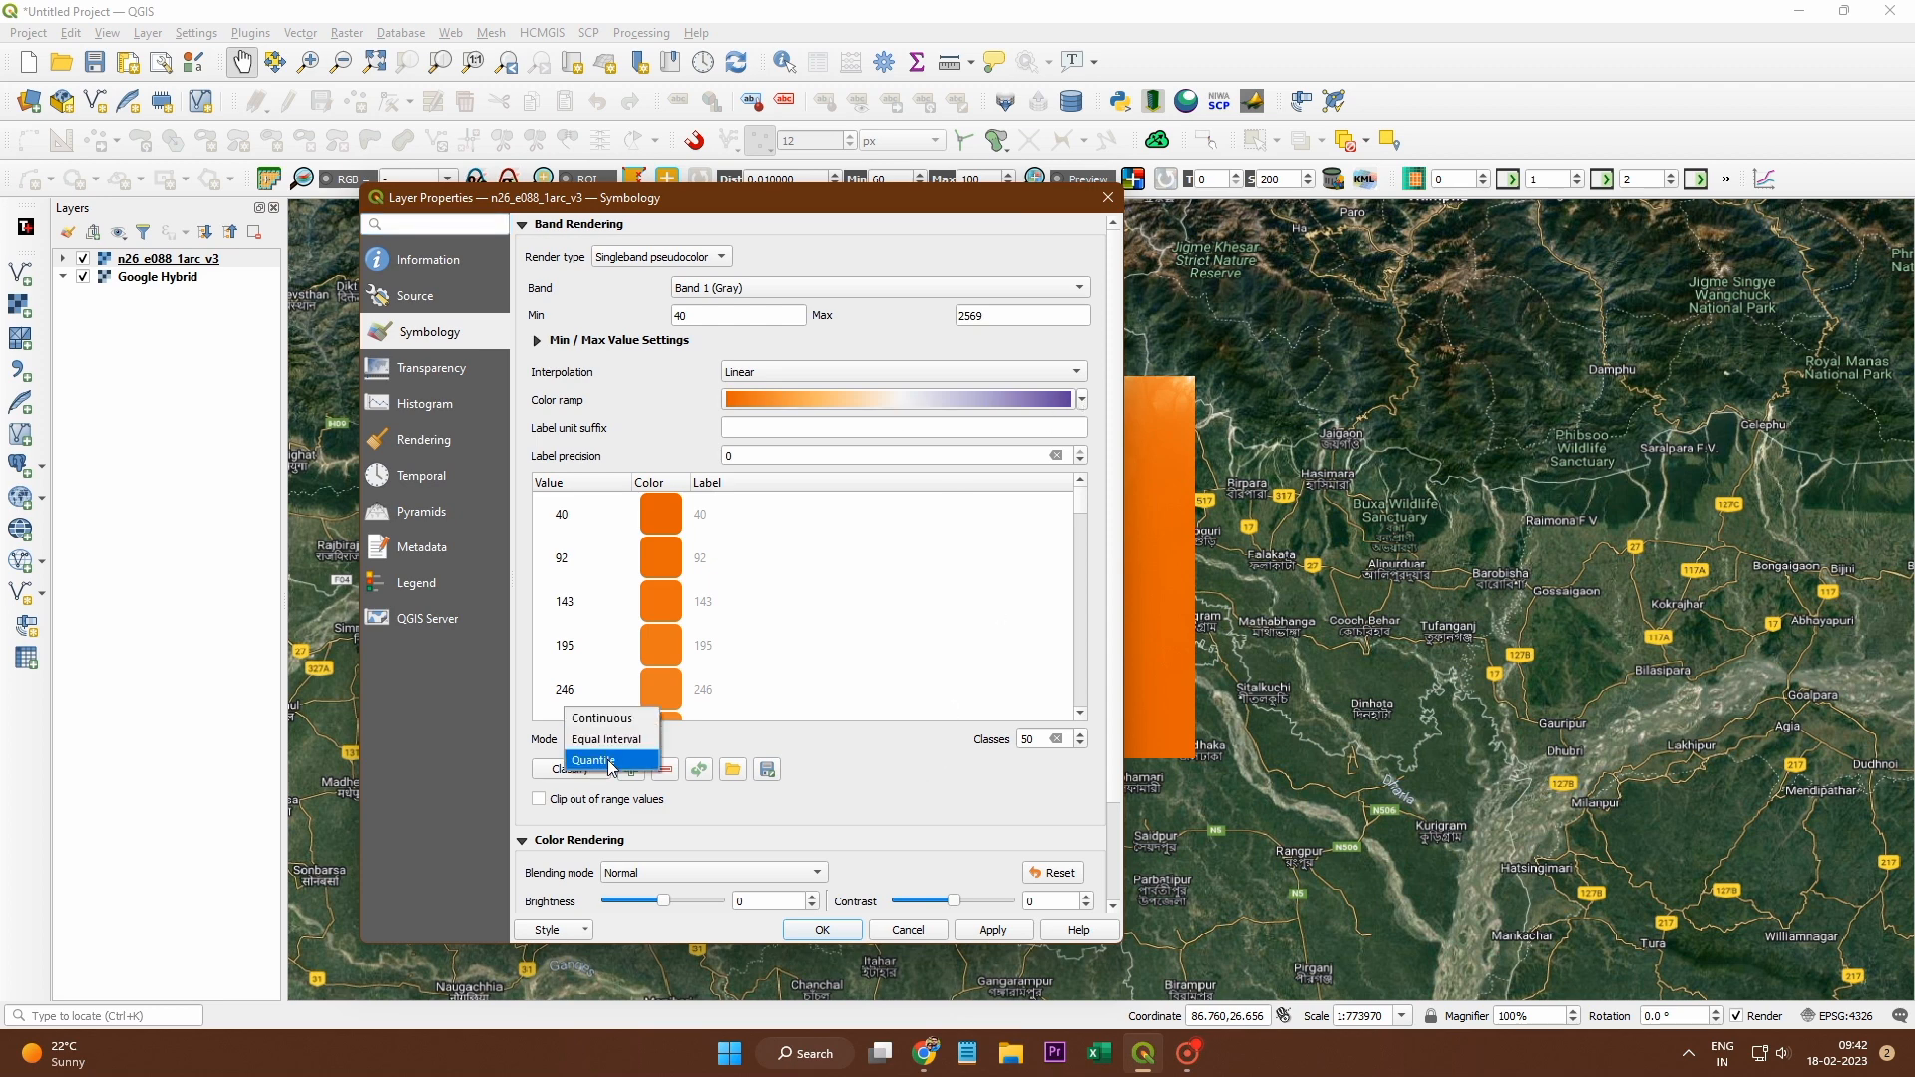
pyautogui.click(611, 762)
pyautogui.click(1004, 934)
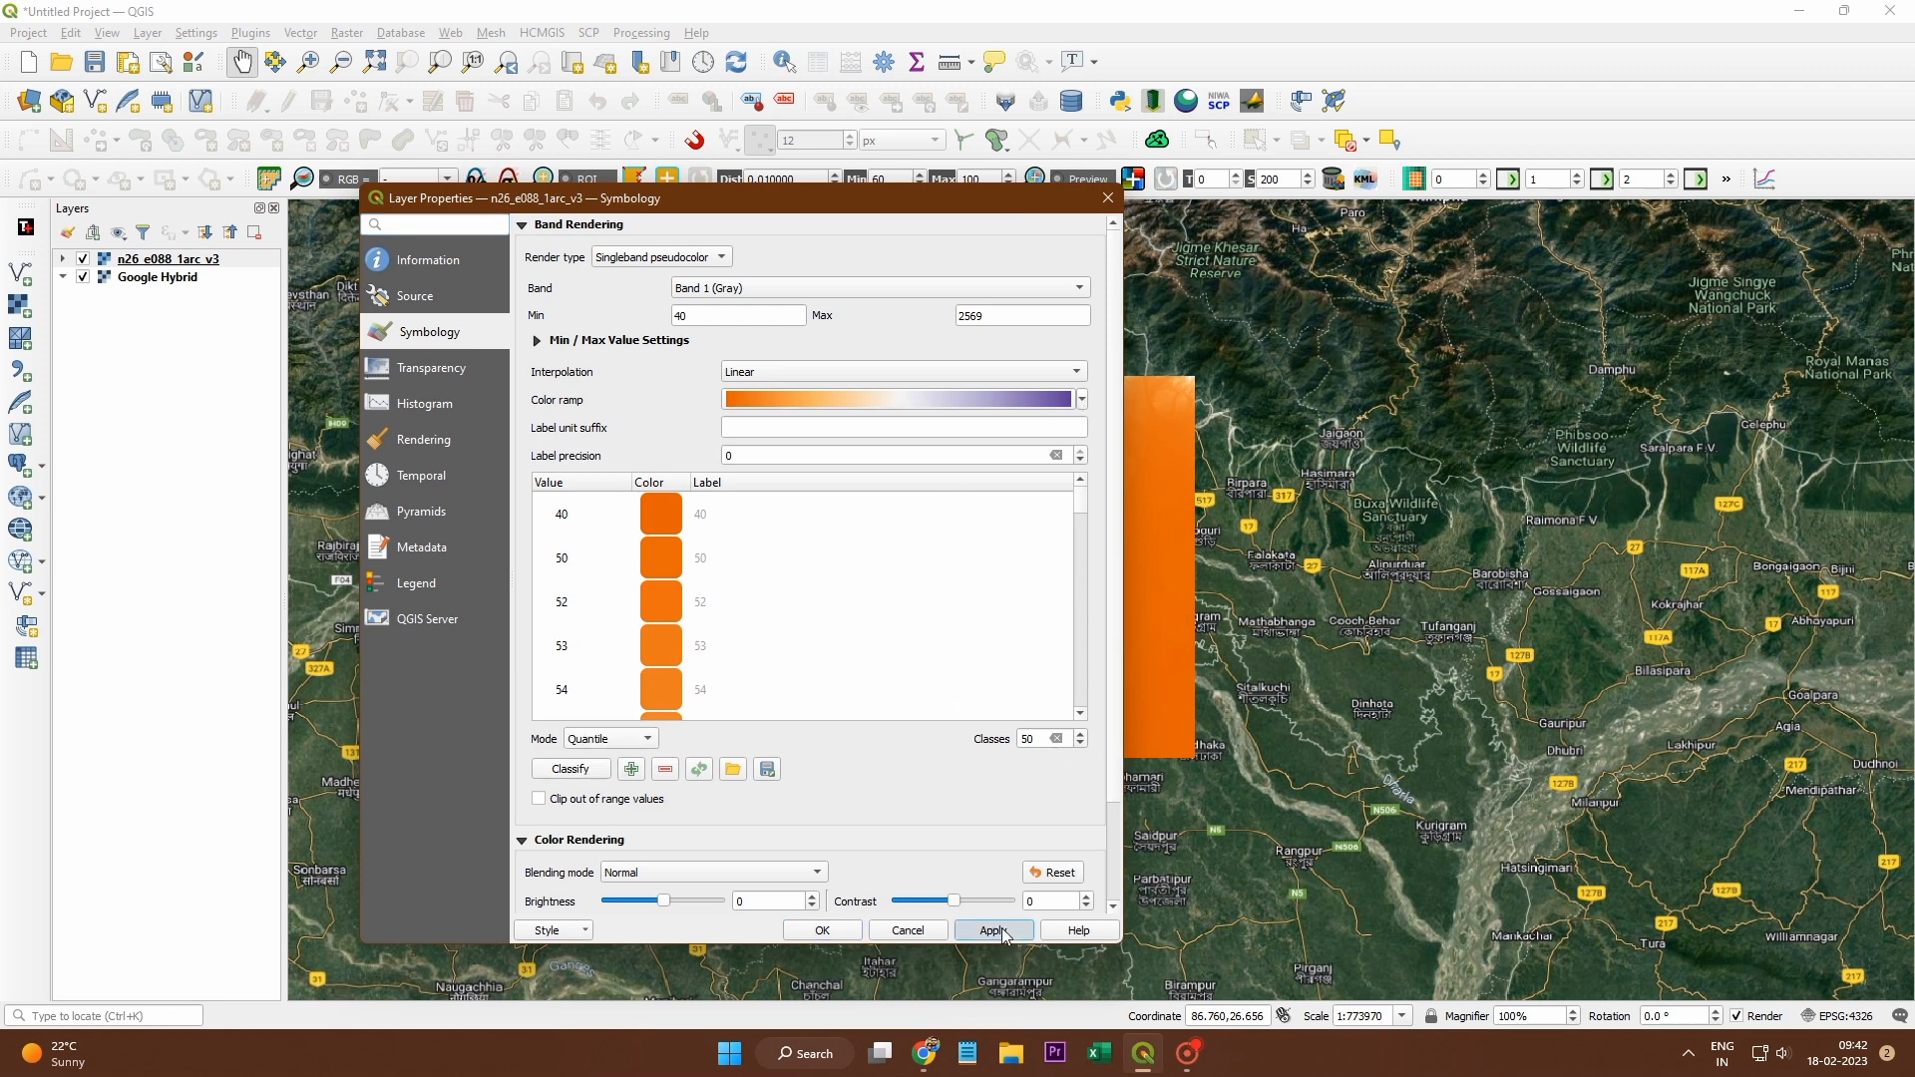
pyautogui.click(816, 932)
# Step: Examine the quantile-colored elevation raster on the map against its expanded legend values and the surrounding terrain
pyautogui.scroll(1, 1212, 574)
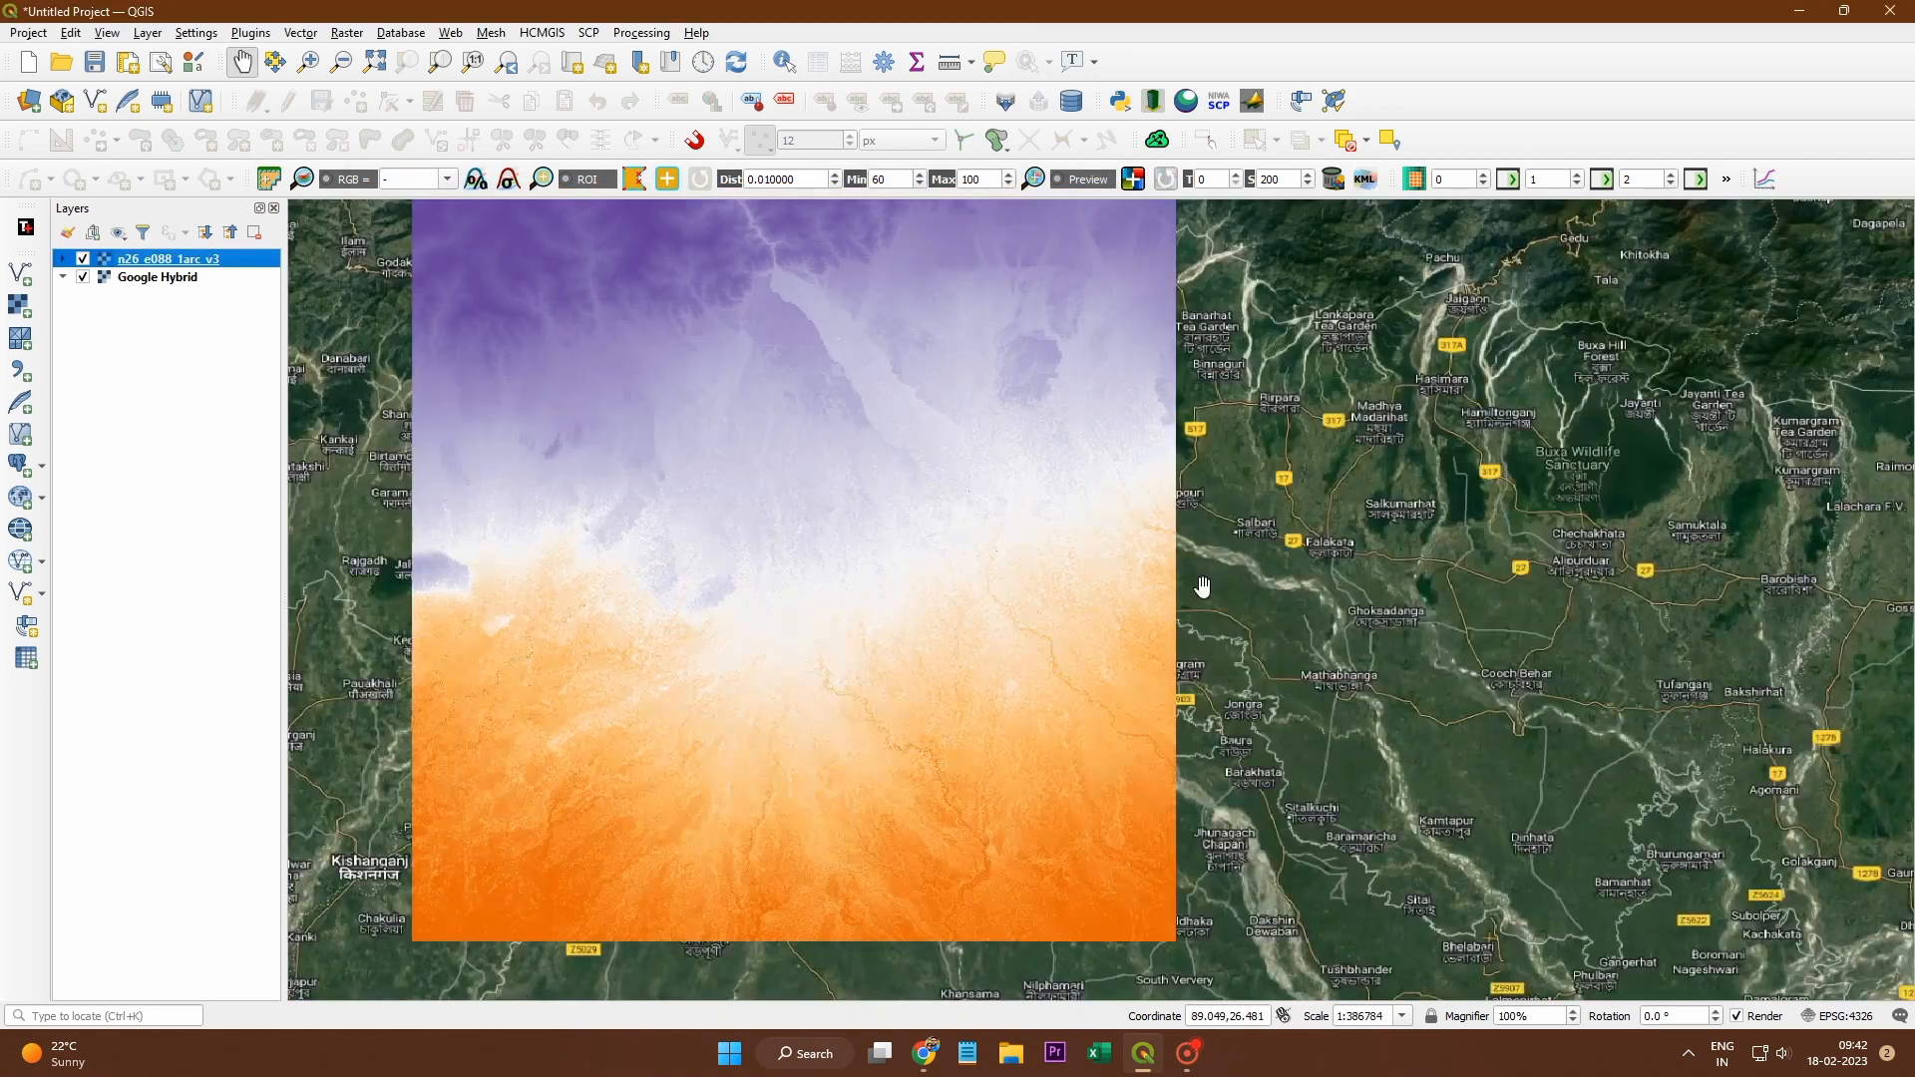
pyautogui.moveTo(958, 646); pyautogui.dragTo(1063, 666)
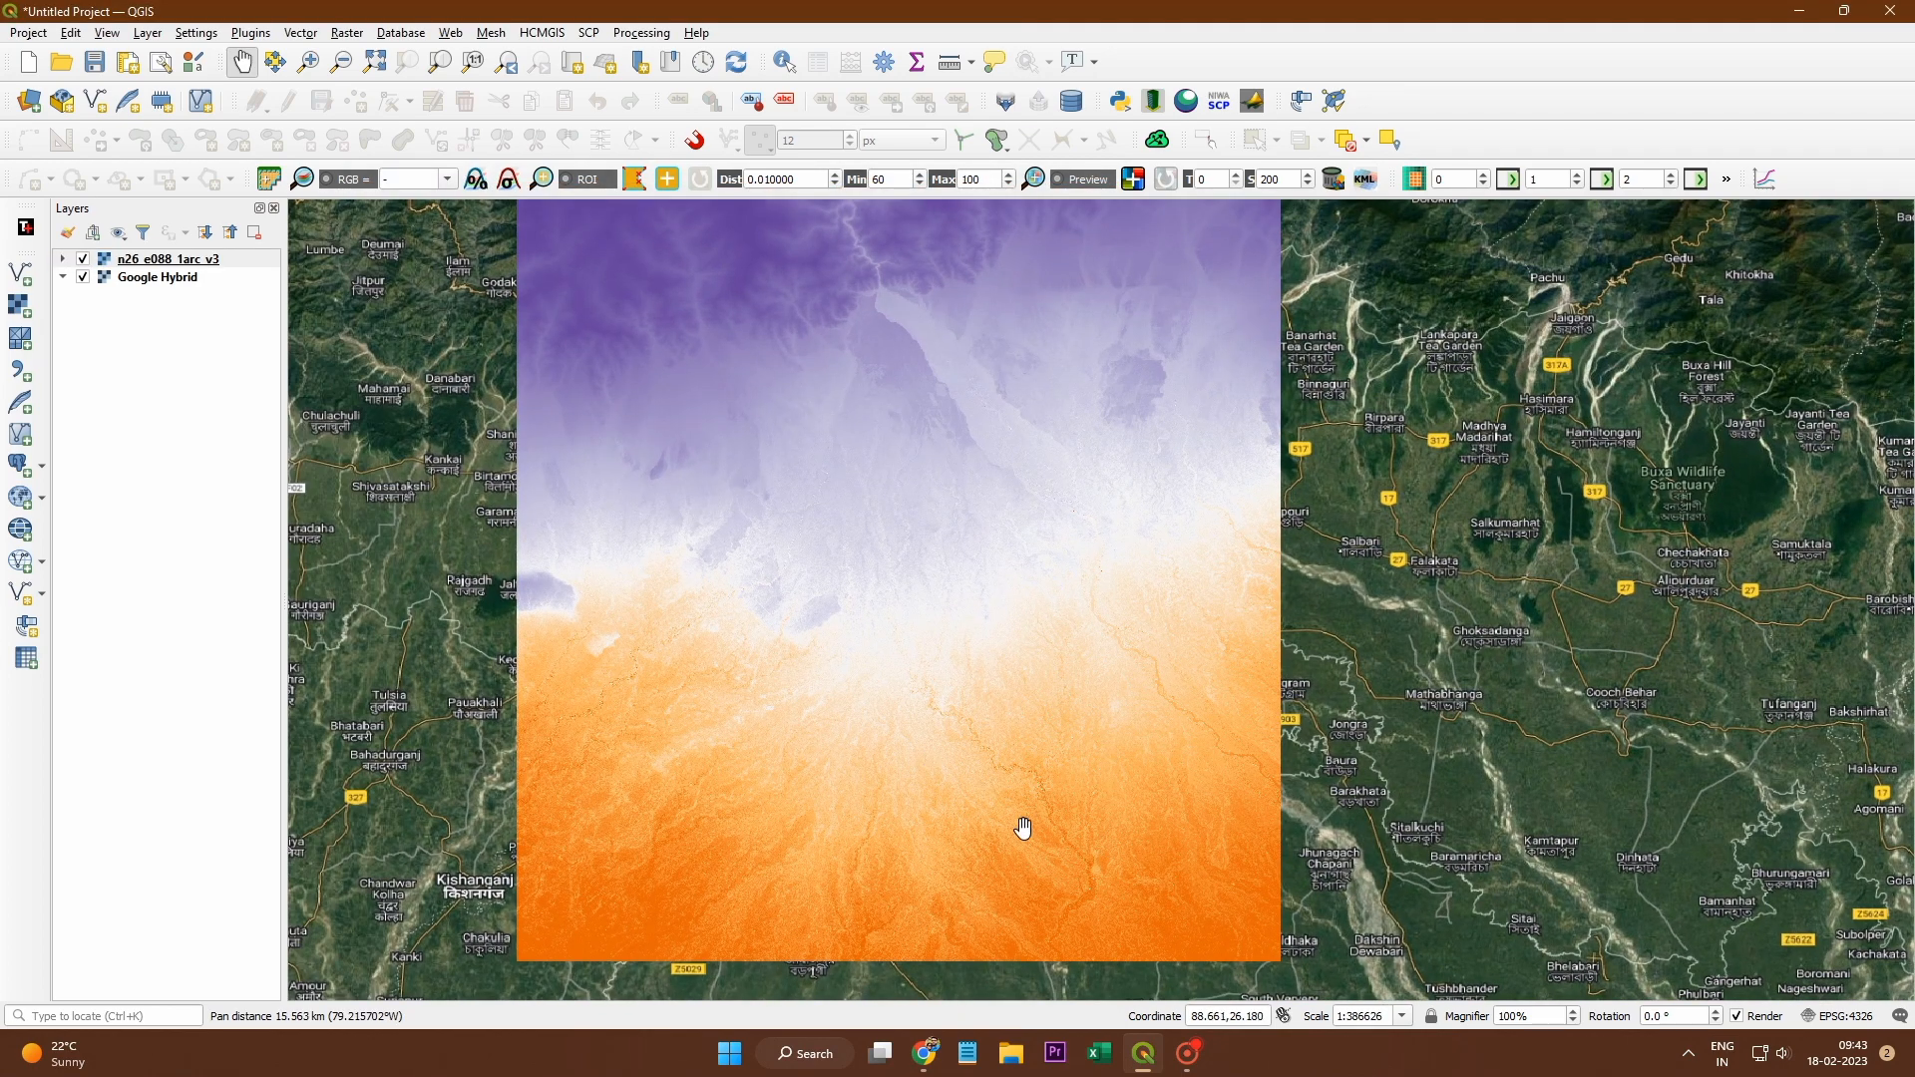
pyautogui.click(62, 258)
pyautogui.scroll(-3, 227, 733)
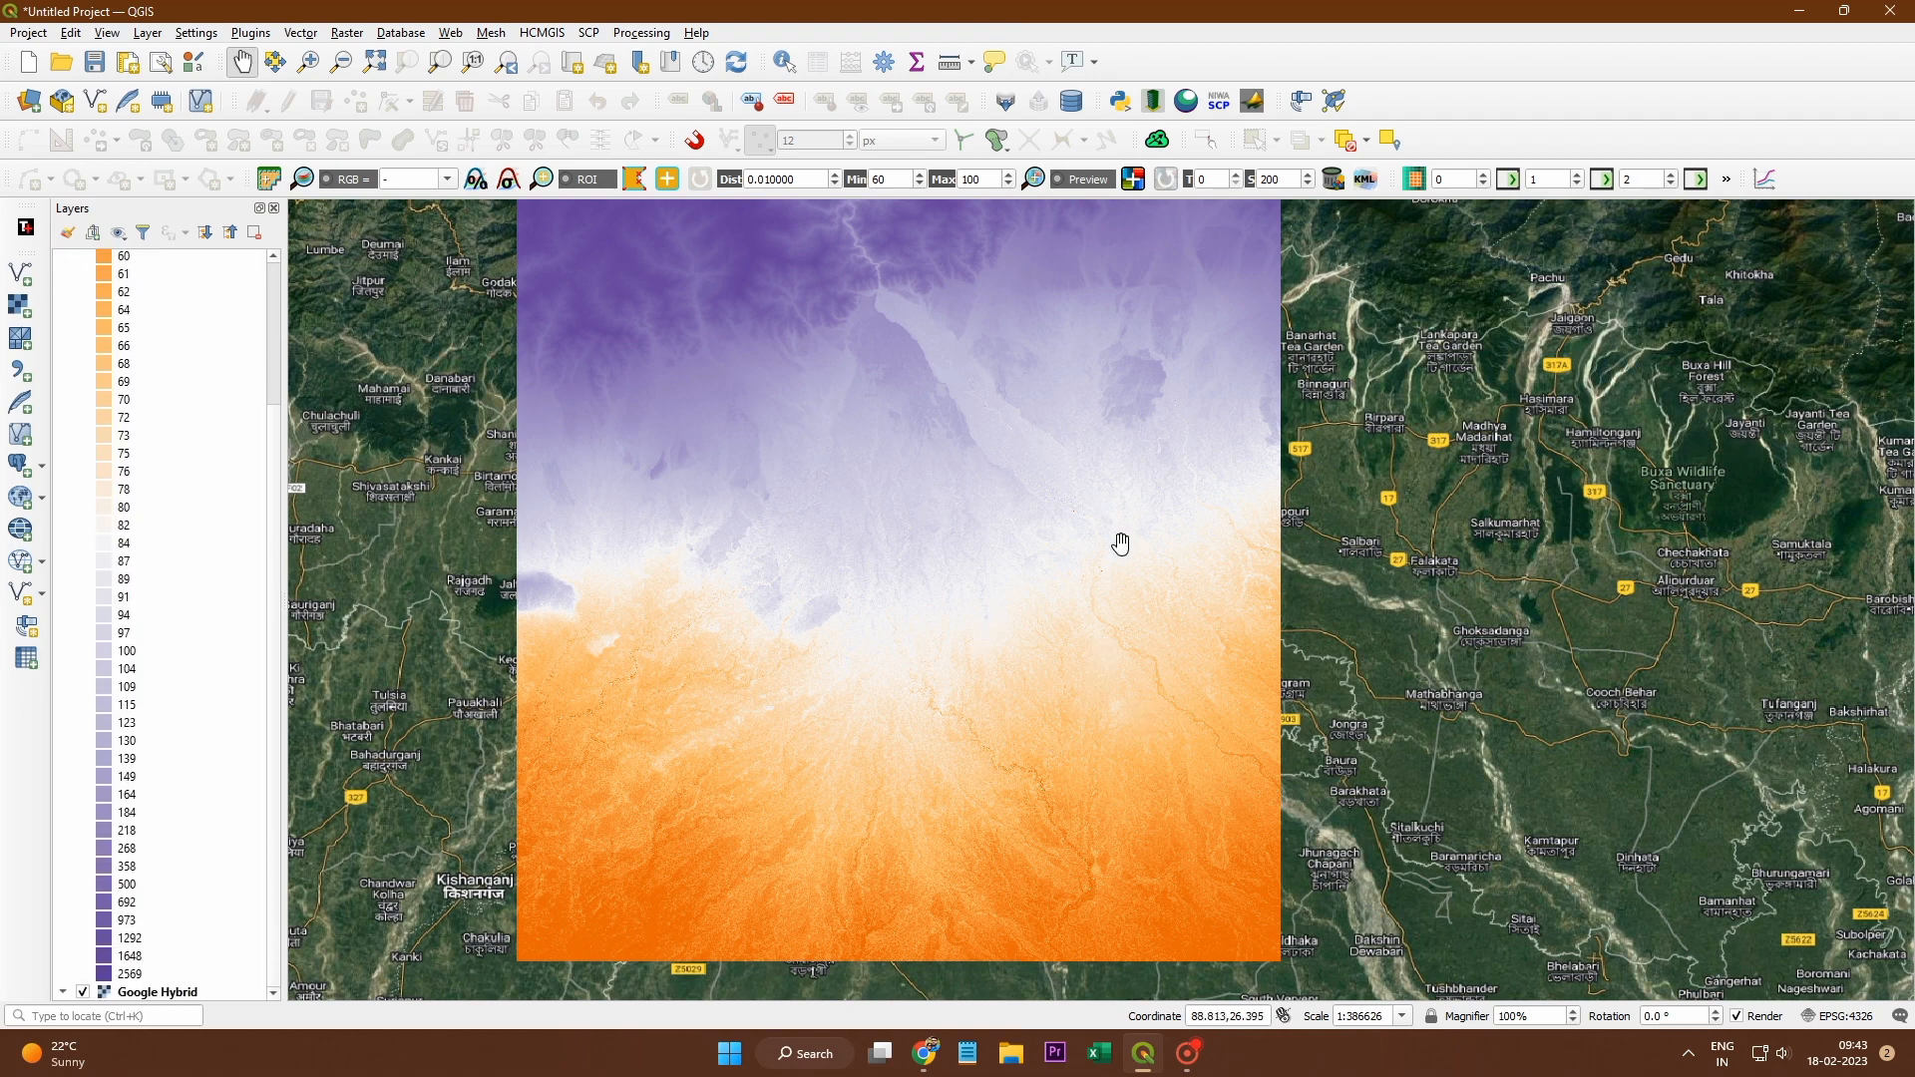
pyautogui.moveTo(894, 392); pyautogui.dragTo(911, 478)
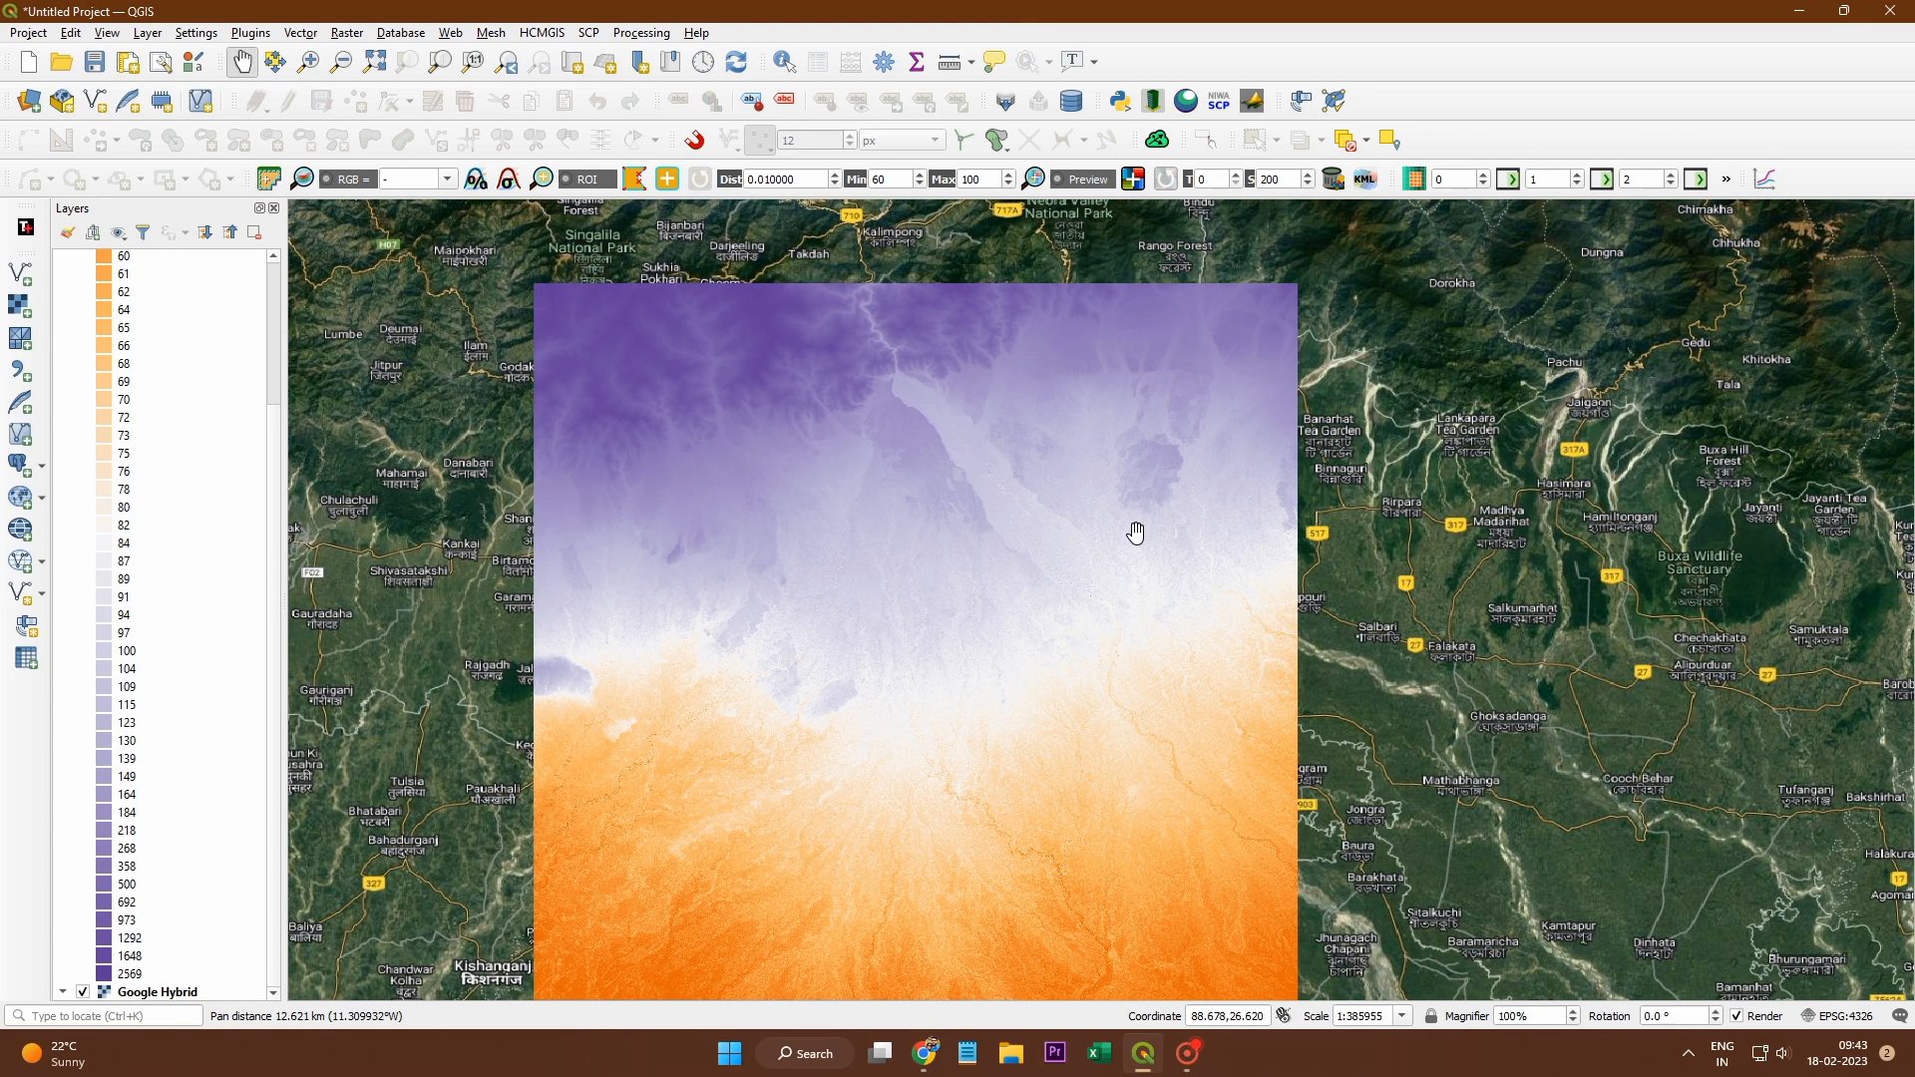
pyautogui.moveTo(1008, 671); pyautogui.dragTo(1026, 541)
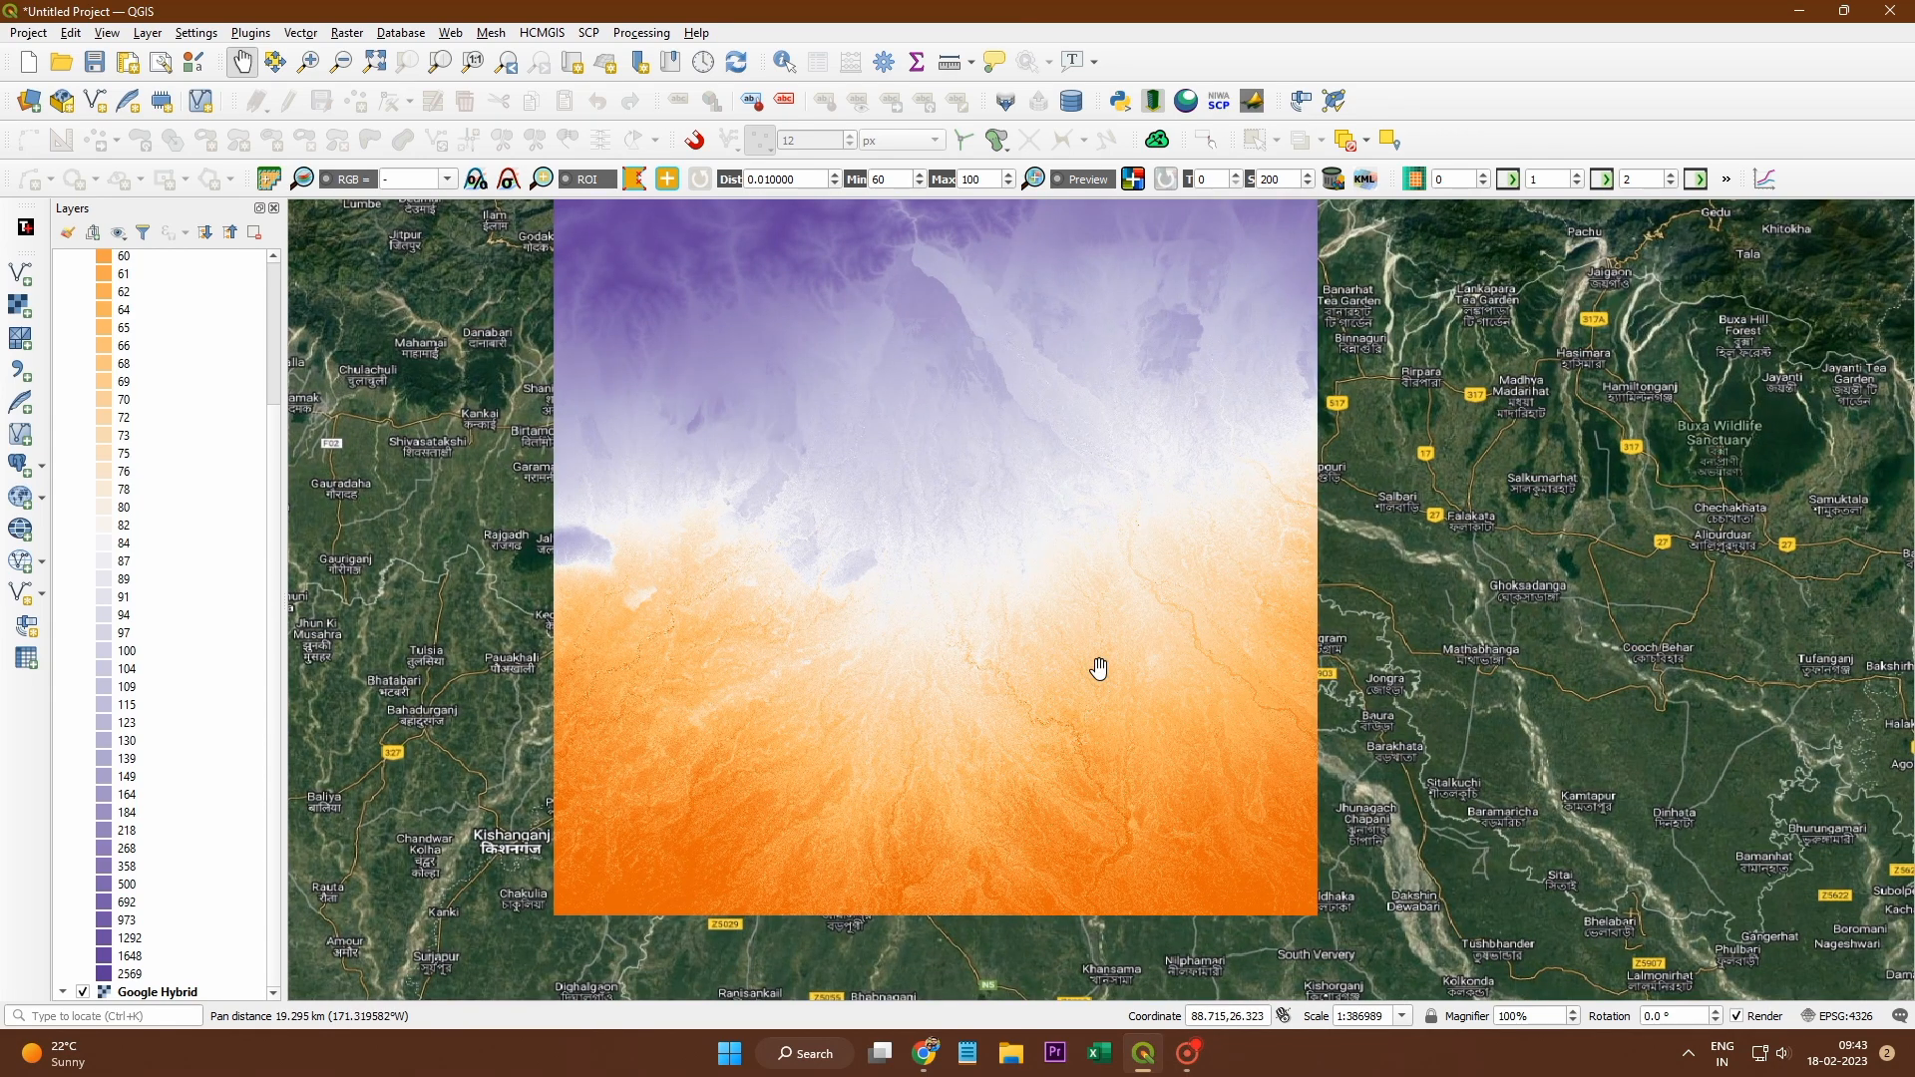
pyautogui.scroll(-1, 1137, 561)
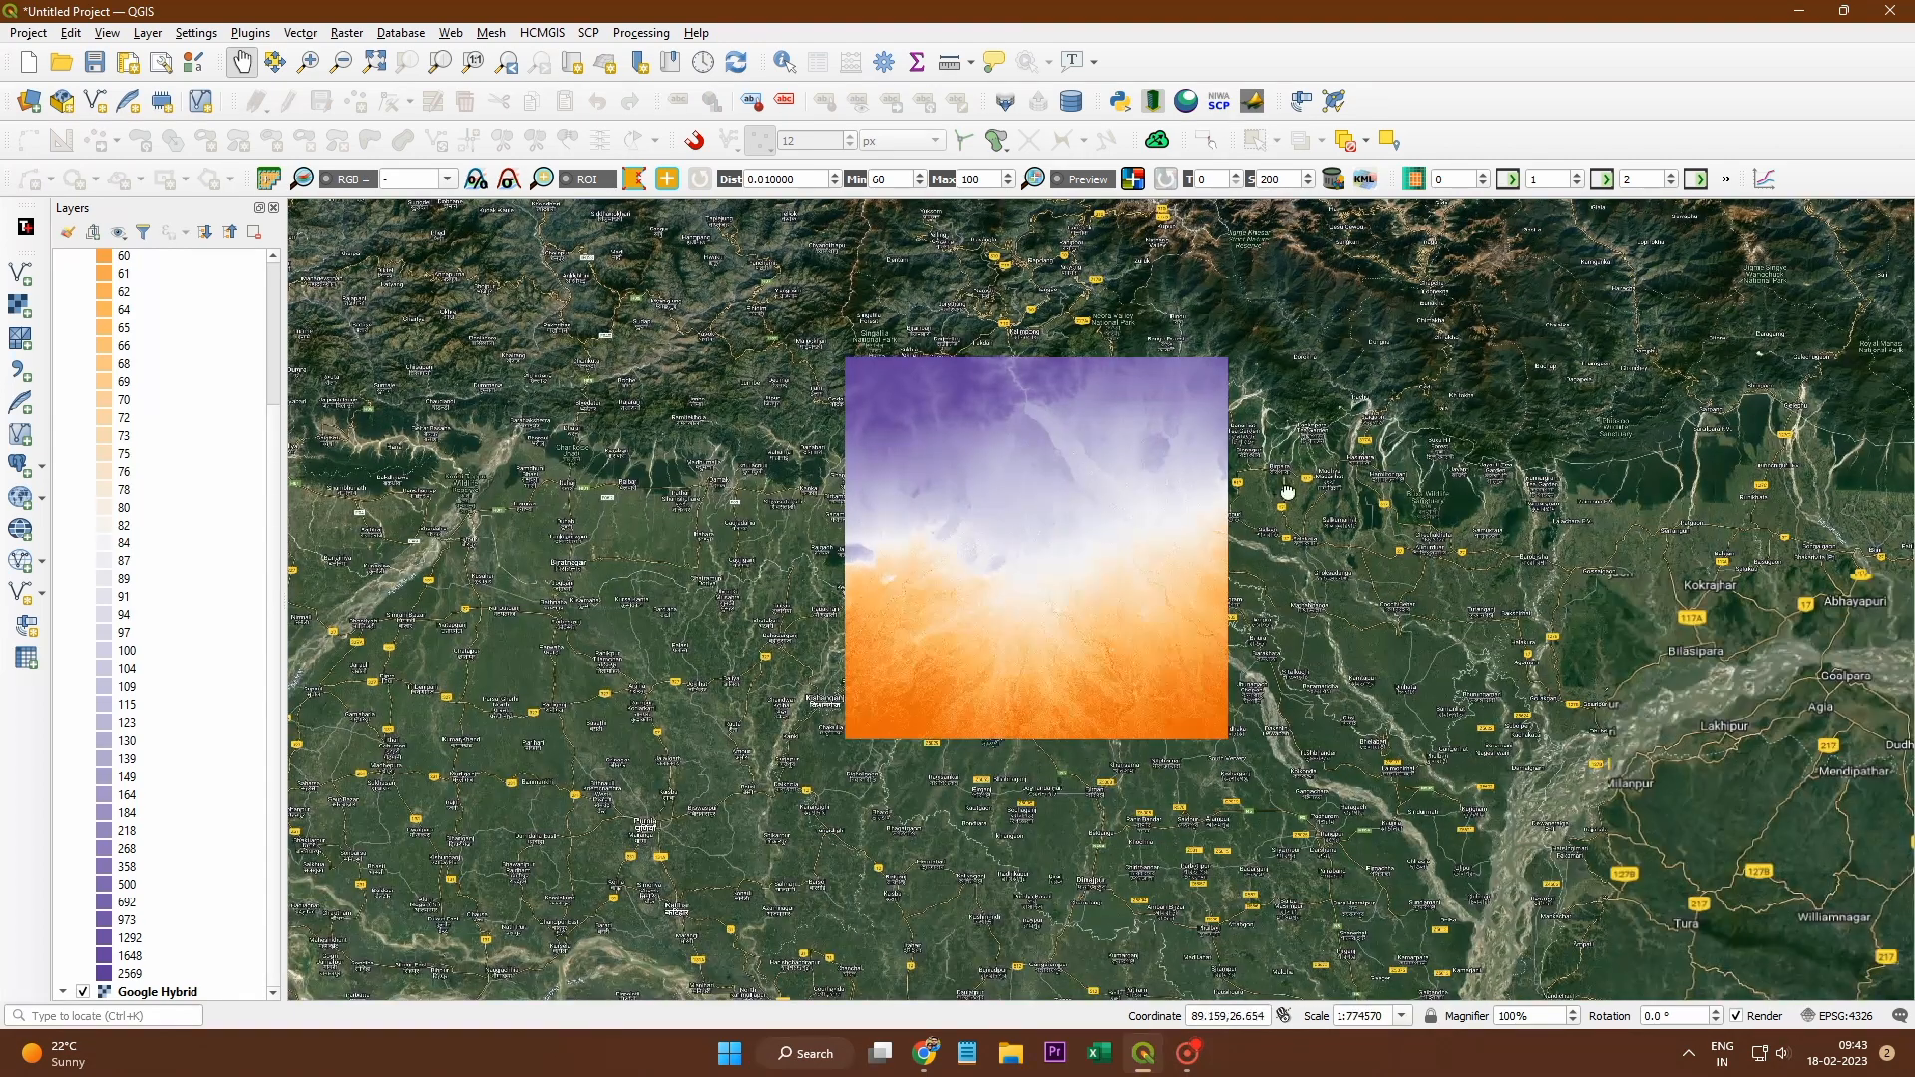
pyautogui.moveTo(1077, 305); pyautogui.dragTo(1053, 399)
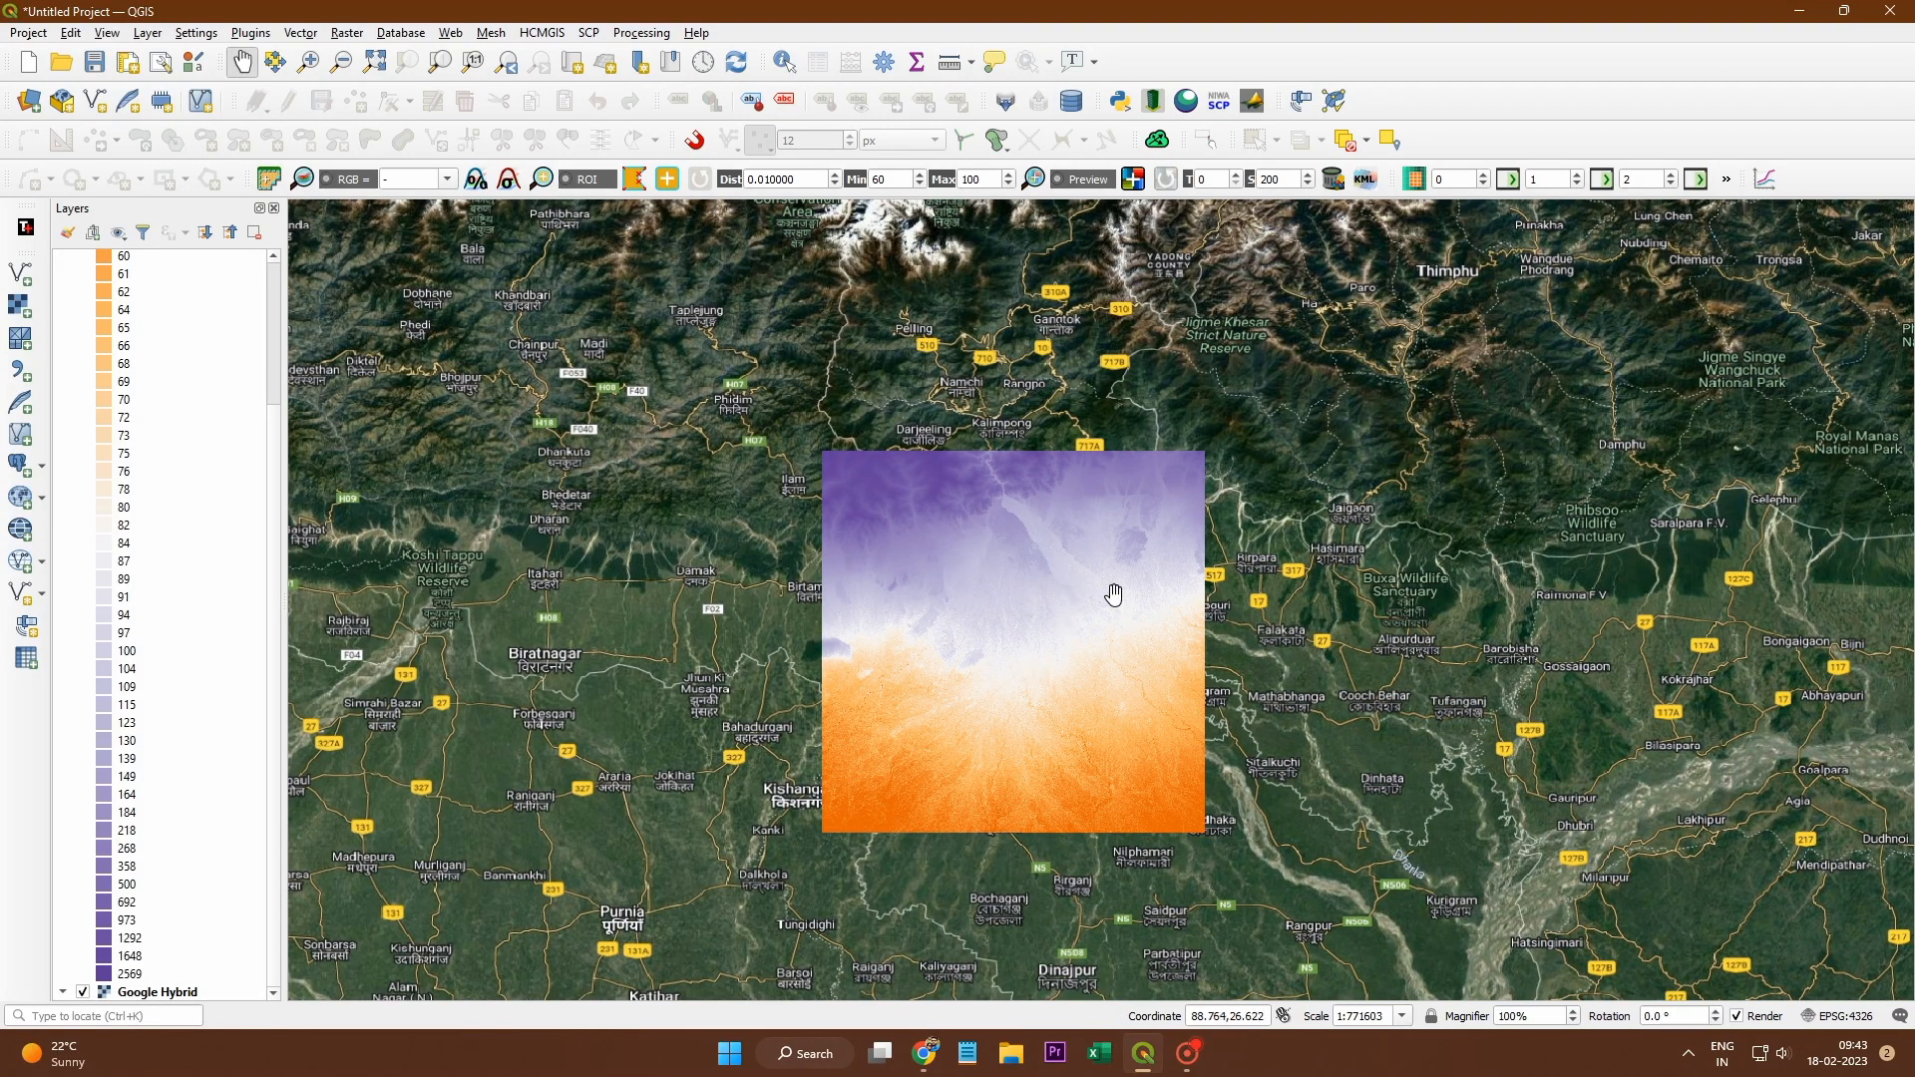
pyautogui.scroll(1, 1109, 593)
pyautogui.moveTo(1004, 642); pyautogui.dragTo(1019, 558)
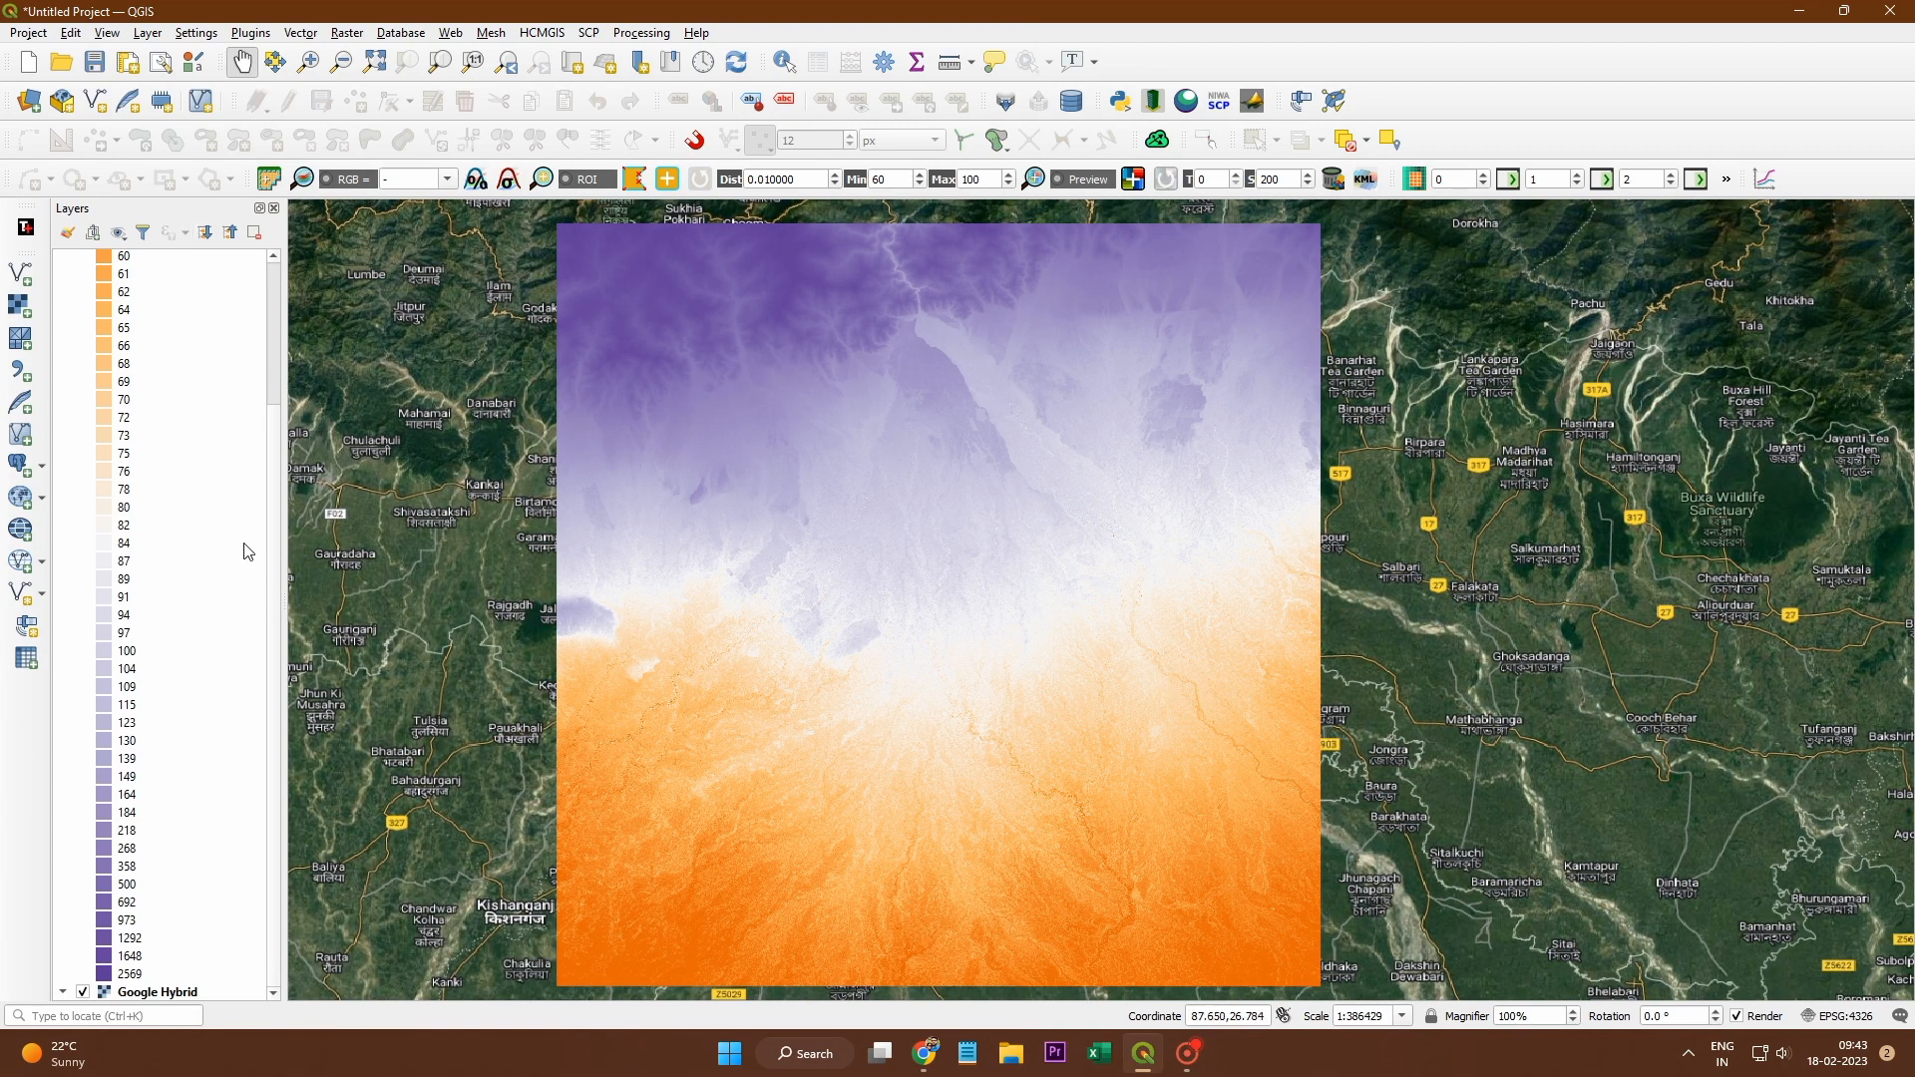
# Step: Collapse the legend of the n26_e088_1arc_v3 layer and hide the layer so only the basemap is displayed
pyautogui.scroll(4, 209, 477)
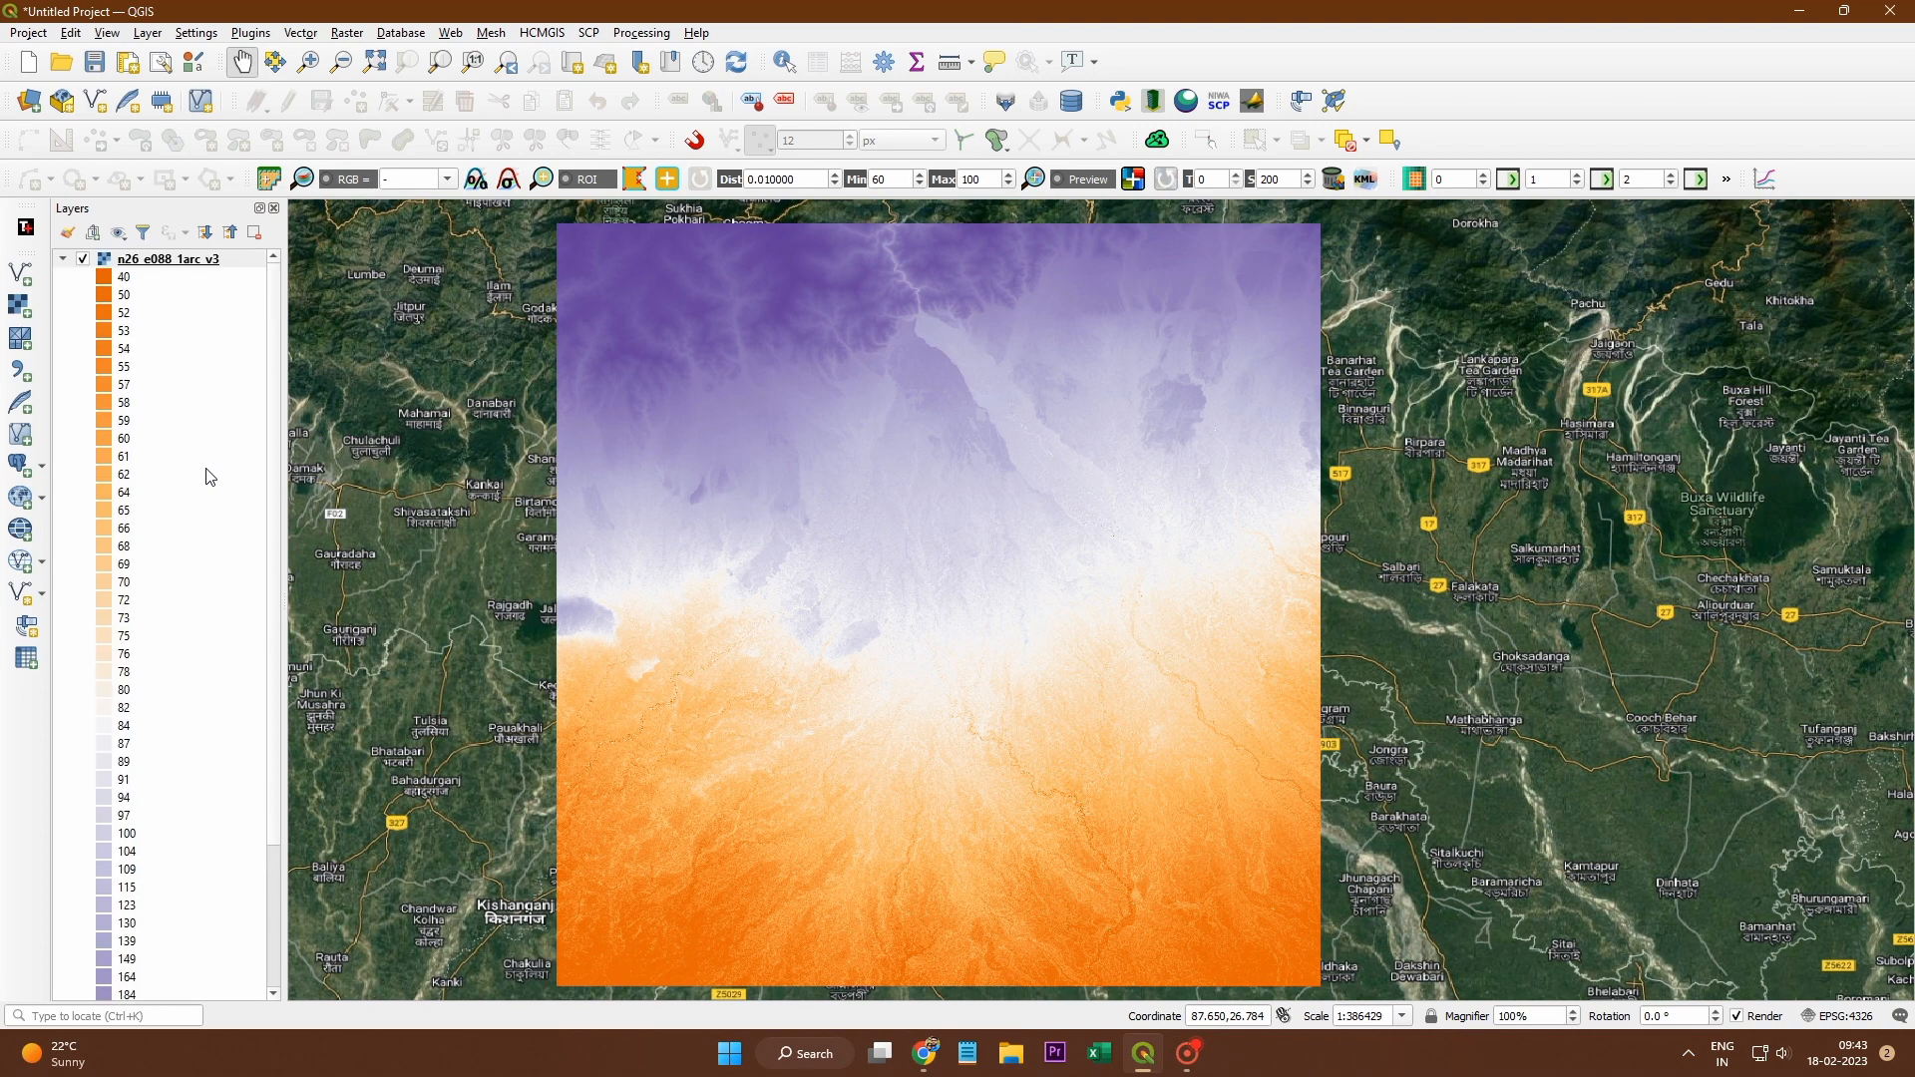
pyautogui.click(64, 261)
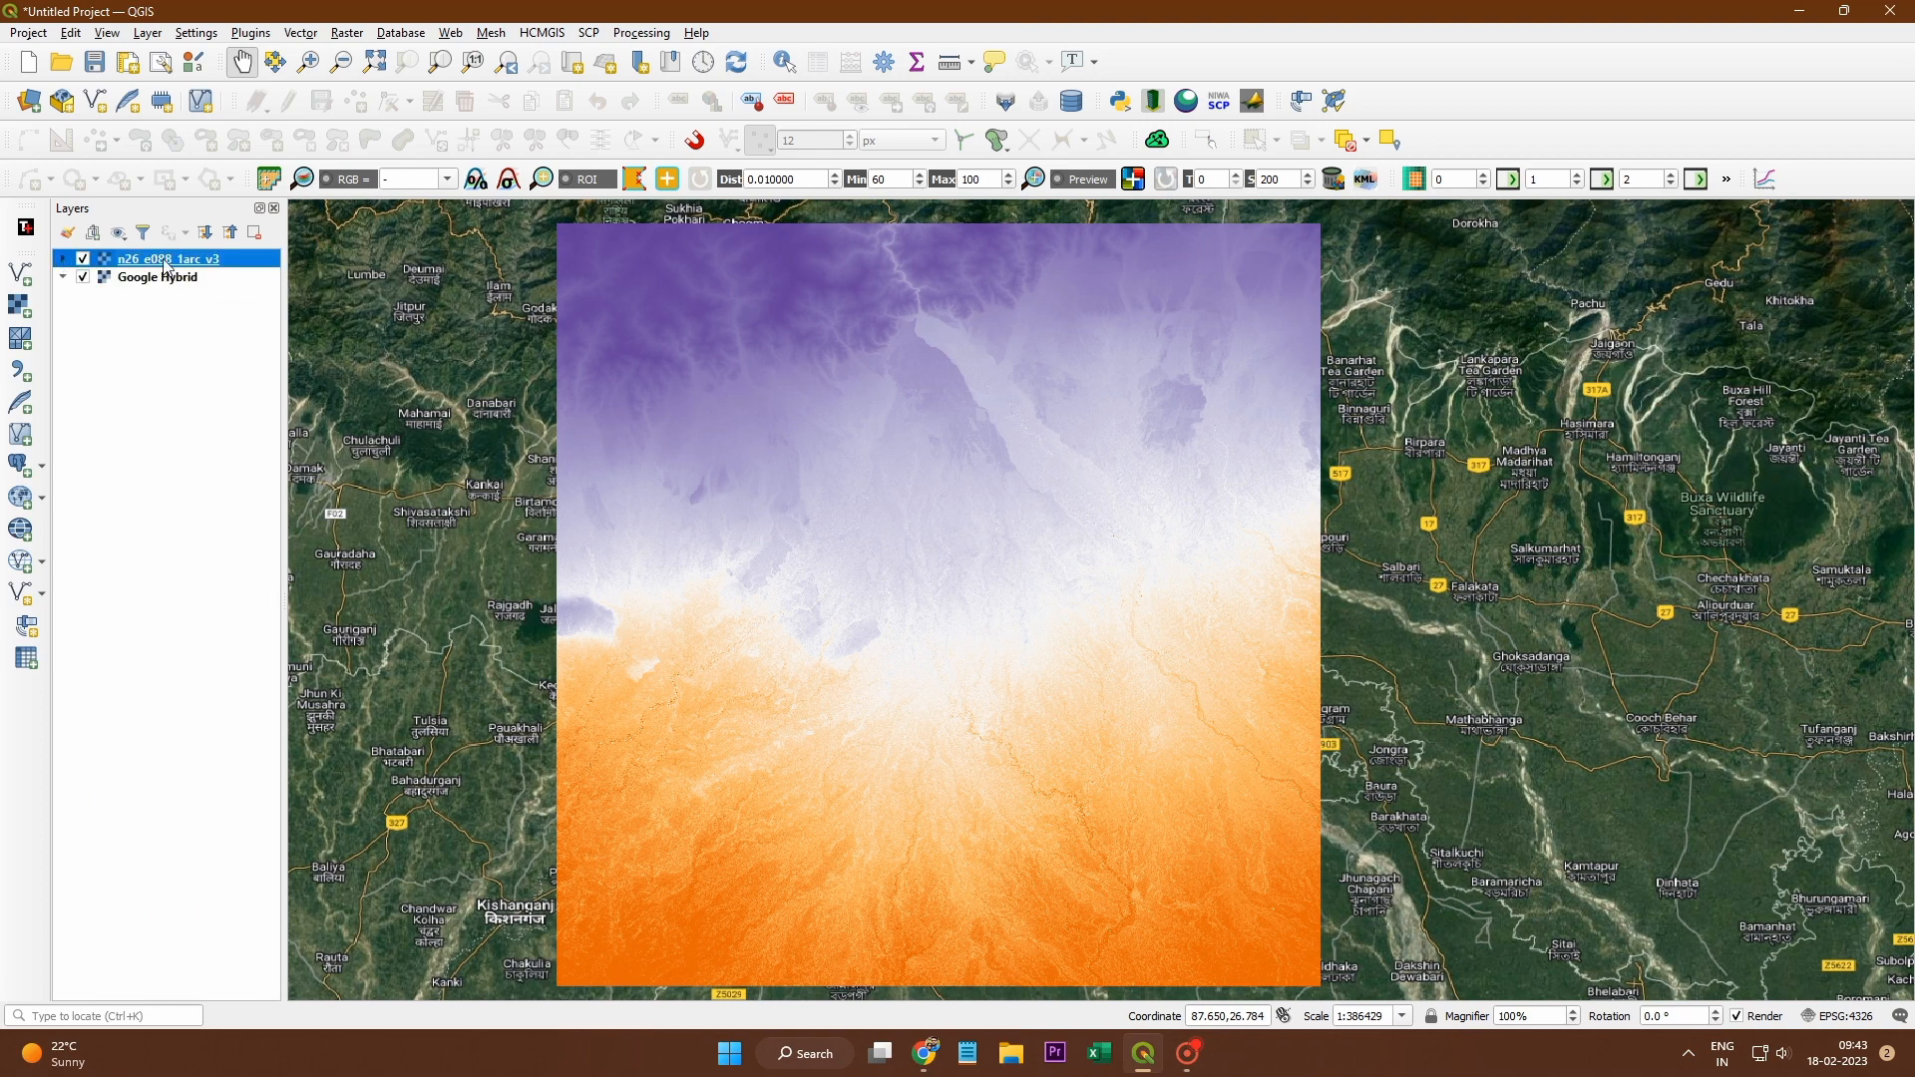
pyautogui.click(84, 259)
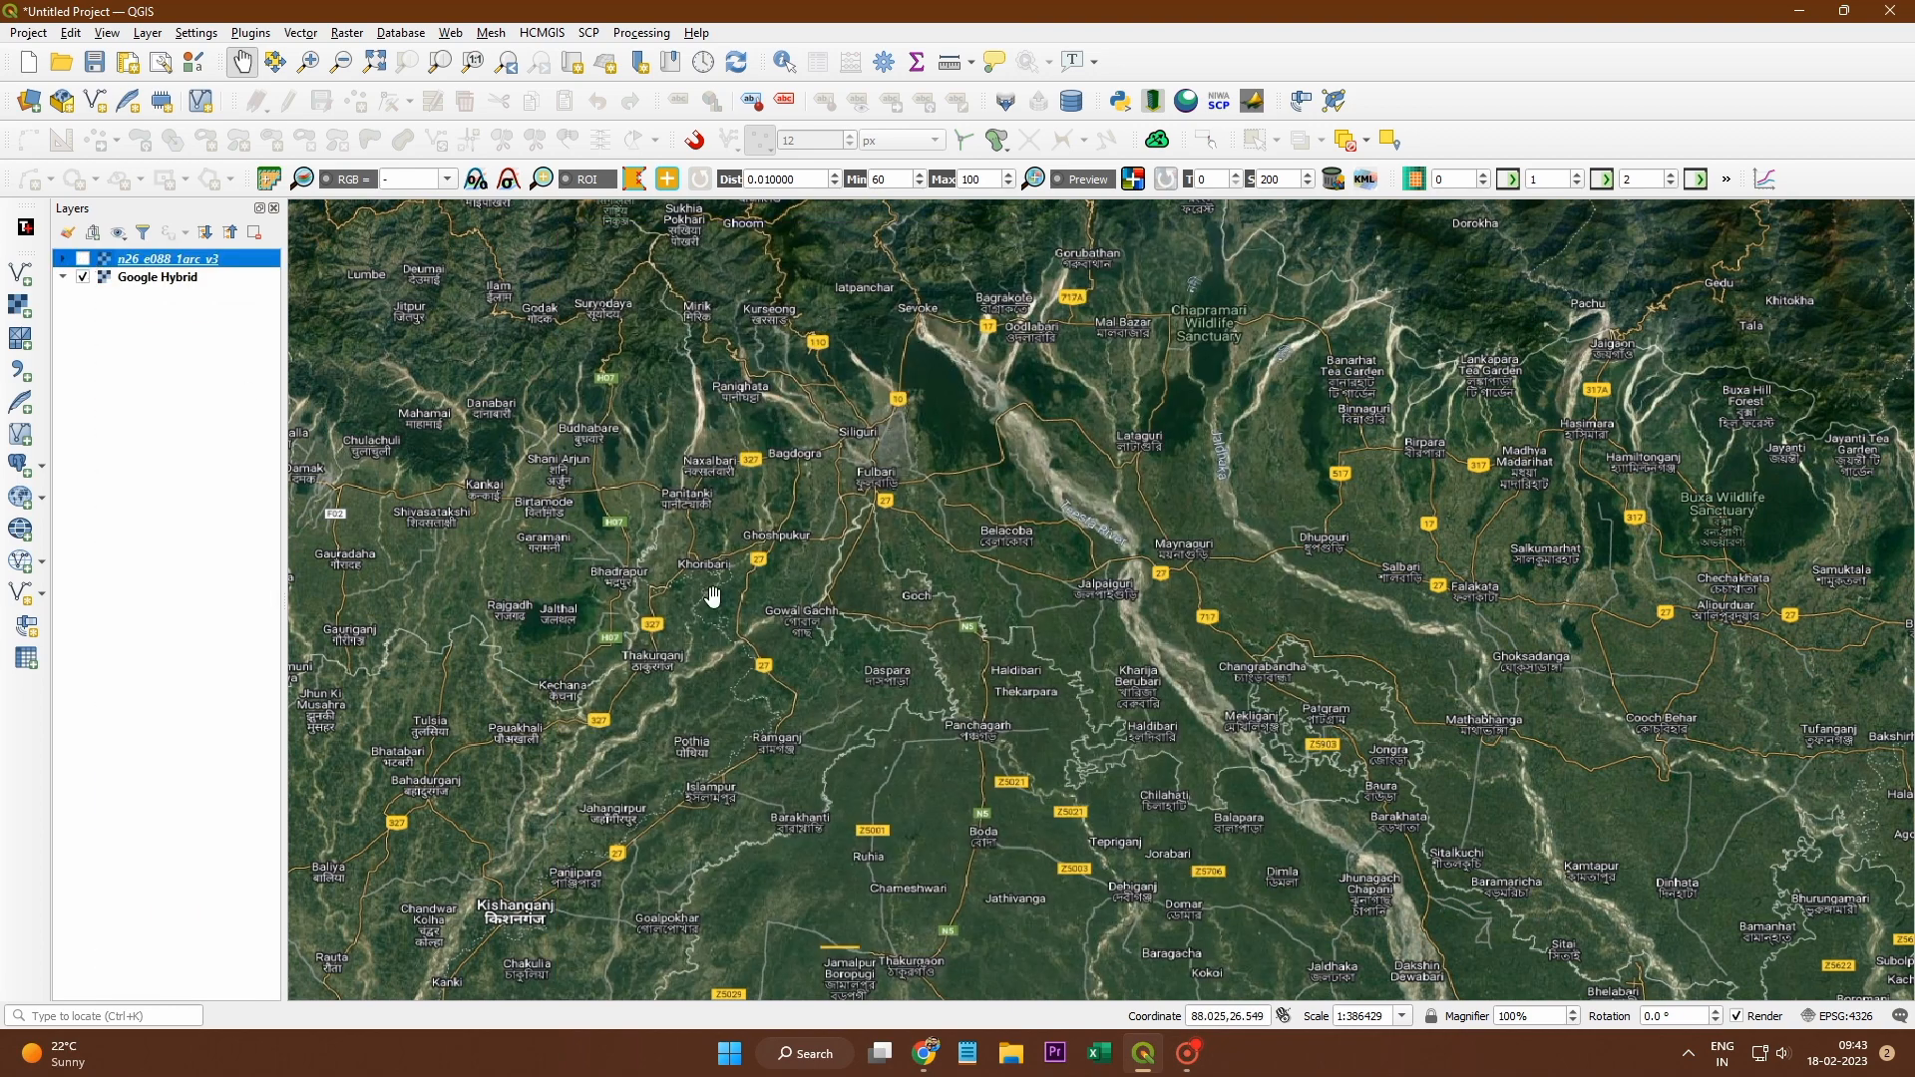
# Step: Open the plugin manager and search all plugins for "open"
pyautogui.click(248, 32)
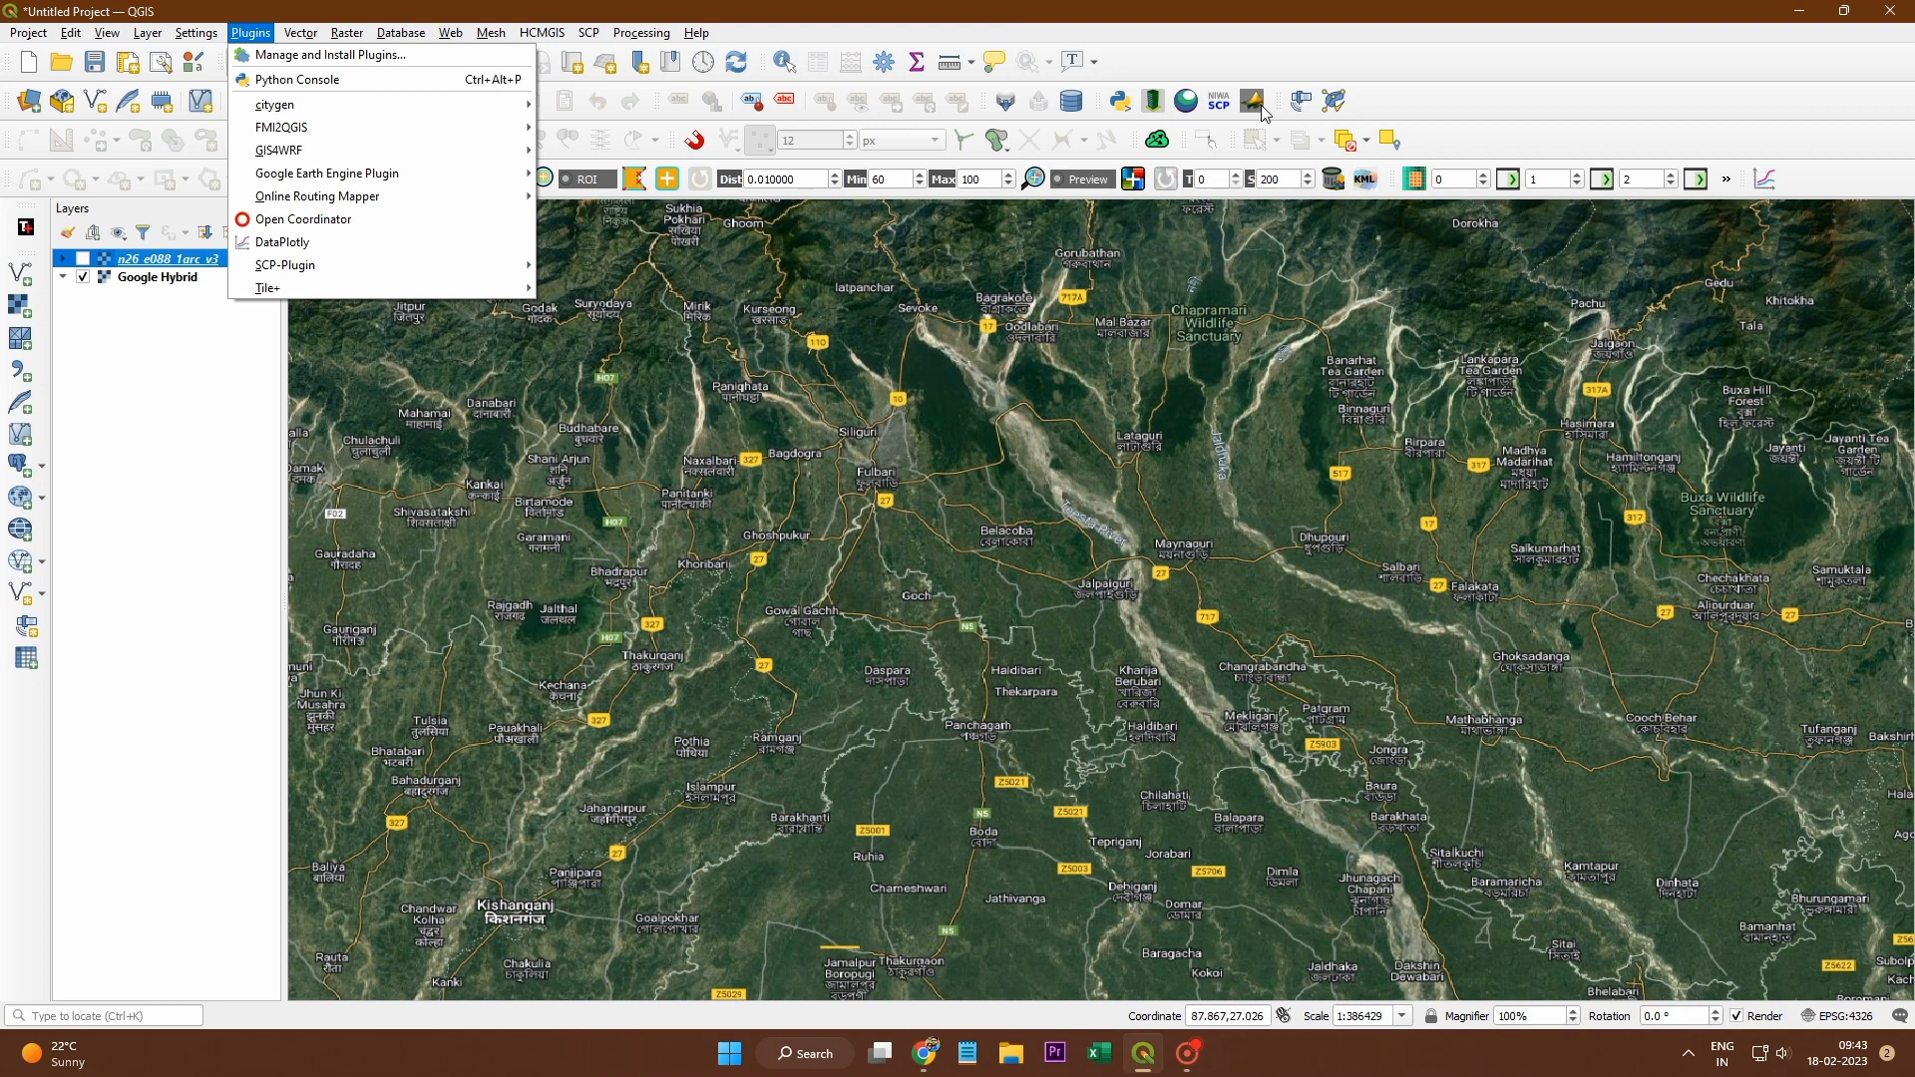
pyautogui.click(1459, 117)
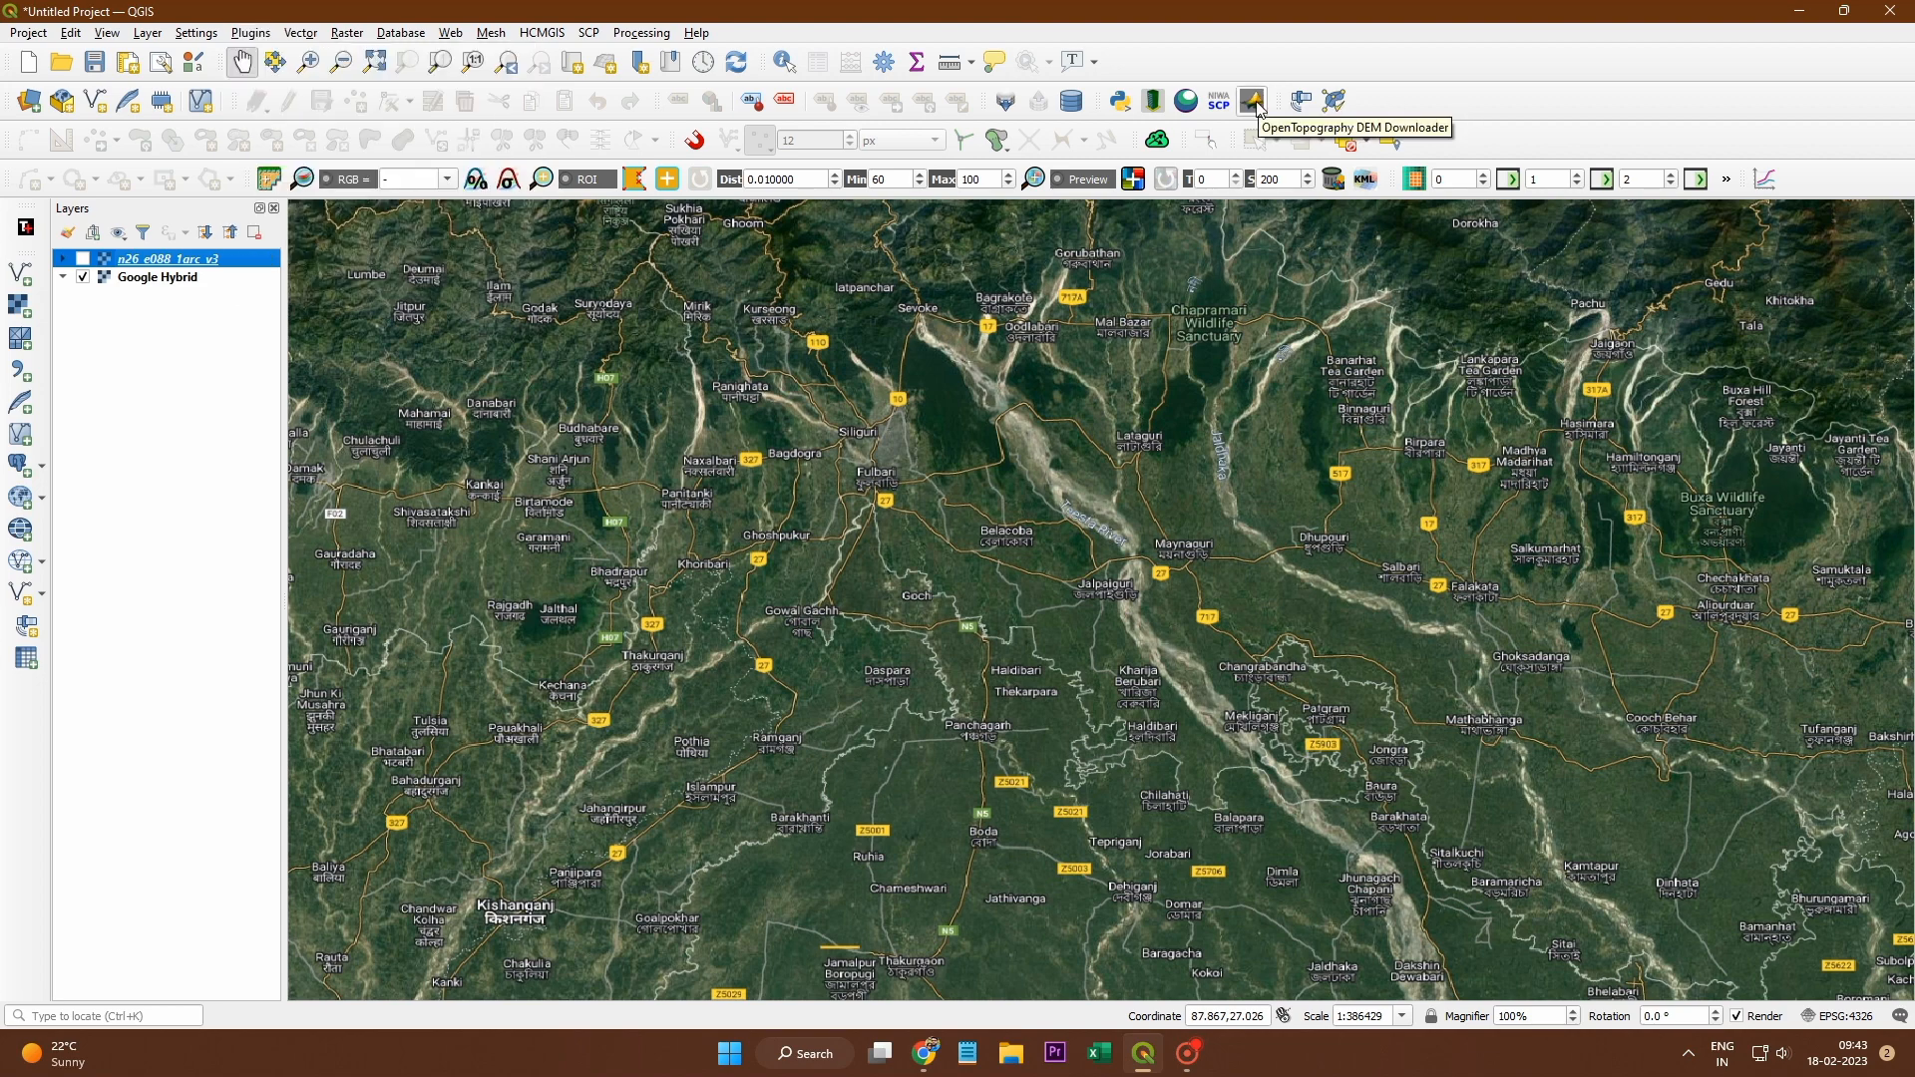
pyautogui.click(251, 33)
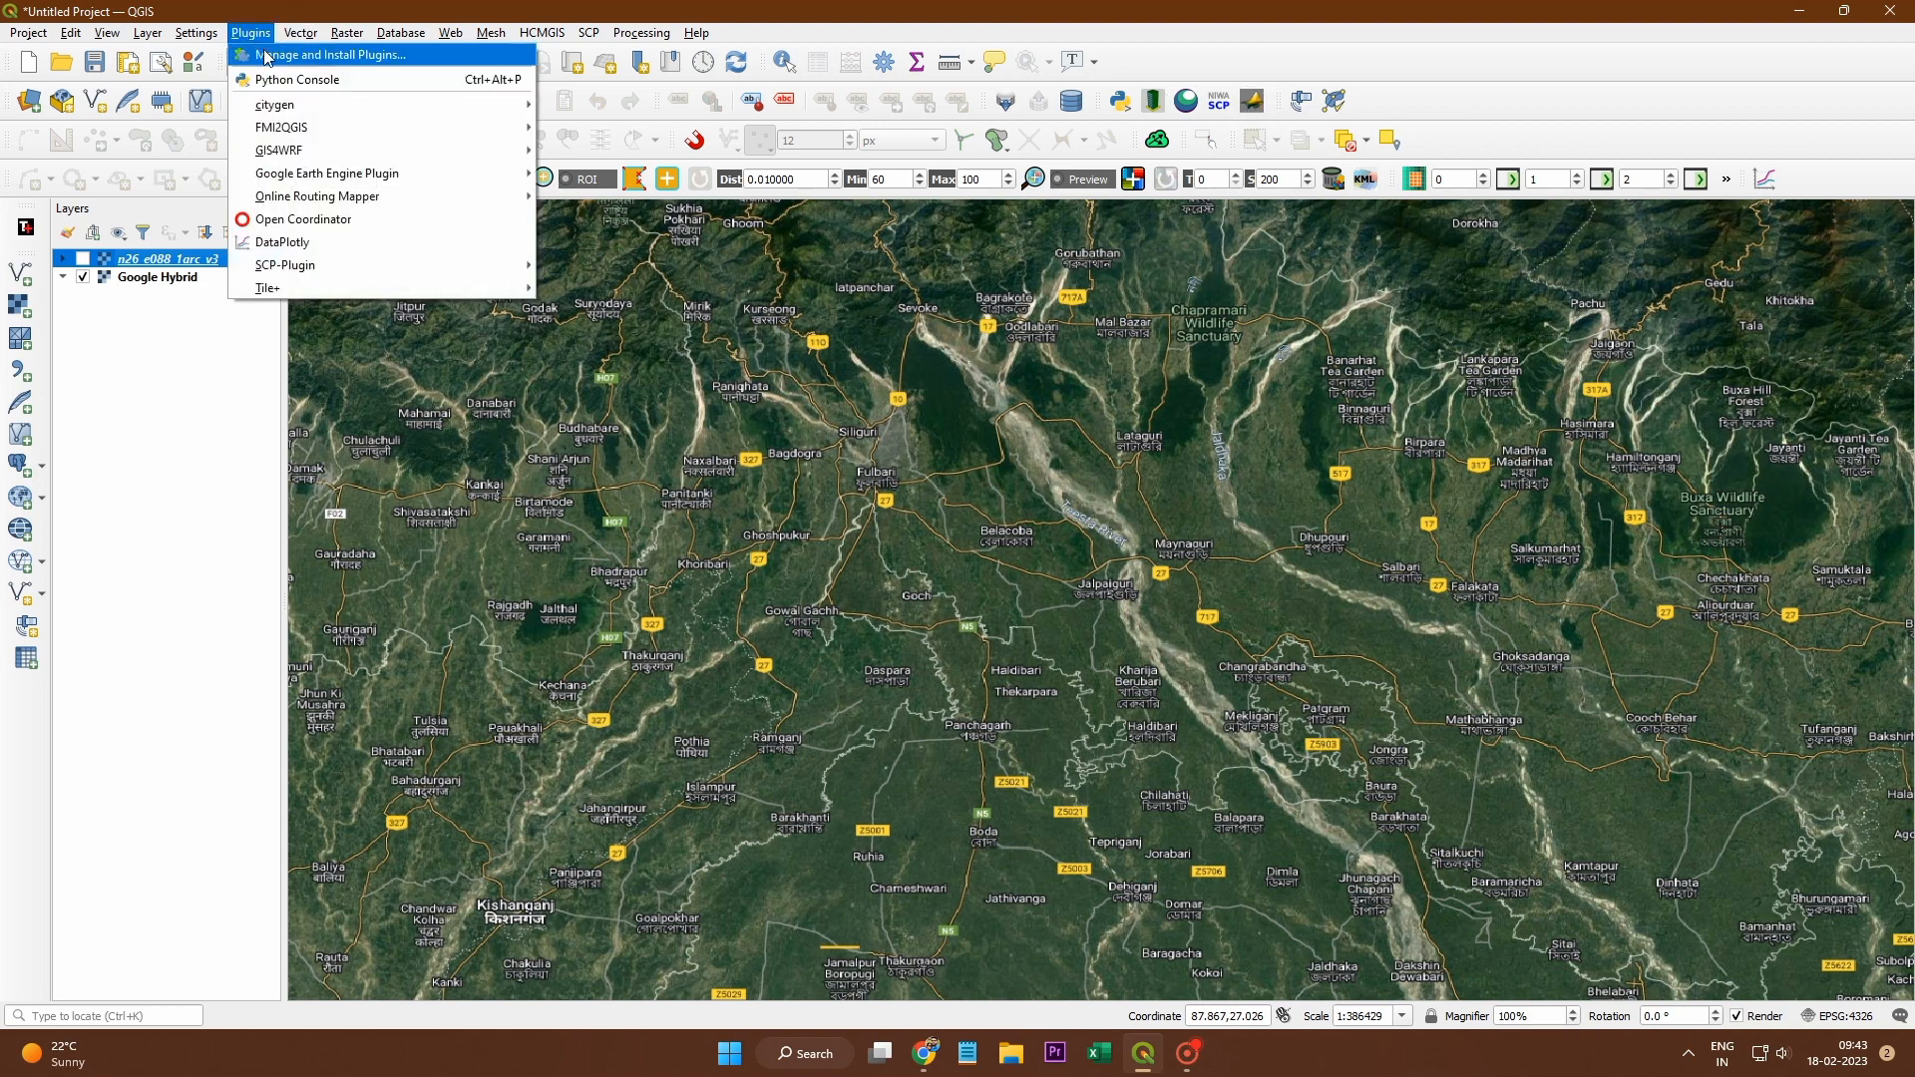
pyautogui.click(268, 58)
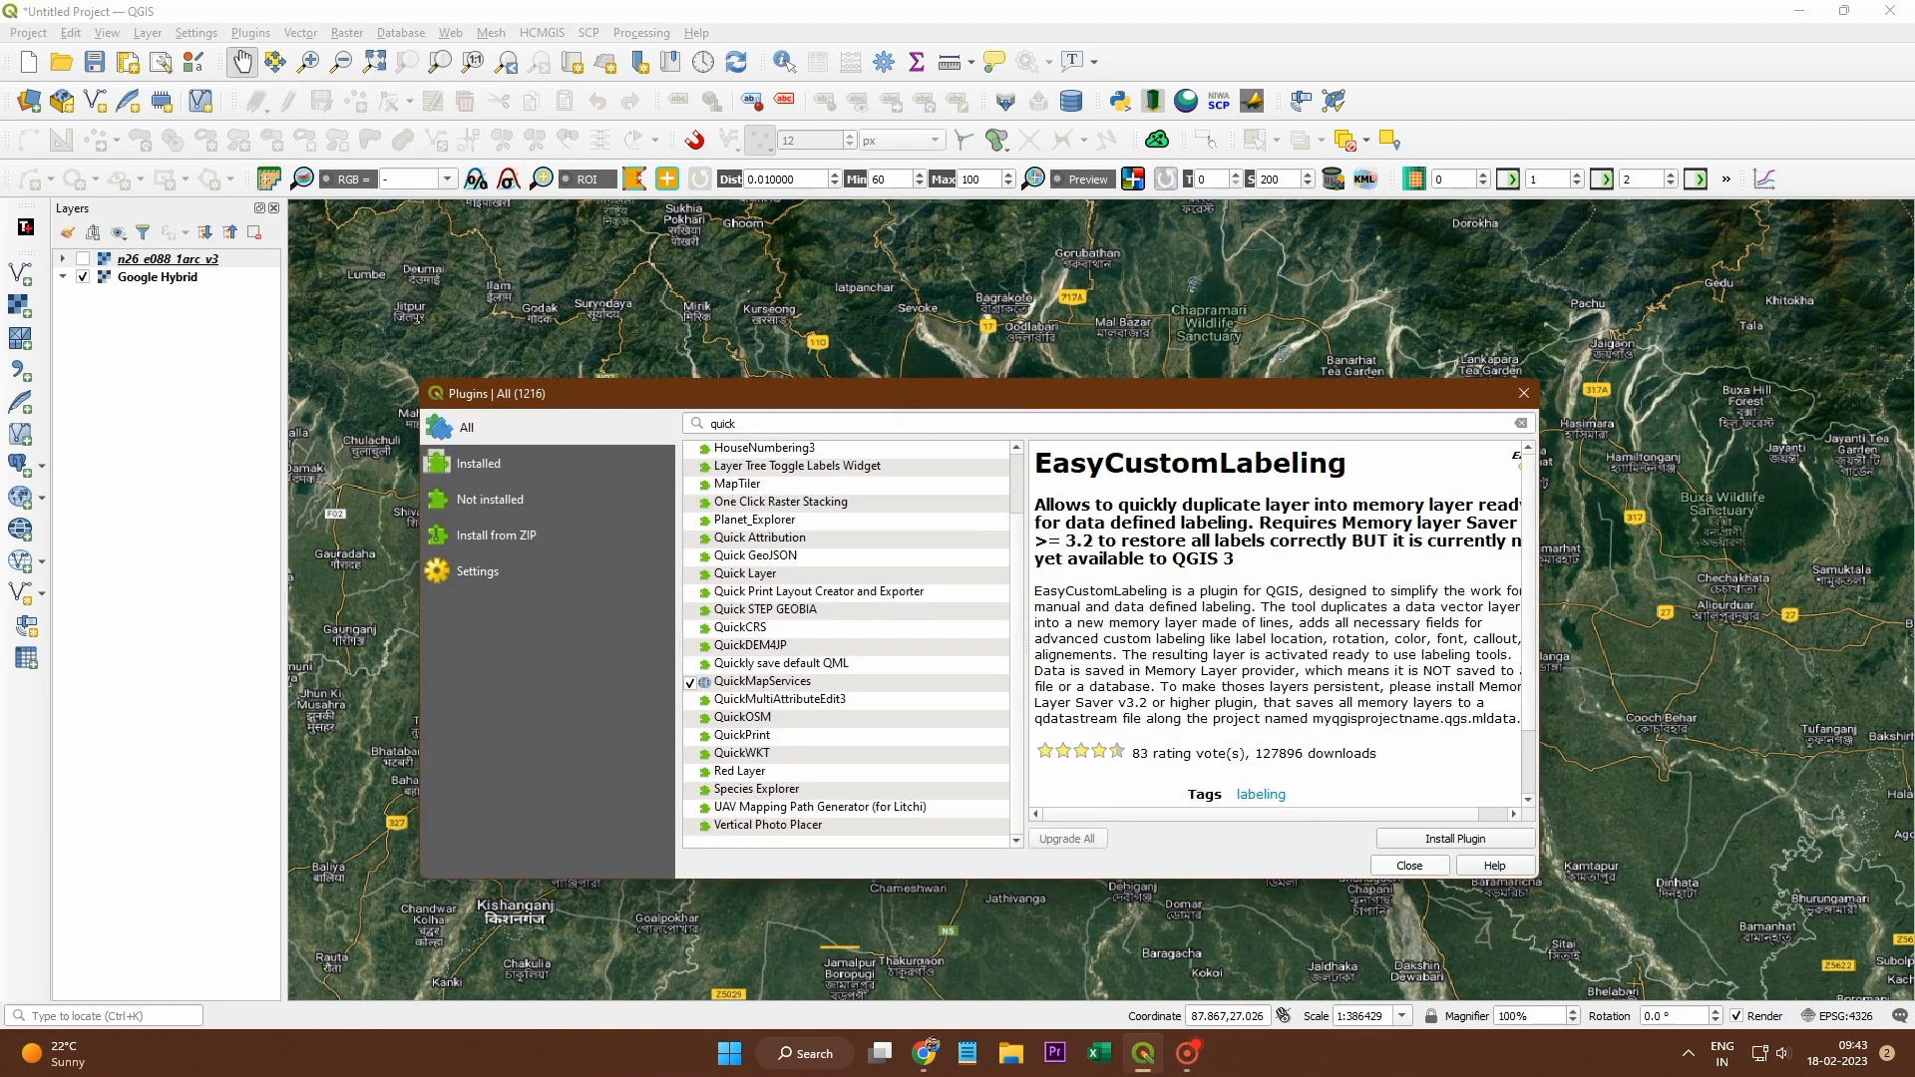
pyautogui.press('Tab')
pyautogui.write('op')
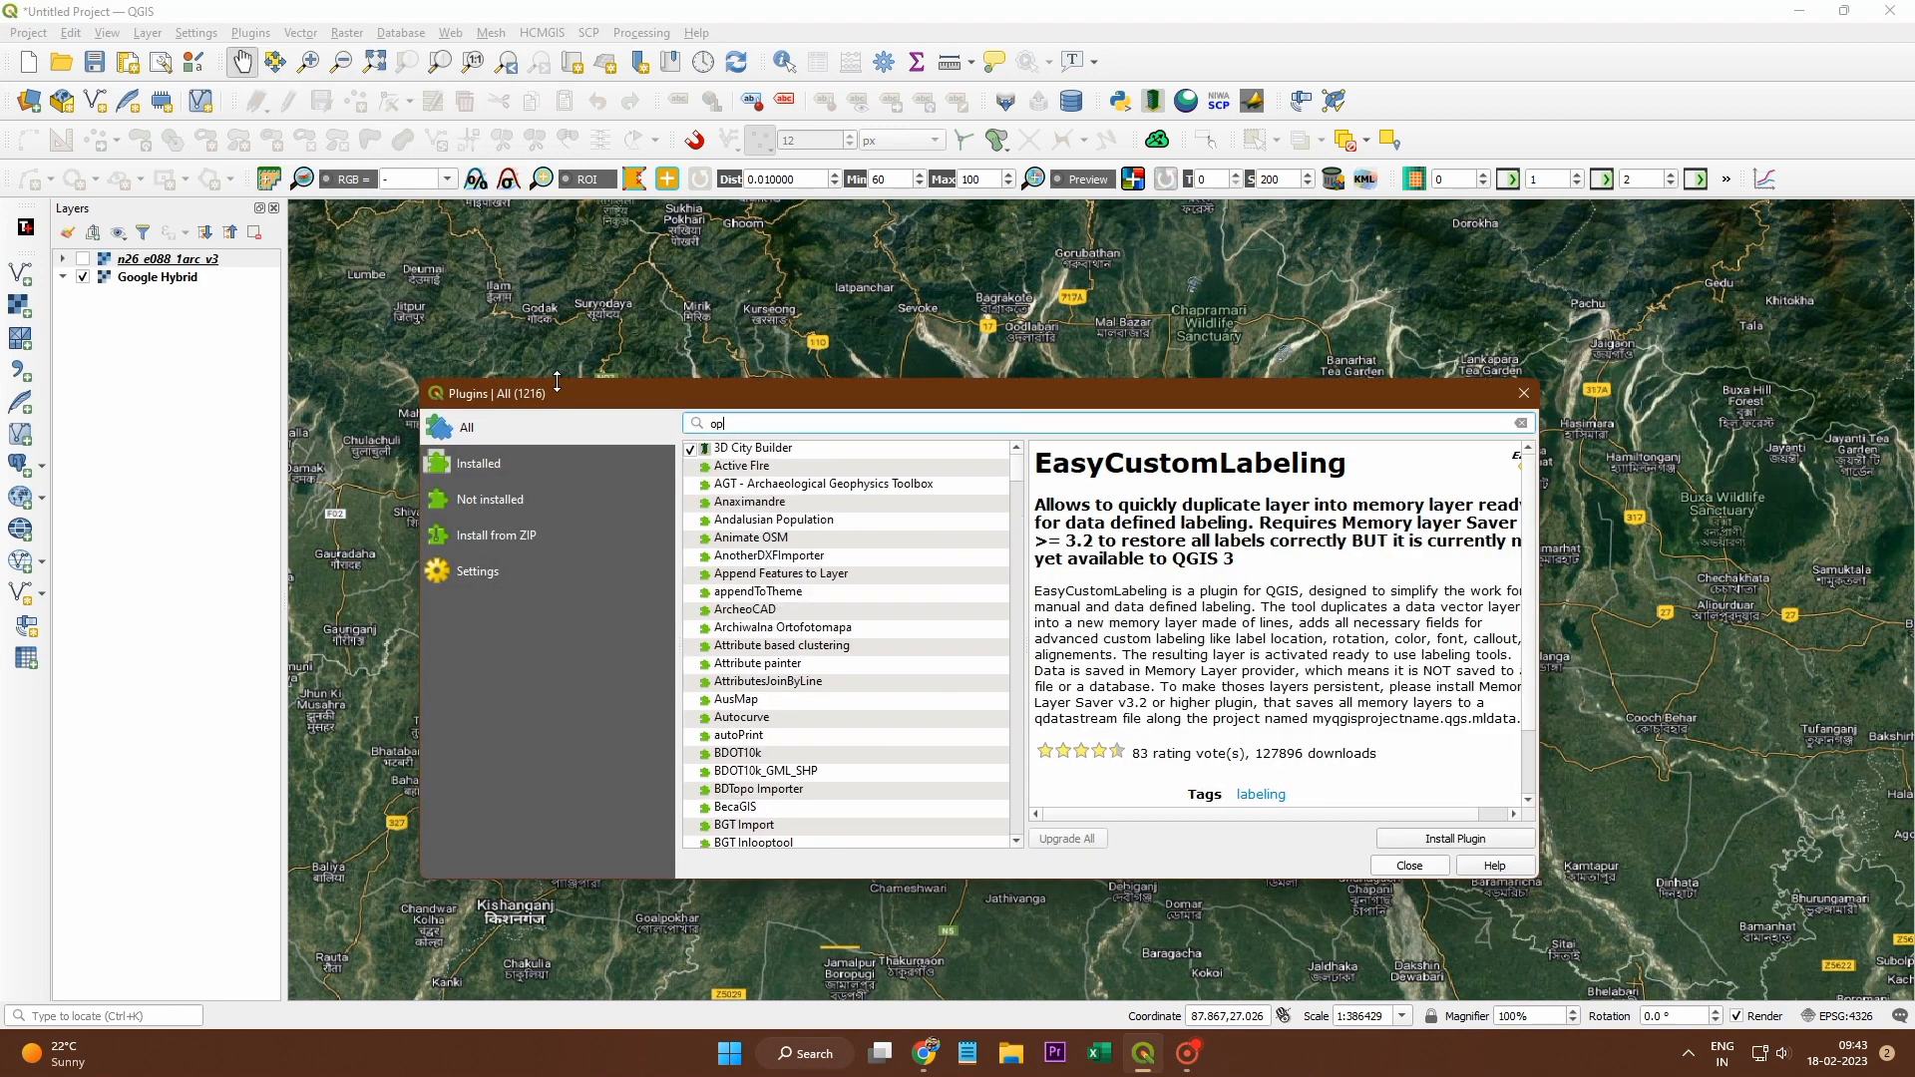
pyautogui.write('en')
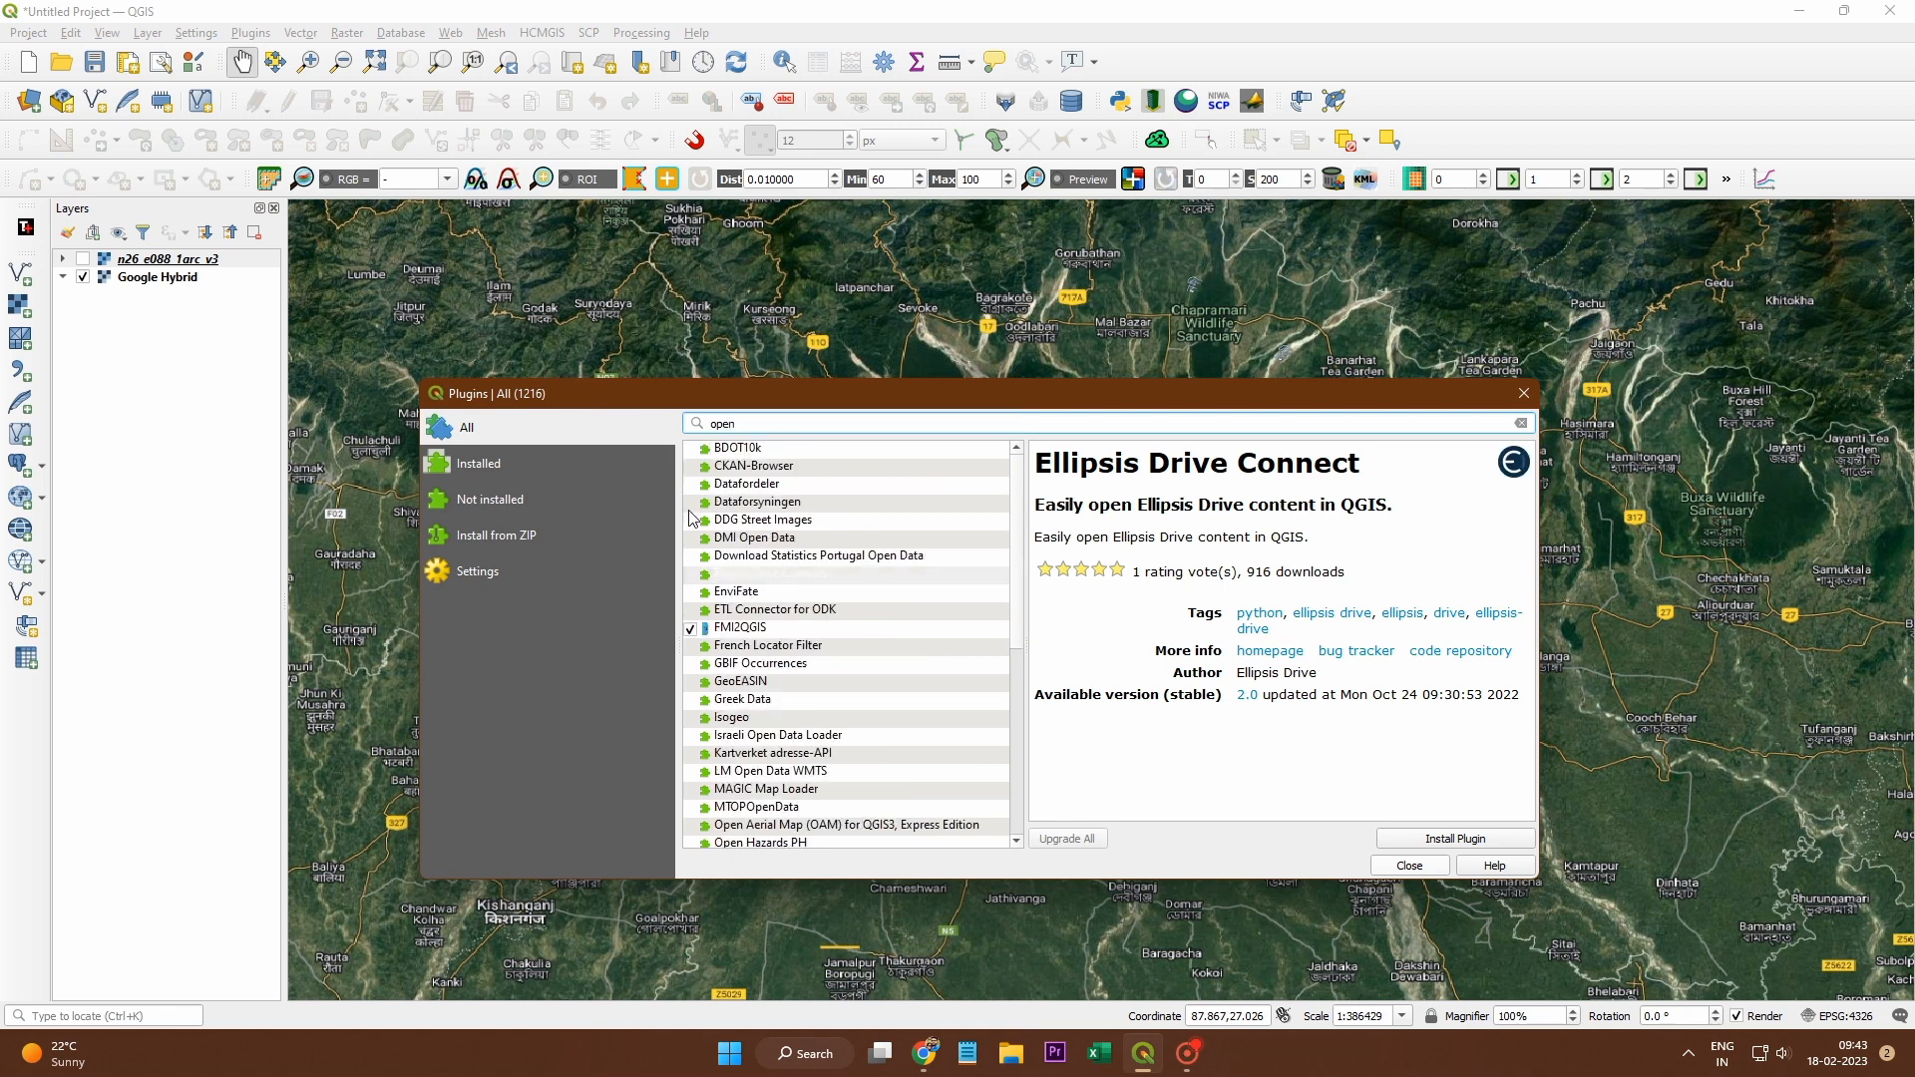
pyautogui.moveTo(1019, 591); pyautogui.dragTo(1007, 492)
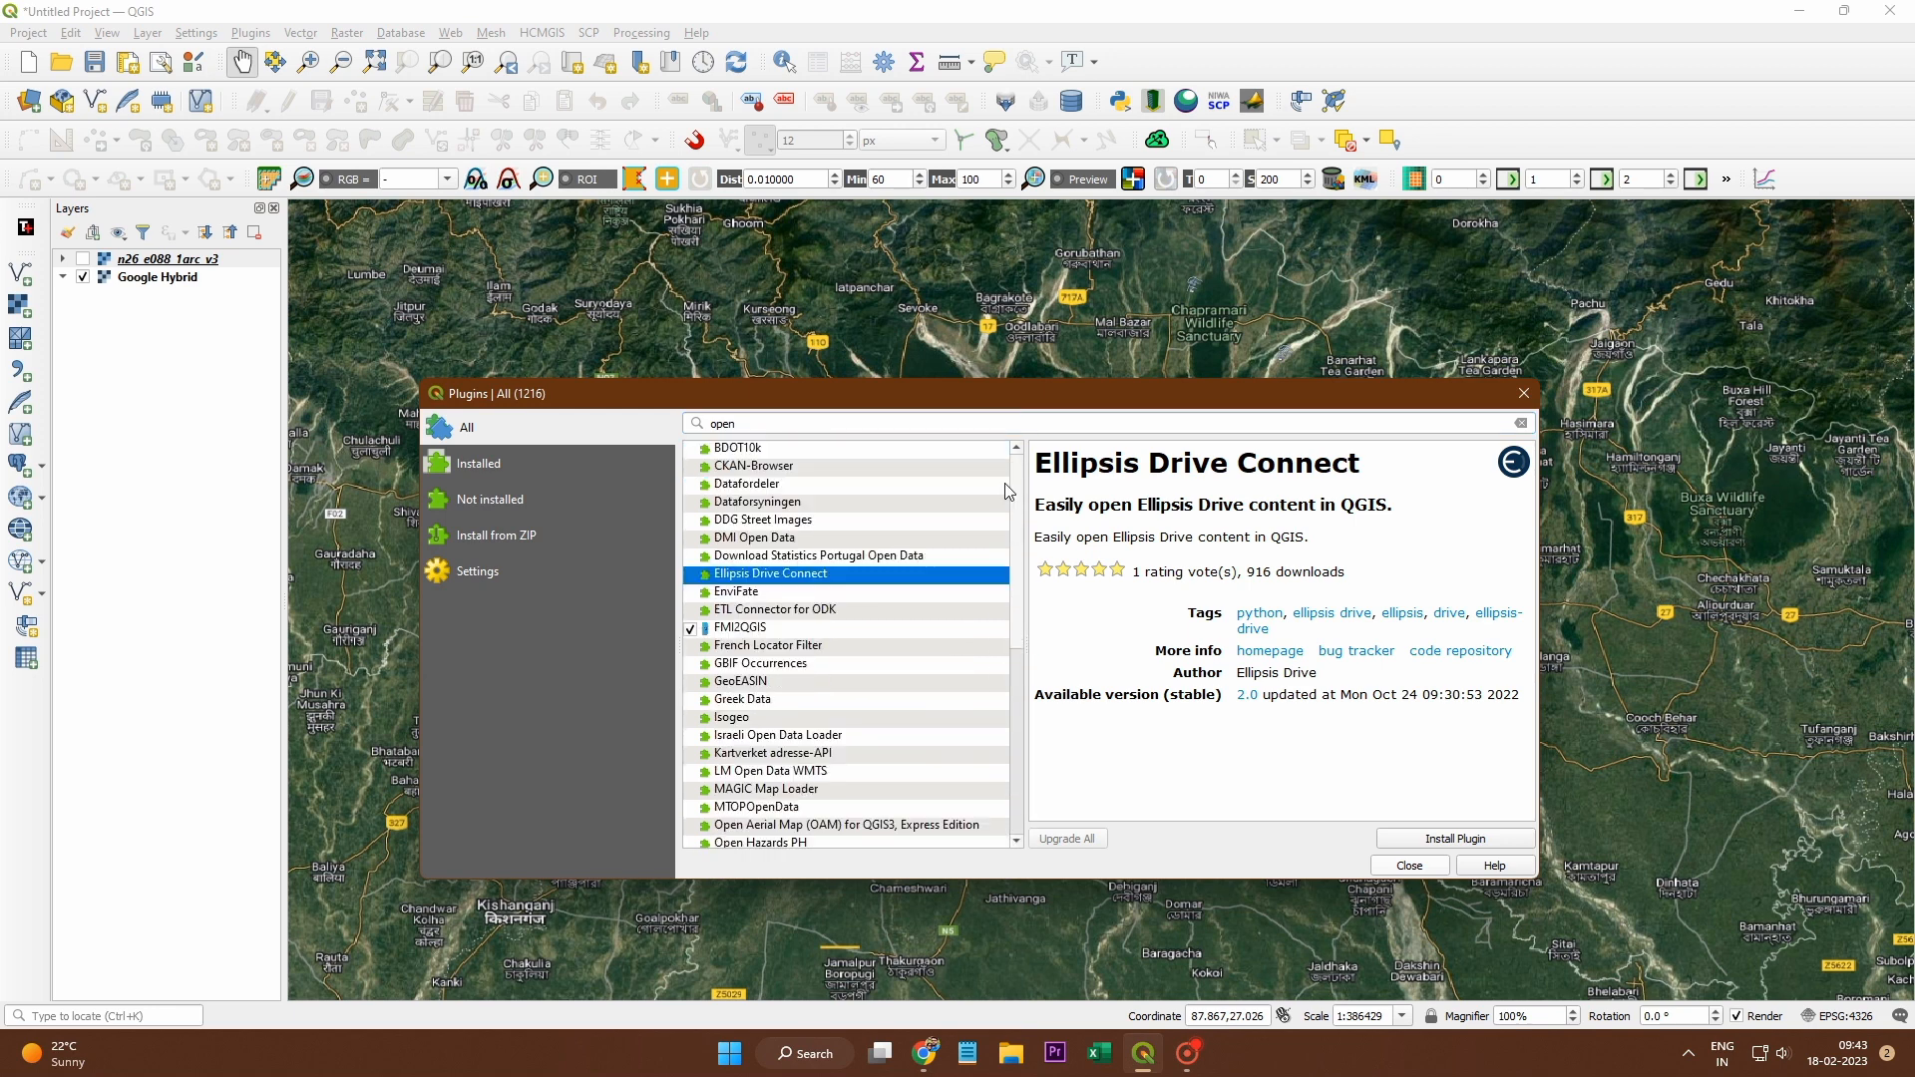
# Step: Search the plugin manager for "DEm" and view the OpenTopography DEM Downloader plugin's details
pyautogui.hotkey('shift', 'Tab')
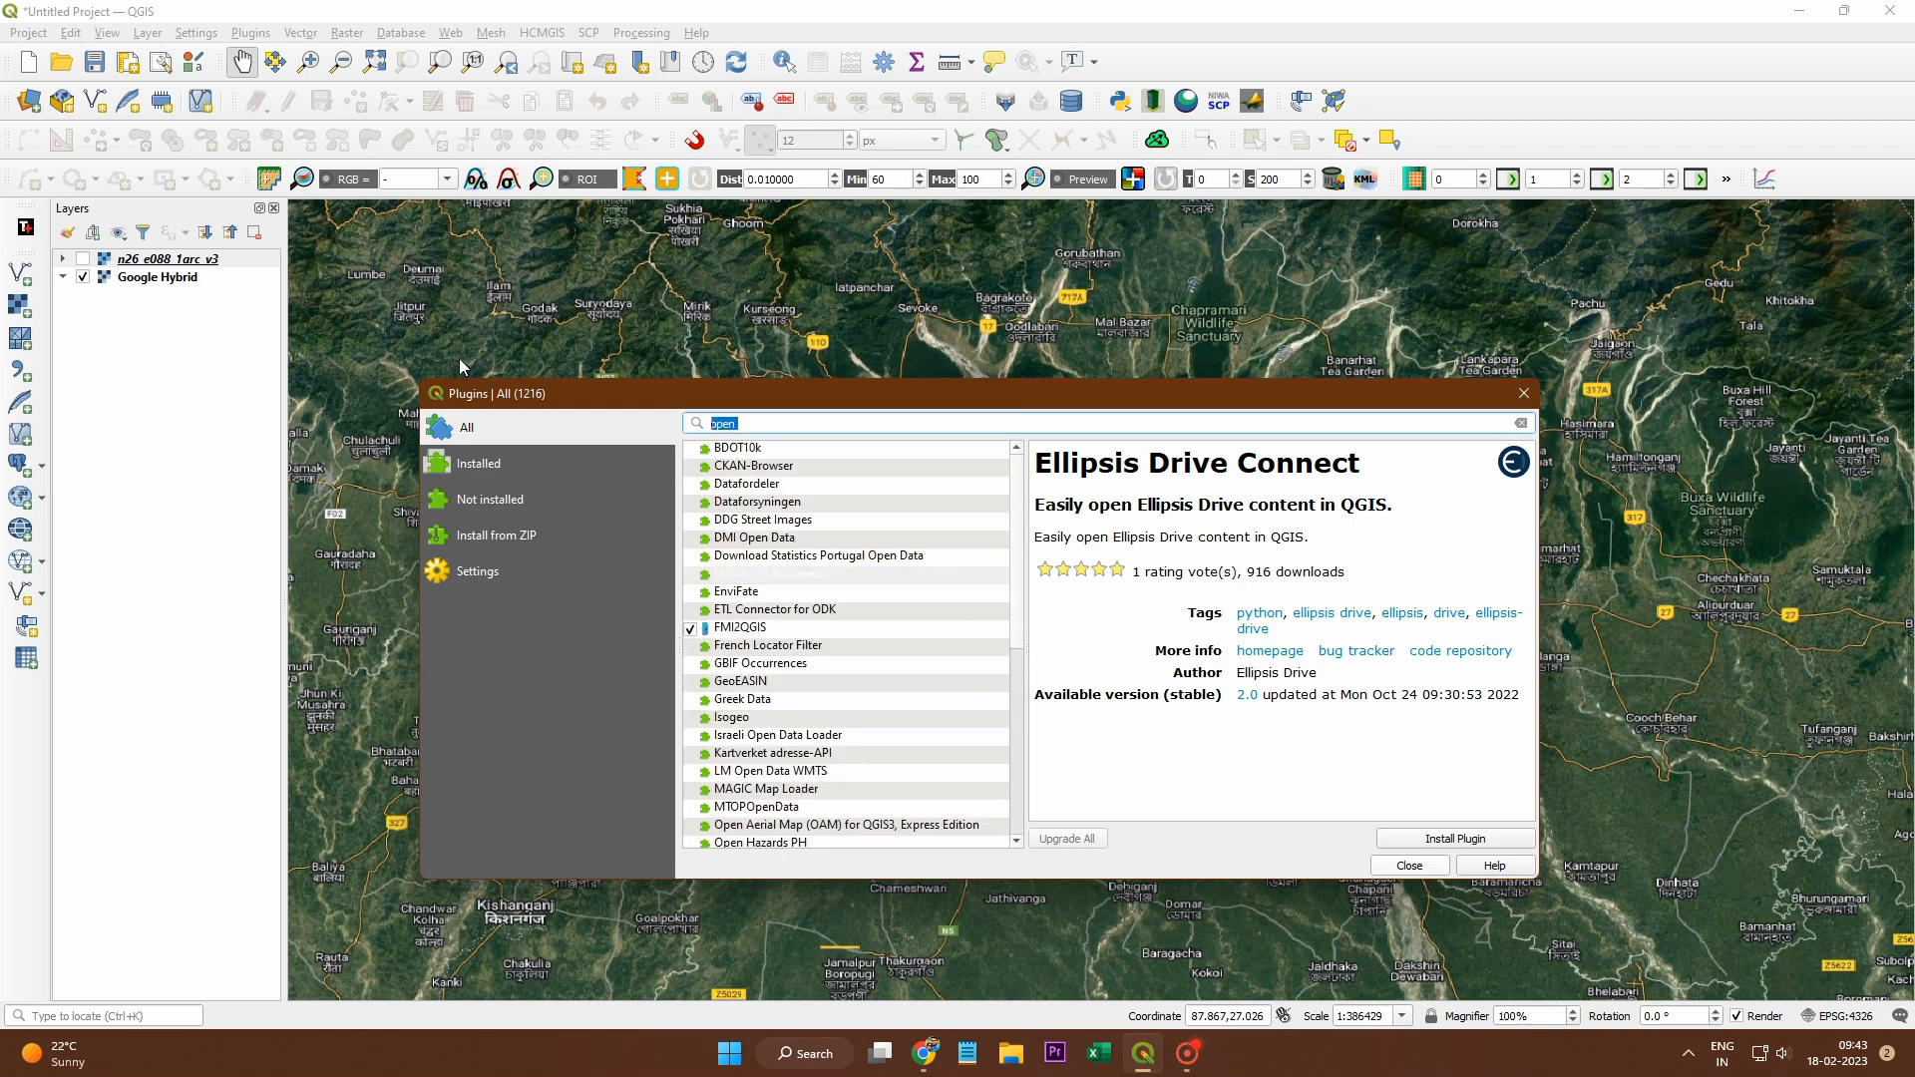
pyautogui.write('DEm')
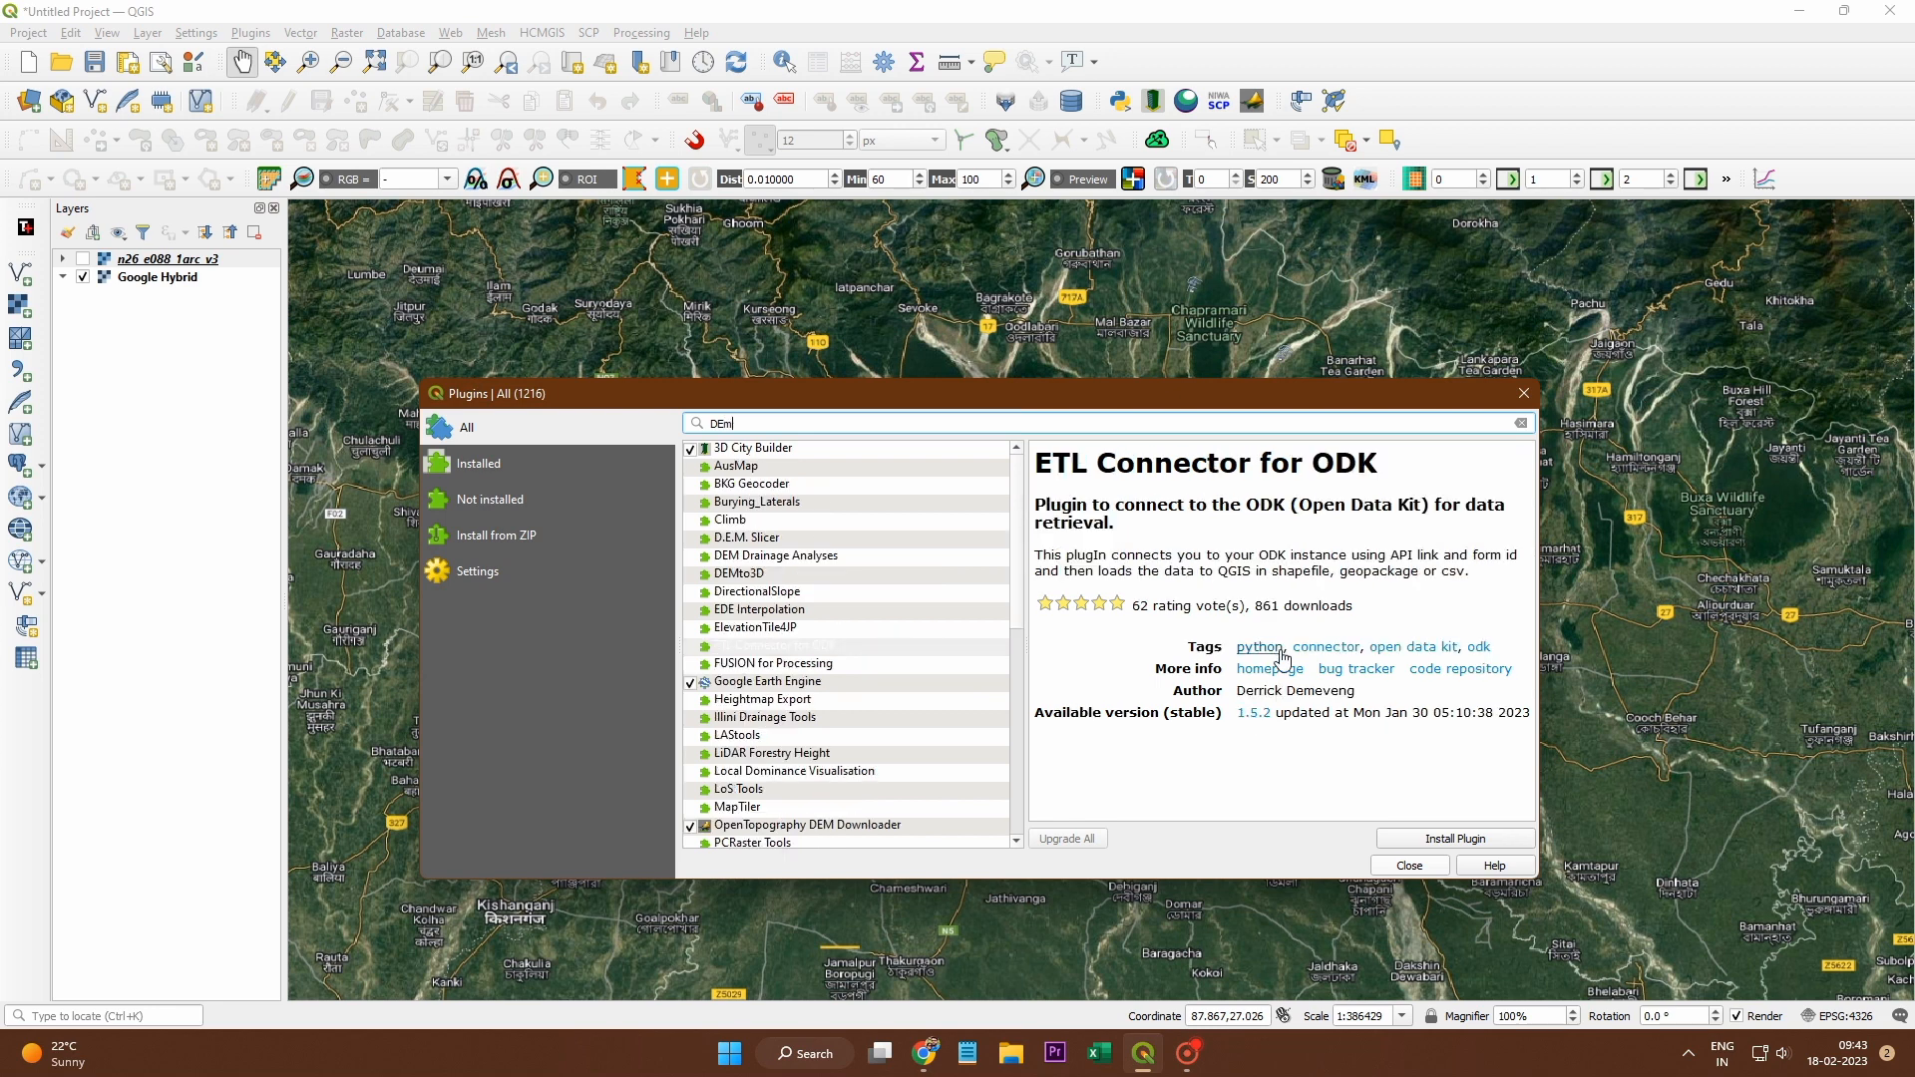
pyautogui.click(817, 827)
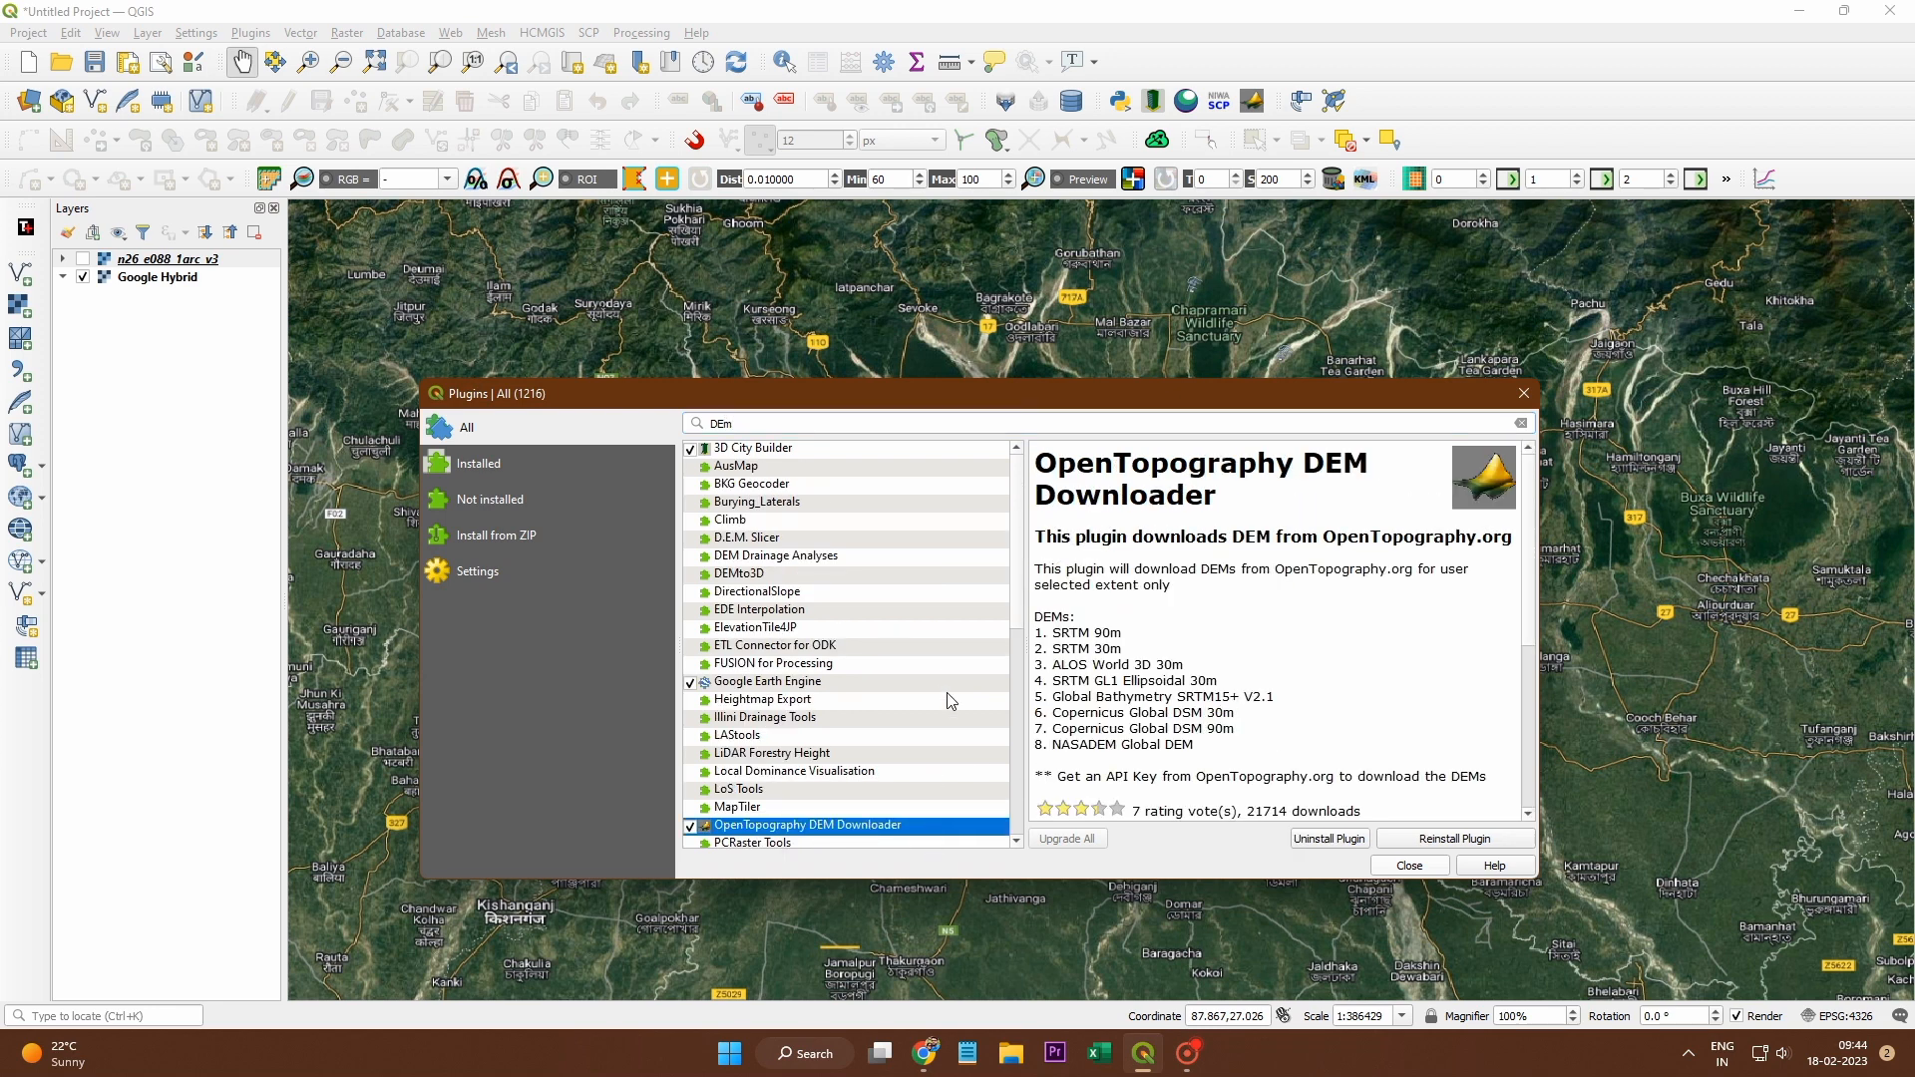
pyautogui.scroll(-2, 877, 829)
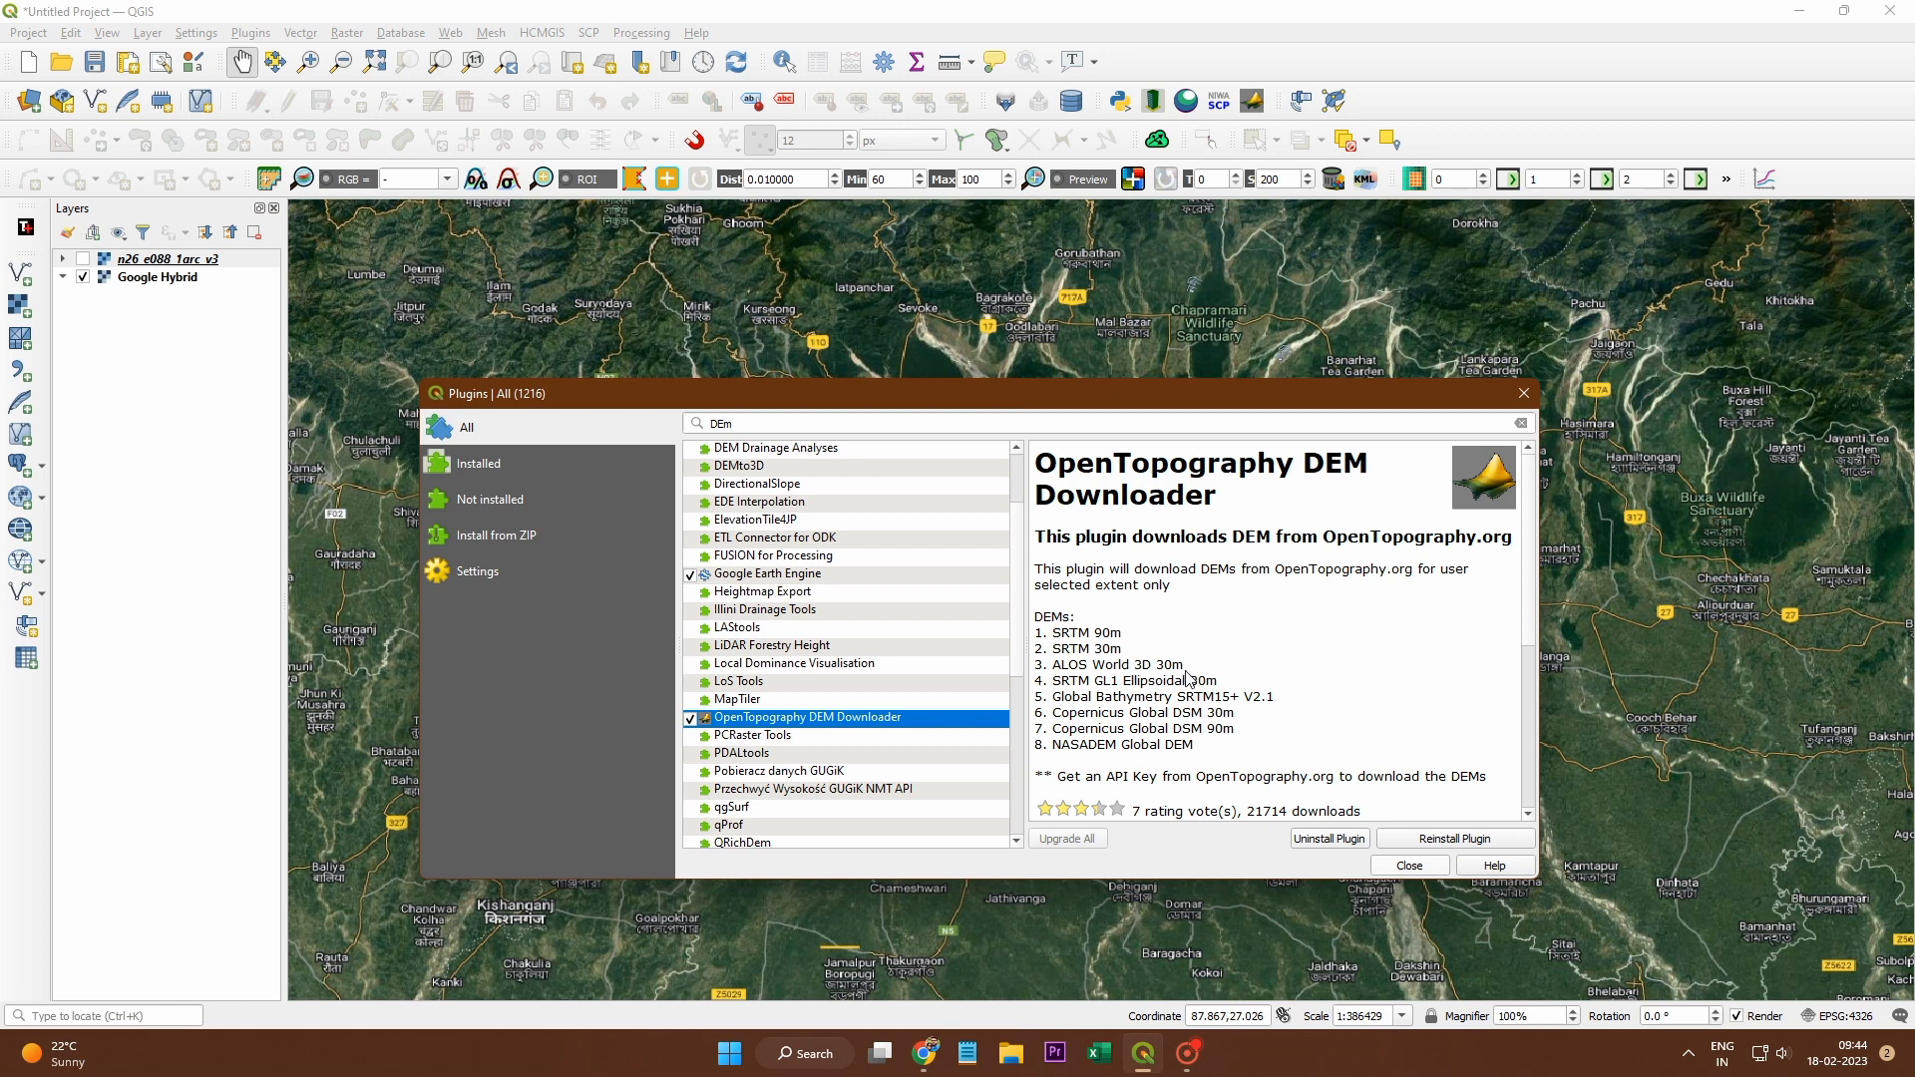
# Step: Close the plugin manager, open the OpenTopography DEM Downloader tool and choose SRTM 30m as the DEM to download
pyautogui.scroll(-3, 1110, 774)
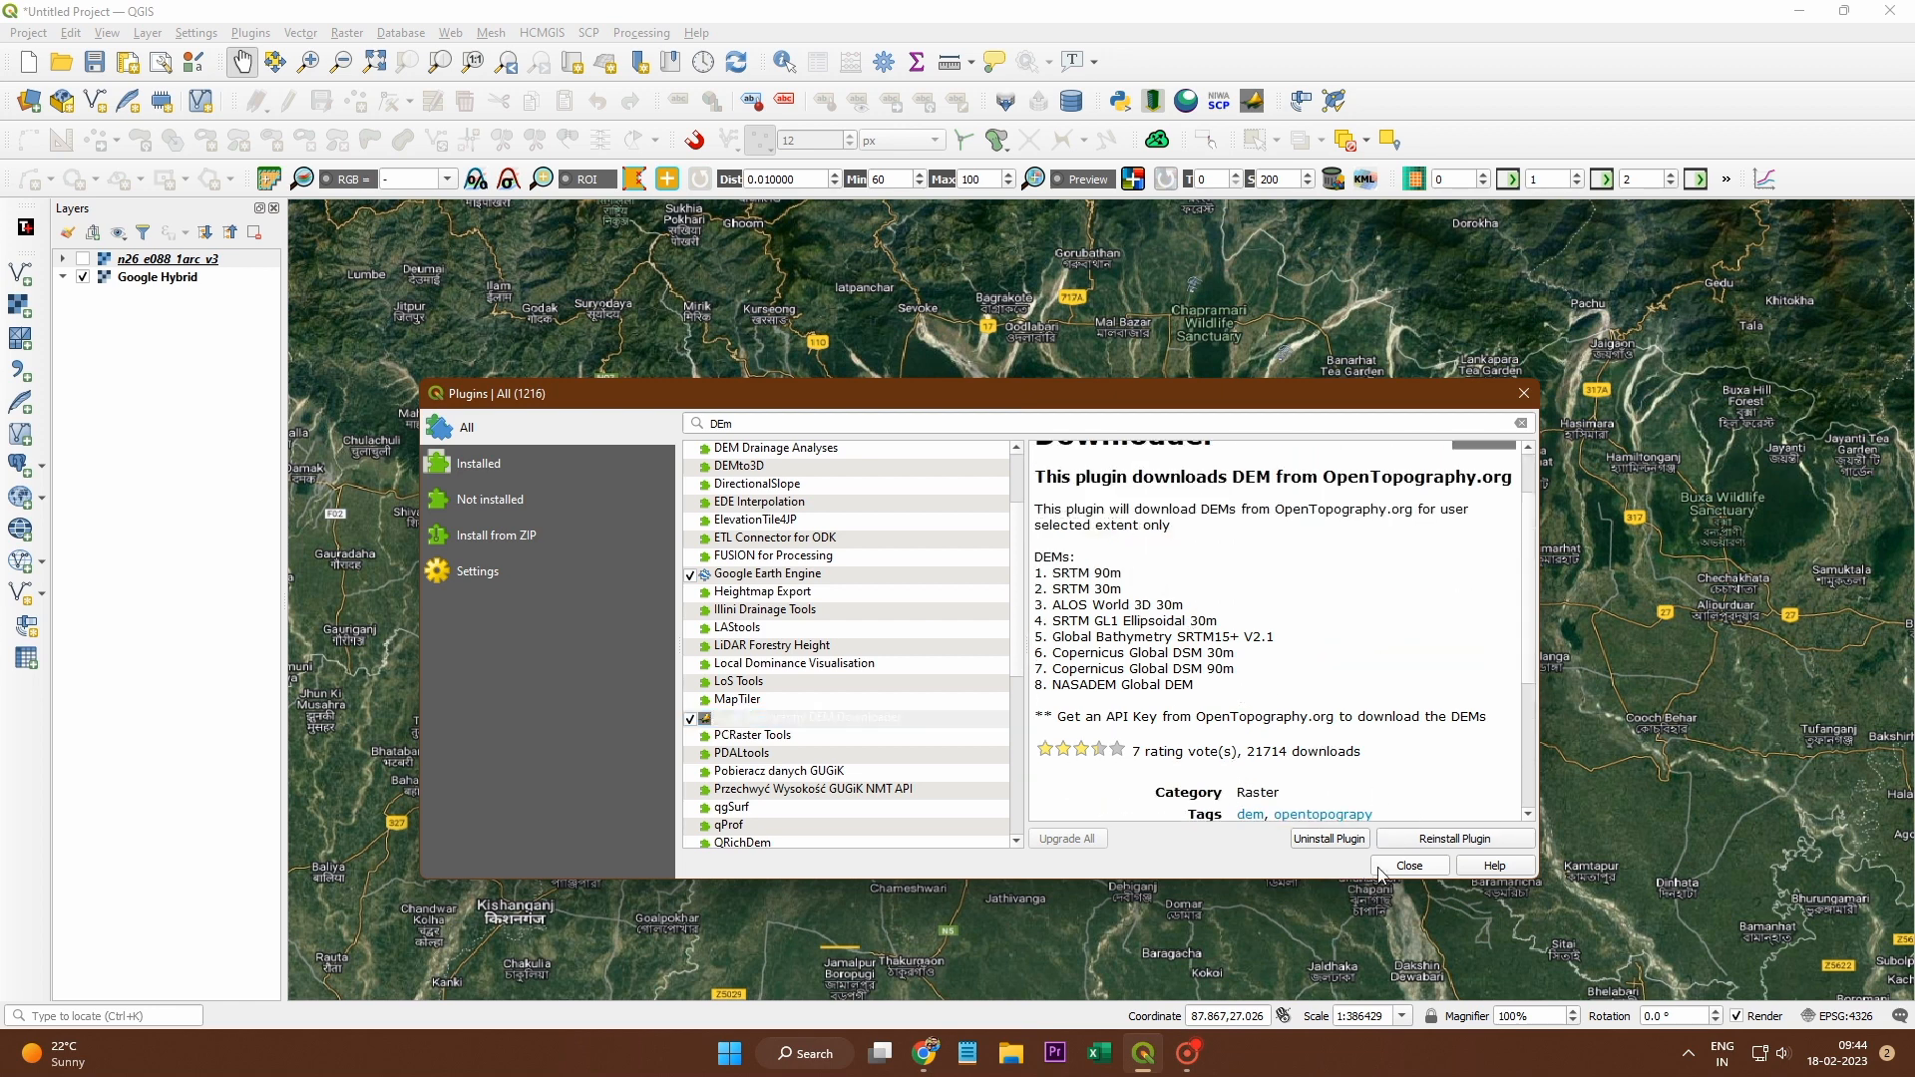
pyautogui.click(1409, 866)
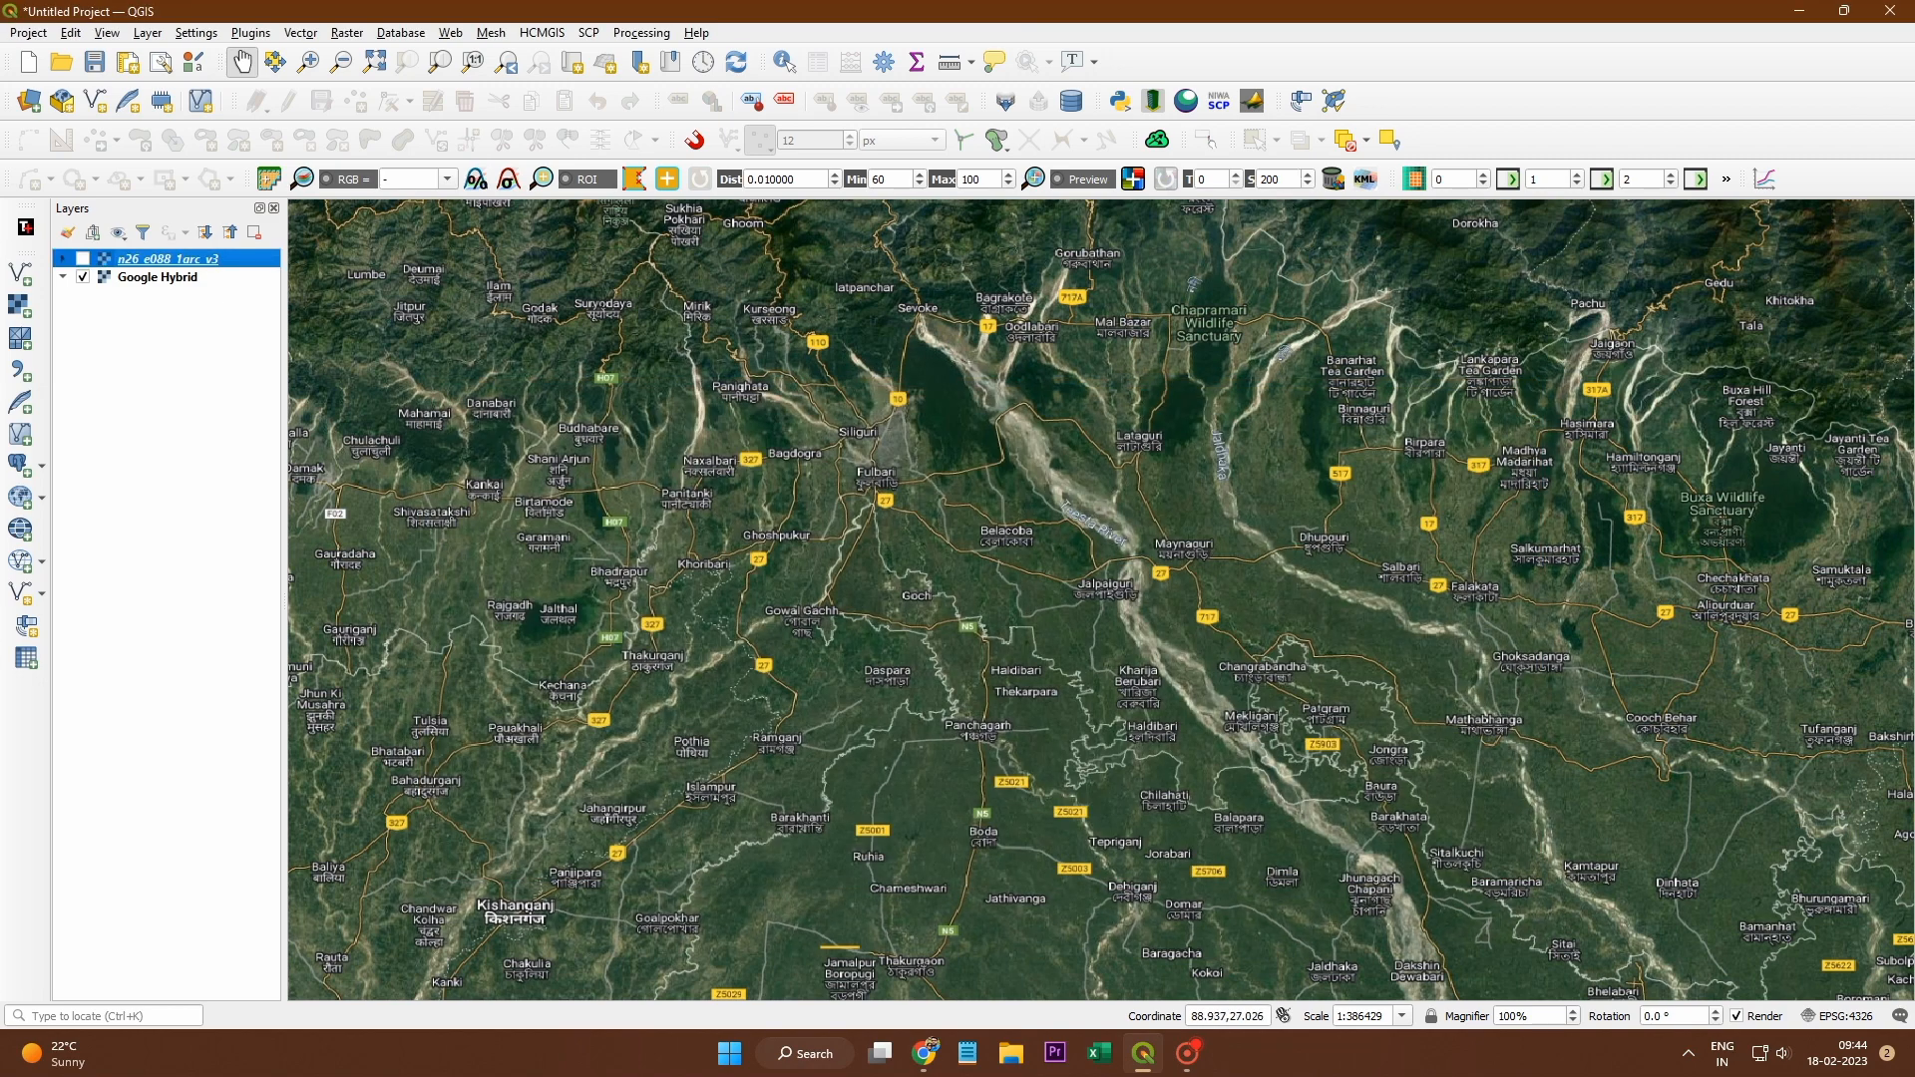
pyautogui.click(1252, 103)
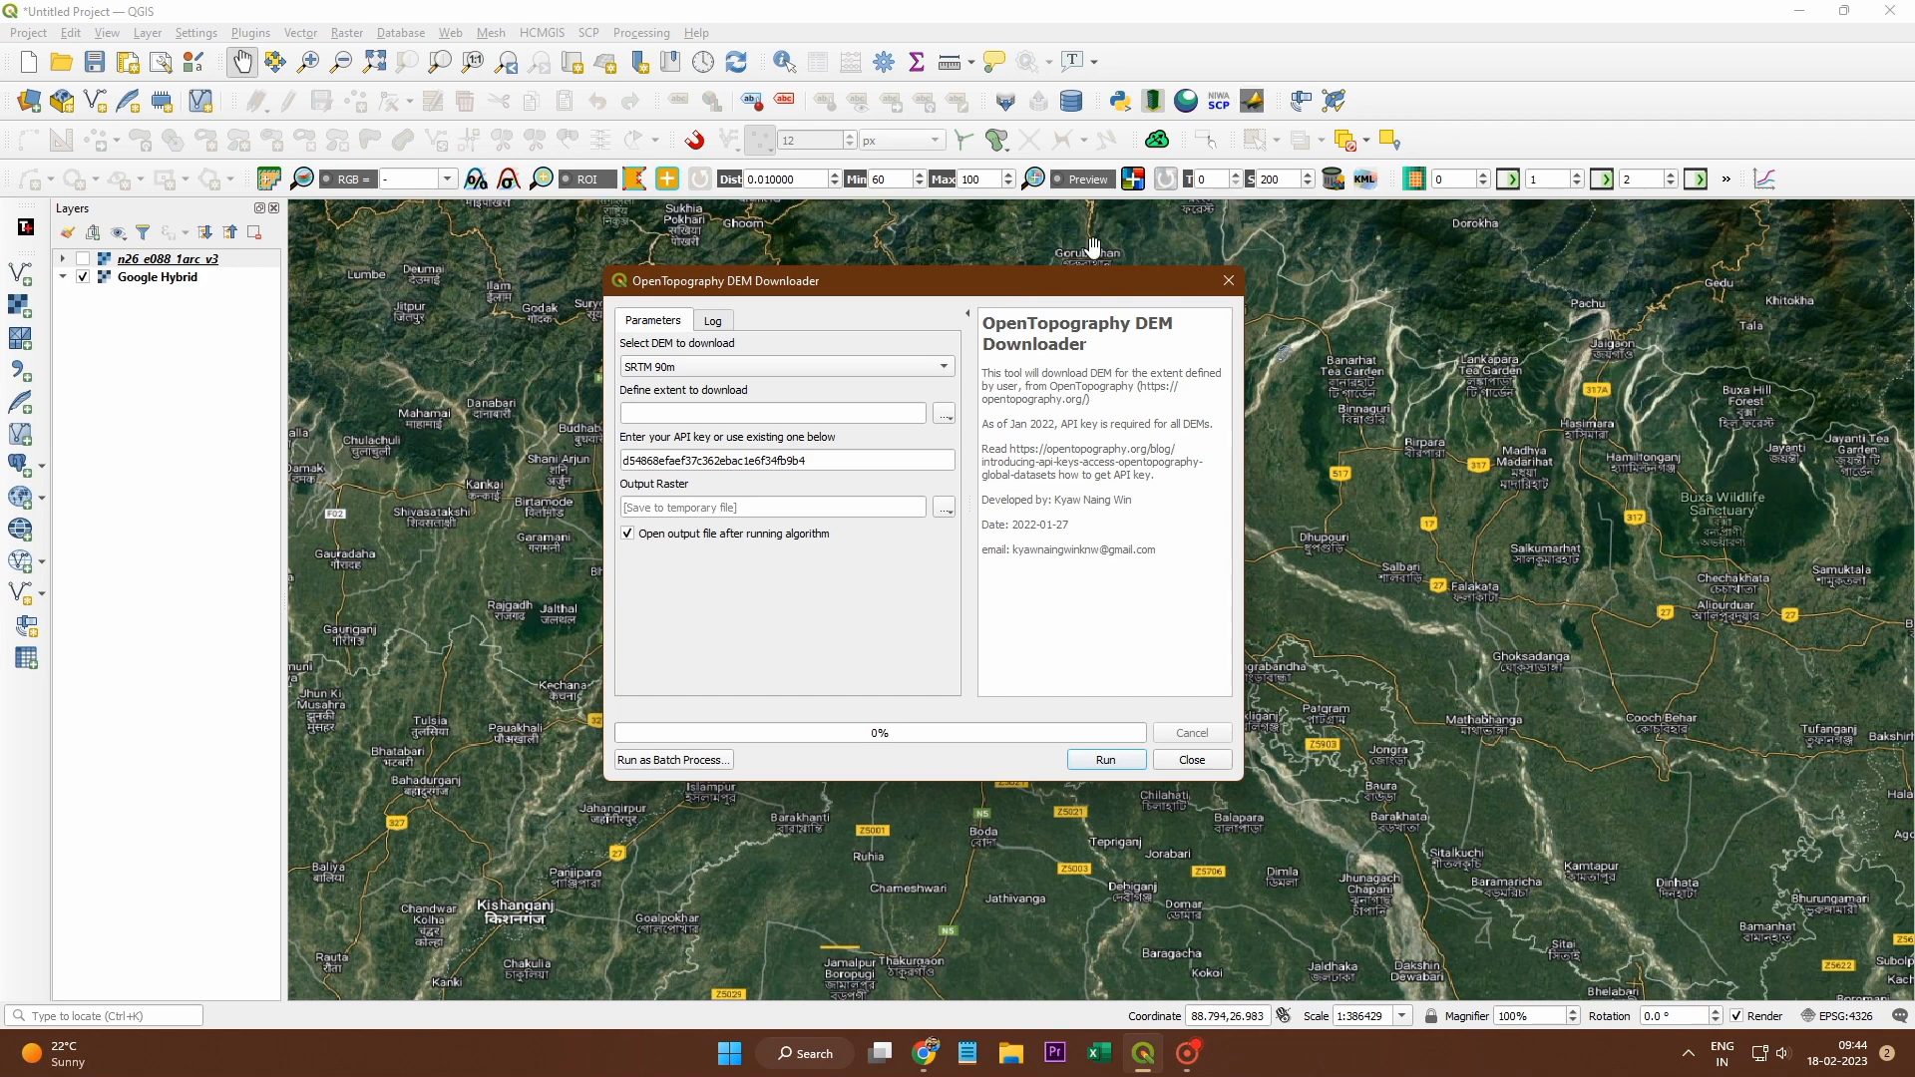
pyautogui.click(684, 369)
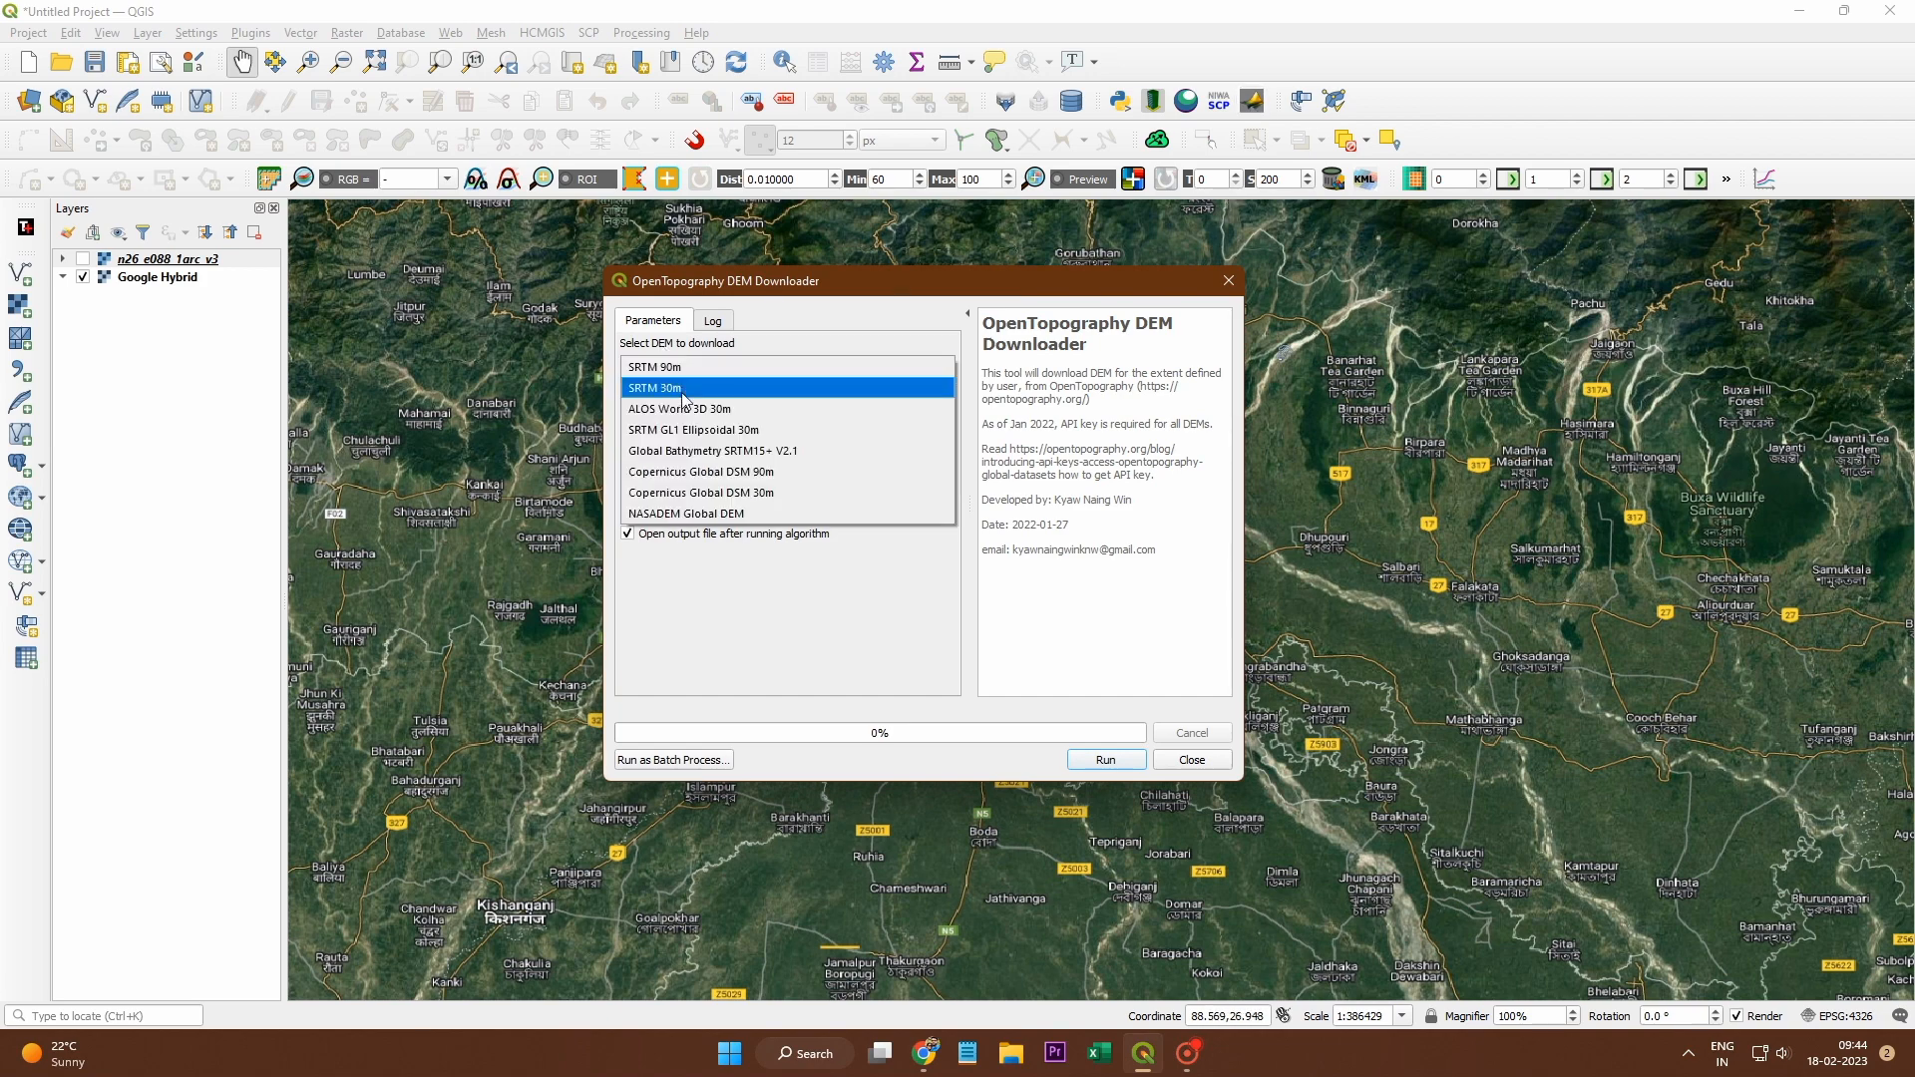
pyautogui.click(686, 395)
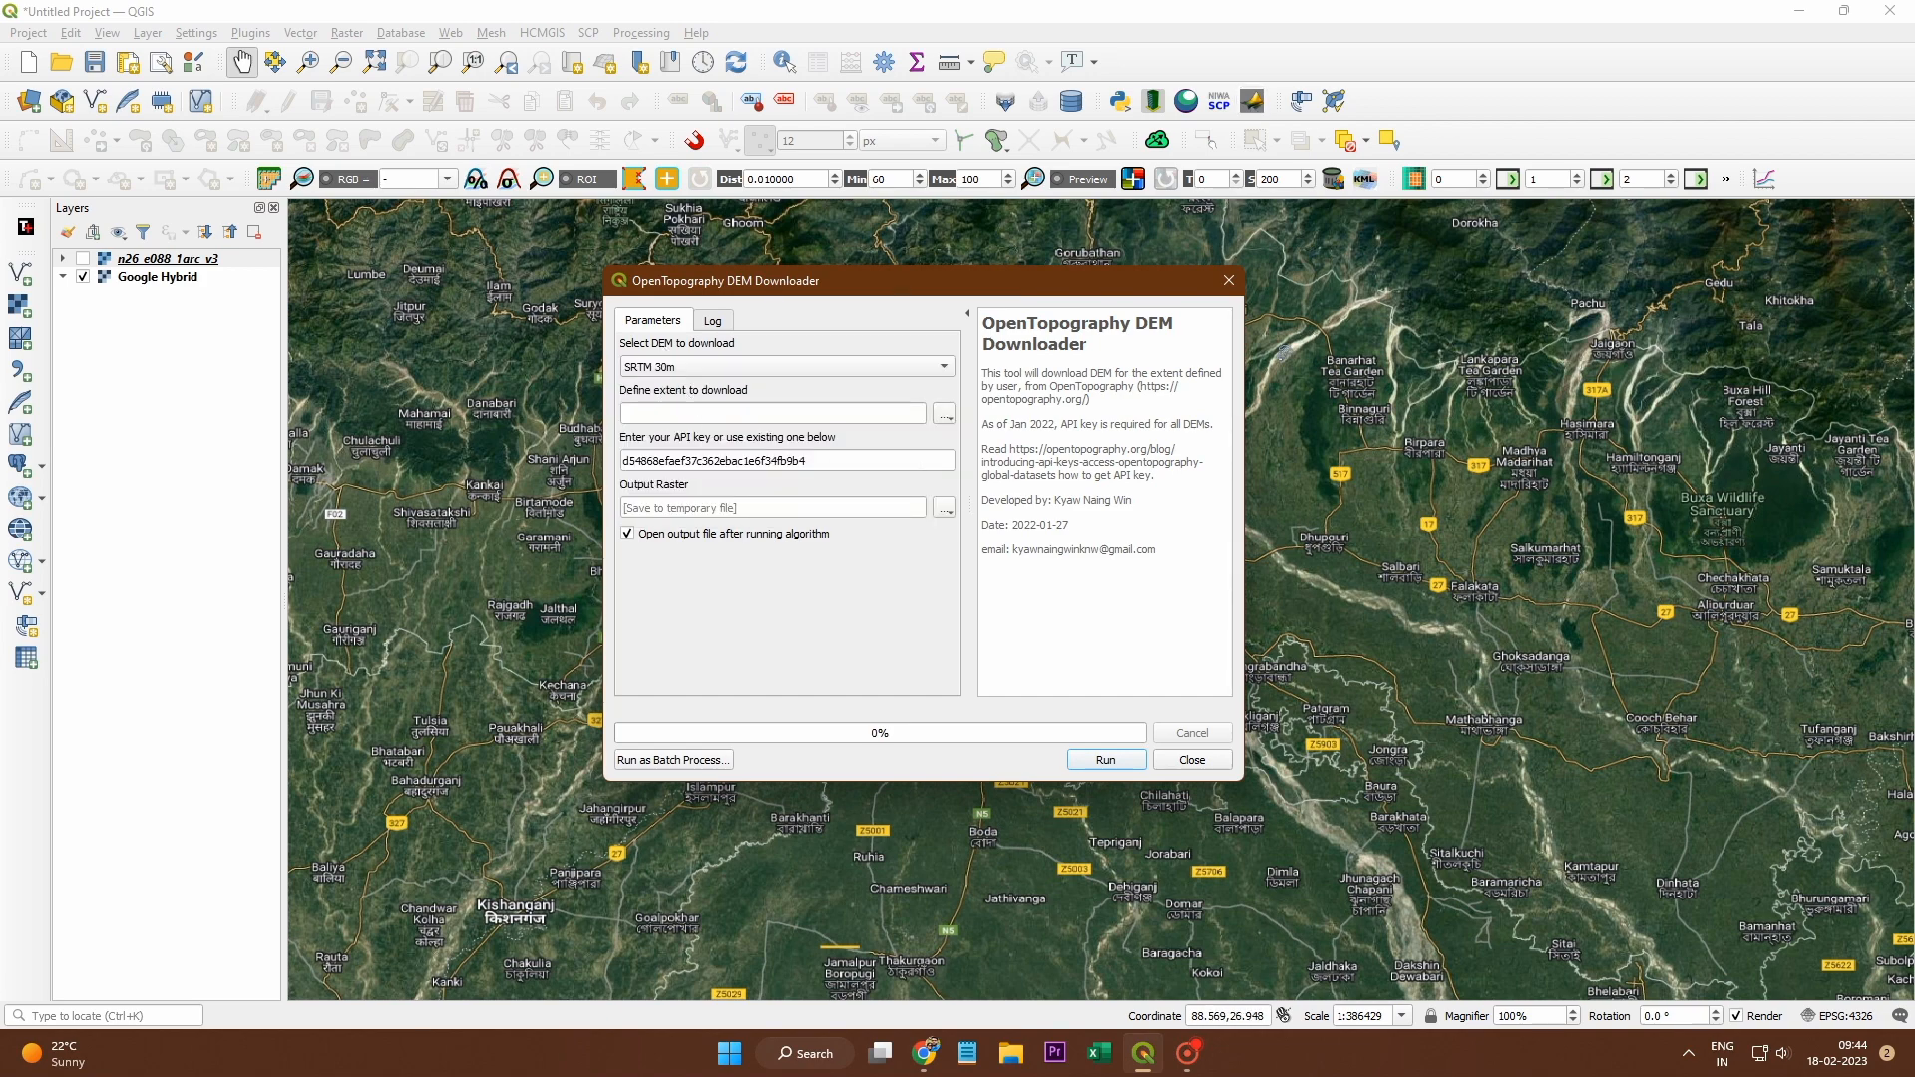
# Step: Draw the download extent on the map canvas around Siliguri and Jalpaiguri, about 87.95 to 88.82 longitude and 26.10 to 26.88 latitude
pyautogui.click(944, 414)
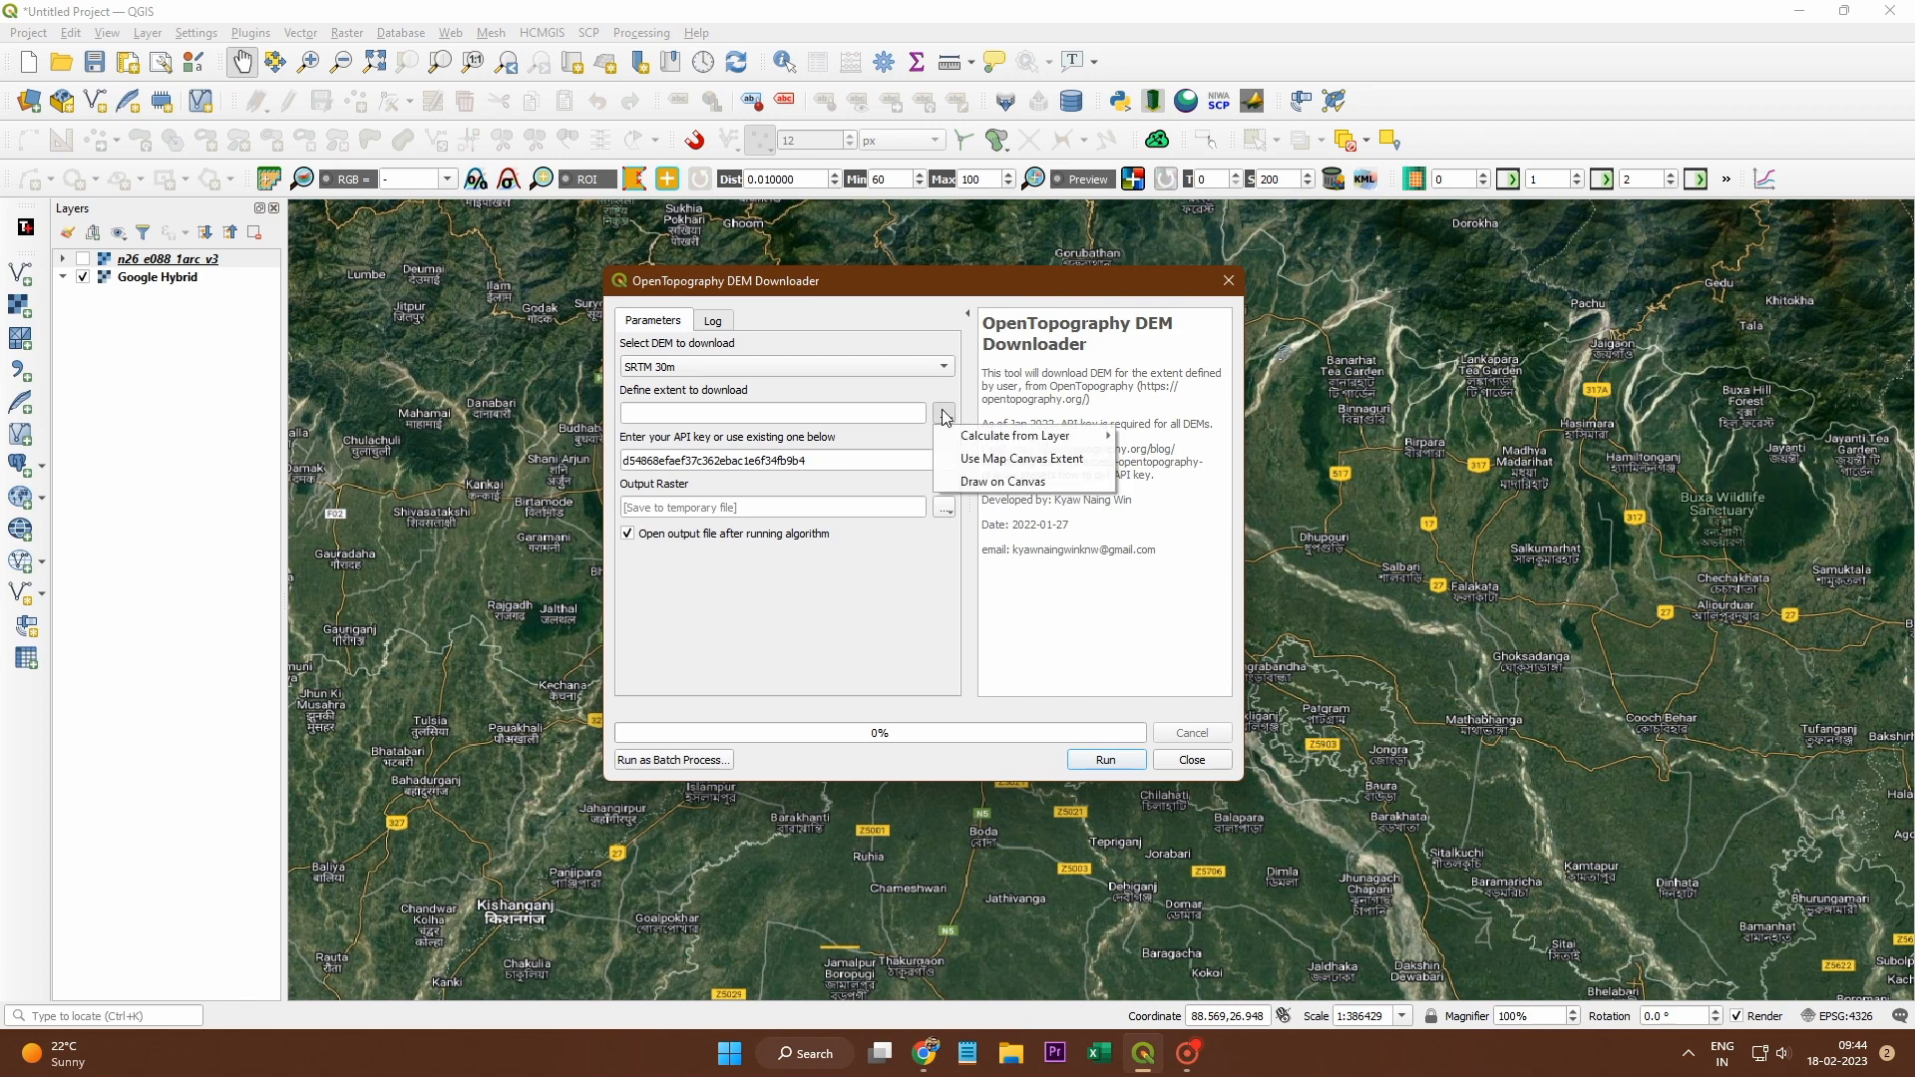
pyautogui.click(992, 460)
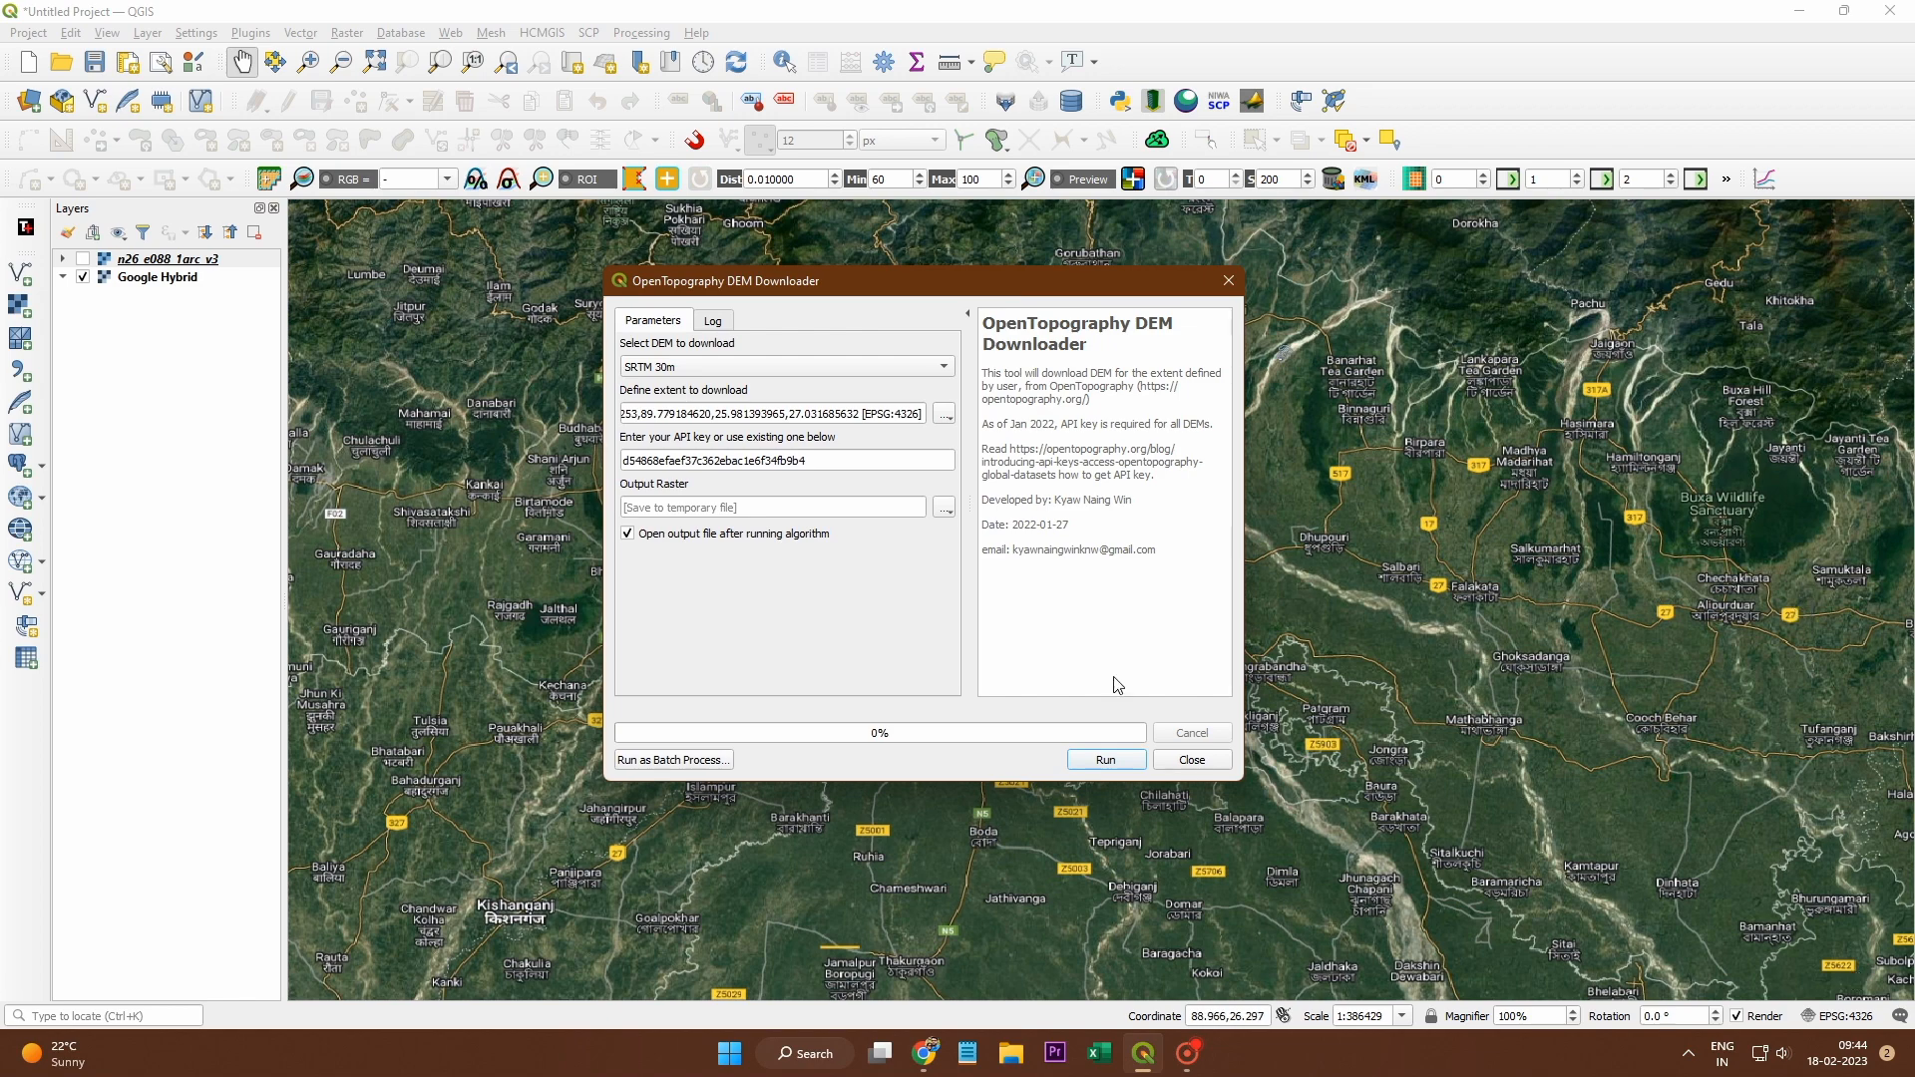
pyautogui.click(943, 415)
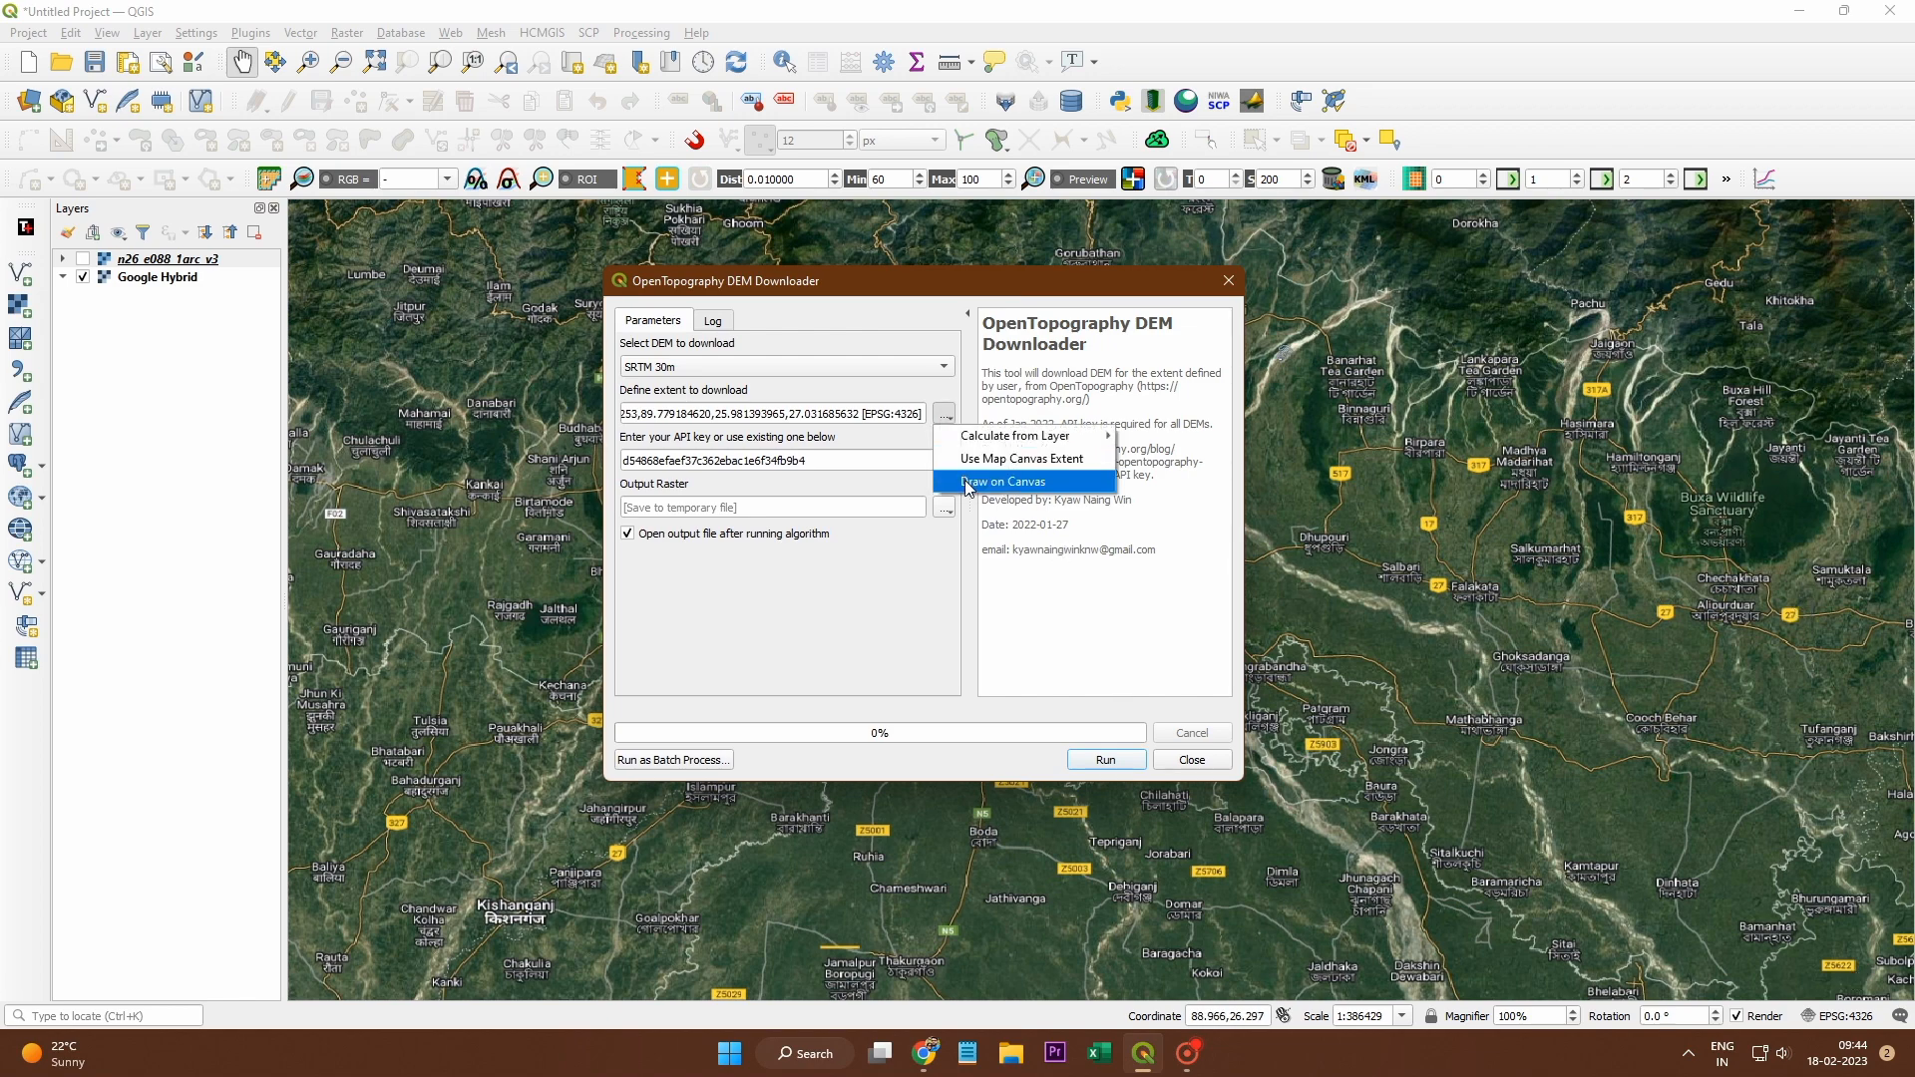
pyautogui.click(1001, 481)
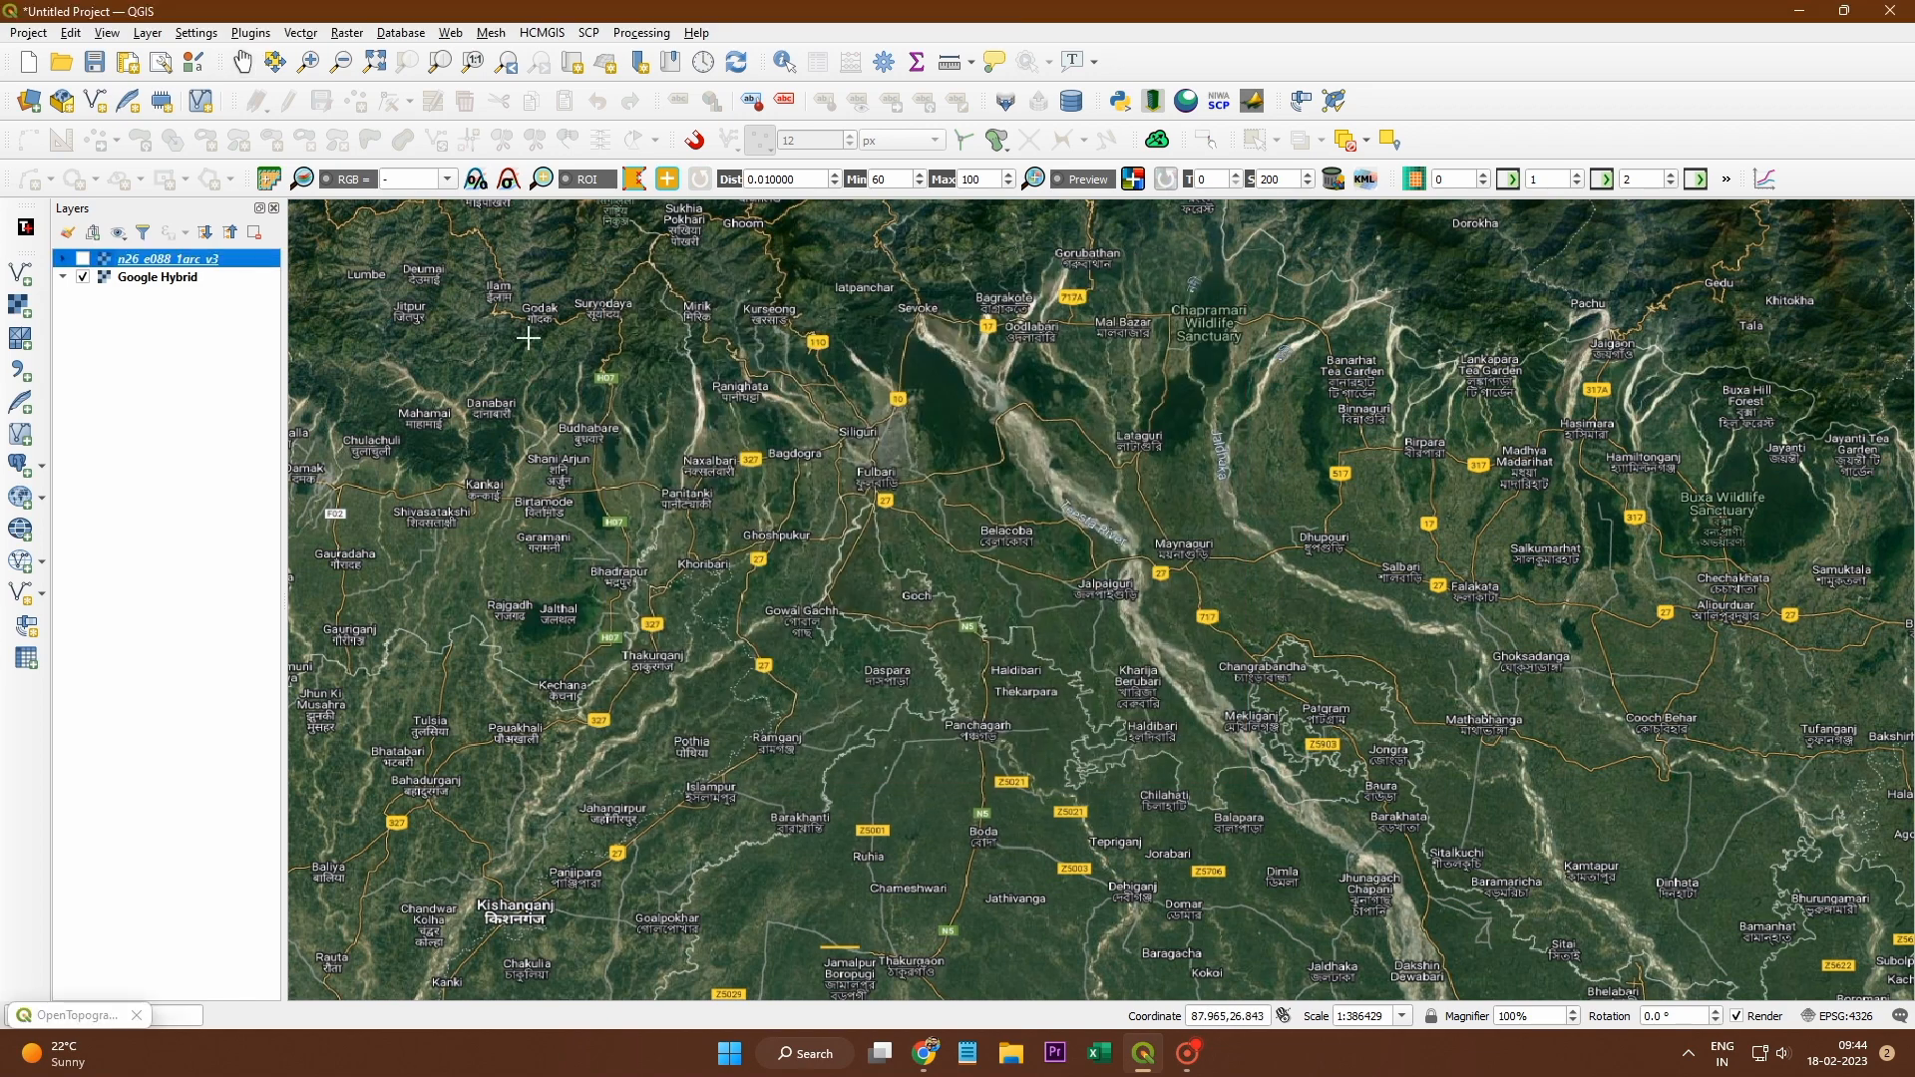
pyautogui.moveTo(521, 312); pyautogui.dragTo(1181, 909)
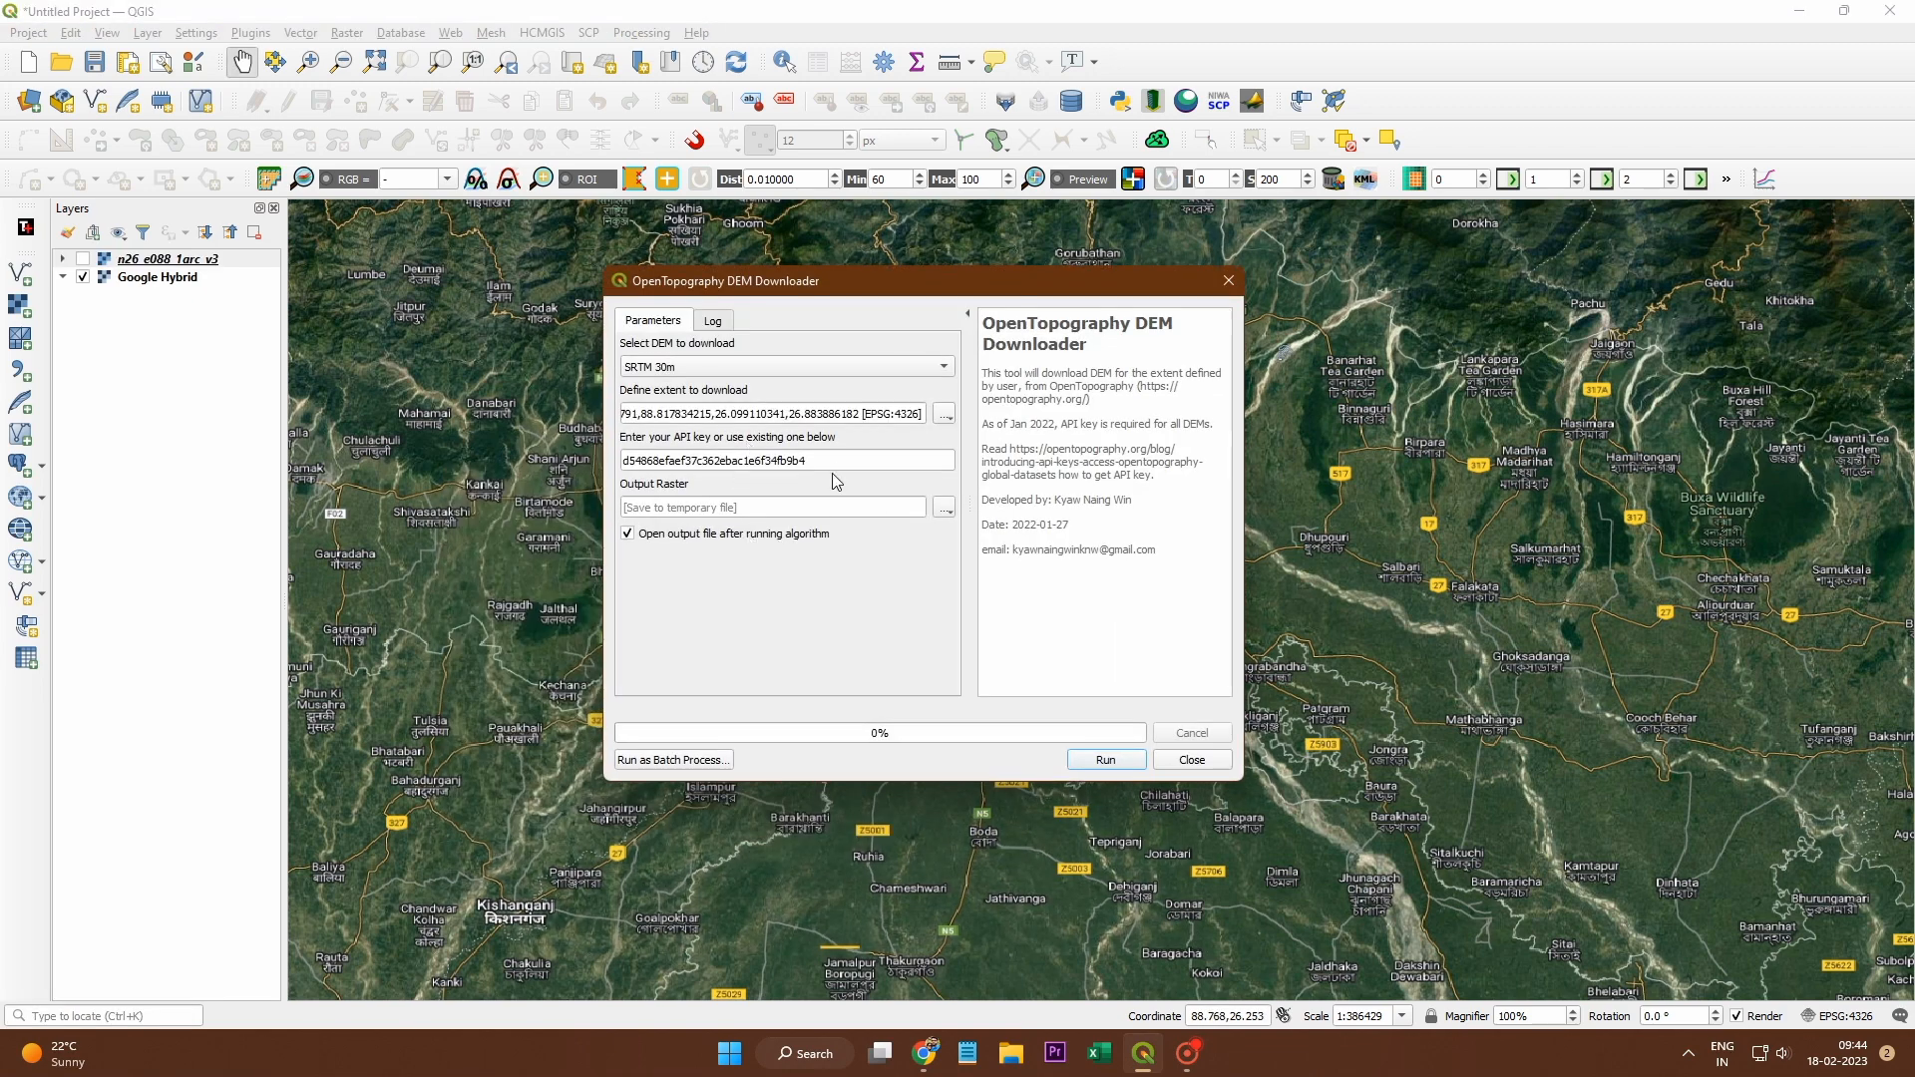
# Step: Clear the tool's API key field, switch to Chrome and reach OpenTopography's API key request page through the "opentopography api" search
pyautogui.moveTo(840, 461); pyautogui.dragTo(409, 414)
pyautogui.press('BackSpace')
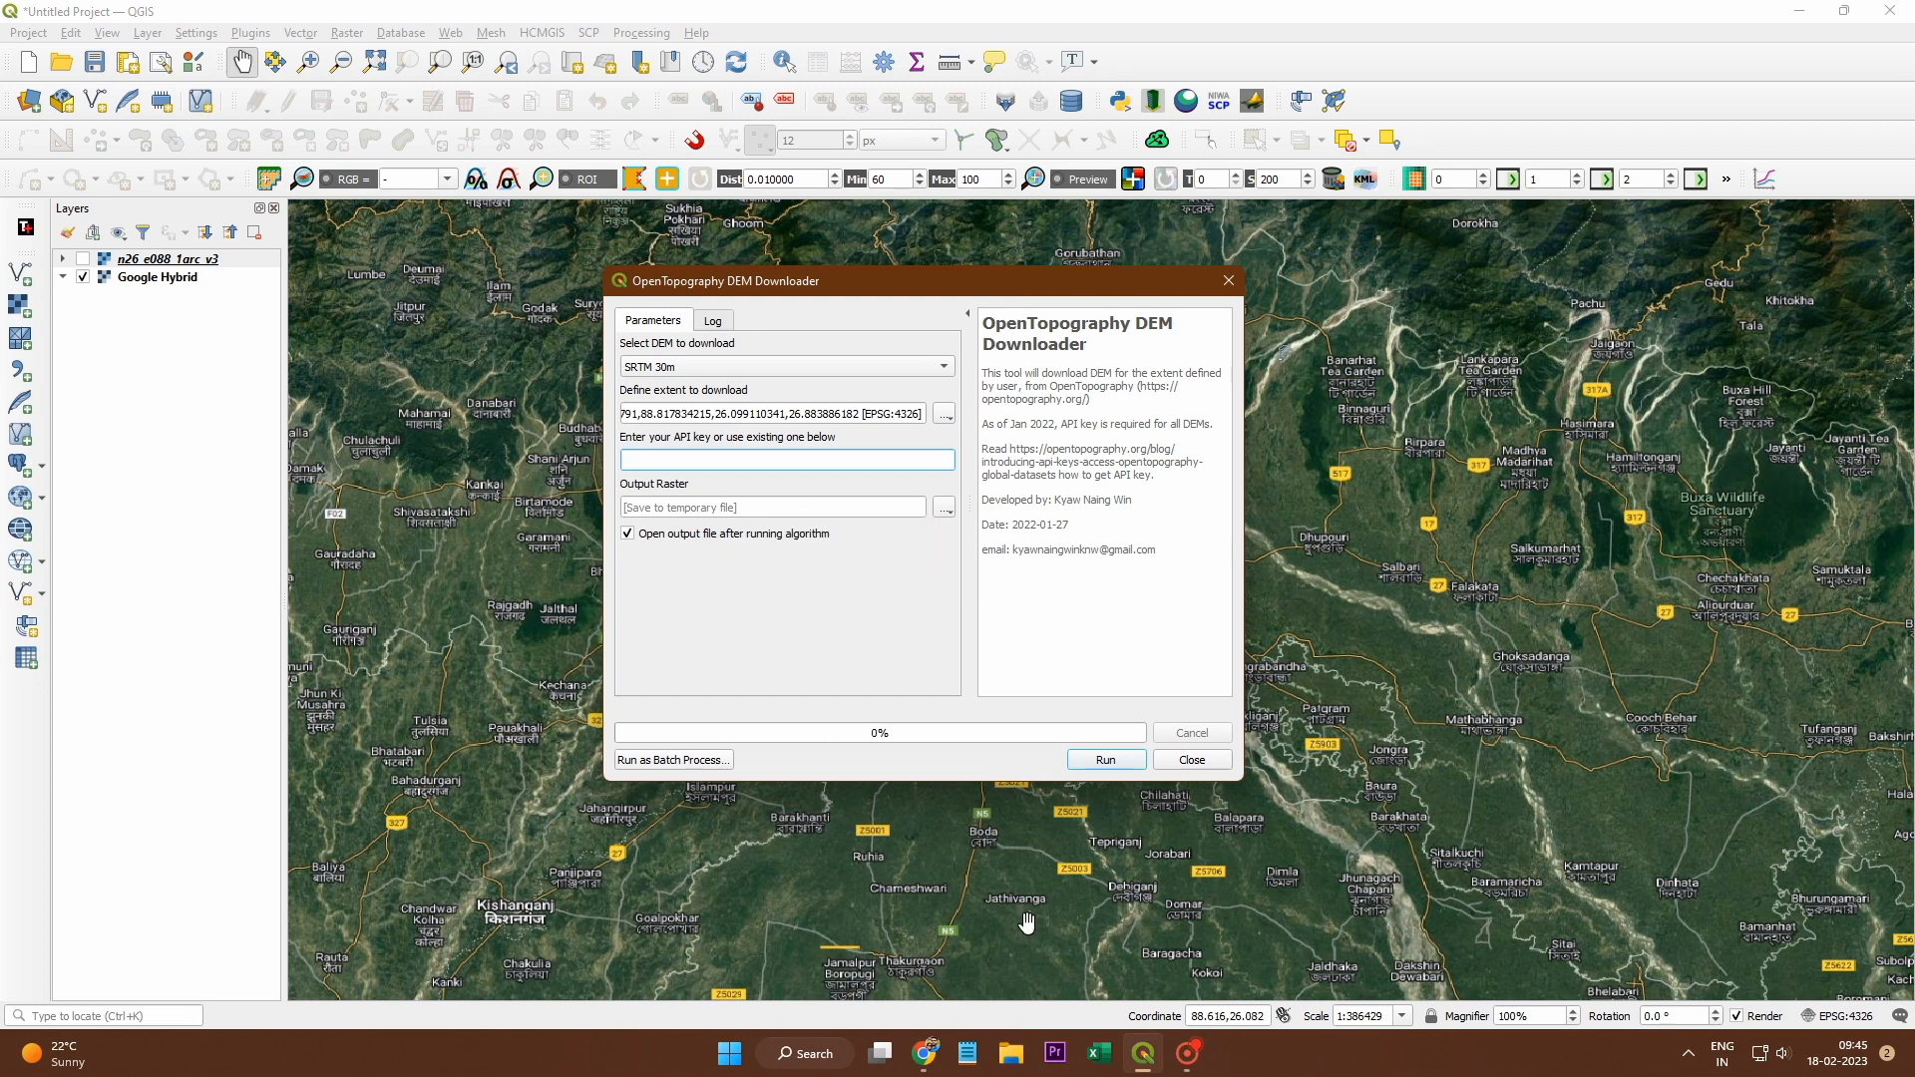
pyautogui.click(924, 1052)
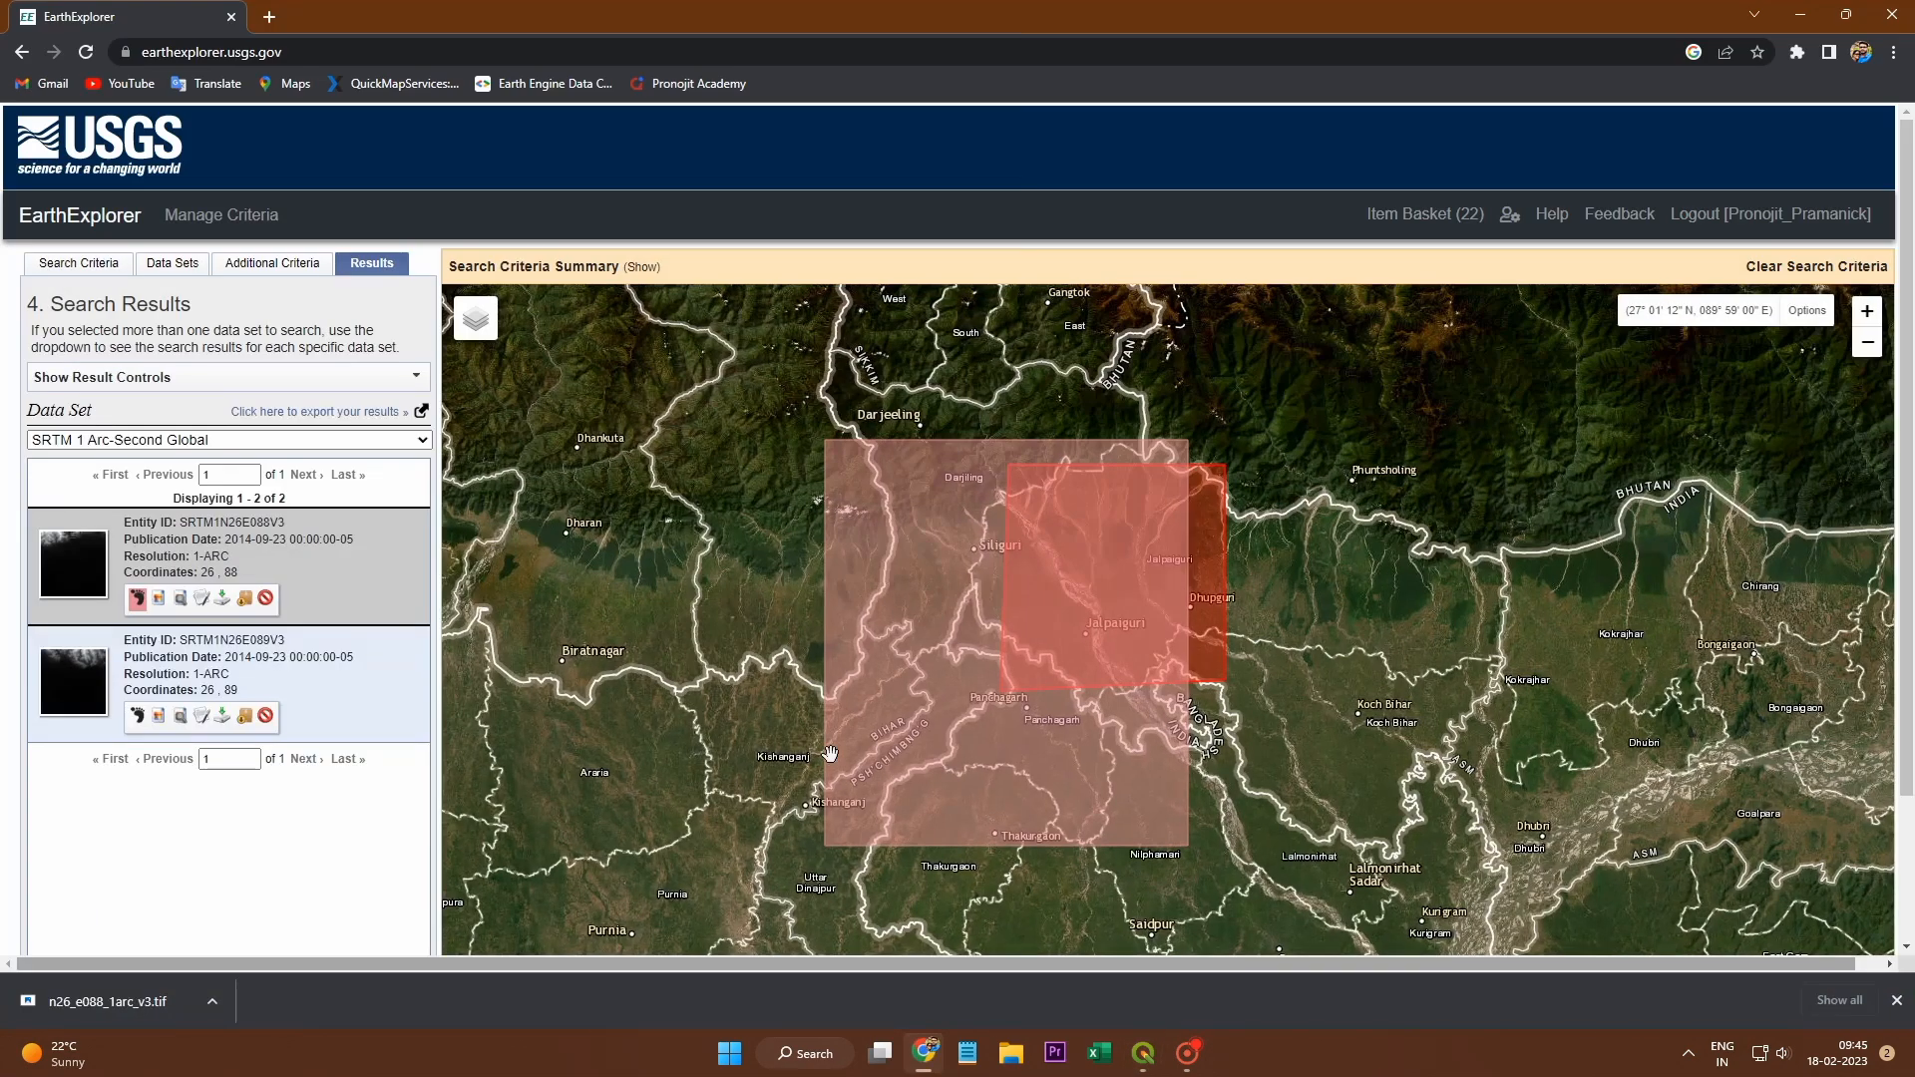
pyautogui.click(269, 17)
pyautogui.click(807, 418)
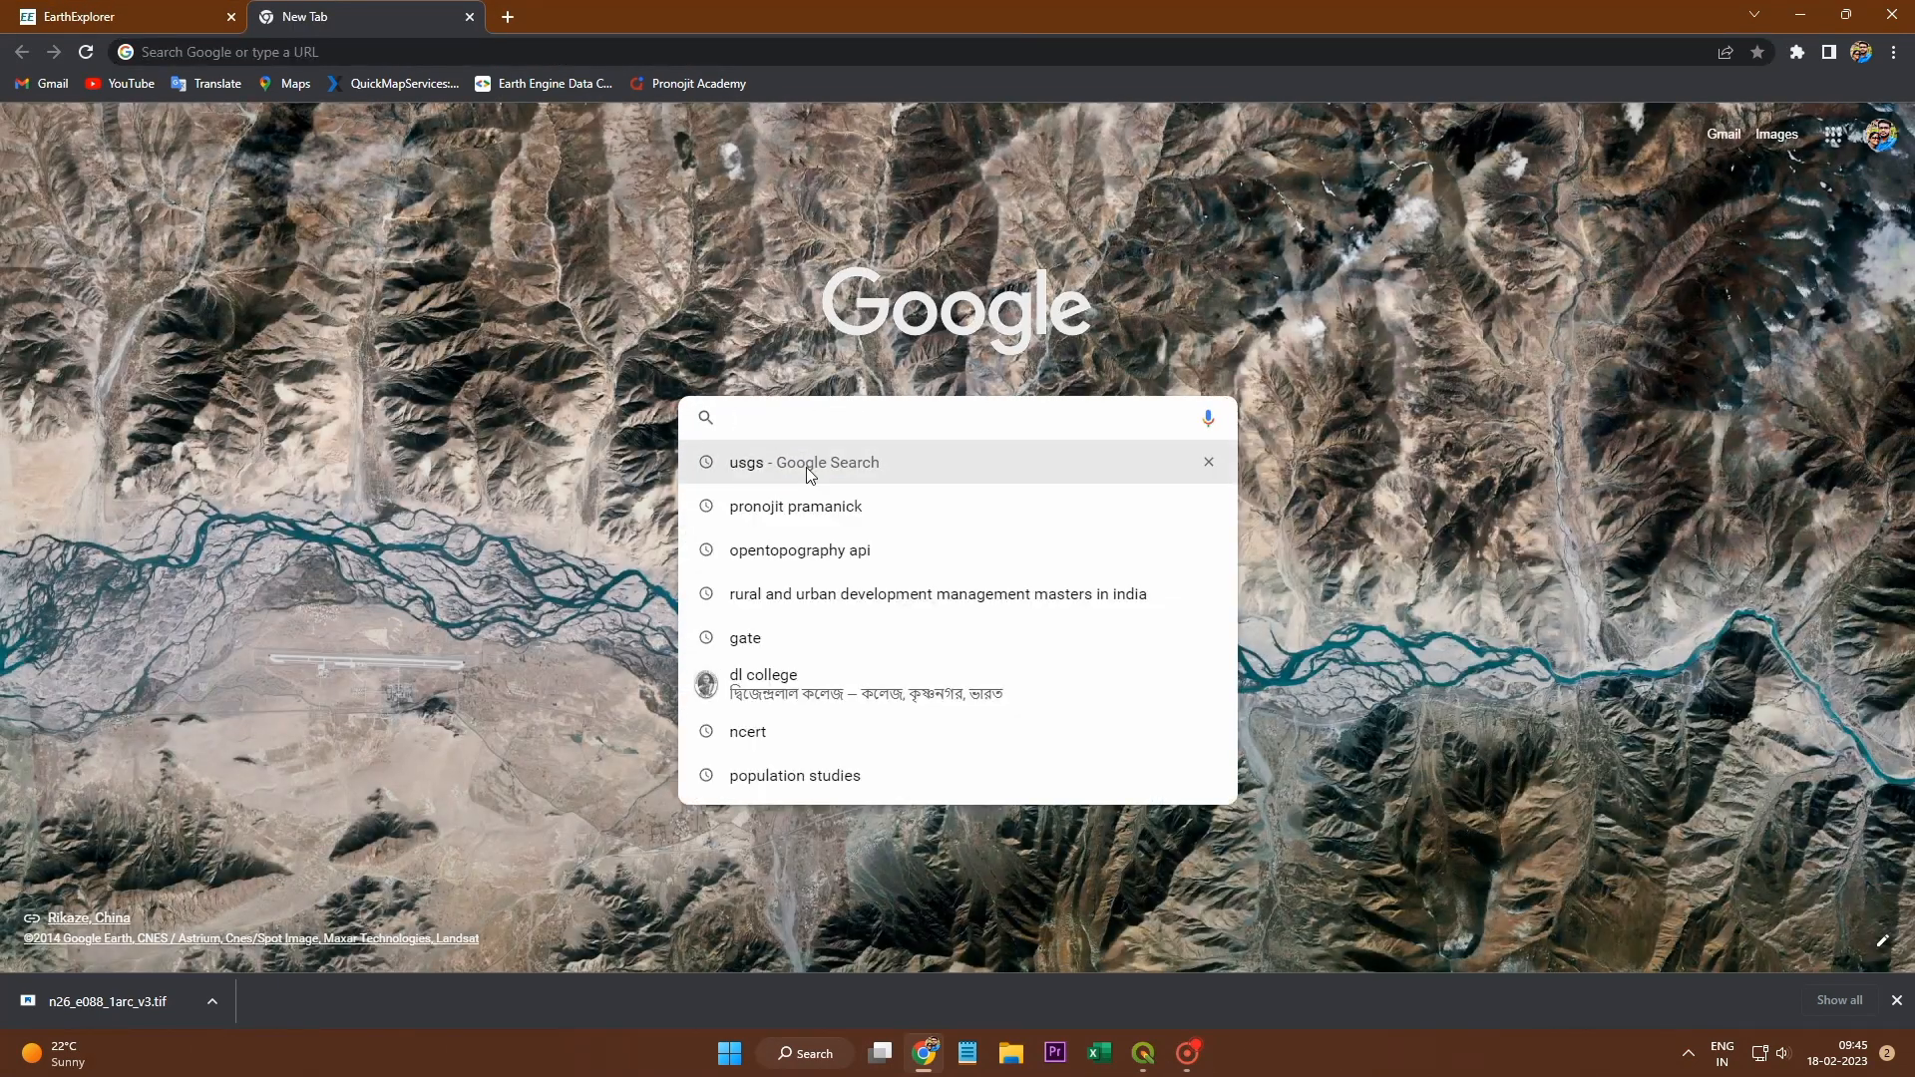
pyautogui.click(811, 558)
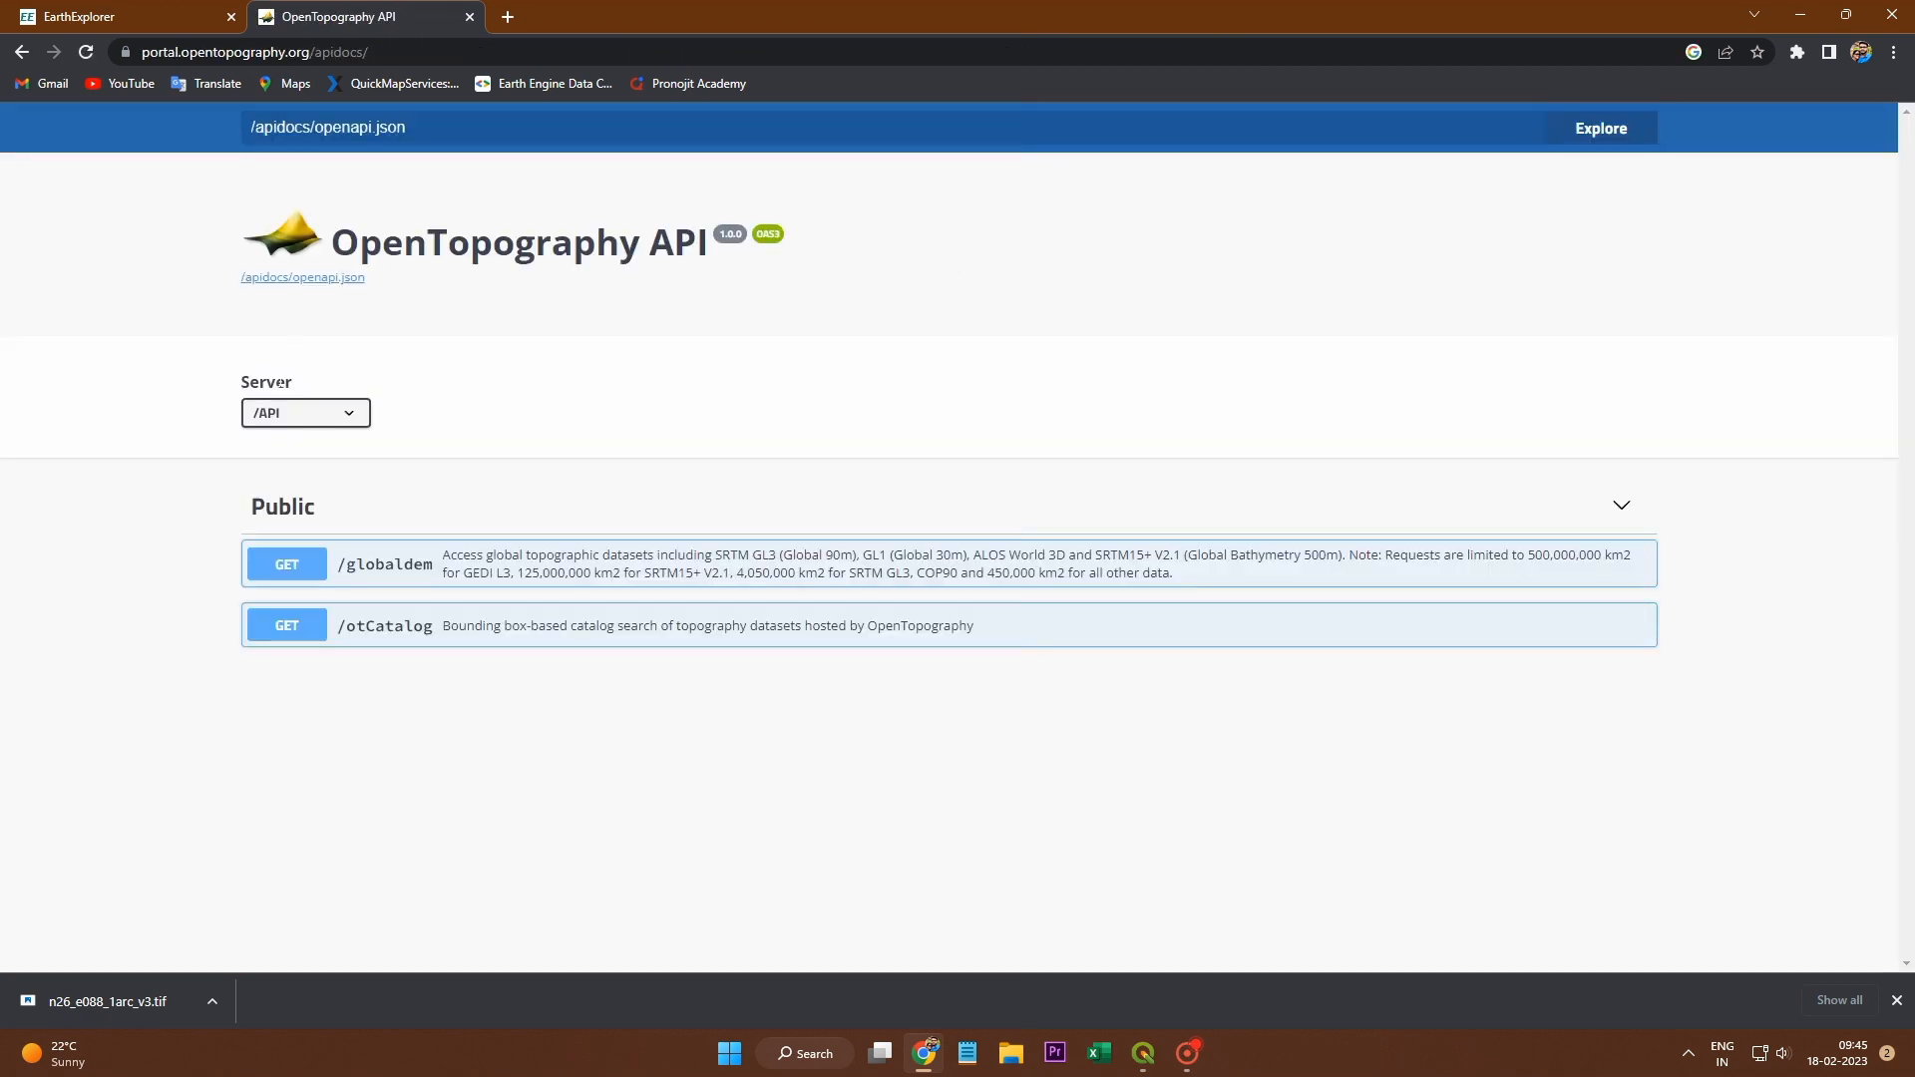
pyautogui.click(489, 254)
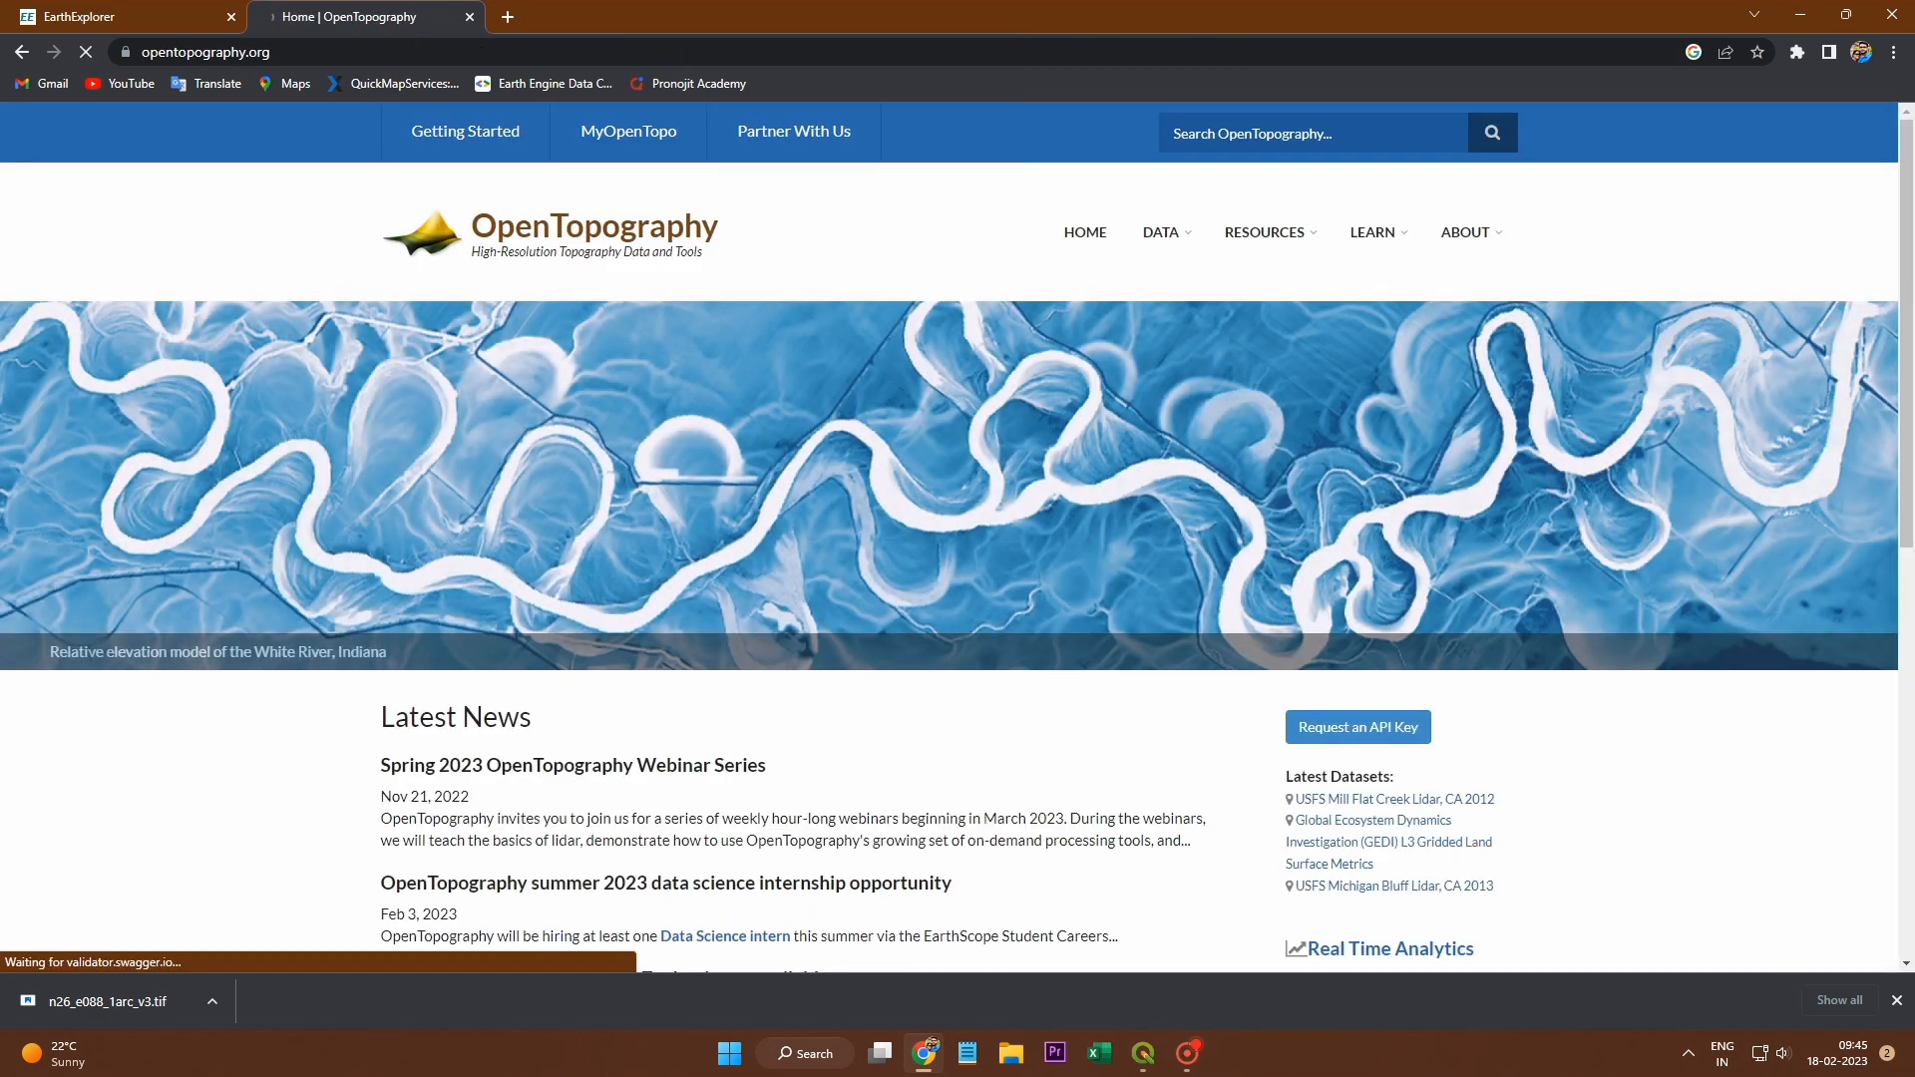
pyautogui.click(1379, 743)
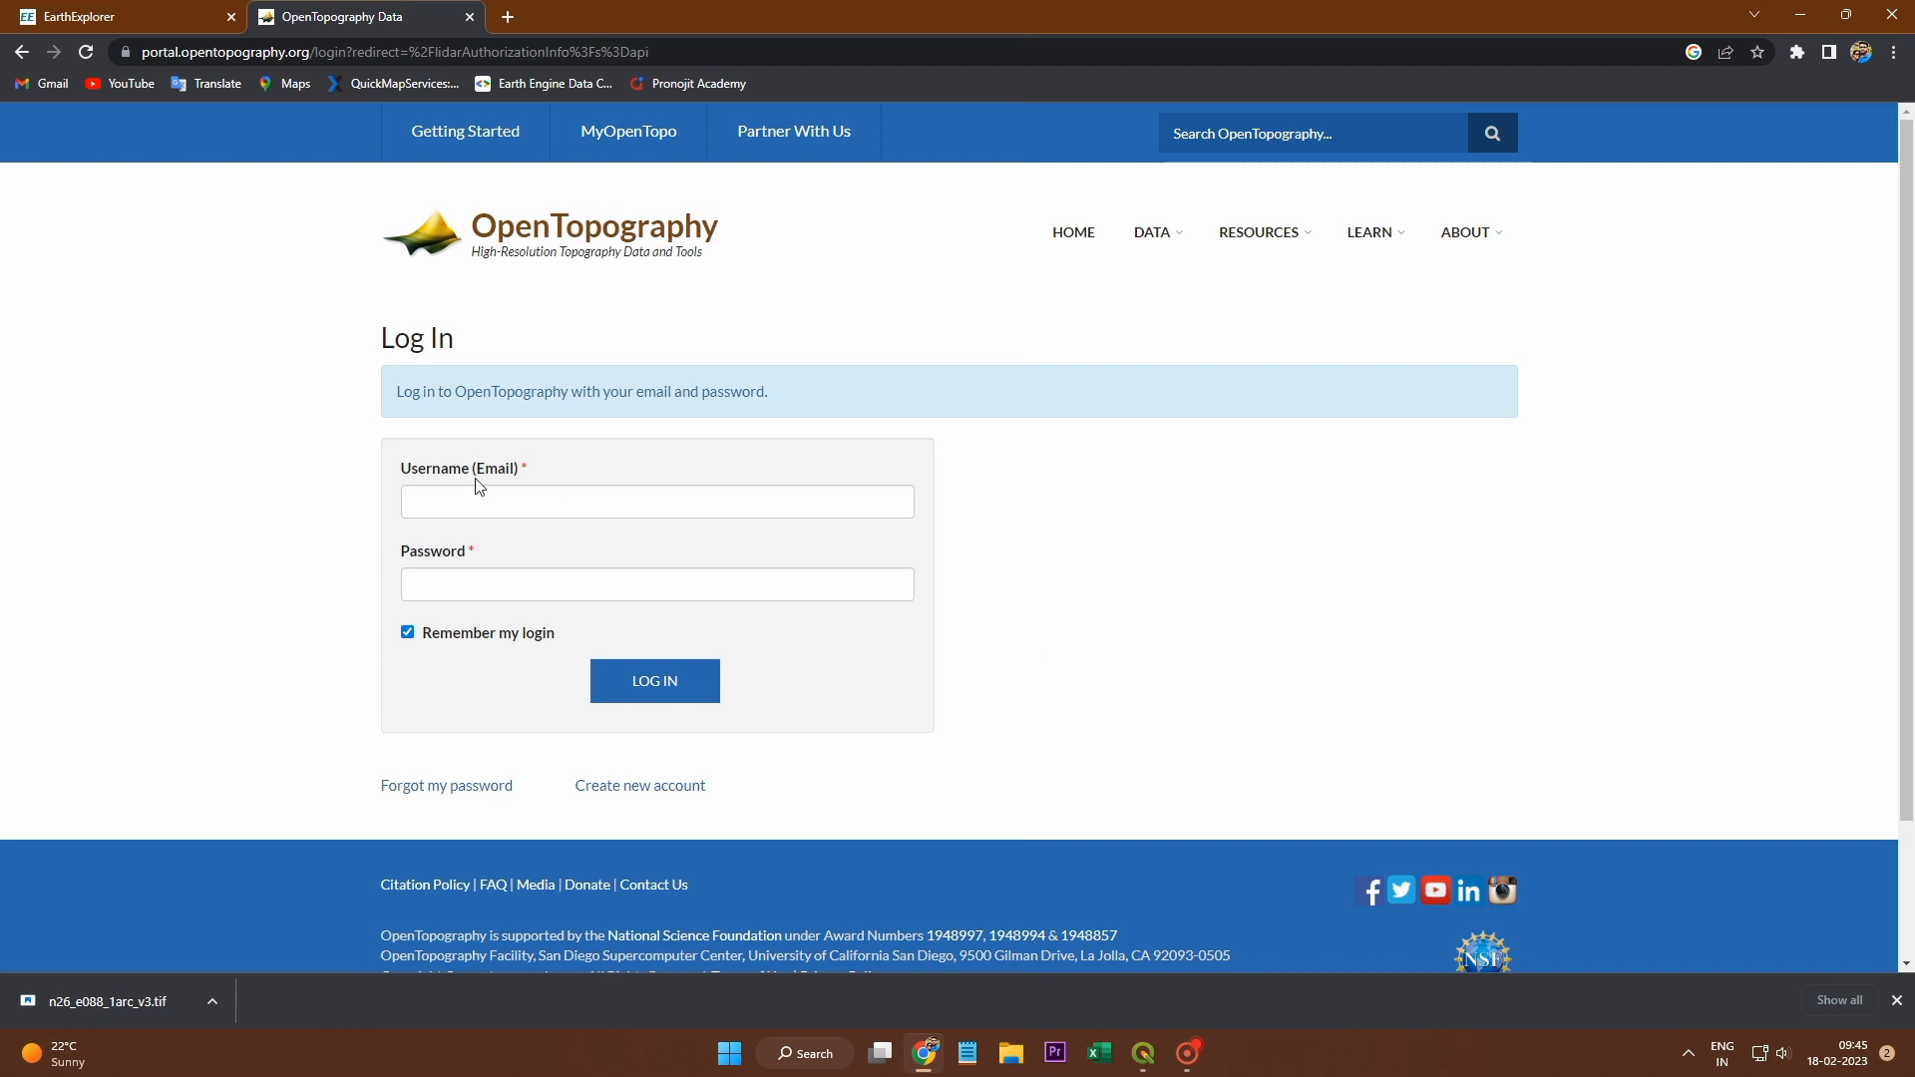
# Step: Try to log in to OpenTopography with the account email and password
pyautogui.click(475, 500)
pyautogui.click(599, 546)
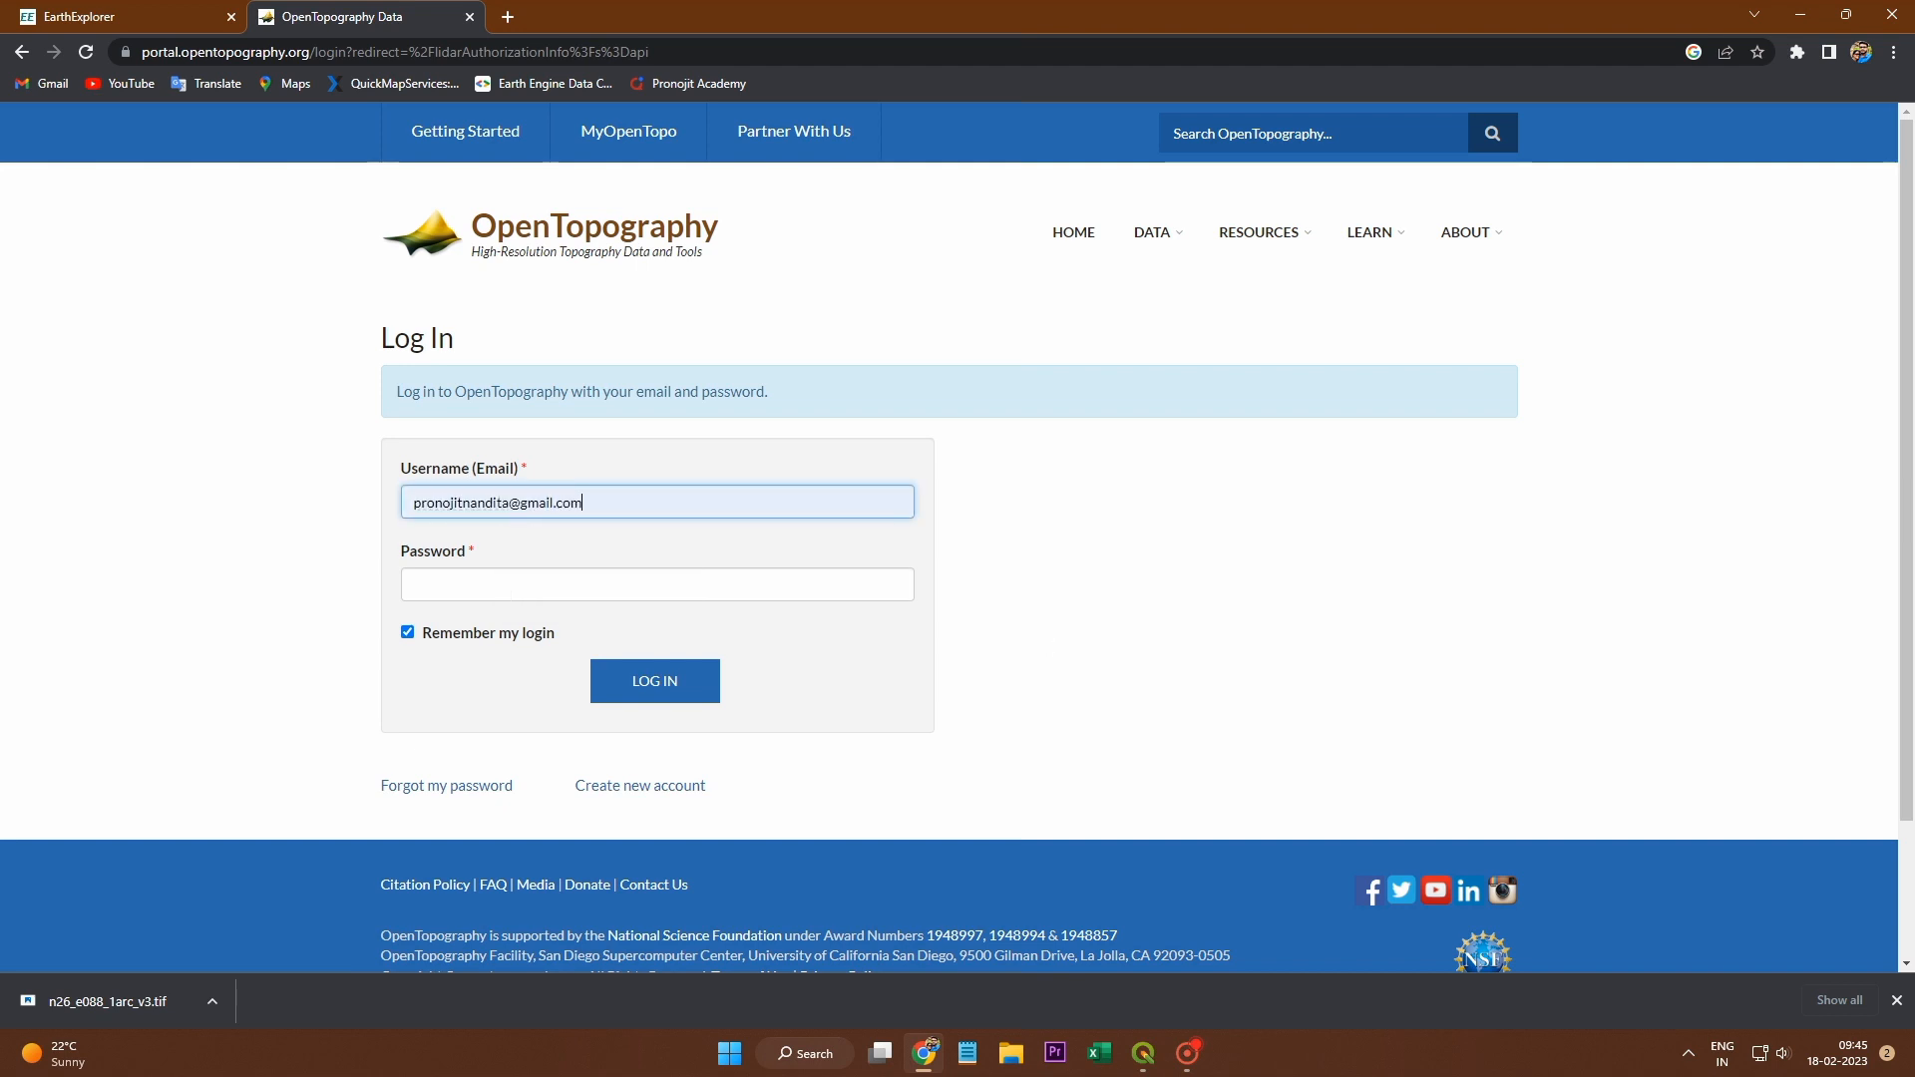
pyautogui.click(504, 586)
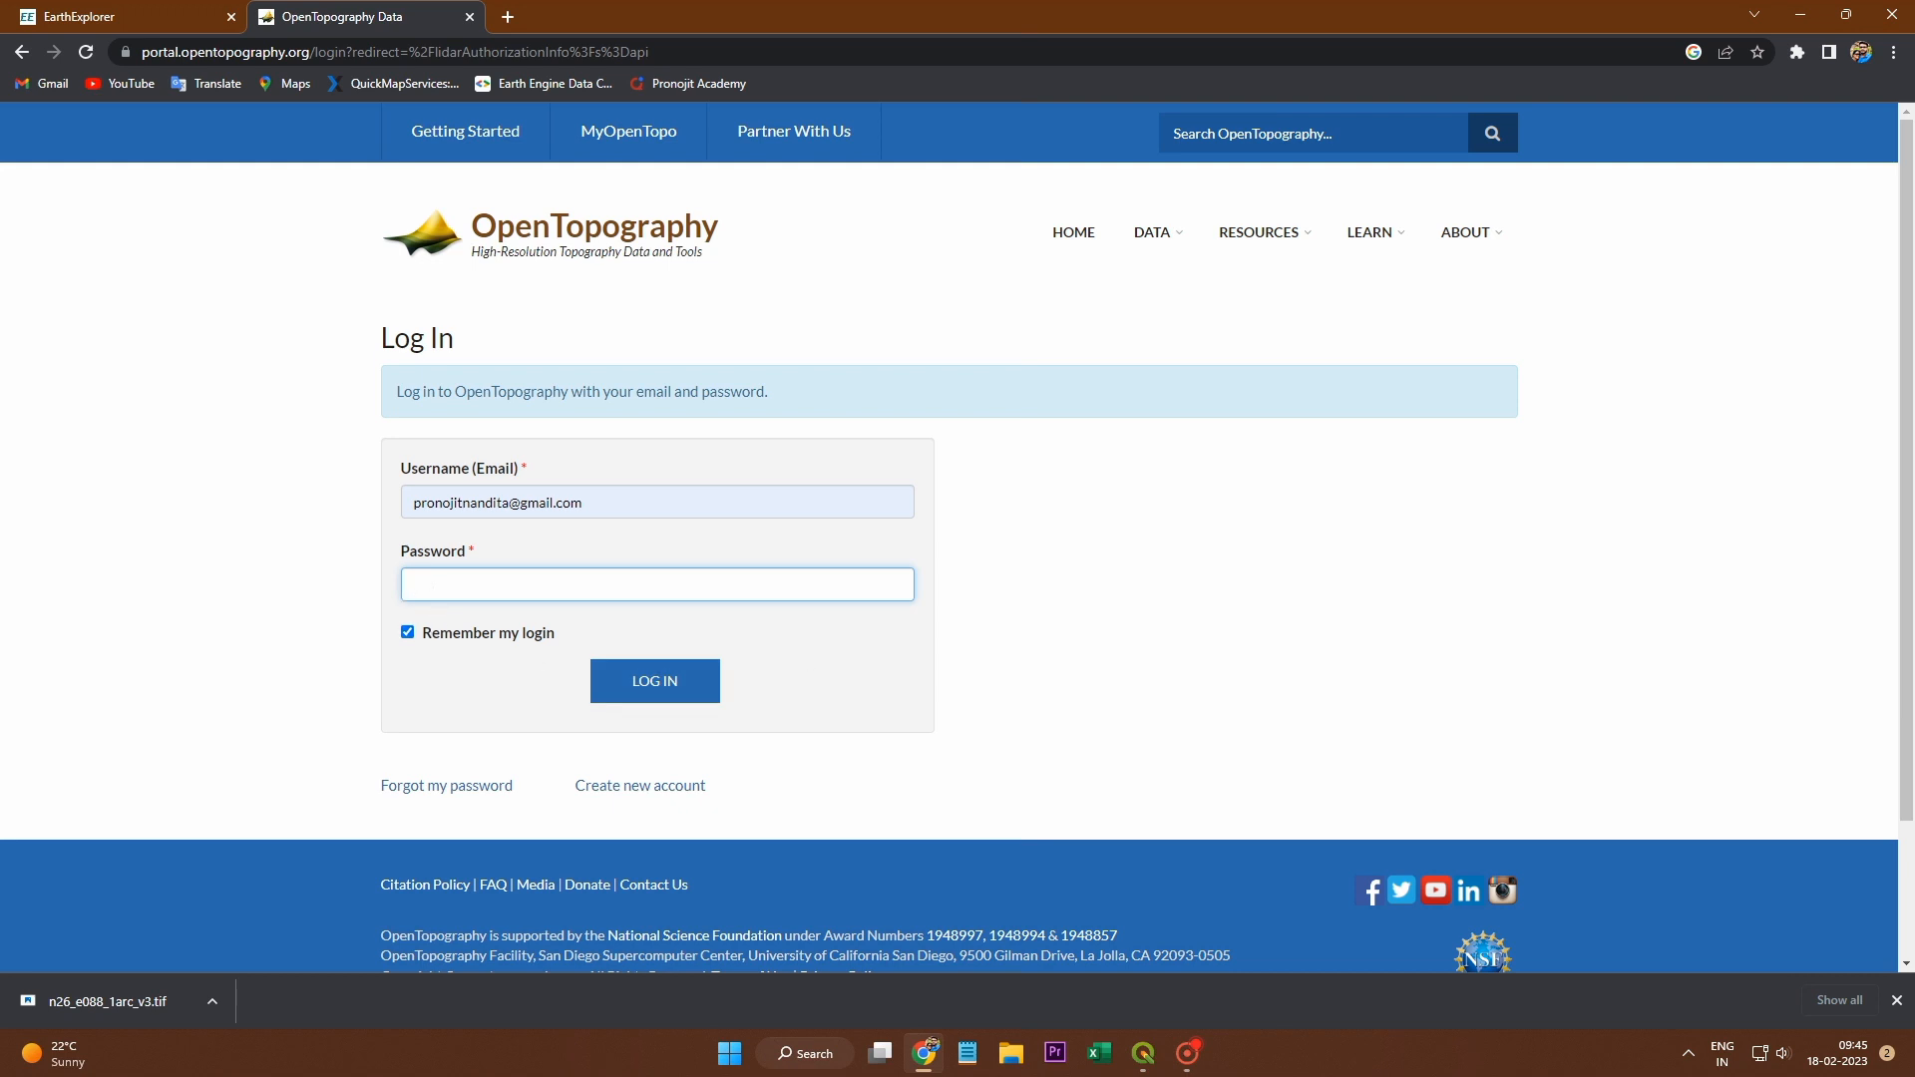
pyautogui.write('•')
pyautogui.click(611, 682)
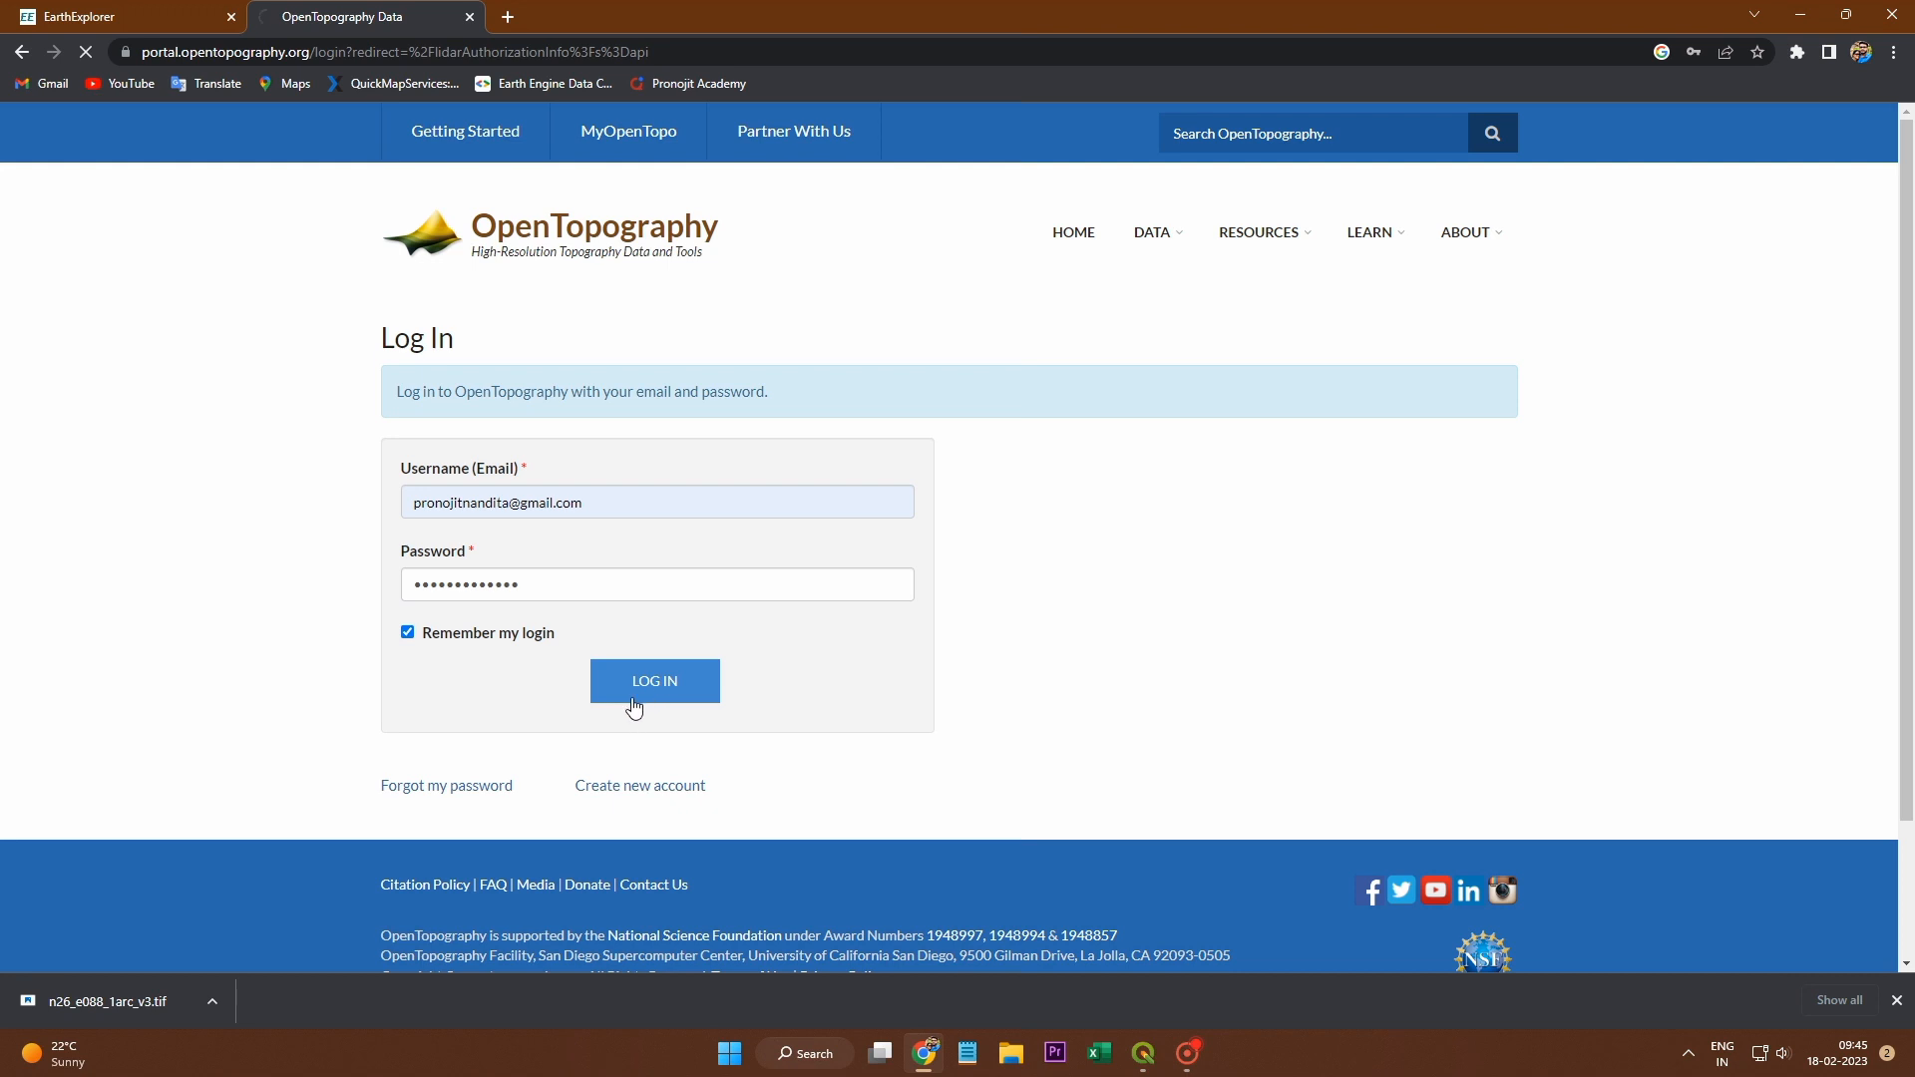
# Step: Fill in the account email, re-enter the account password and log in to OpenTopography again
pyautogui.click(597, 576)
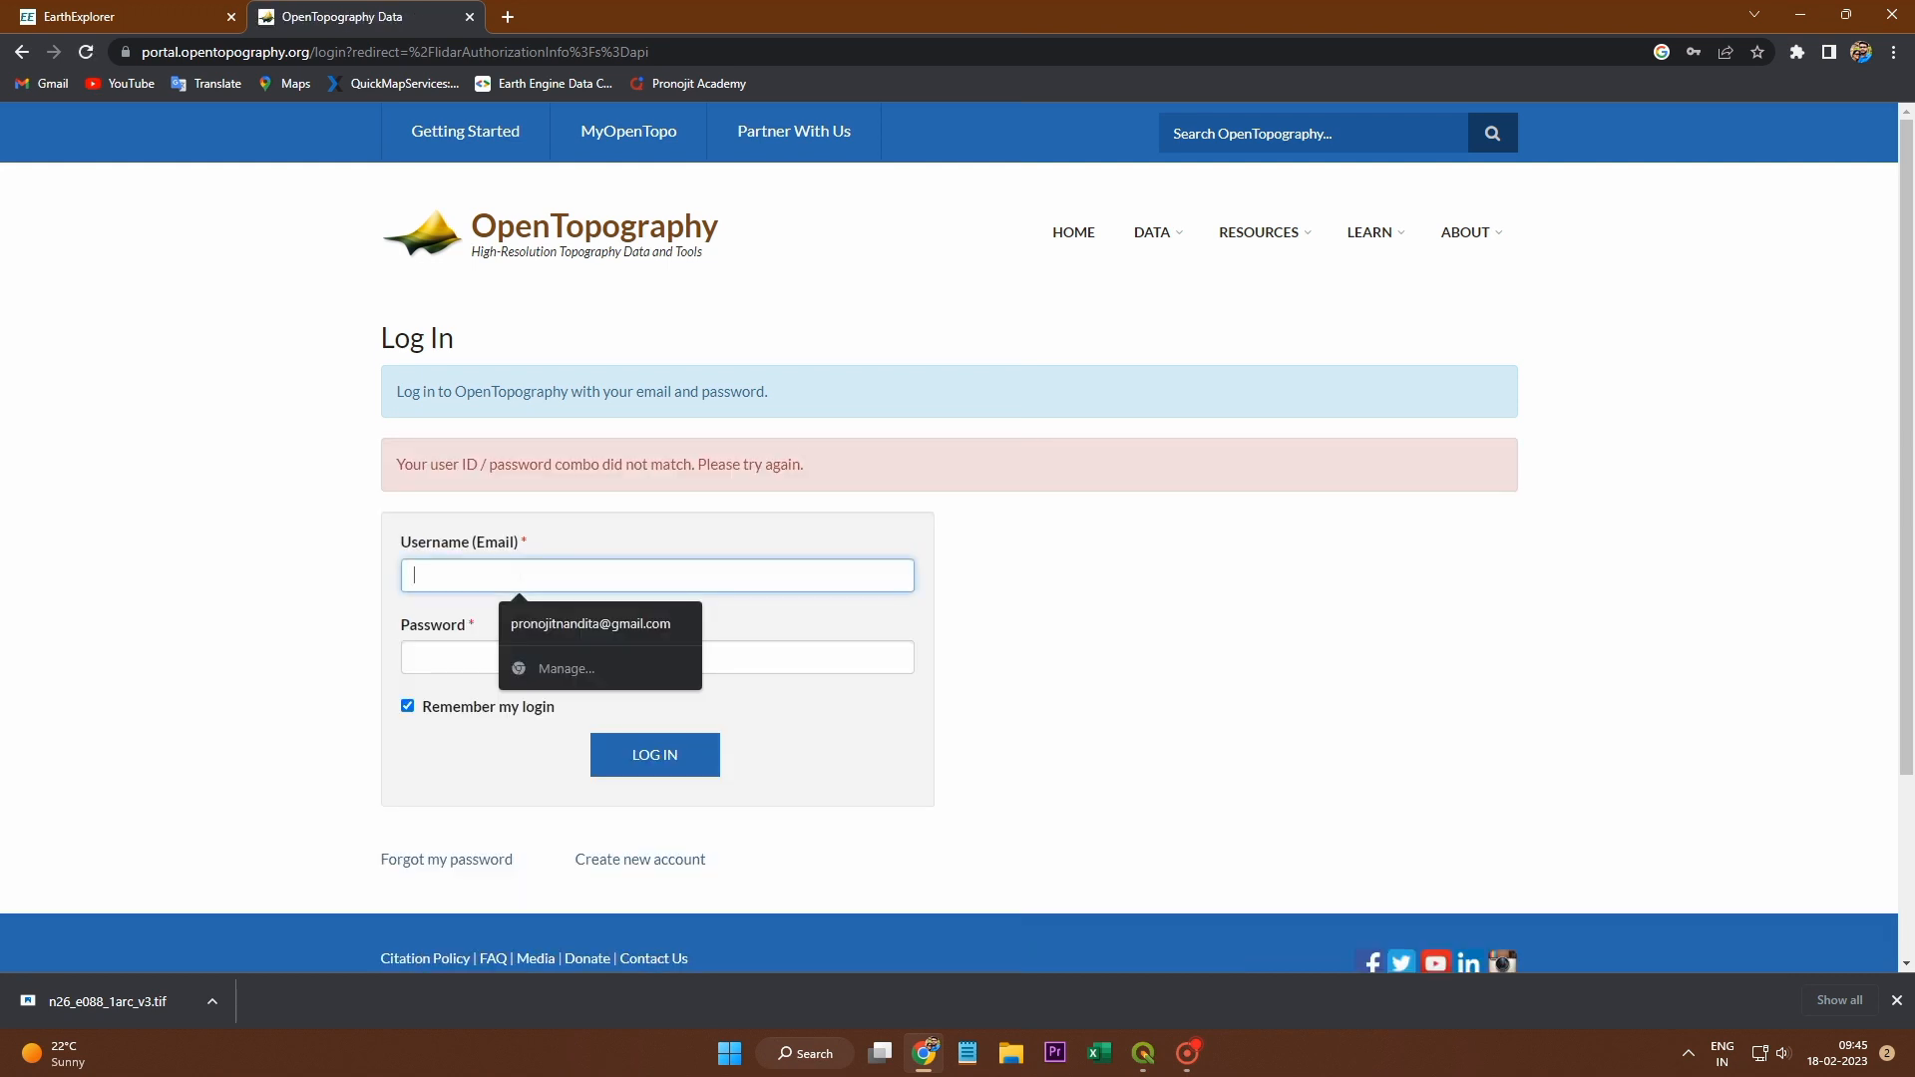
pyautogui.click(529, 618)
pyautogui.press('Tab')
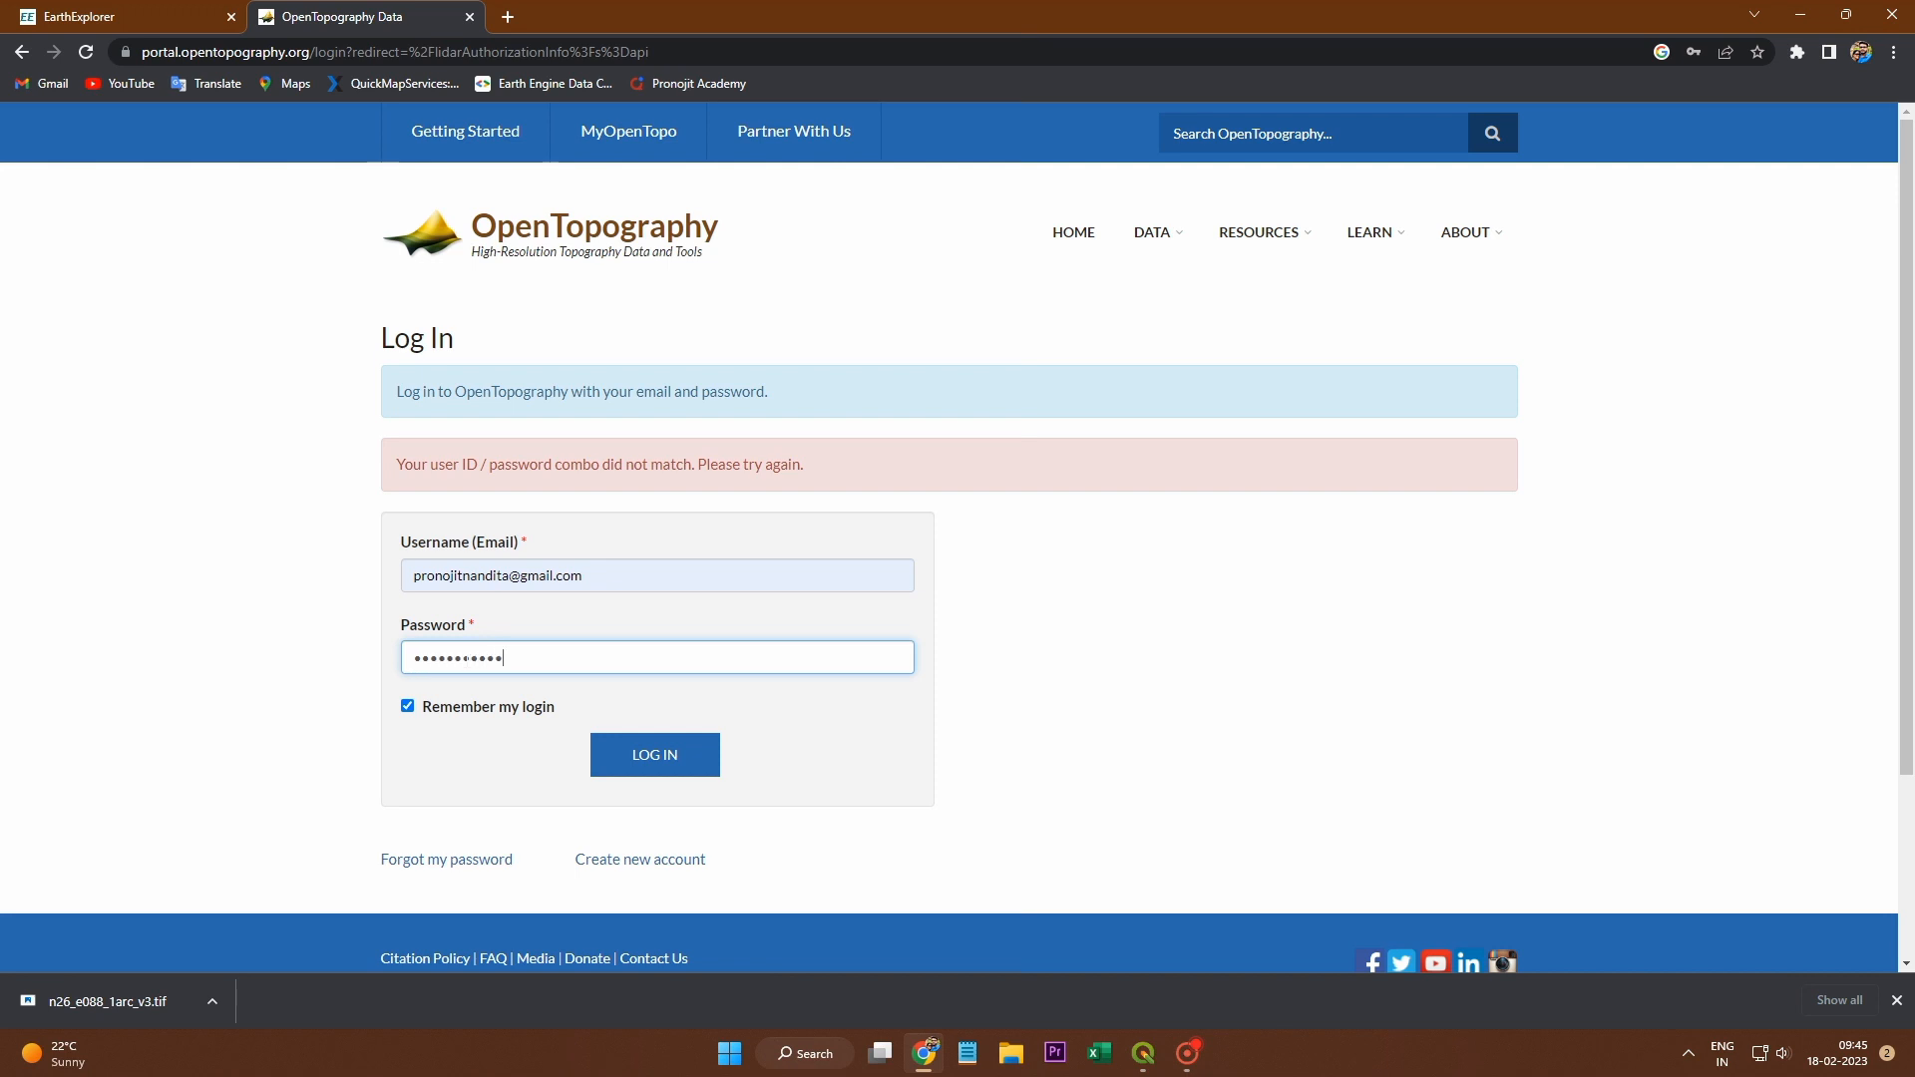
pyautogui.click(632, 764)
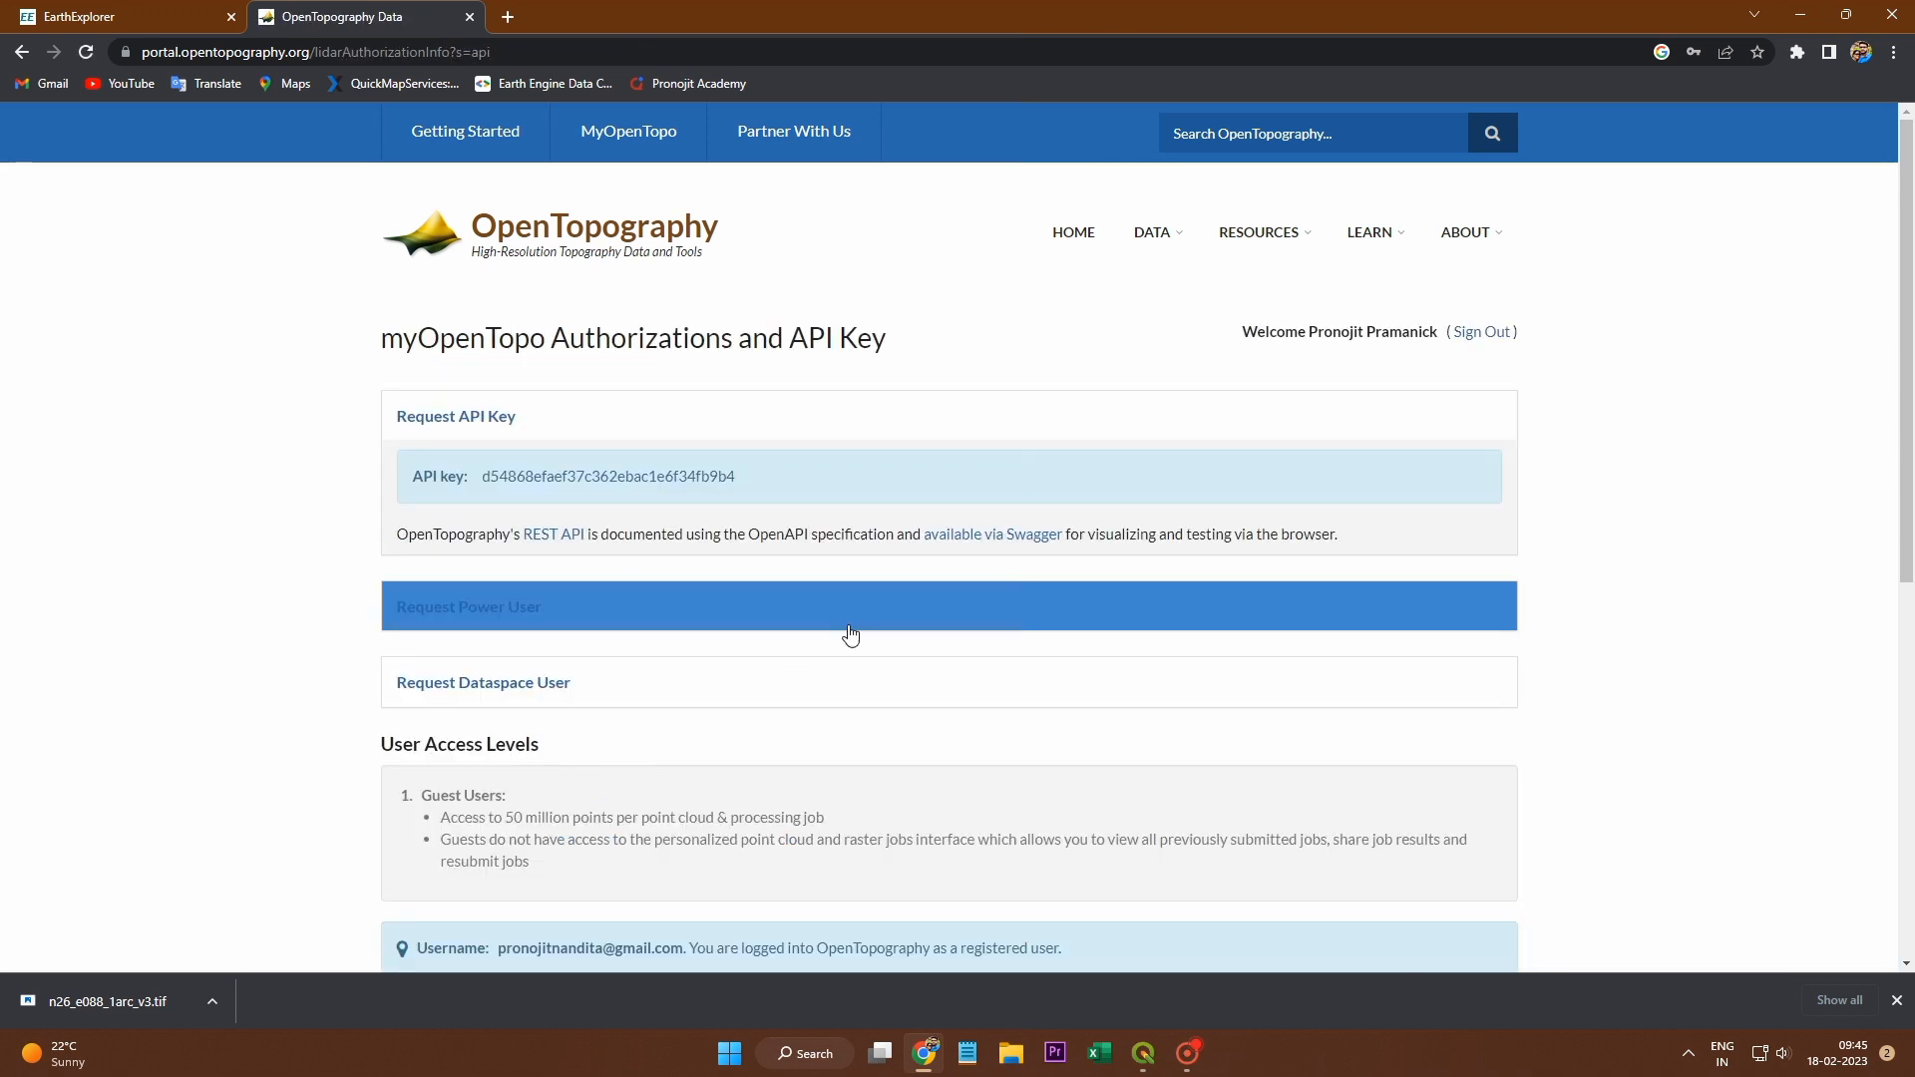
# Step: Copy the API key from the OpenTopography account page and paste it into the DEM Downloader's API key field in QGIS
pyautogui.click(480, 424)
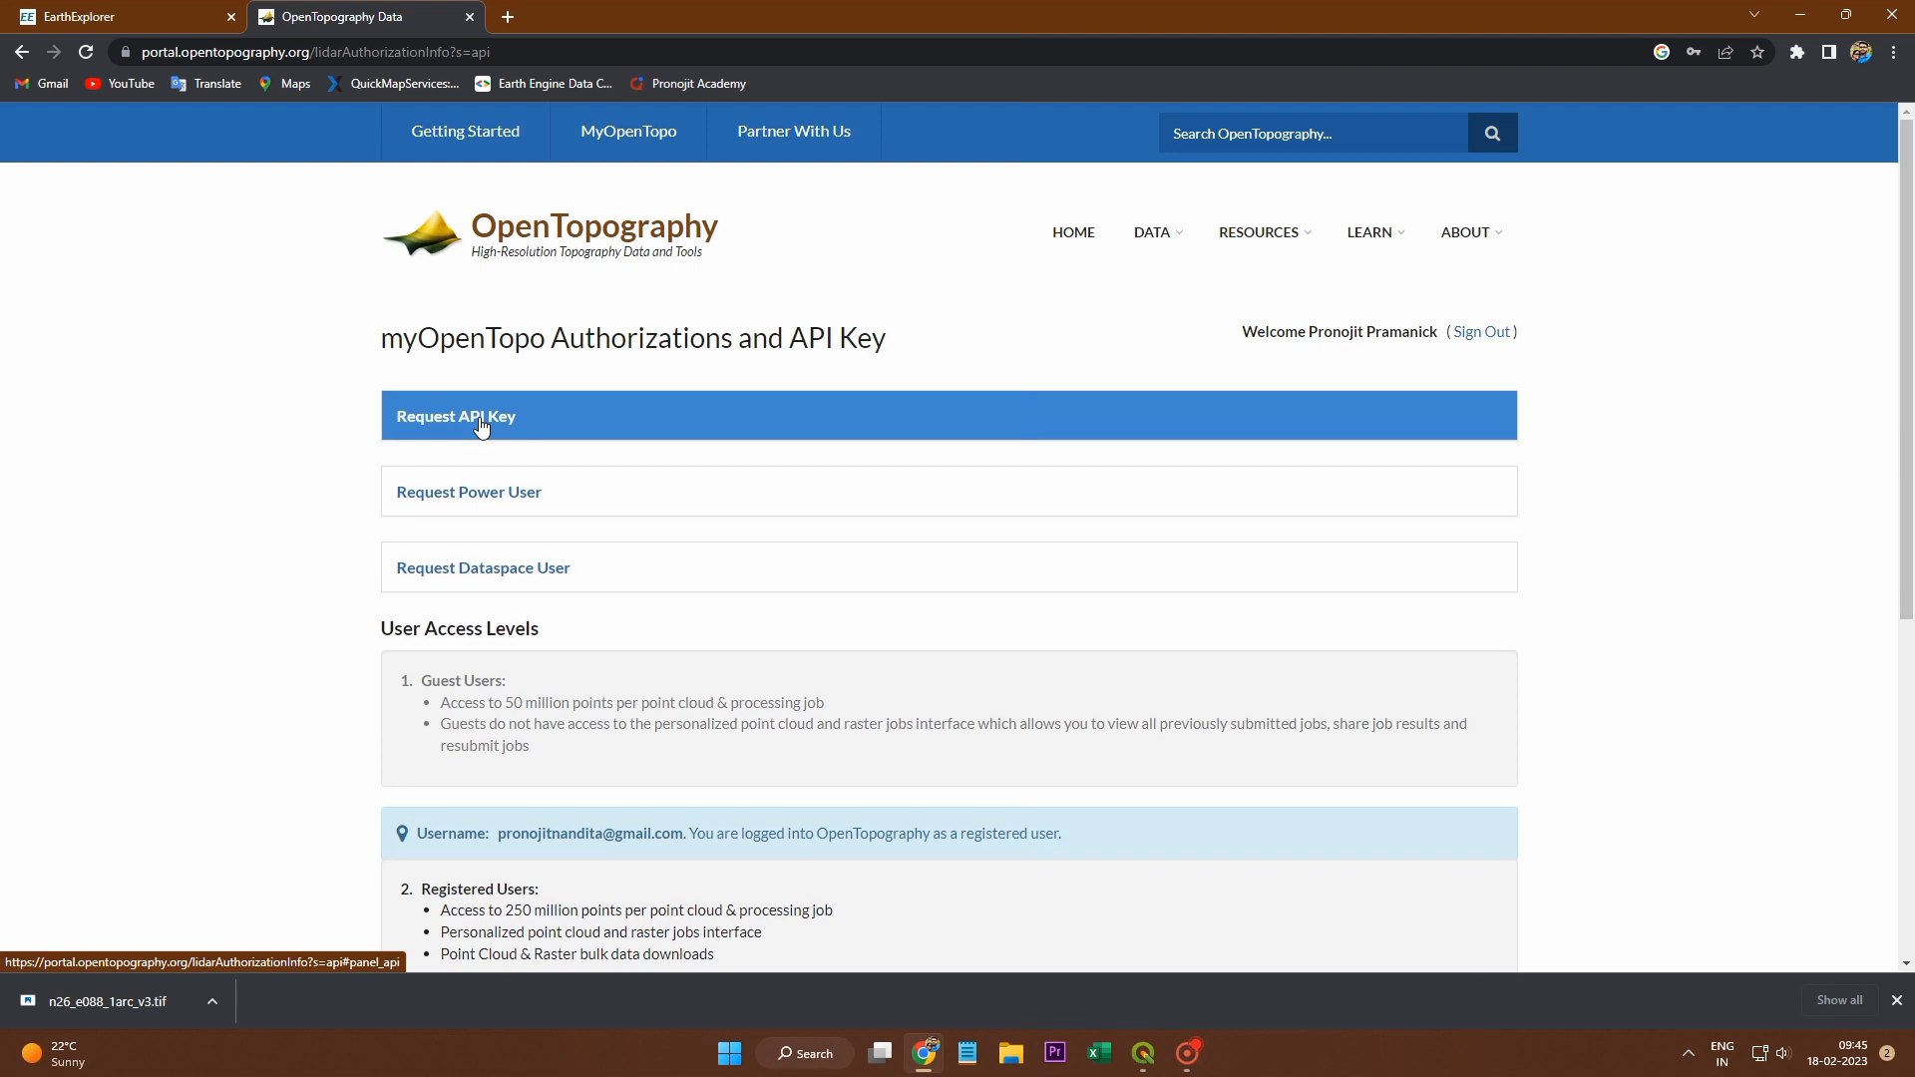
pyautogui.click(480, 424)
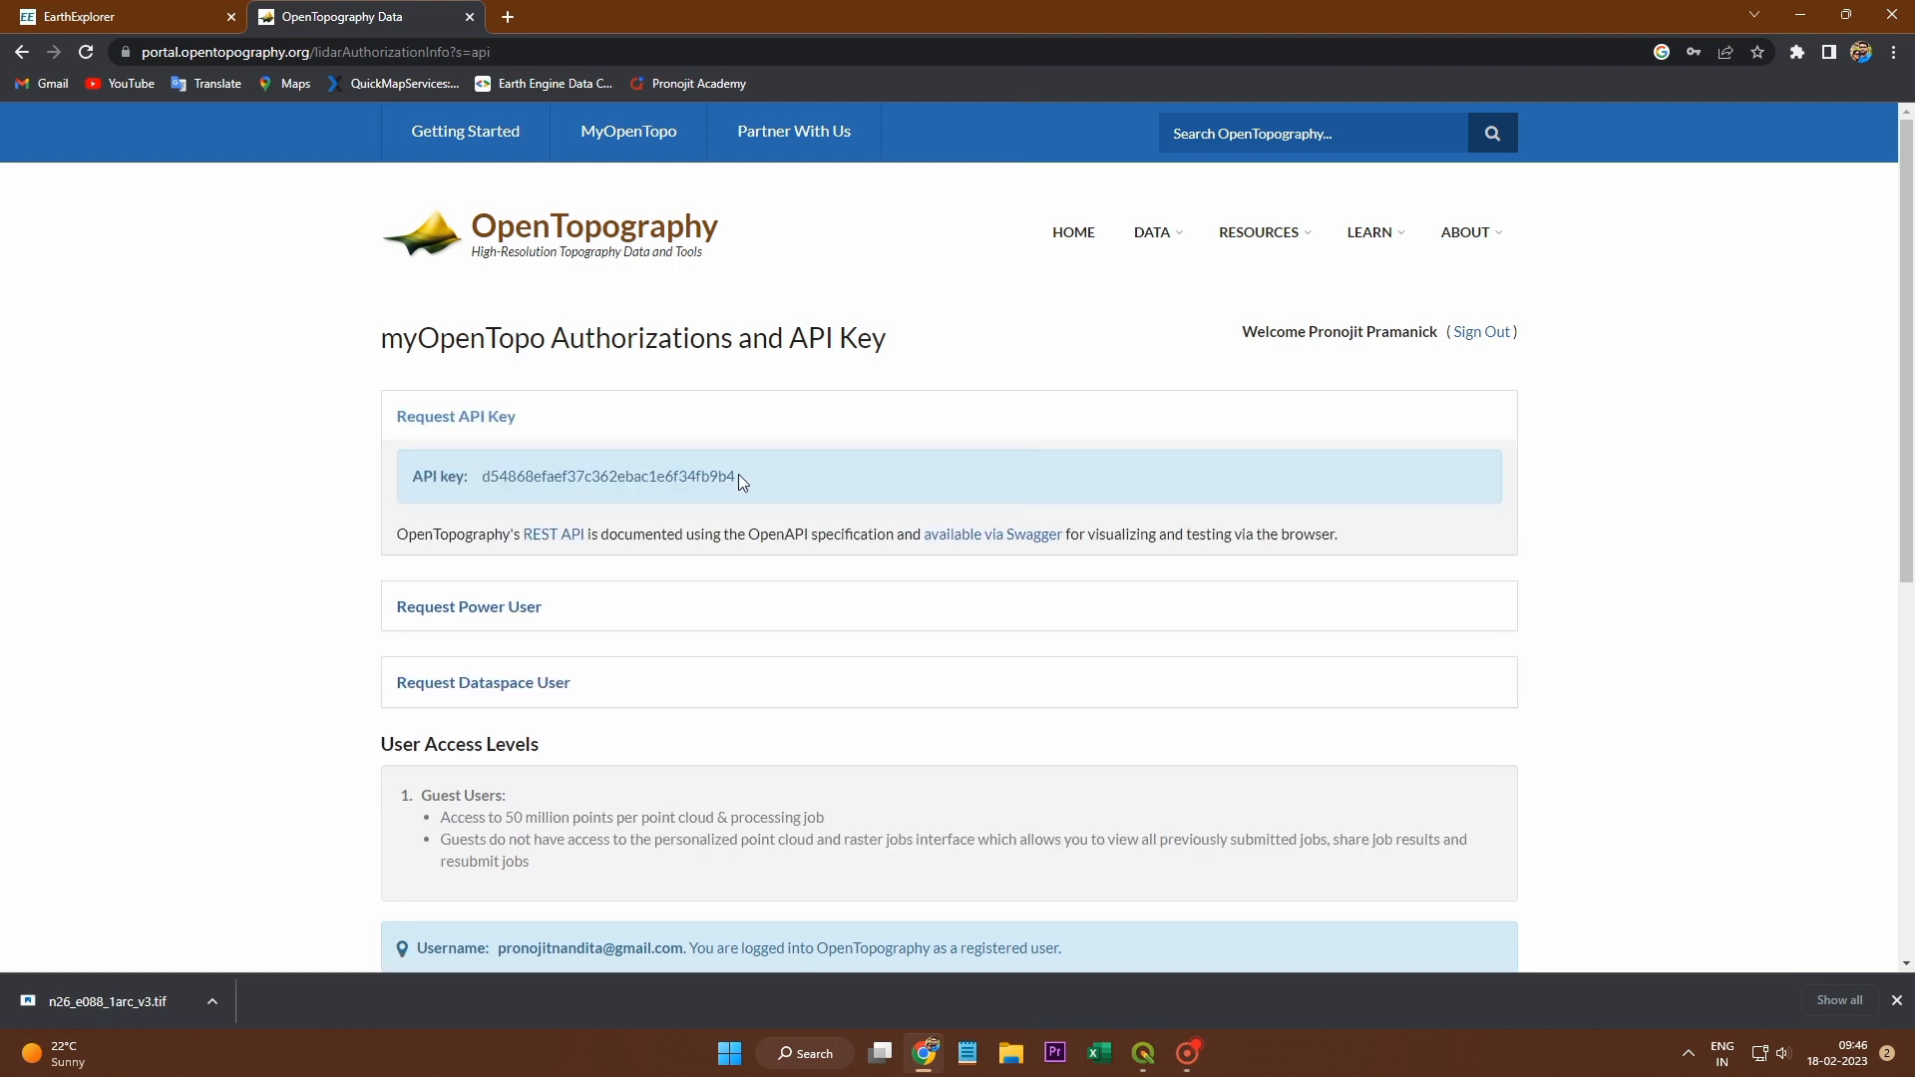
pyautogui.moveTo(738, 474); pyautogui.dragTo(534, 487)
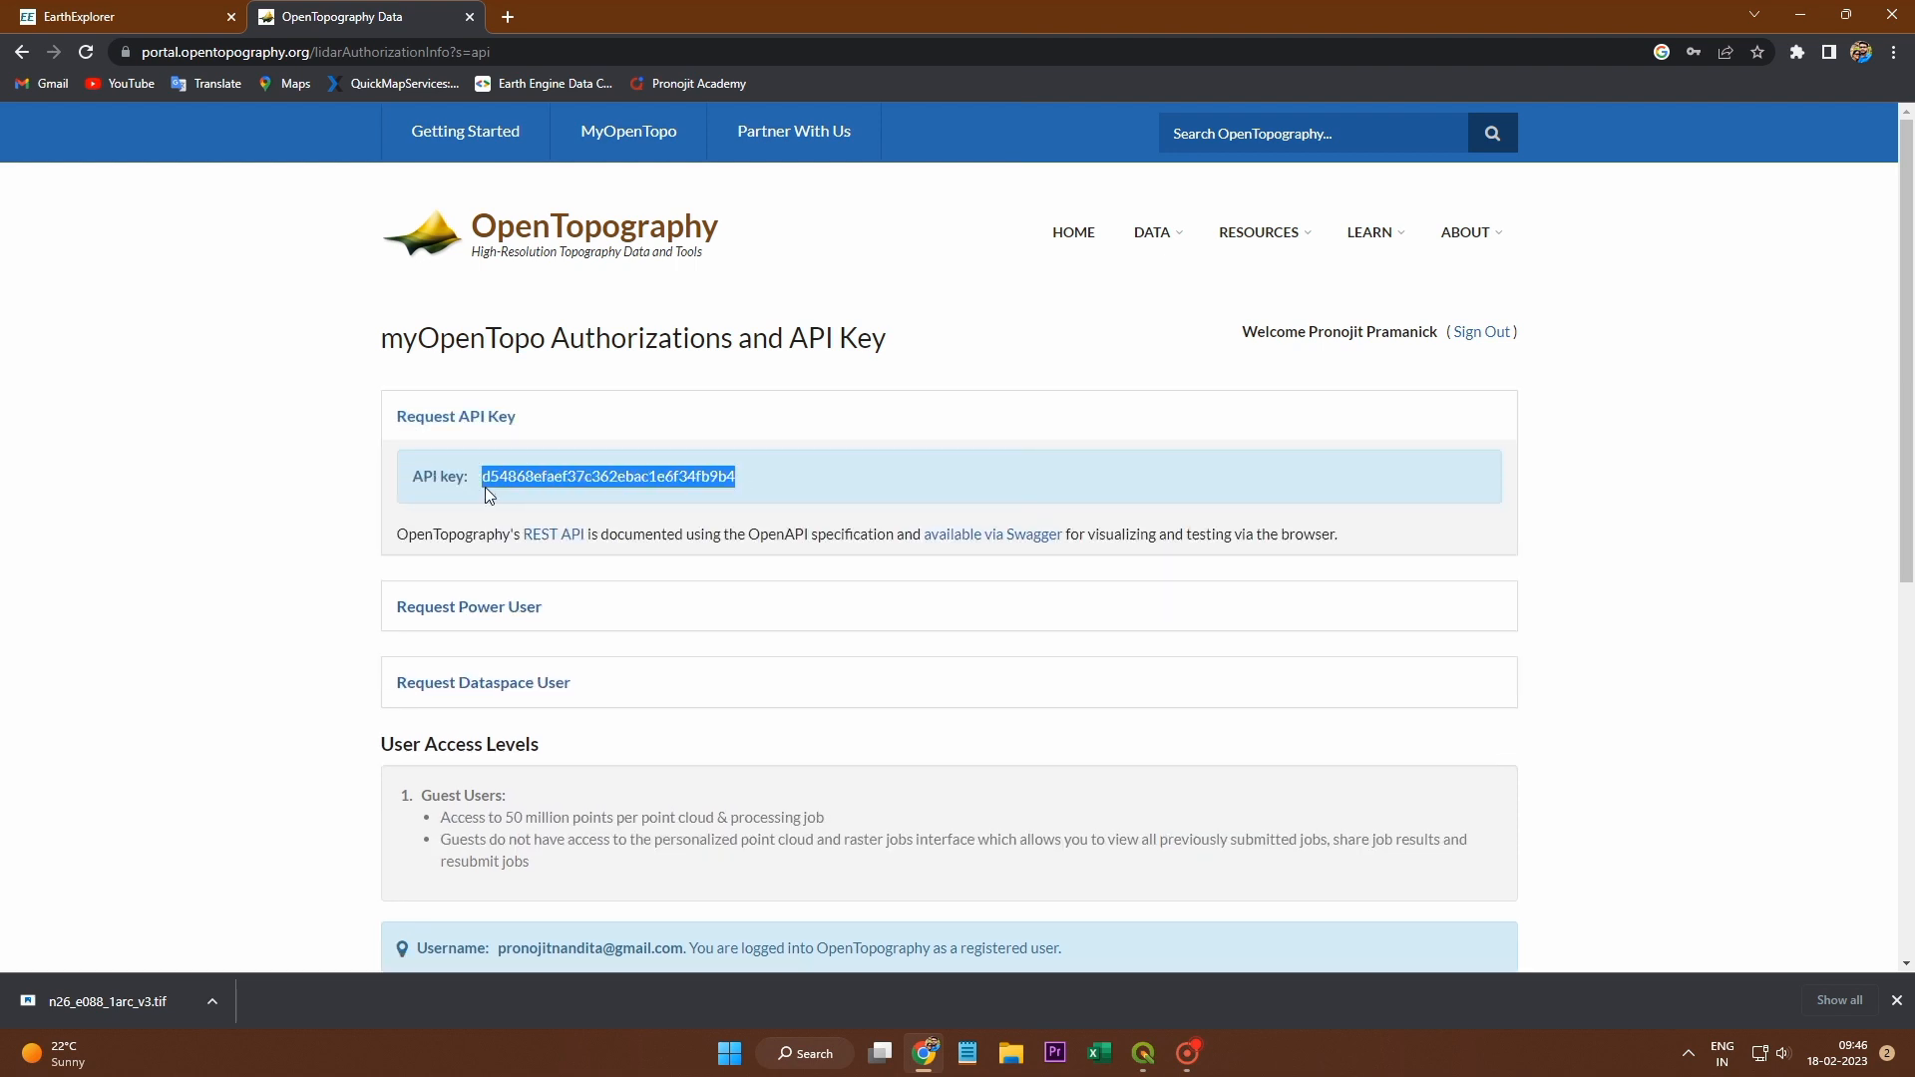
pyautogui.click(1146, 1054)
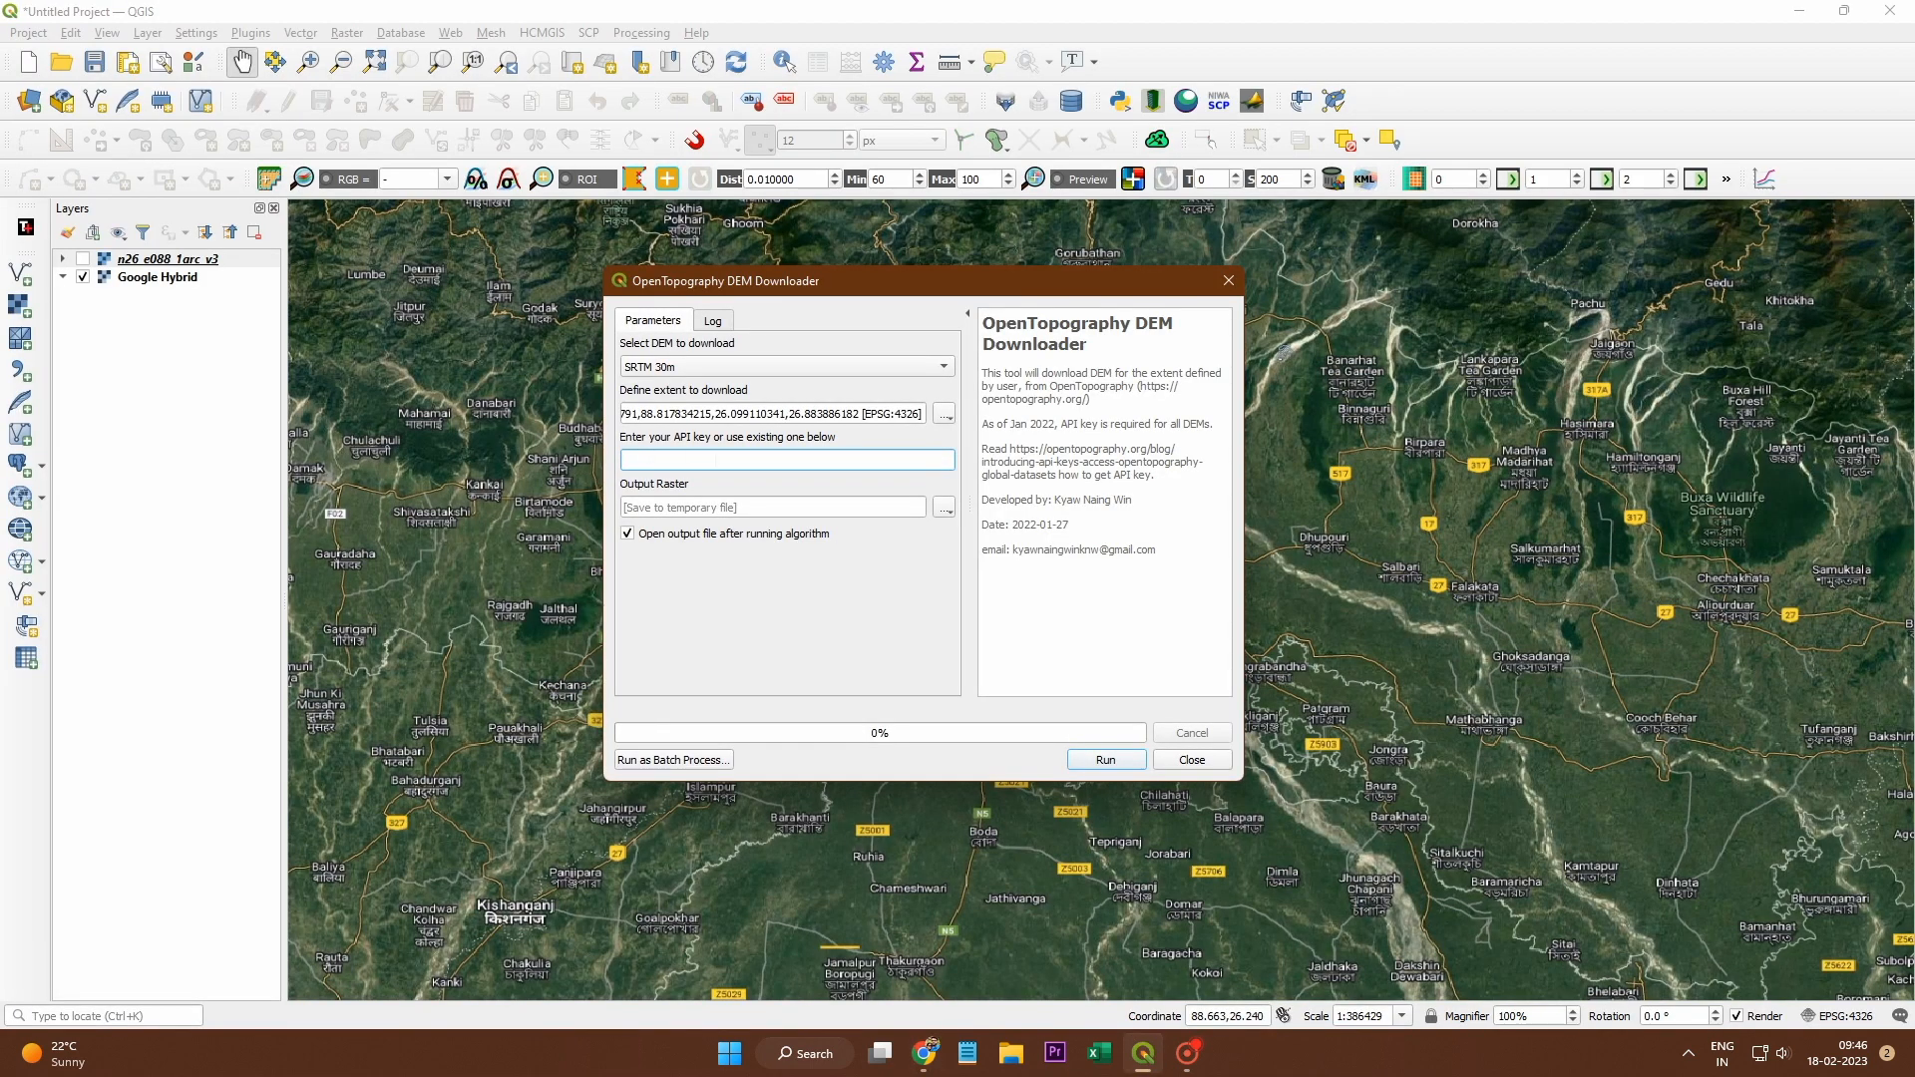
pyautogui.hotkey('ctrl', 'v')
# Step: Set the output raster to Marge.tif on the Desktop, run the DEM download and close the downloader dialog
pyautogui.click(940, 517)
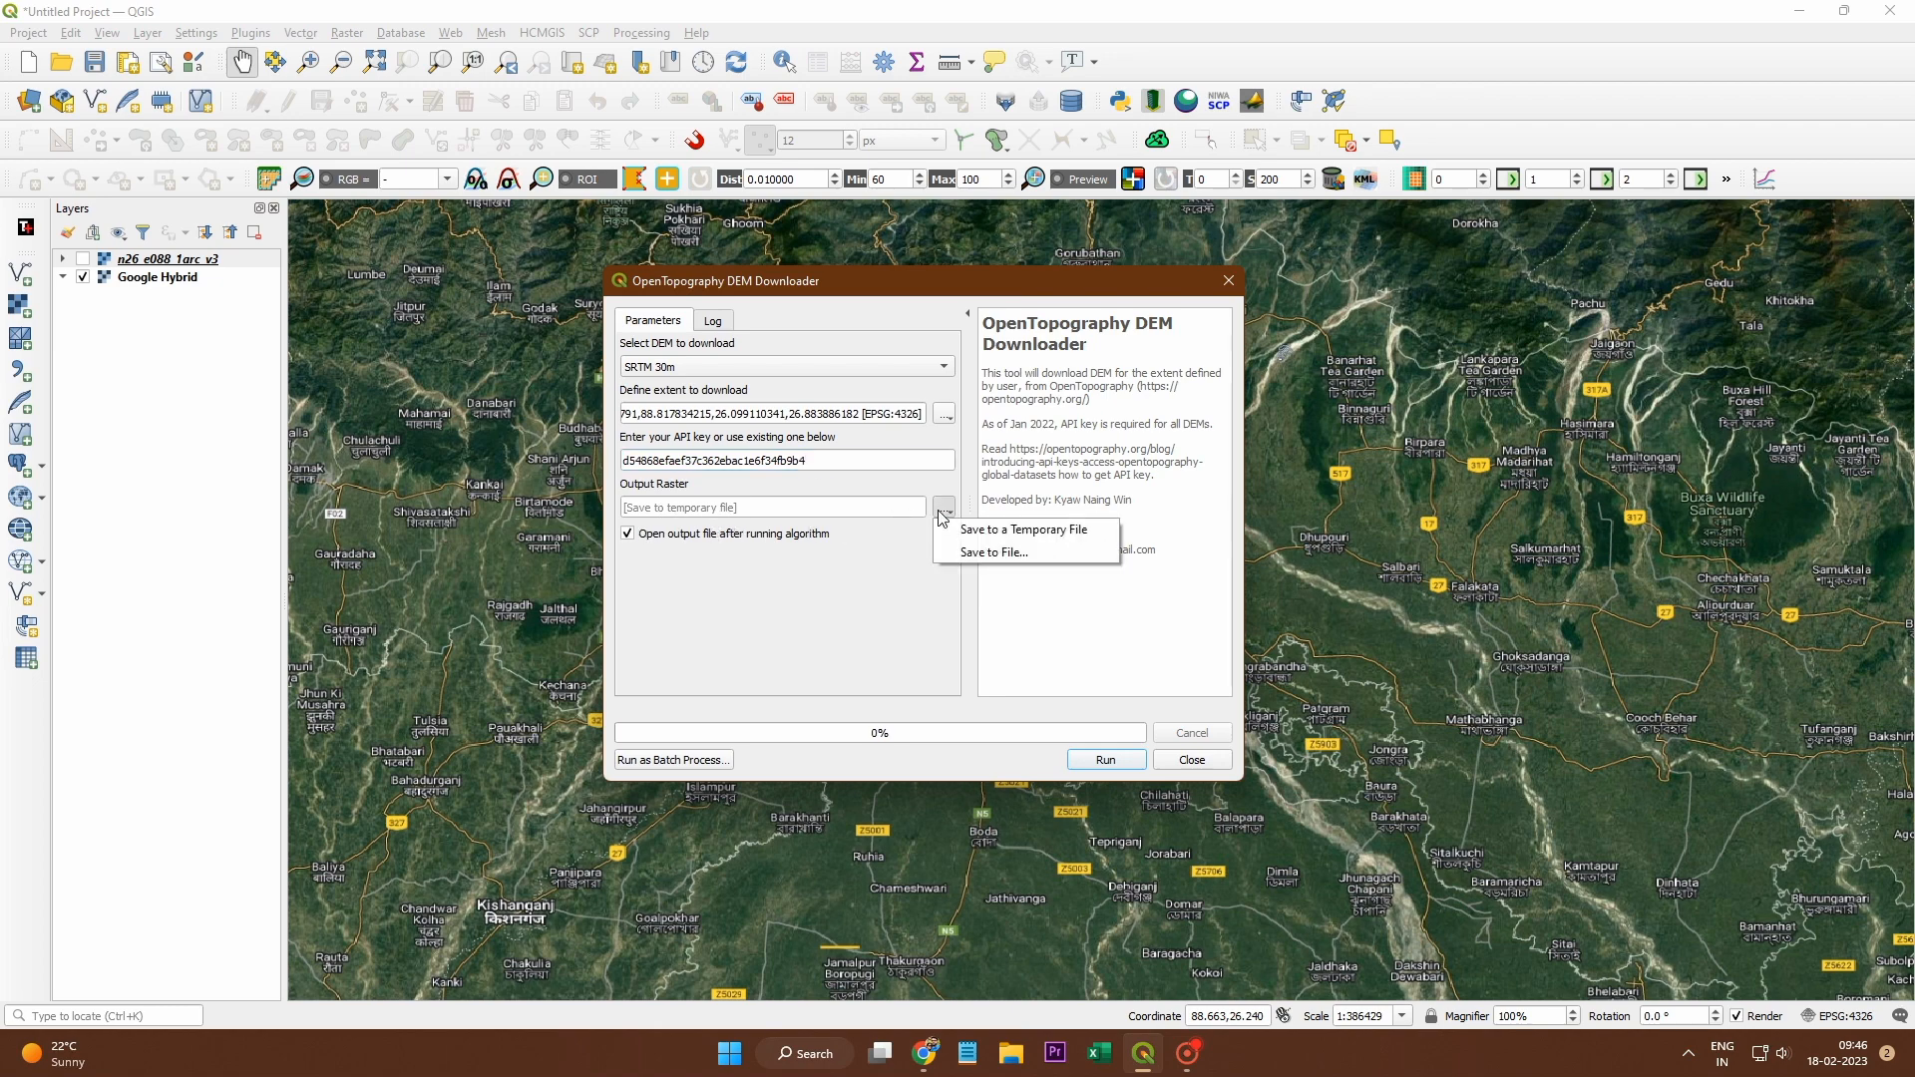
pyautogui.click(964, 565)
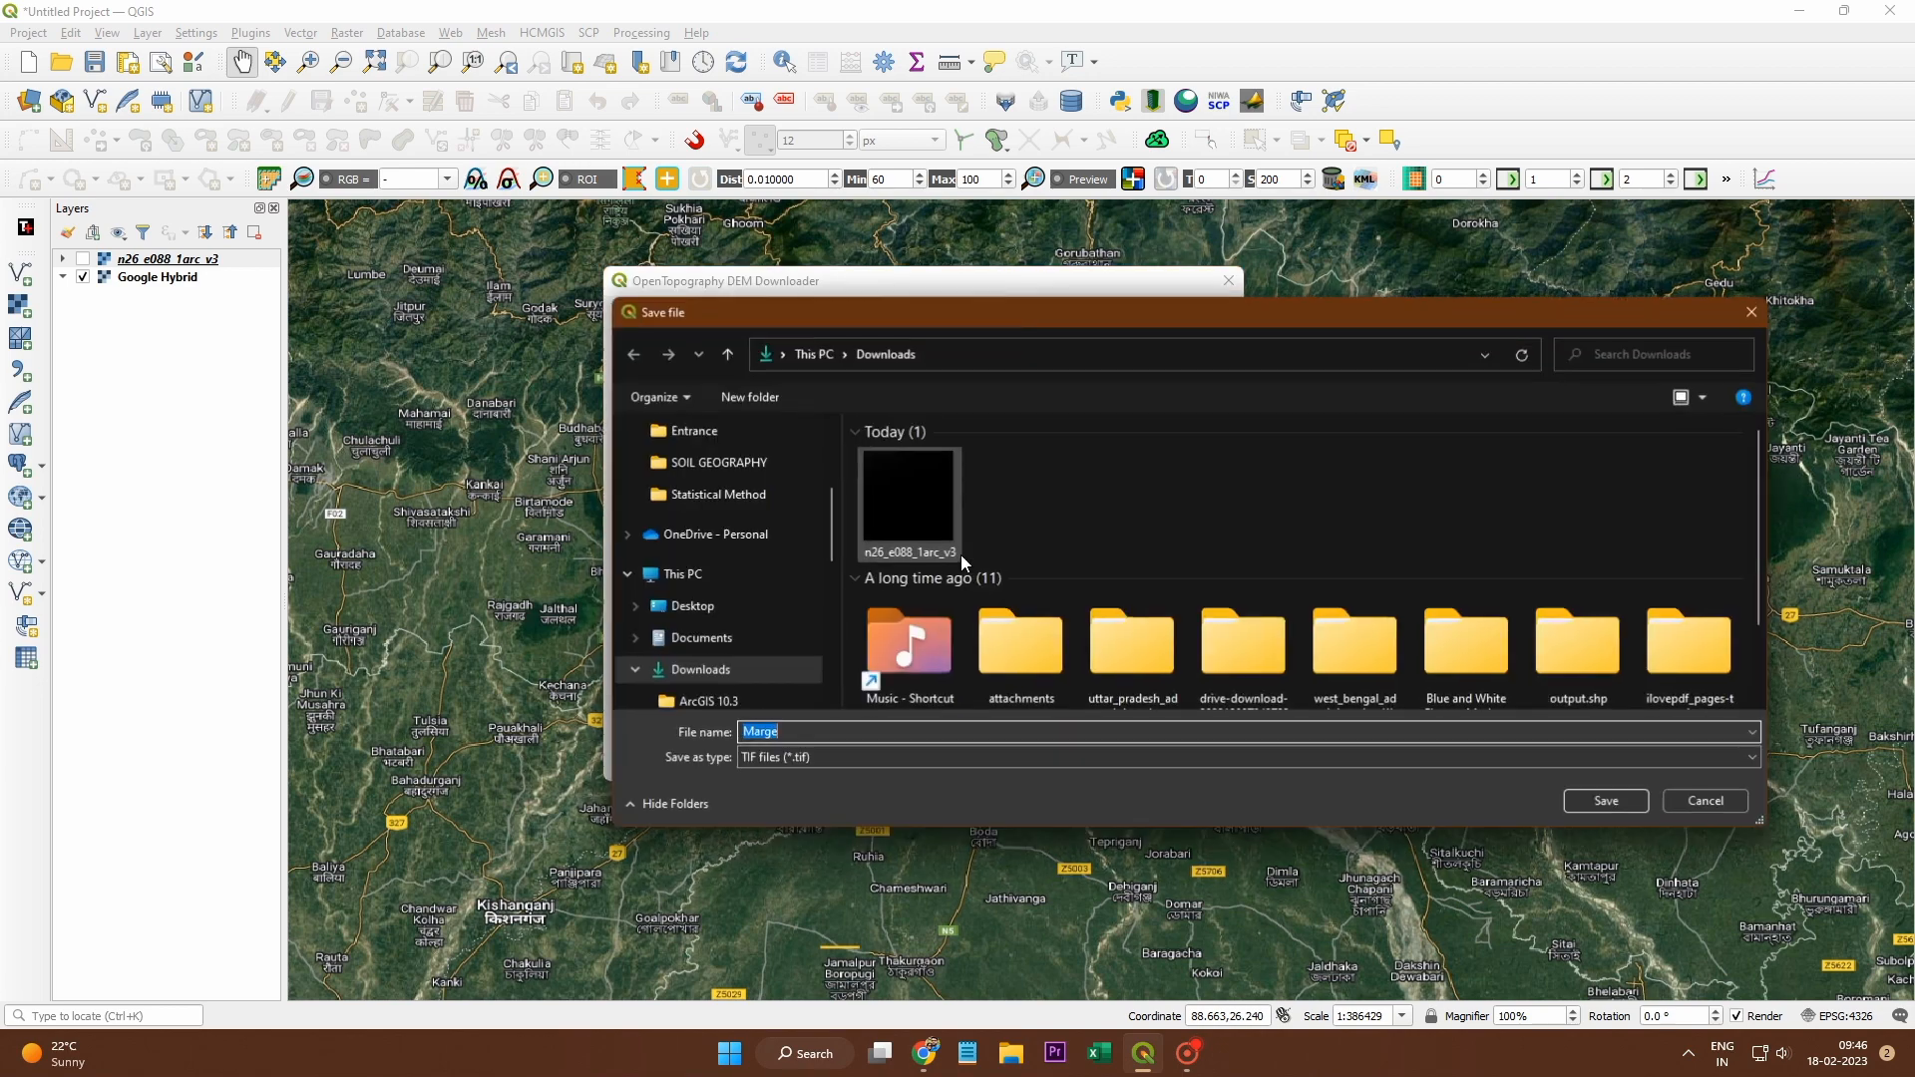
pyautogui.click(733, 613)
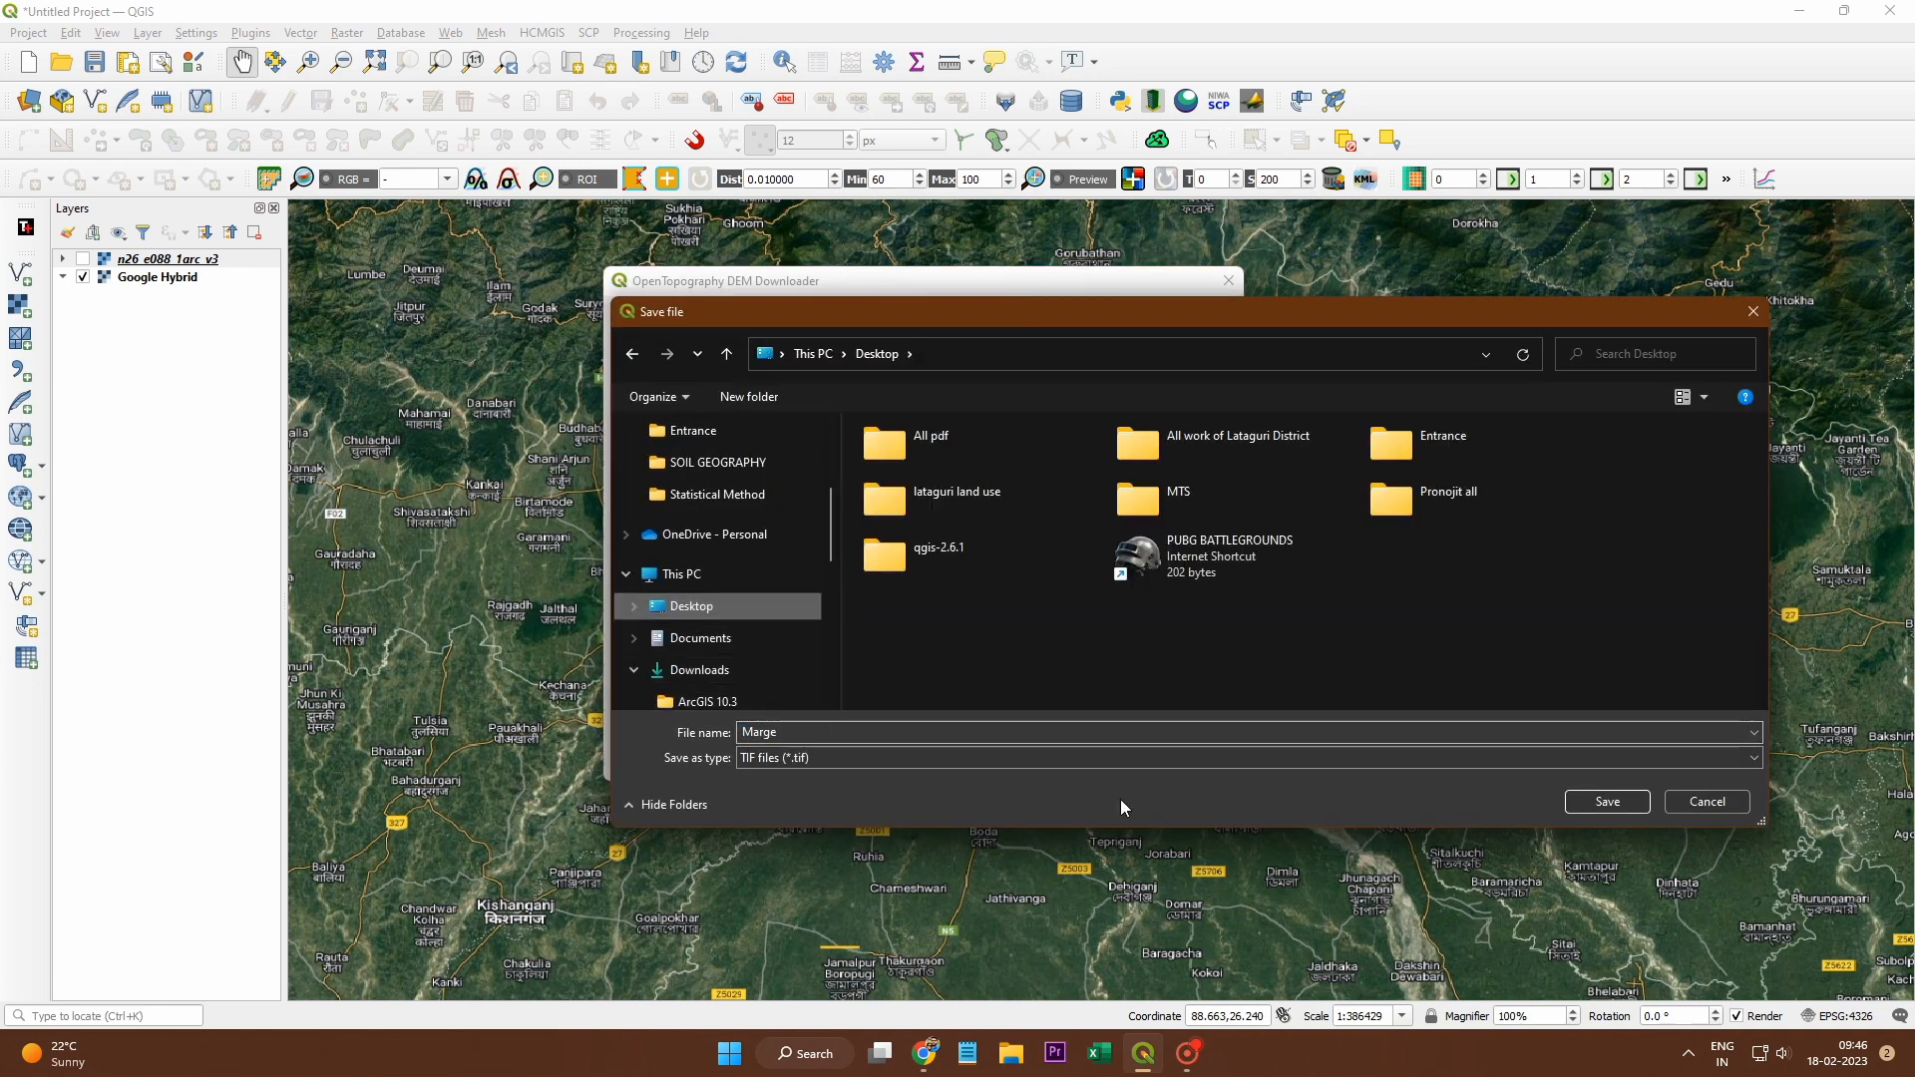
pyautogui.click(1574, 804)
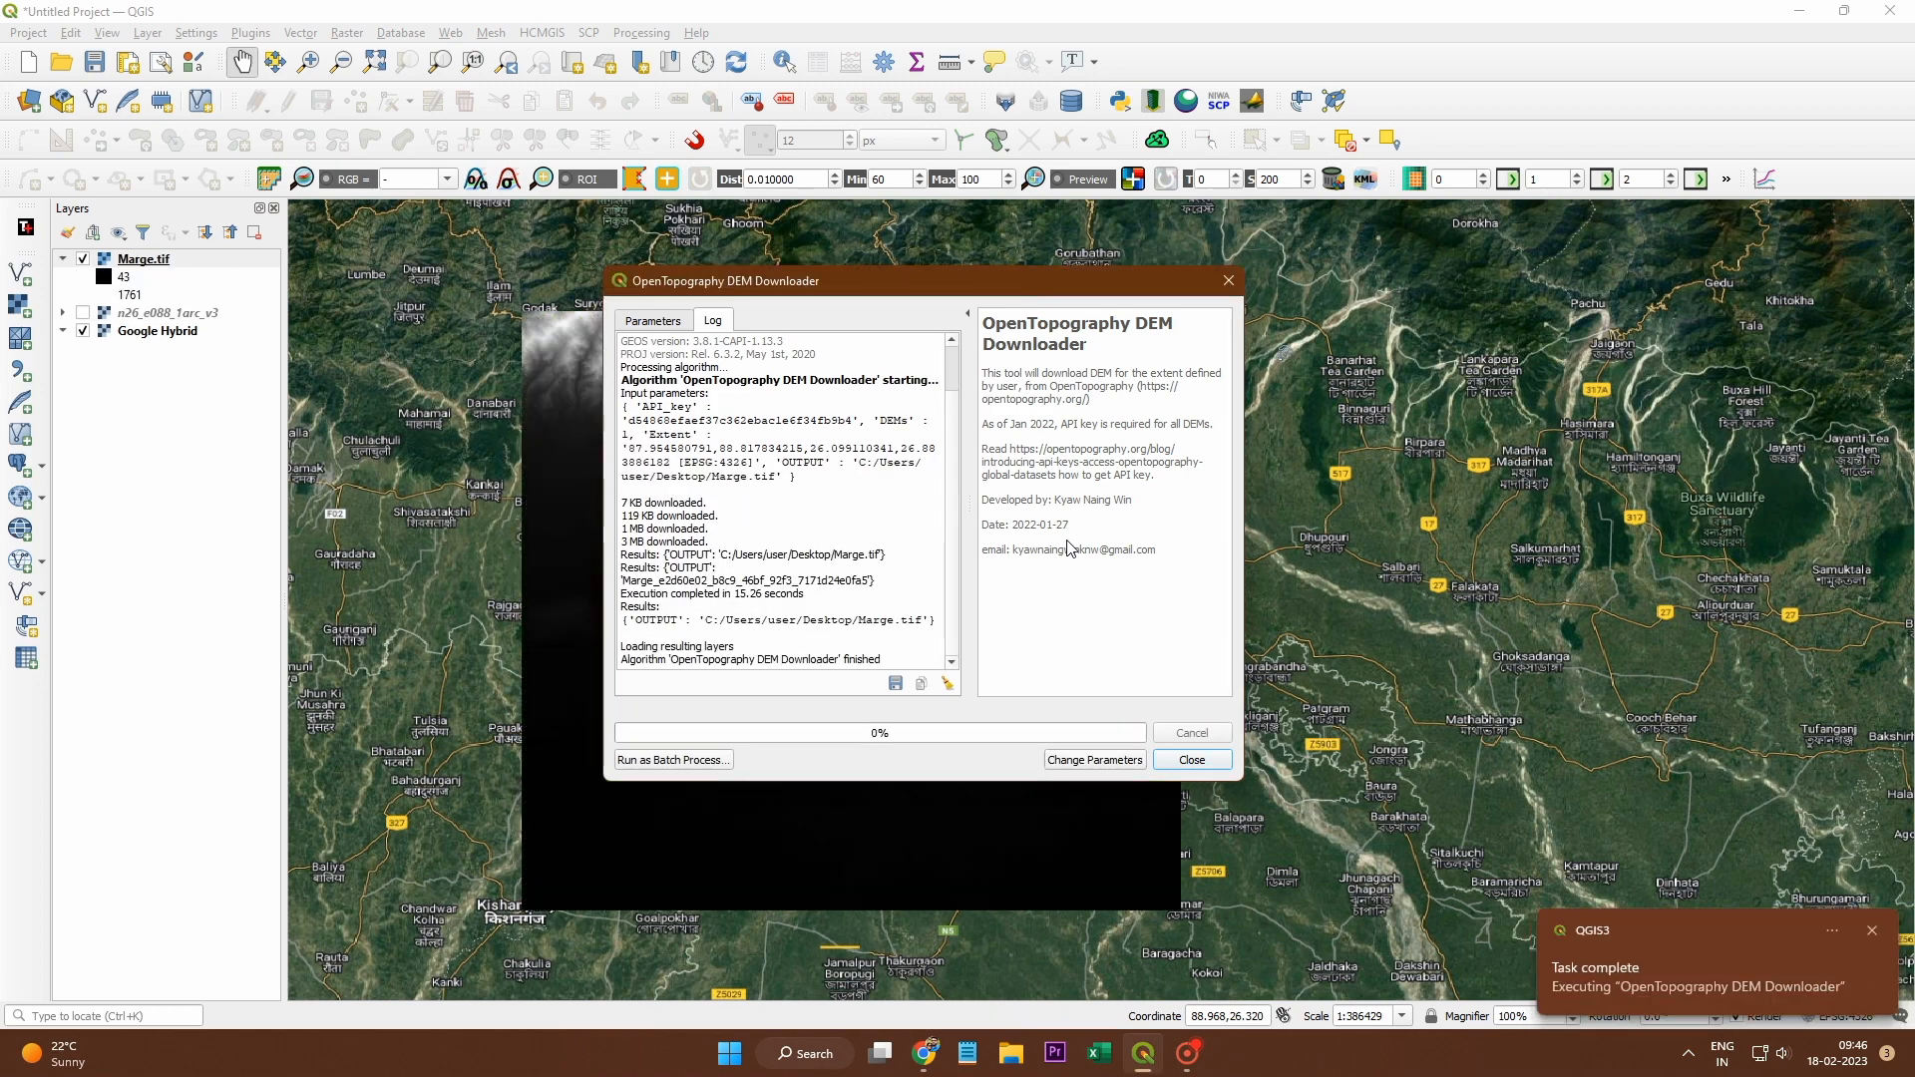
pyautogui.click(1189, 760)
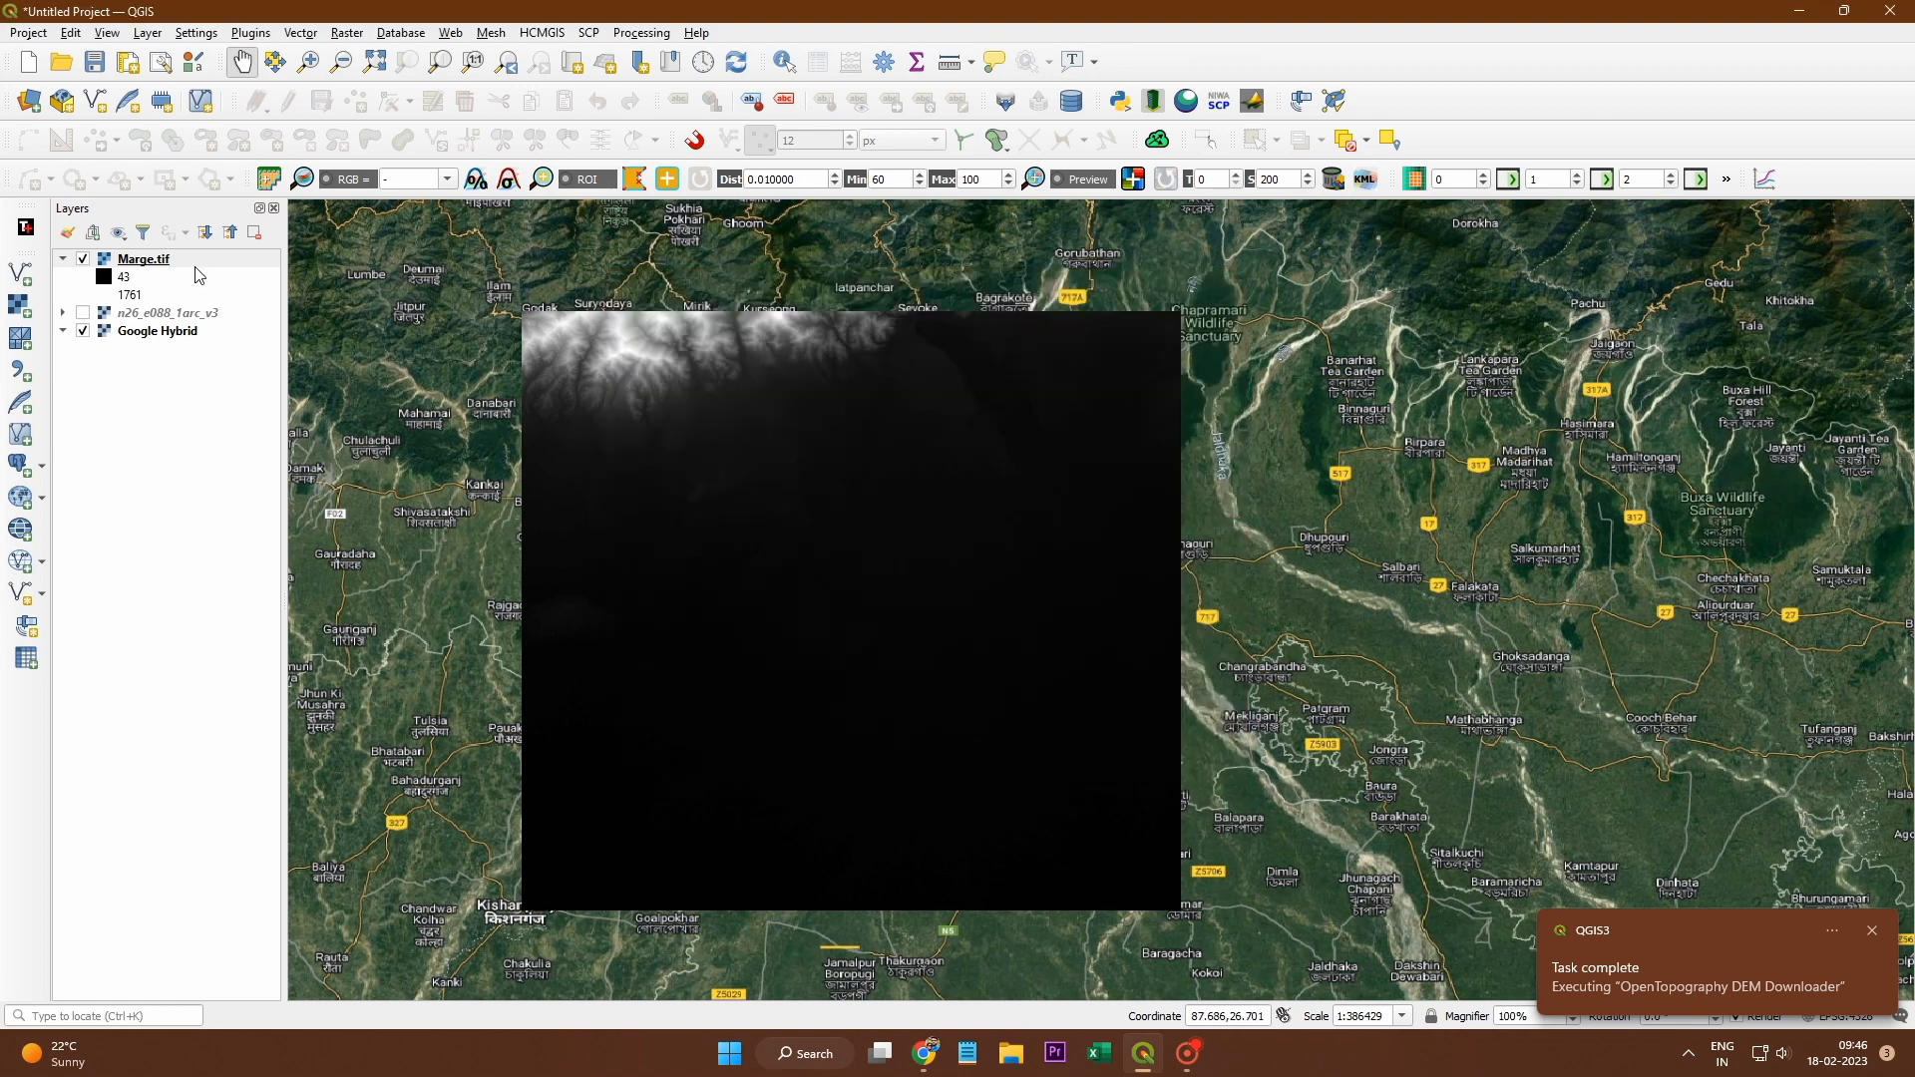
# Step: Open the Marge.tif layer's symbology and set its render type to Singleband pseudocolor
pyautogui.rightClick(123, 261)
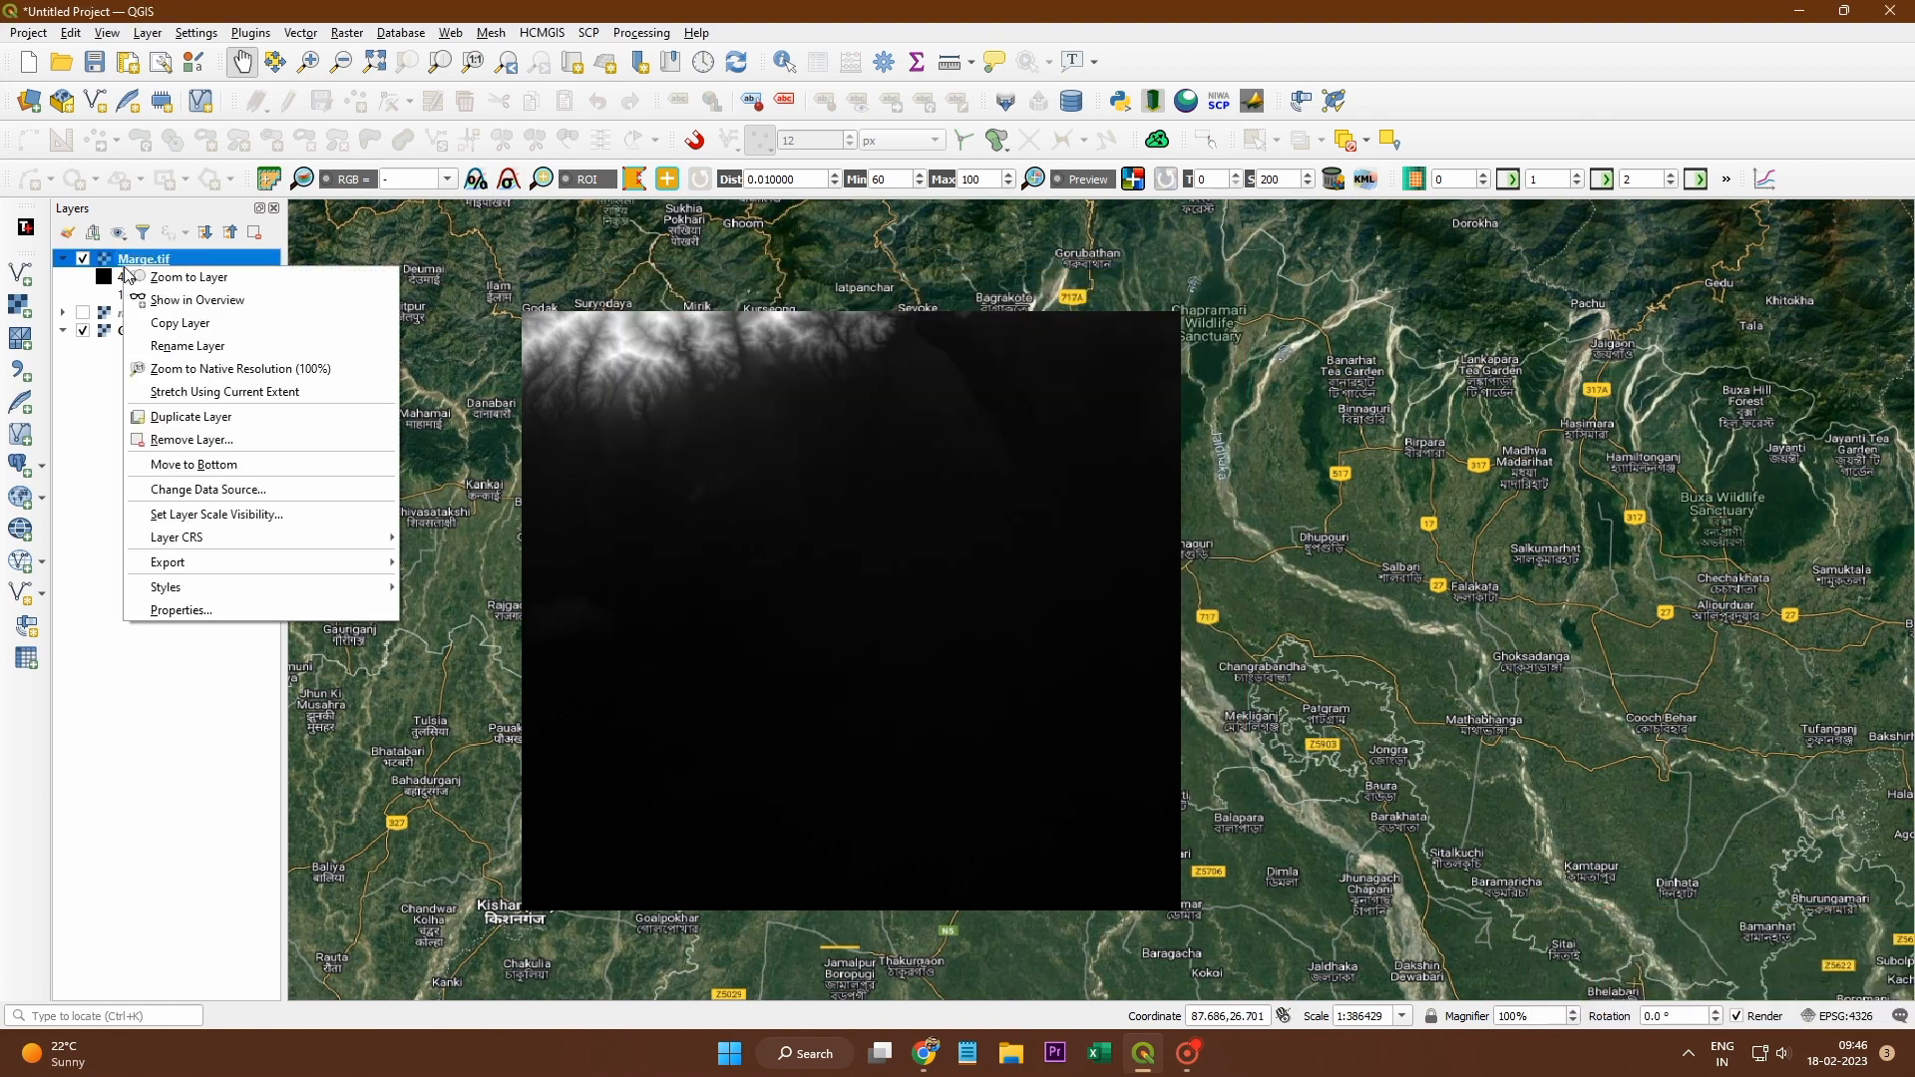
pyautogui.click(183, 616)
pyautogui.click(720, 259)
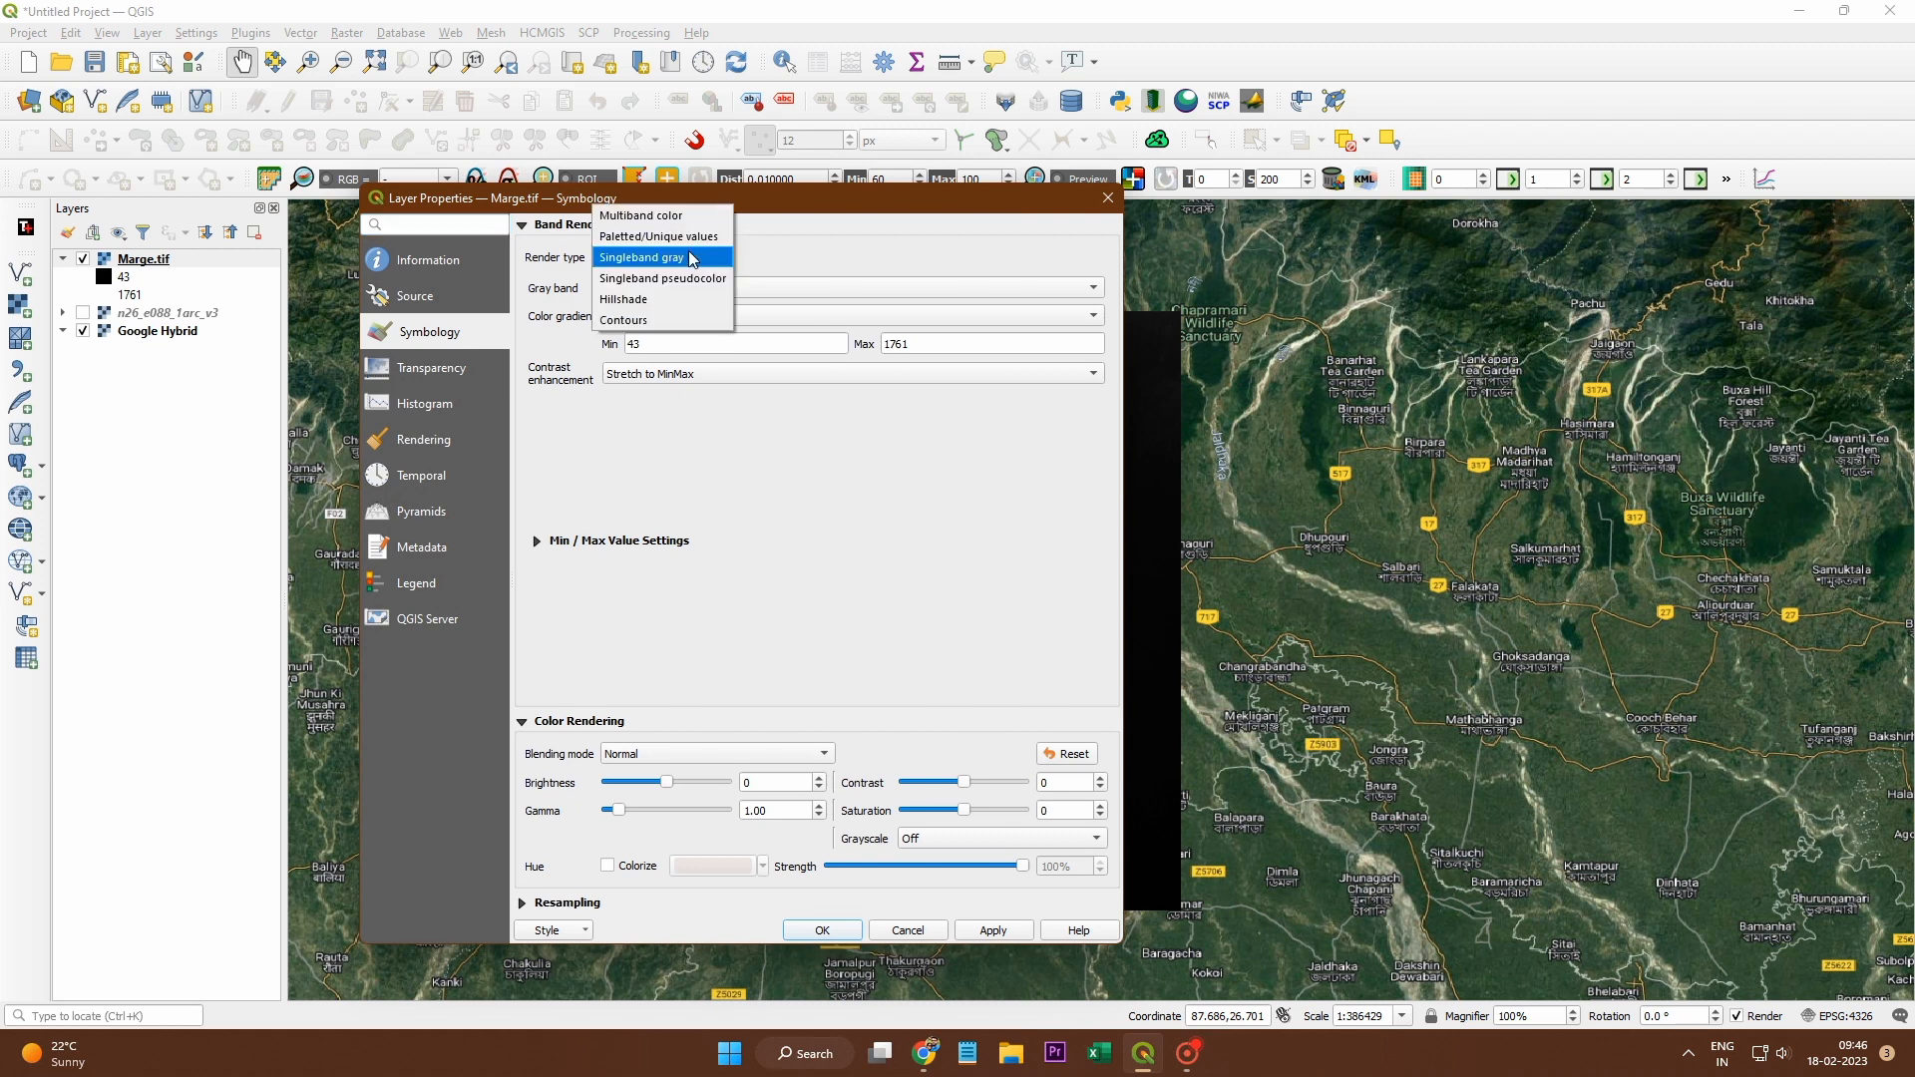
pyautogui.click(662, 278)
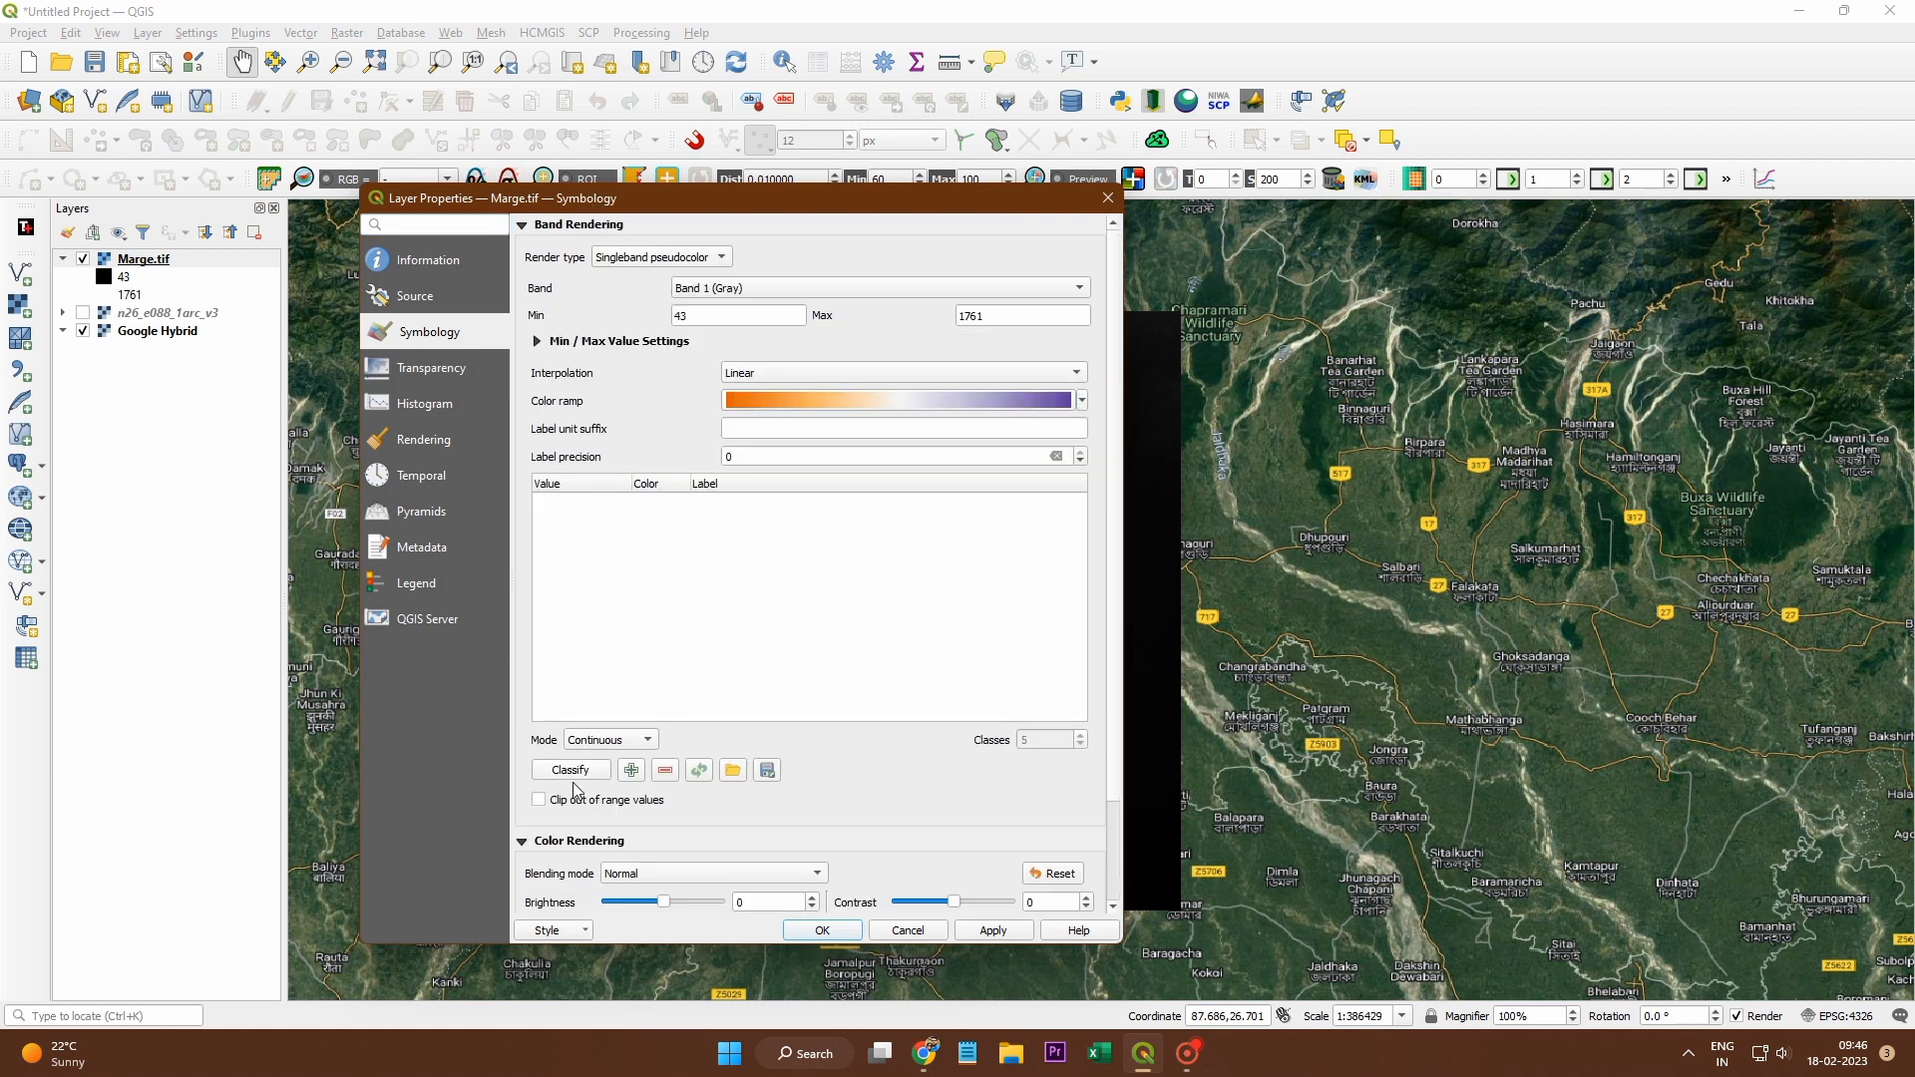
# Step: Classify the Marge.tif elevation values in Quantile mode with 50 classes, apply the styling and close the layer properties
pyautogui.click(598, 741)
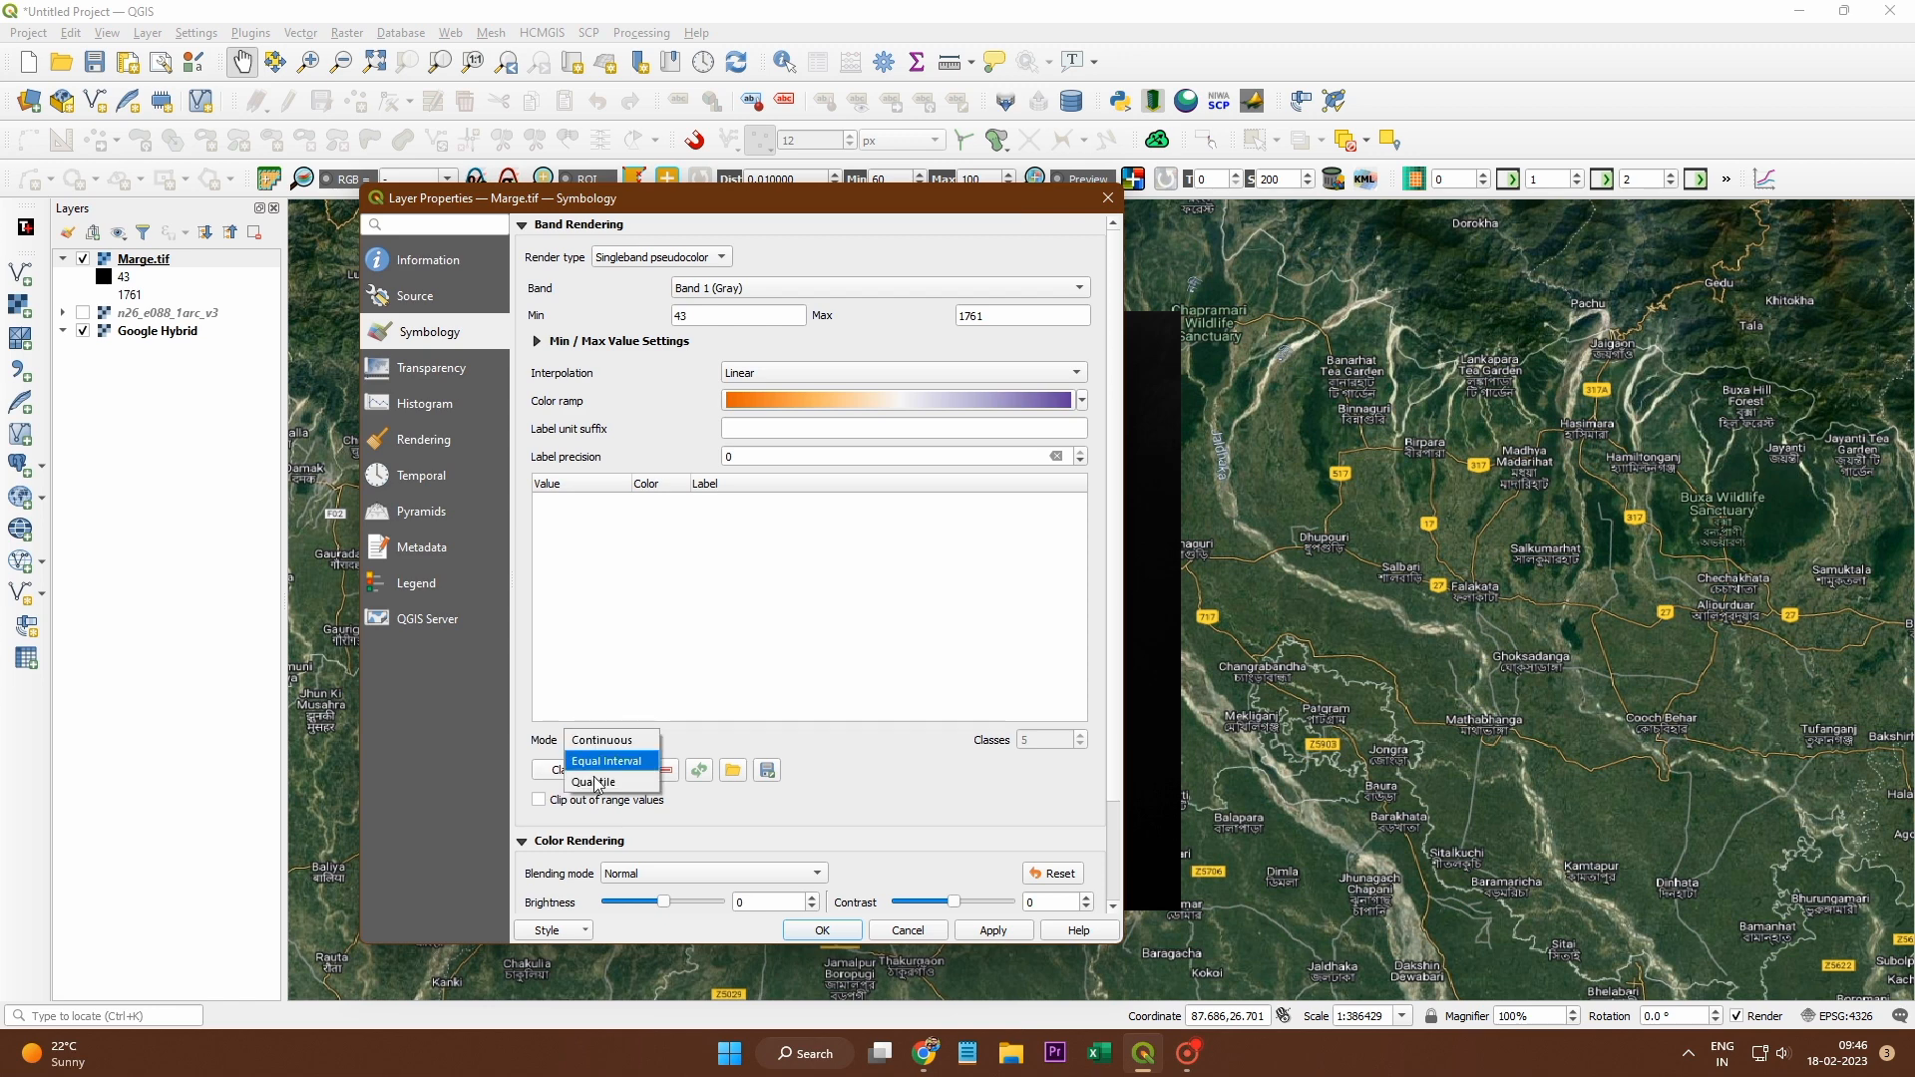
pyautogui.click(597, 782)
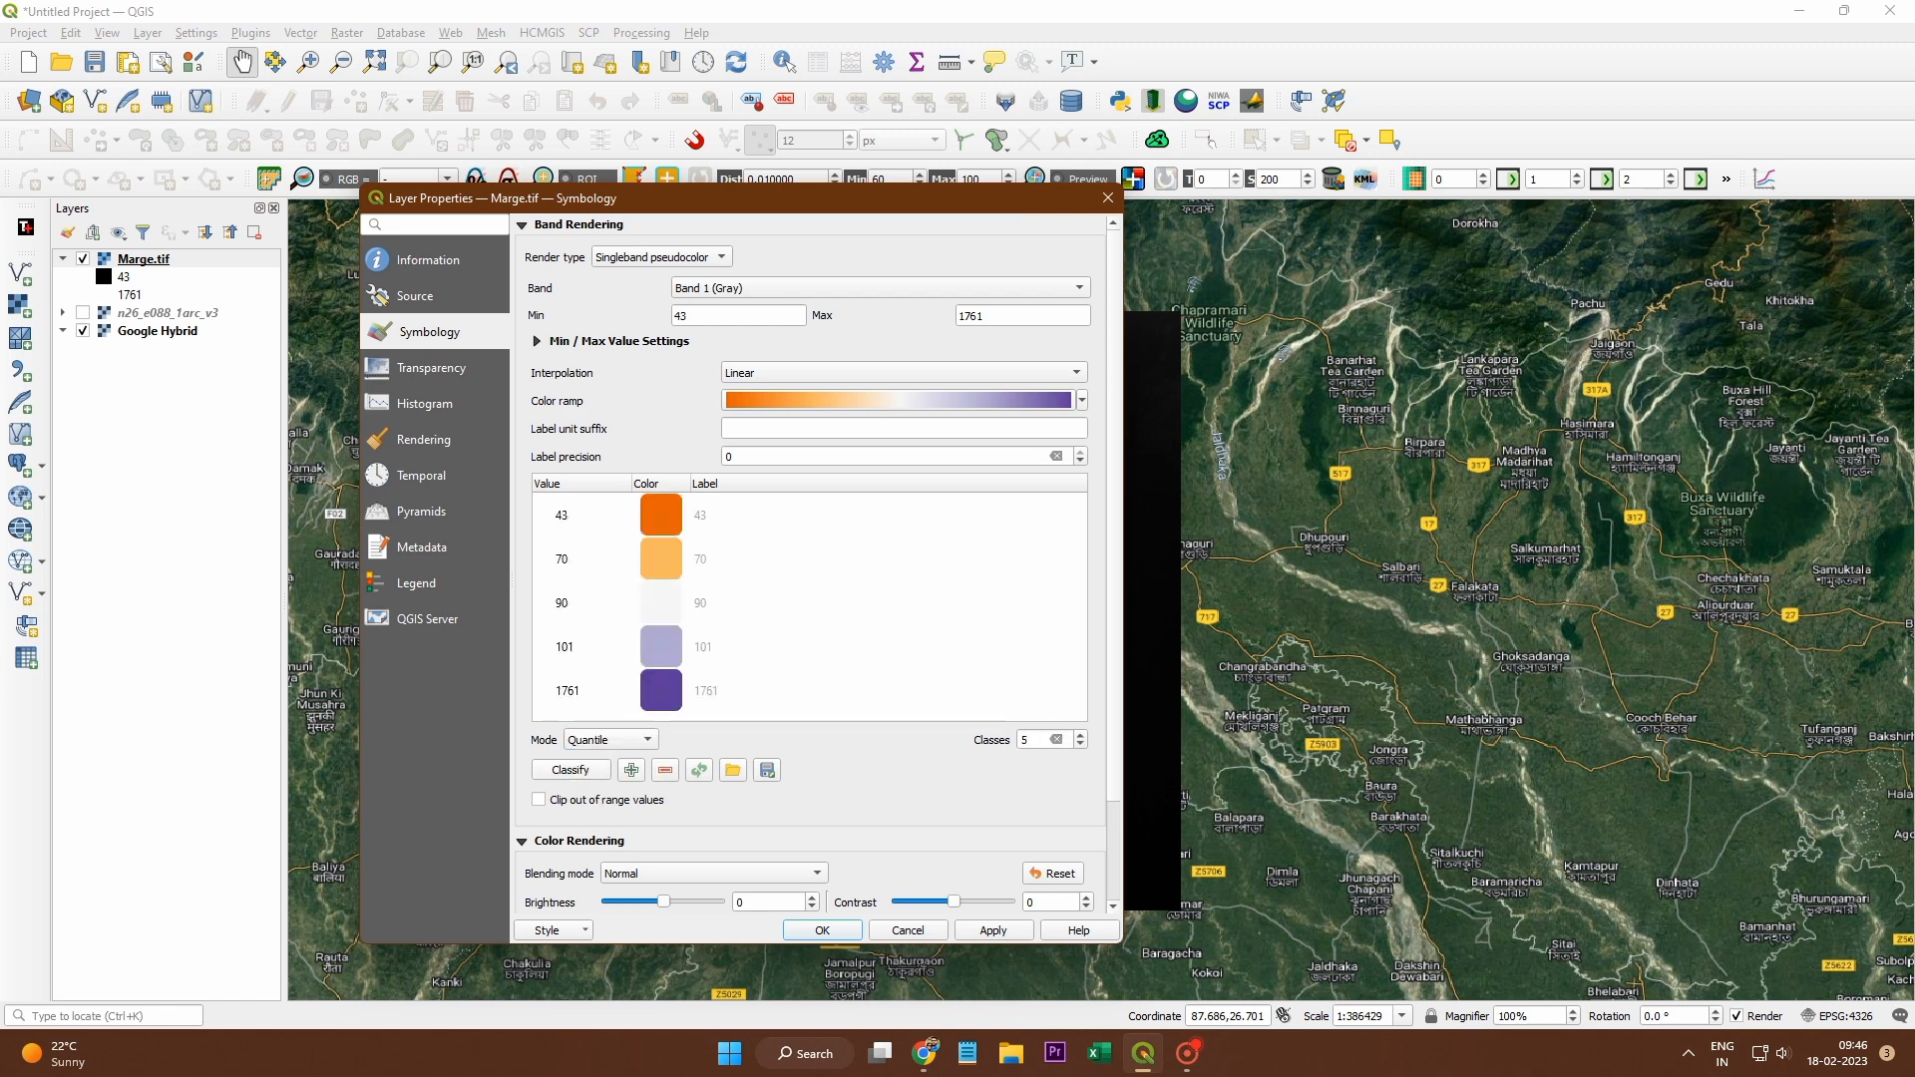
pyautogui.moveTo(1047, 740); pyautogui.dragTo(1002, 748)
pyautogui.write('0')
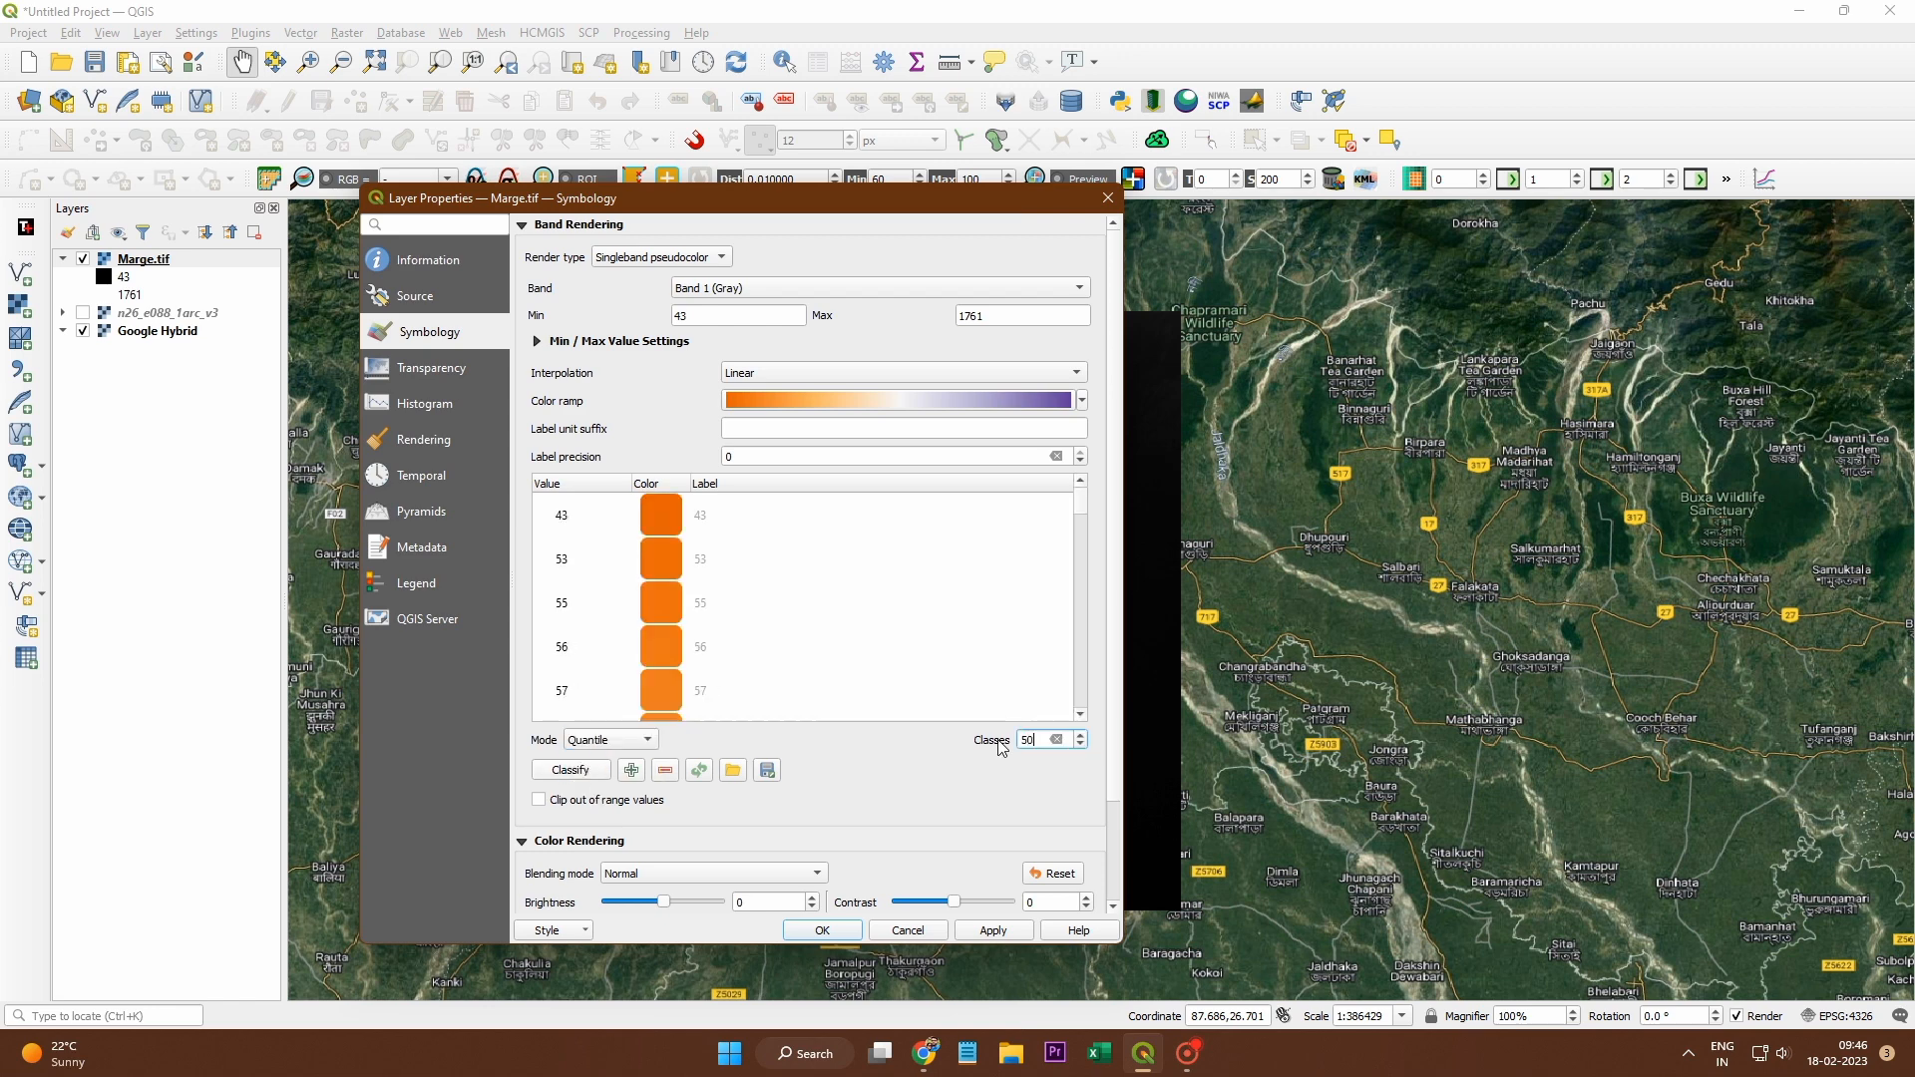
pyautogui.click(993, 931)
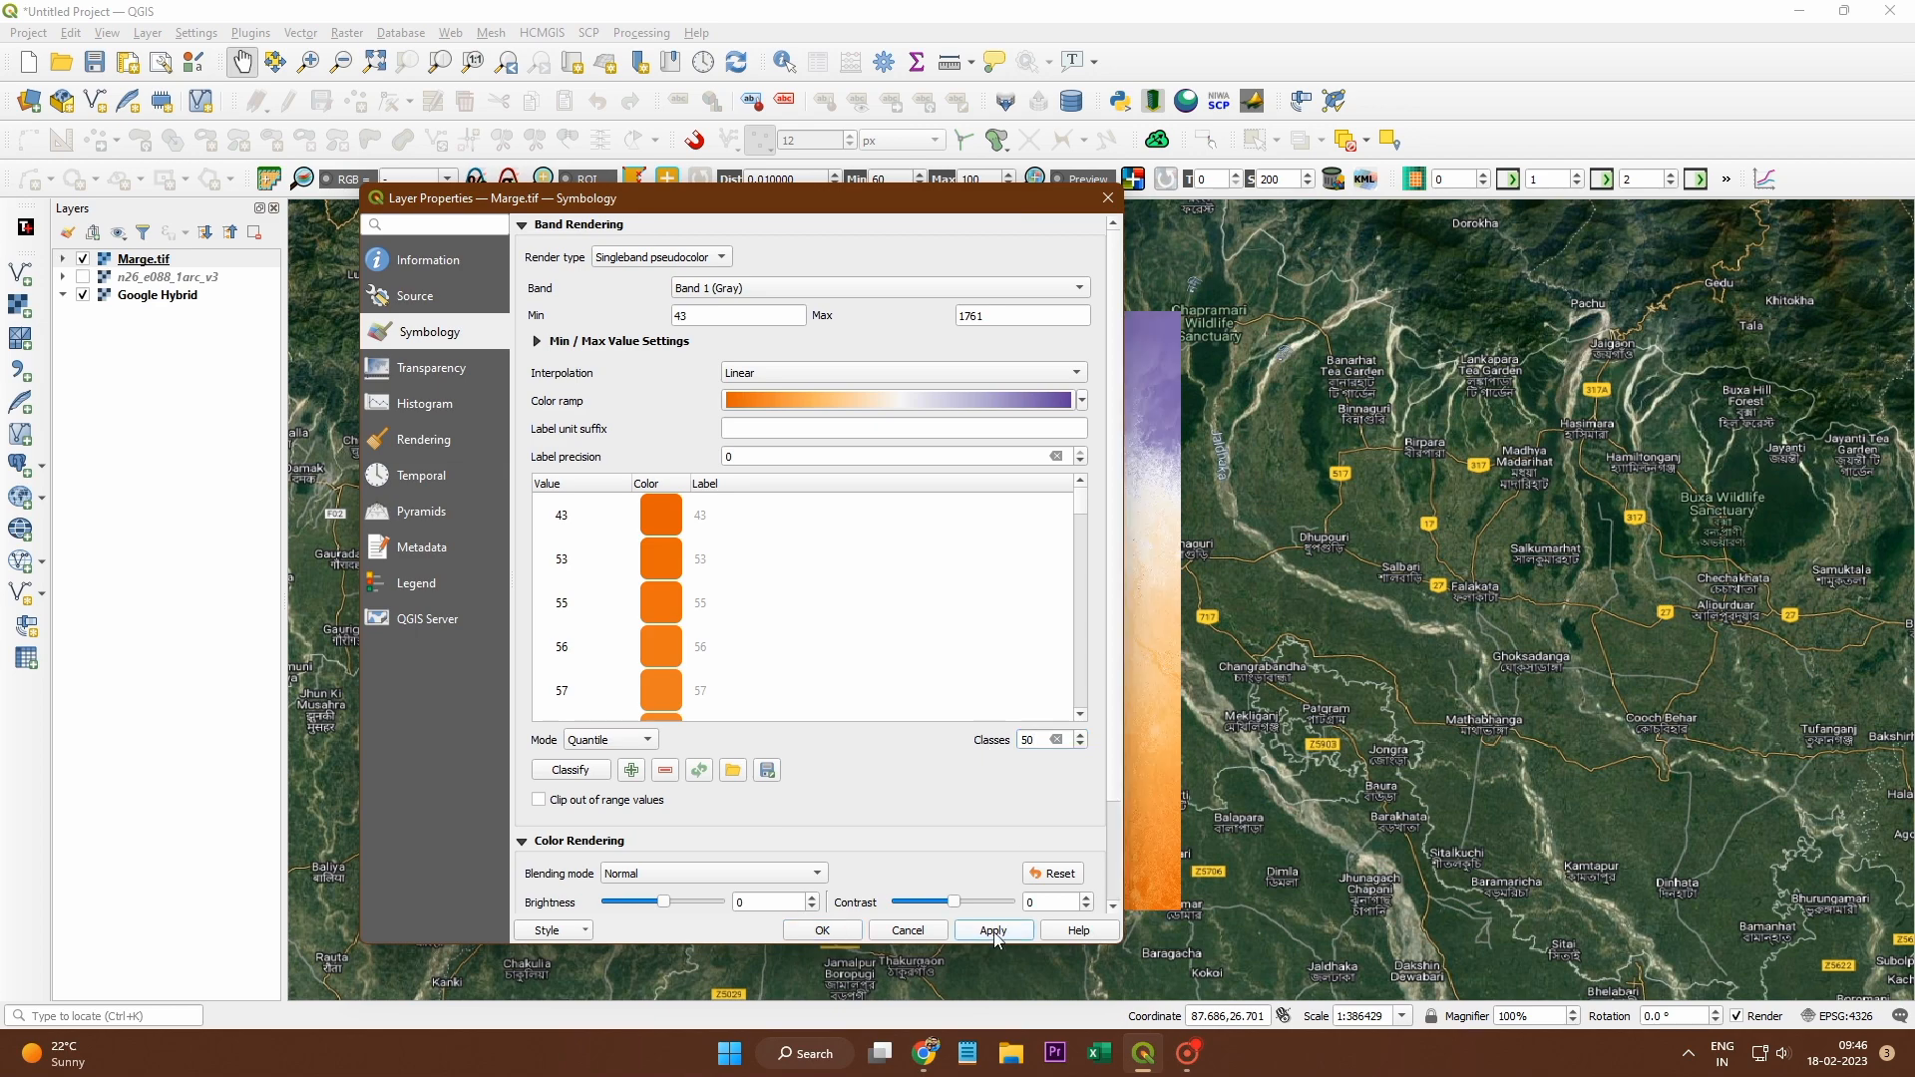
pyautogui.click(822, 929)
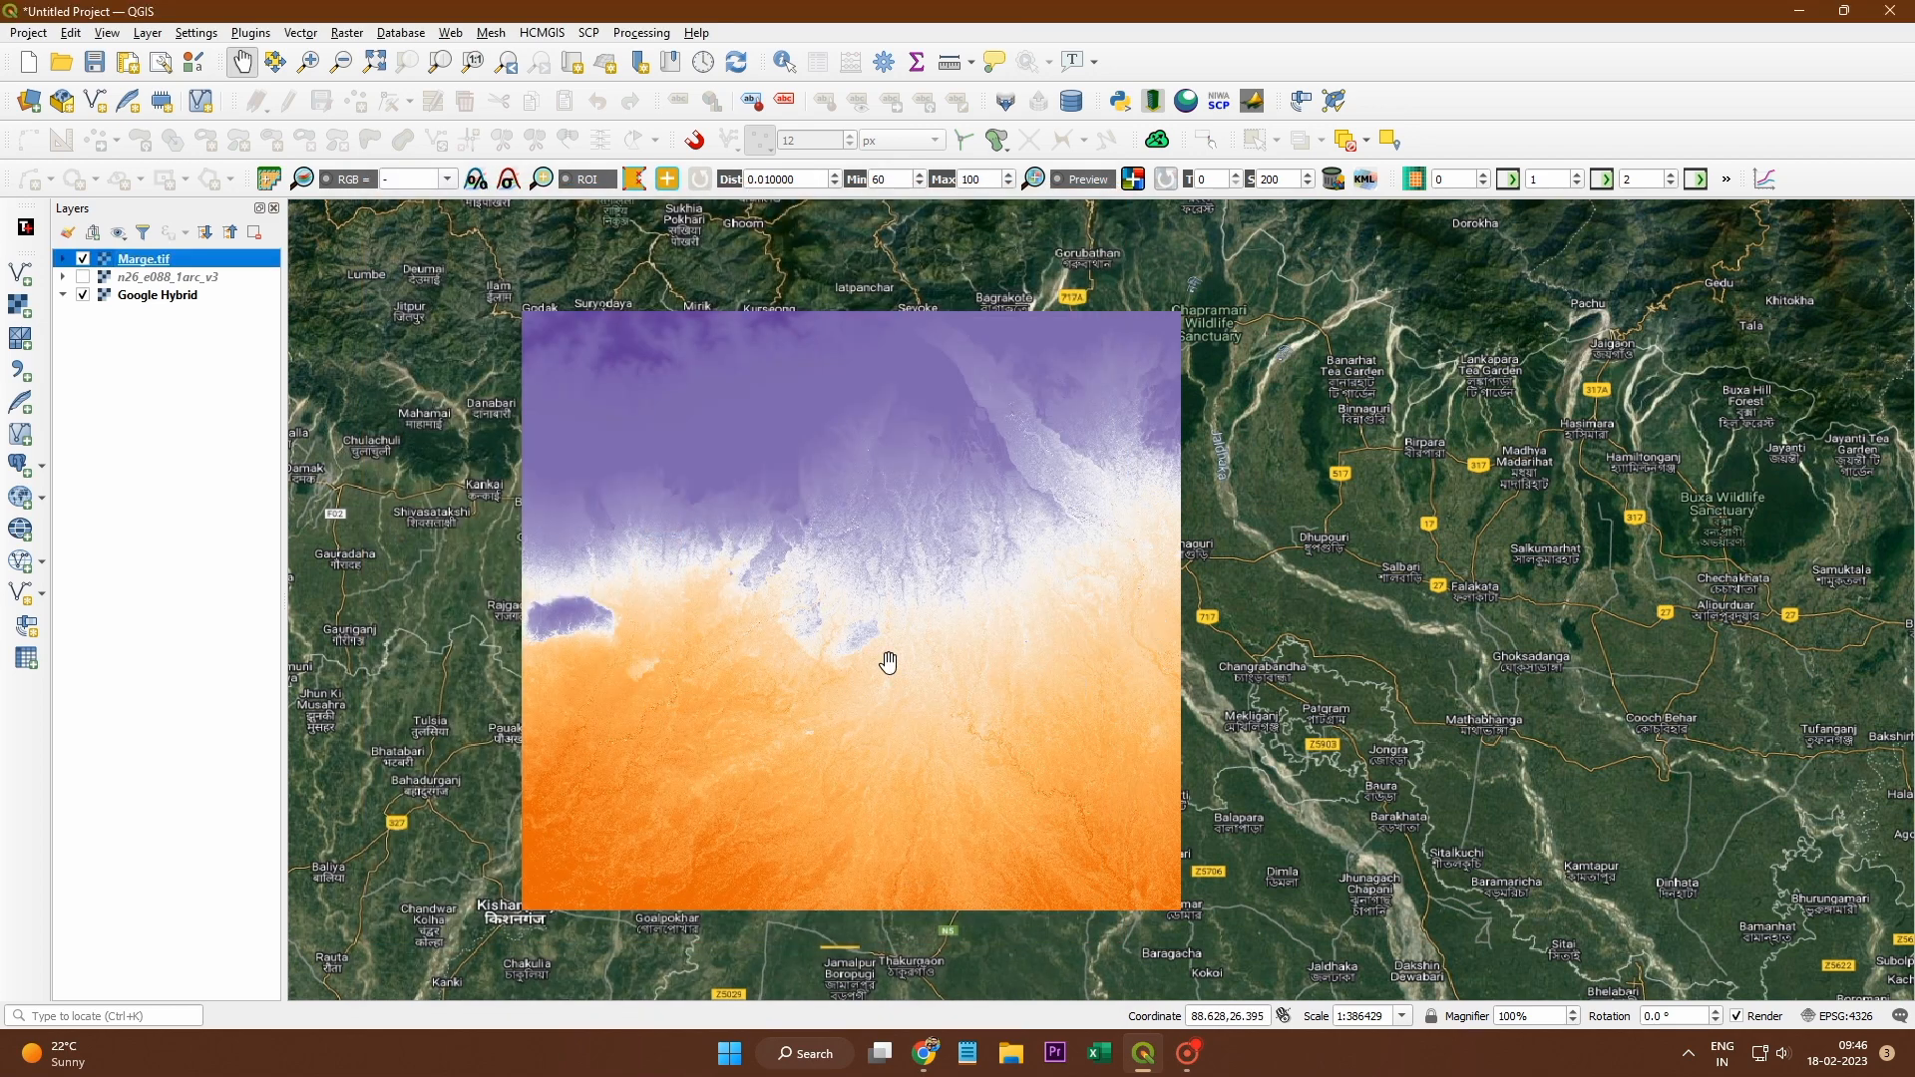
# Step: Expand the Marge.tif legend and examine the coloured elevation raster's coverage against the surrounding Google Hybrid map
pyautogui.click(62, 258)
pyautogui.scroll(-1, 621, 770)
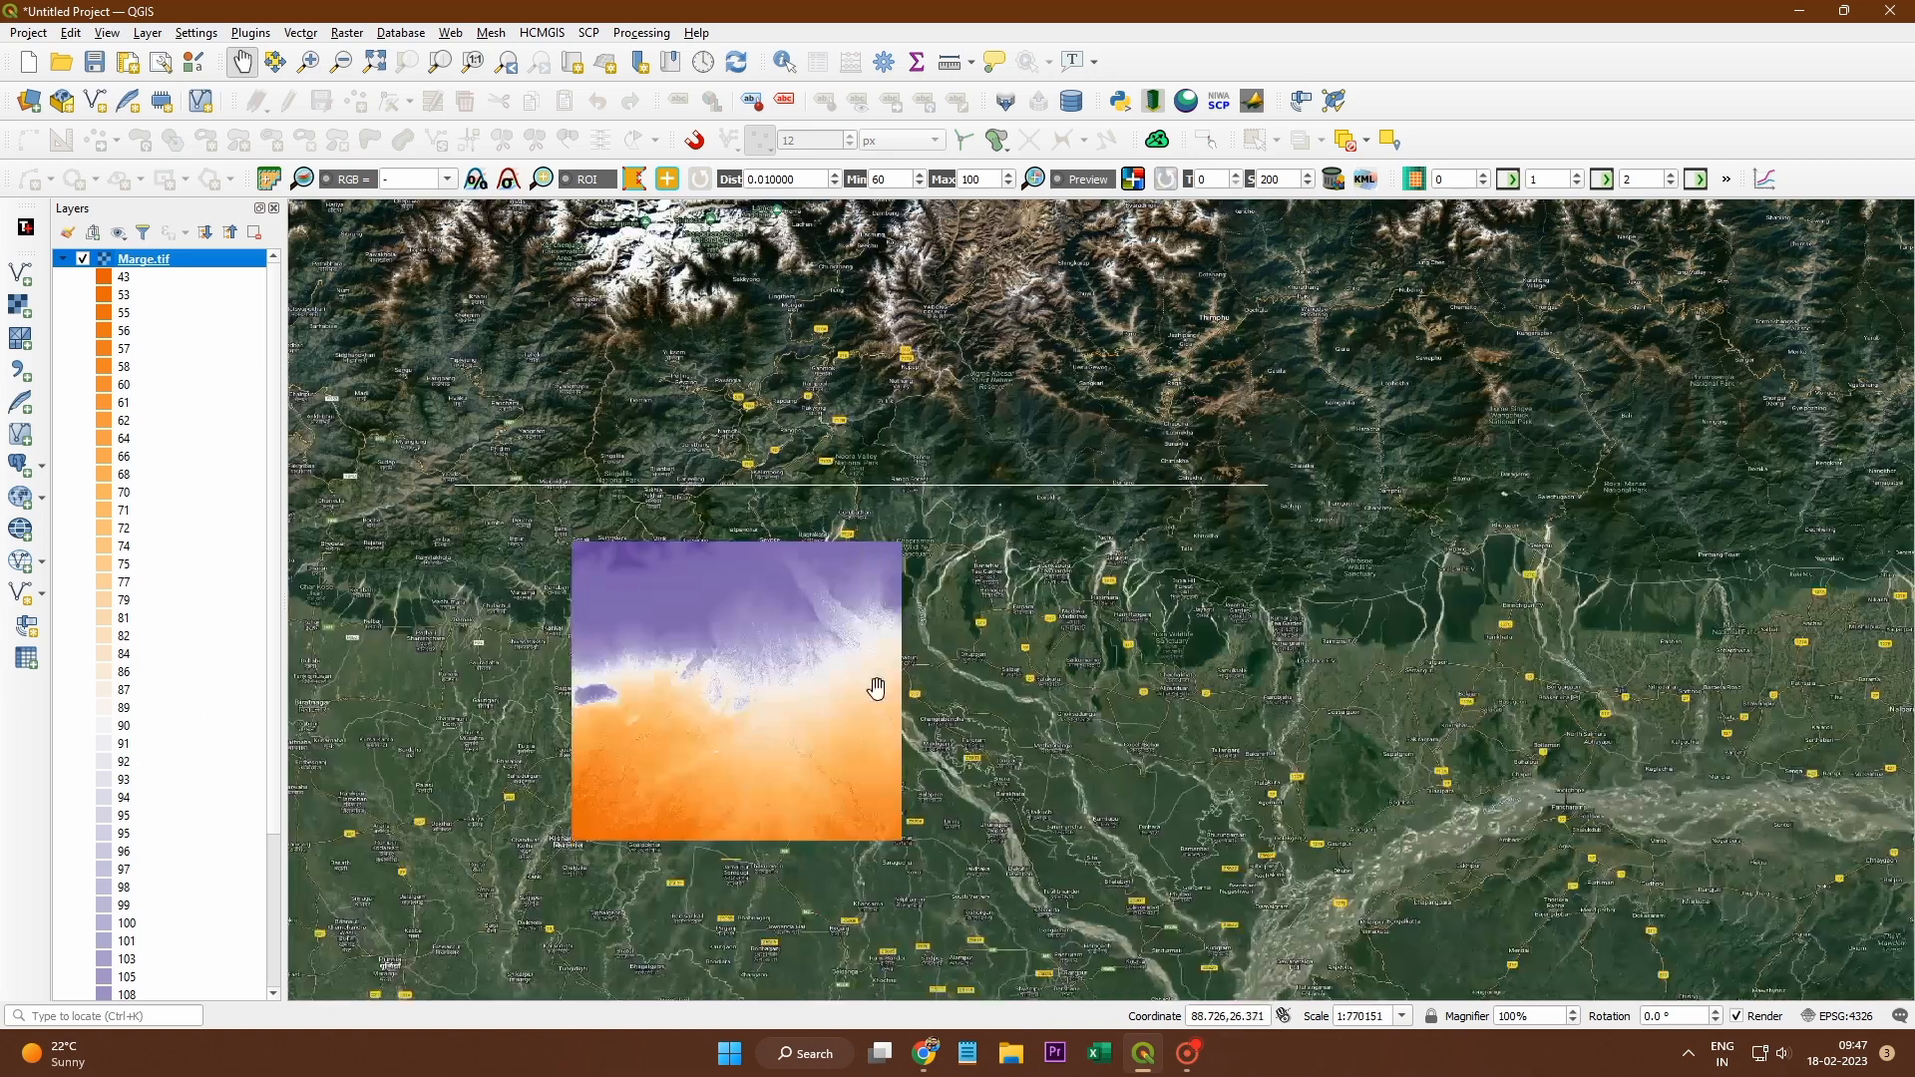
pyautogui.scroll(1, 744, 650)
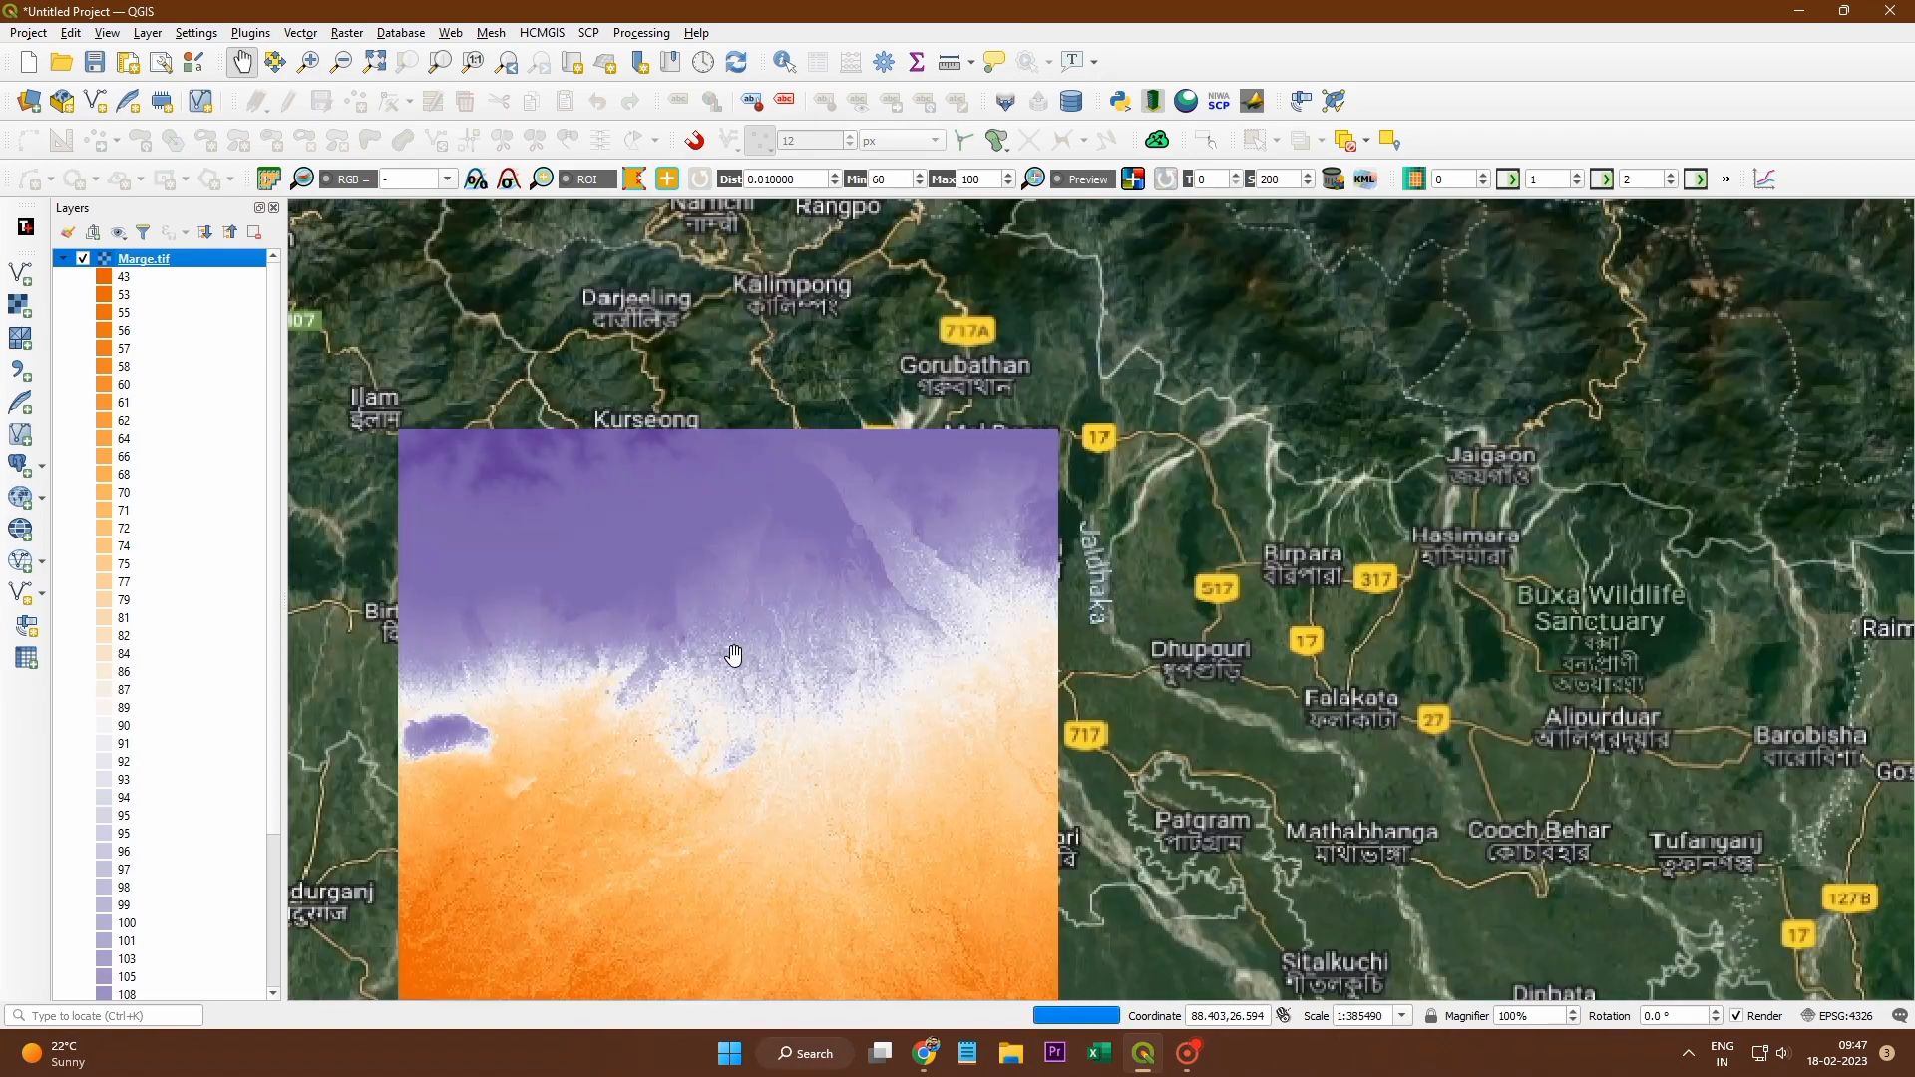
pyautogui.moveTo(734, 654); pyautogui.dragTo(825, 578)
pyautogui.moveTo(838, 895); pyautogui.dragTo(840, 766)
pyautogui.scroll(-1, 902, 812)
pyautogui.moveTo(882, 704); pyautogui.dragTo(974, 639)
pyautogui.scroll(1, 918, 654)
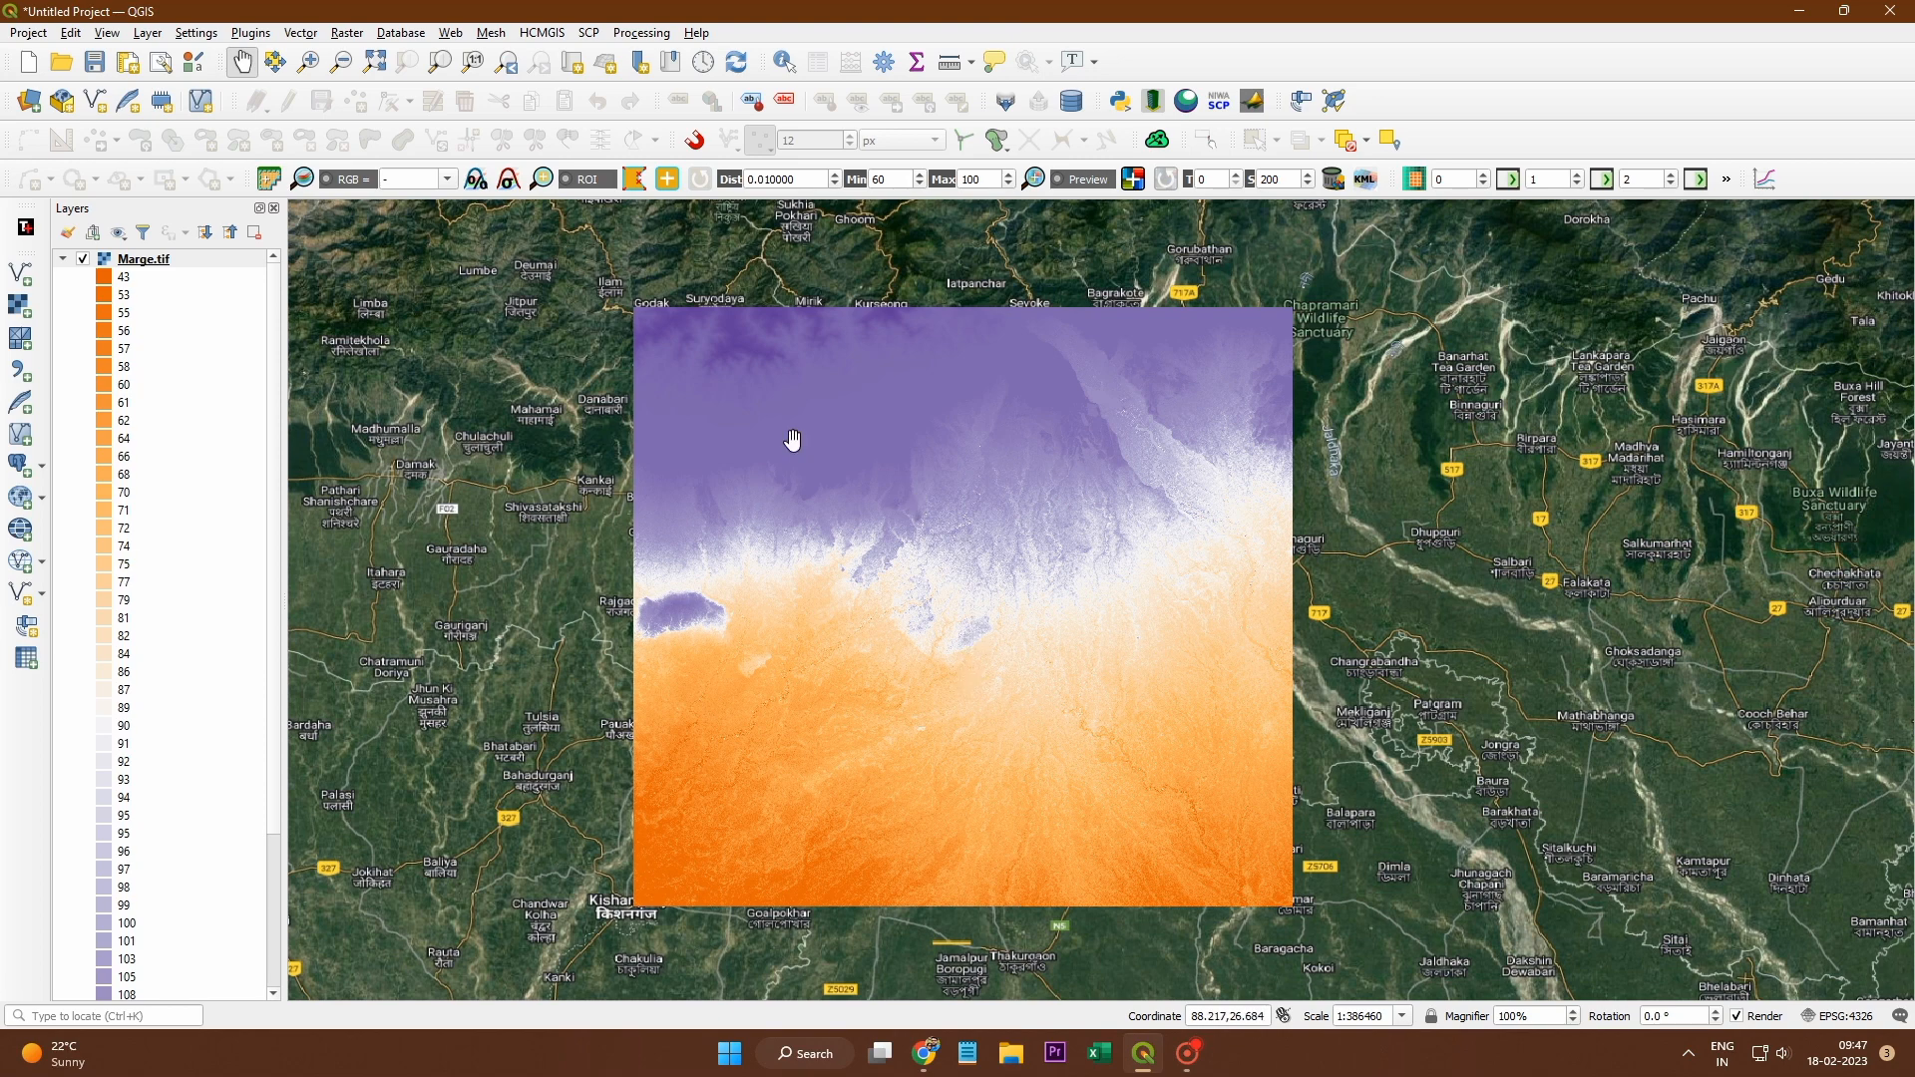
pyautogui.moveTo(1056, 569); pyautogui.dragTo(1079, 555)
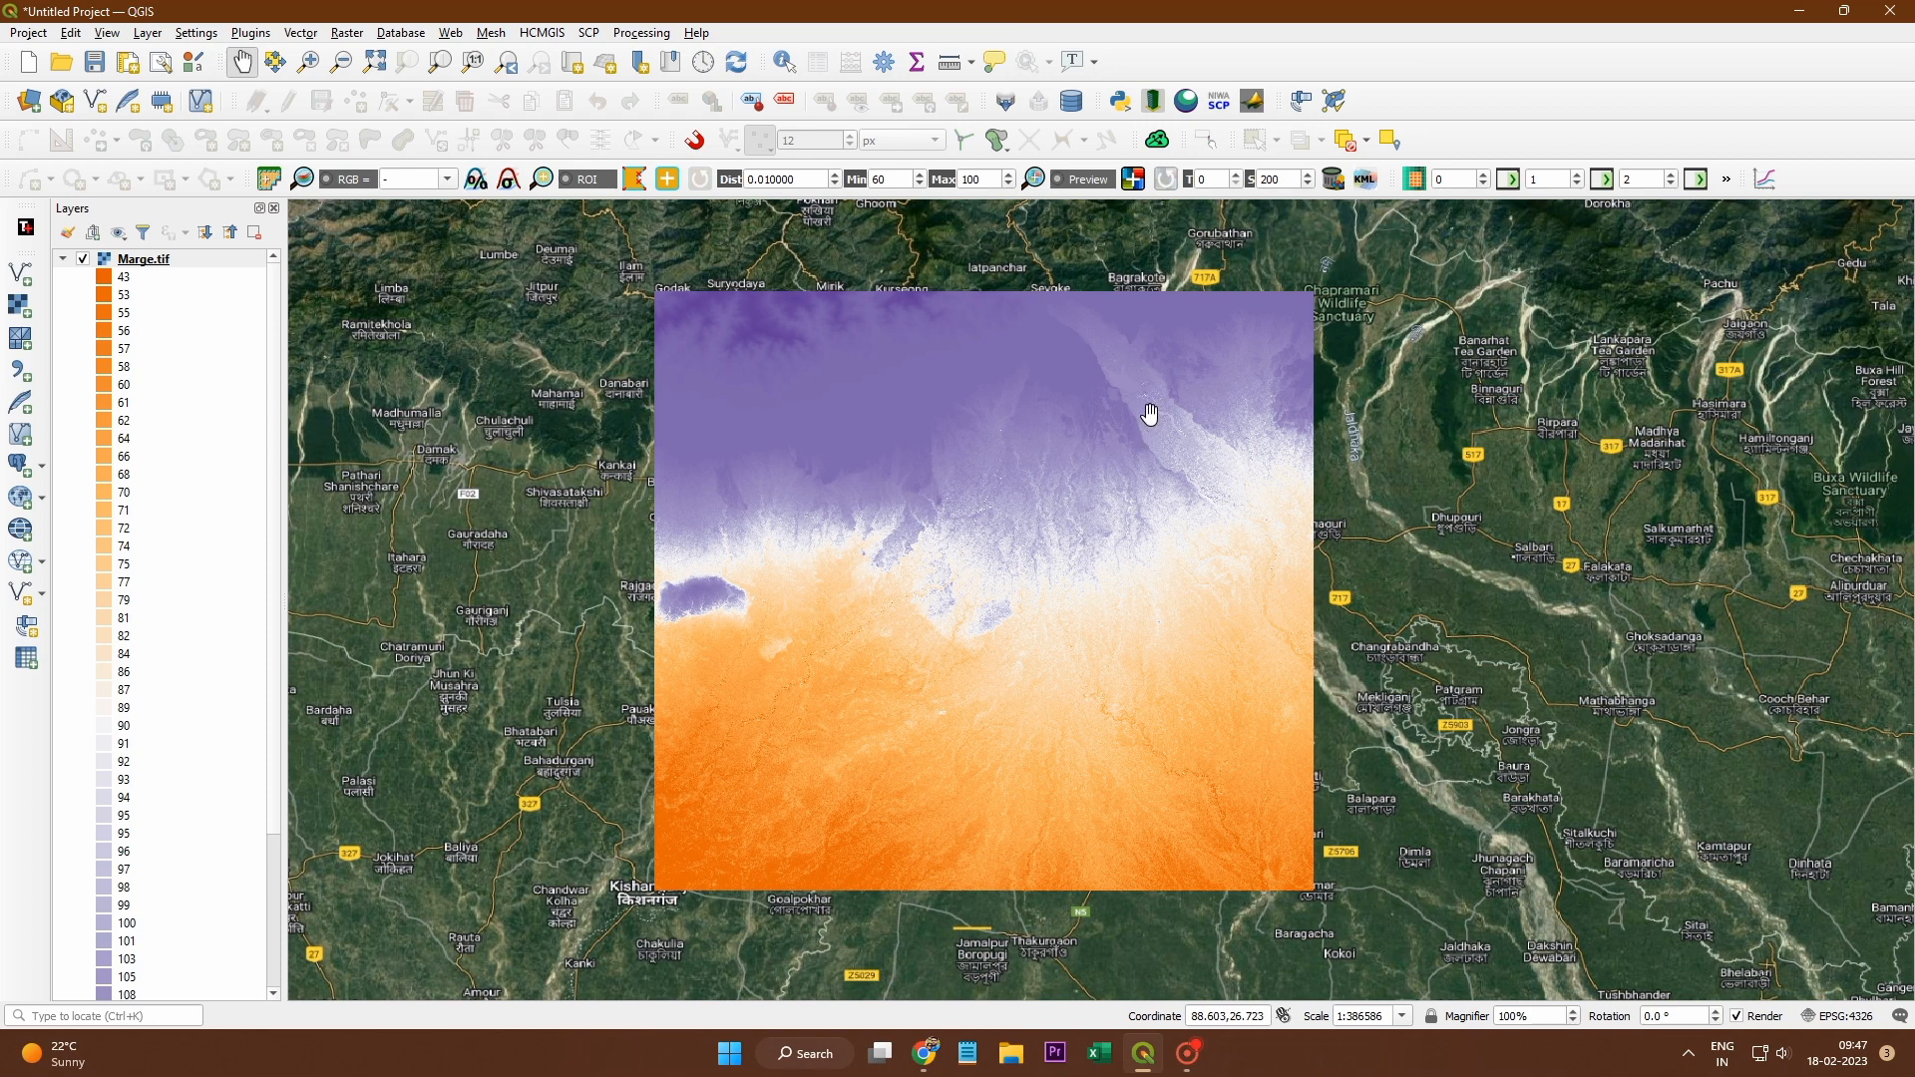
pyautogui.click(1183, 1059)
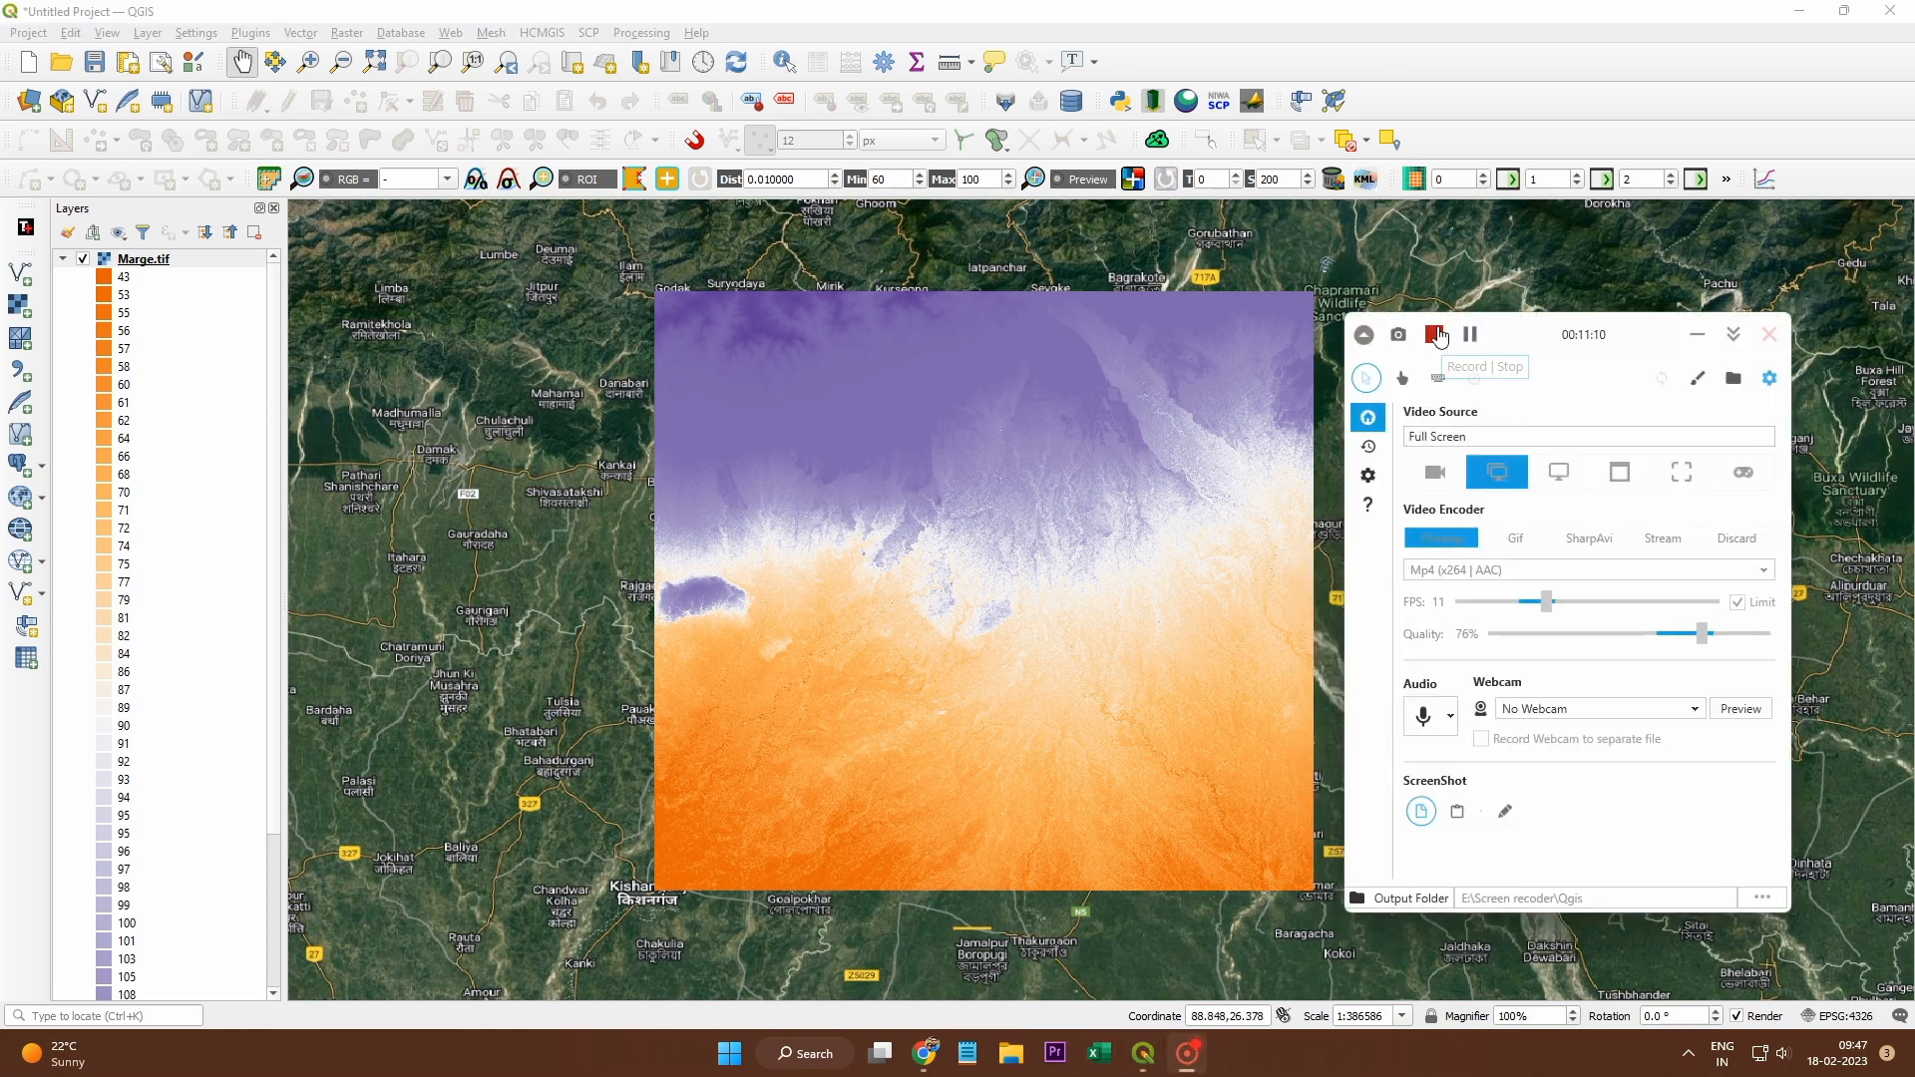